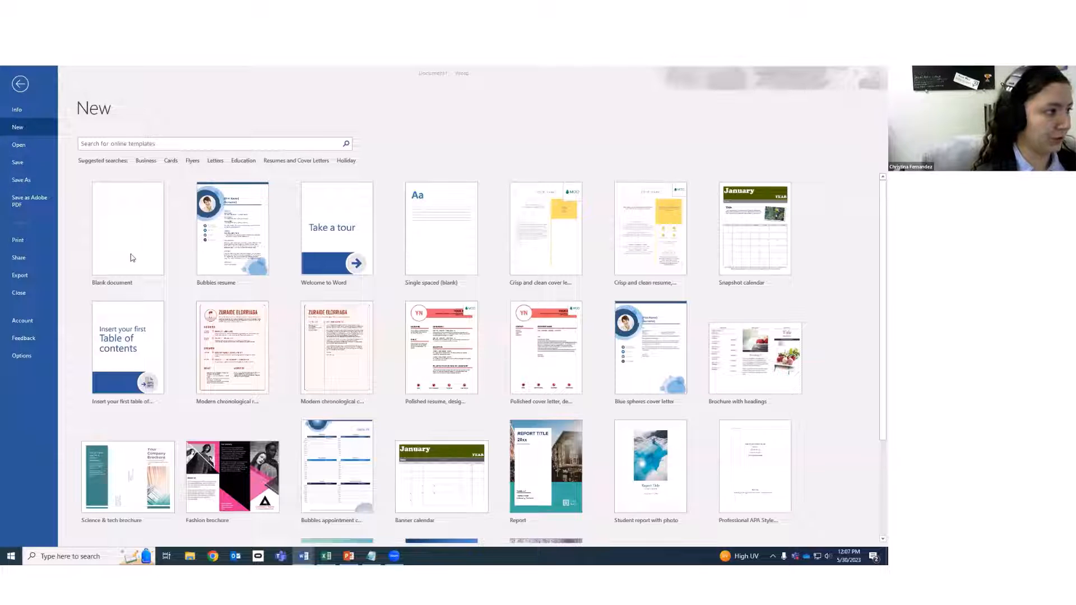
Search Word's online templates for 'resumes' and browse the results.
click(198, 117)
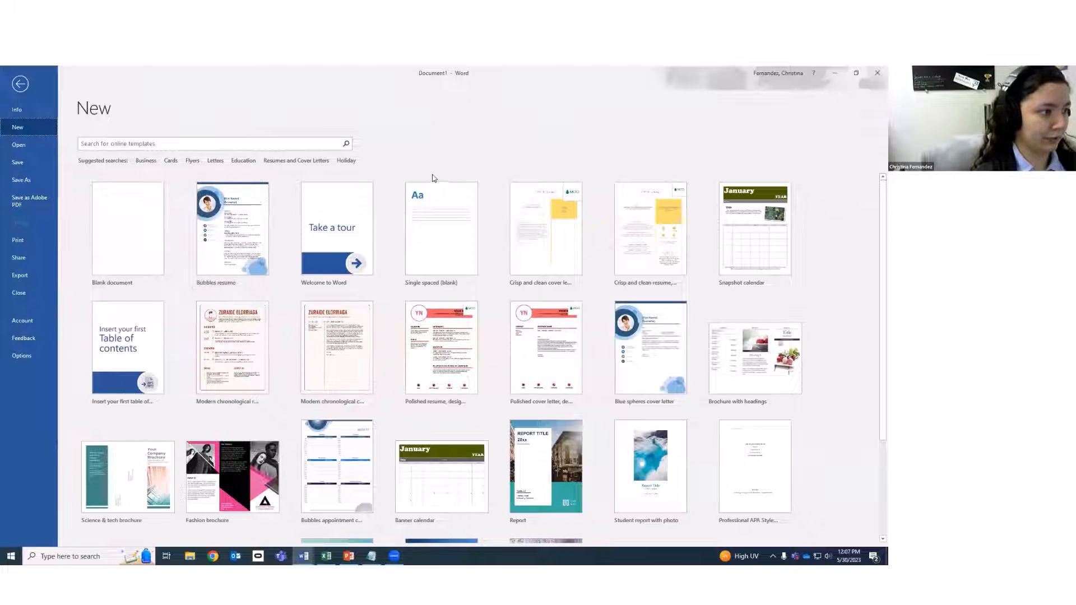
click(181, 143)
text(resumes)
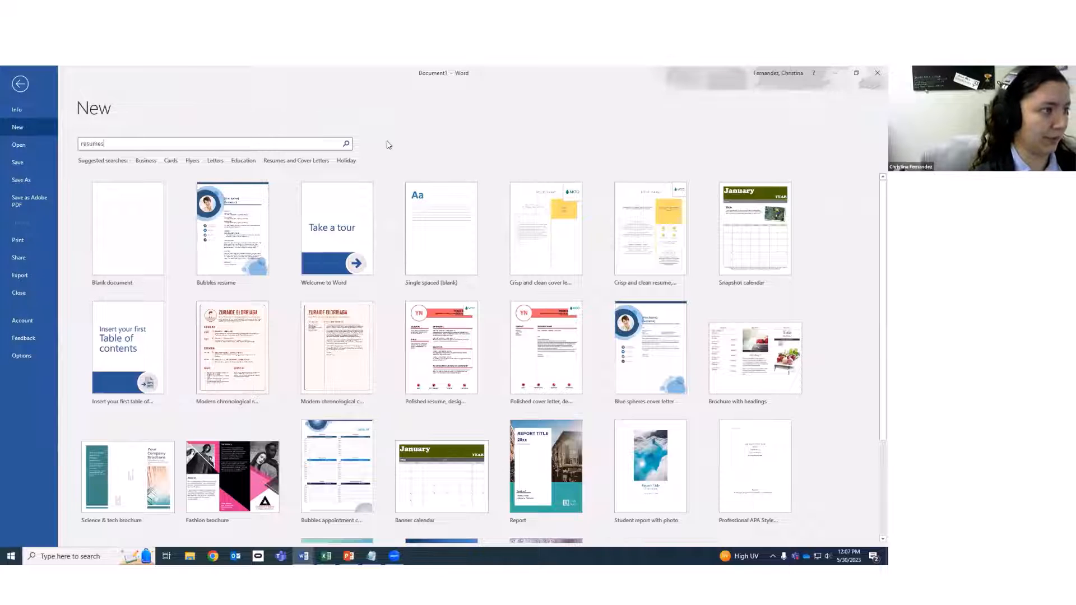
click(347, 144)
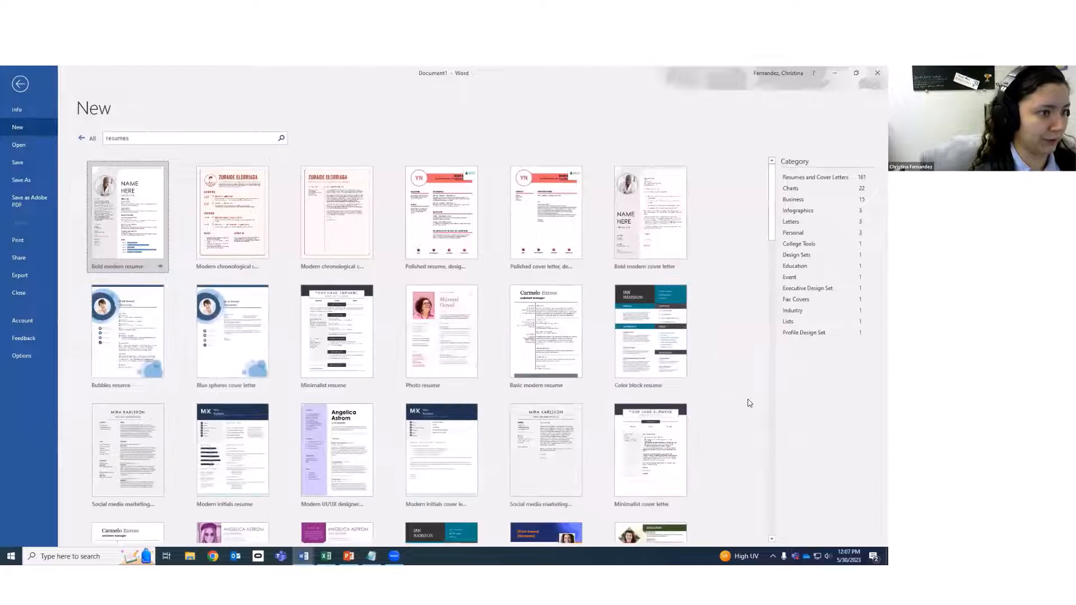
scroll(746, 404, down, 7)
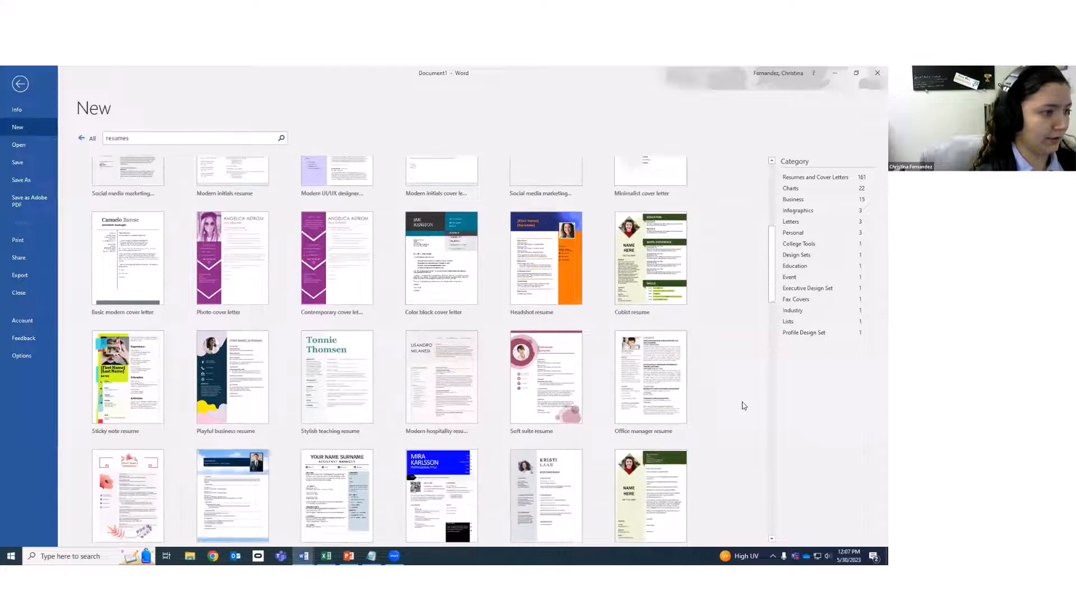
scroll(743, 407, down, 7)
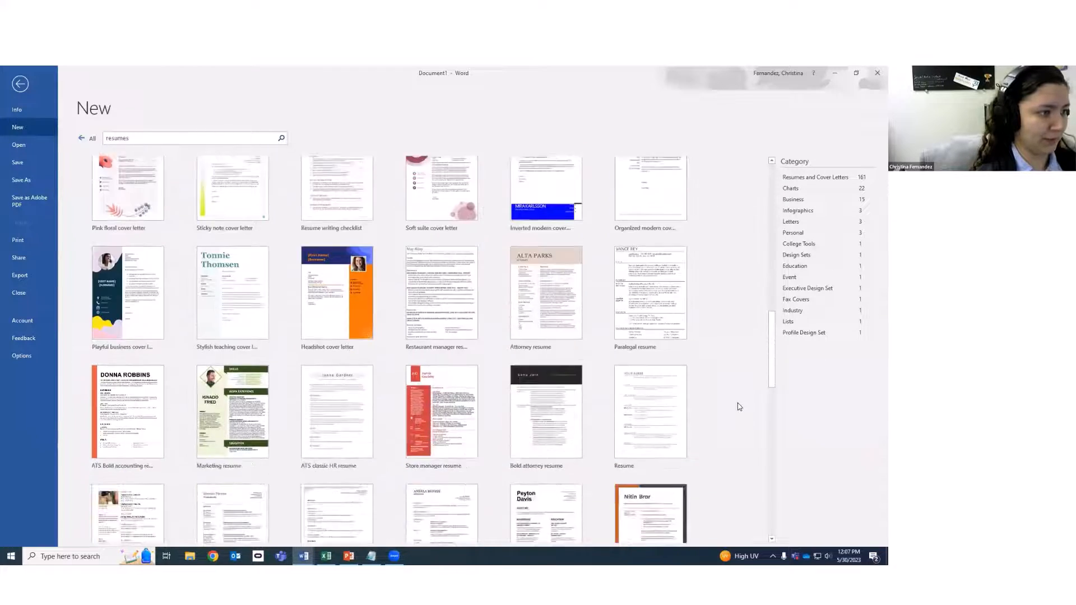
scroll(735, 415, up, 1)
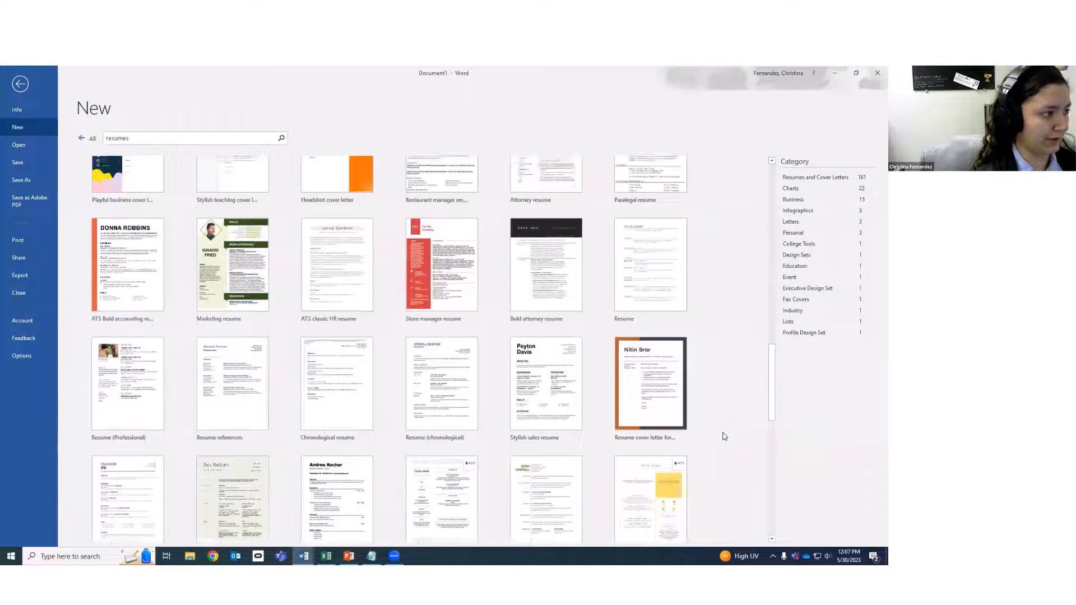
scroll(717, 439, up, 1)
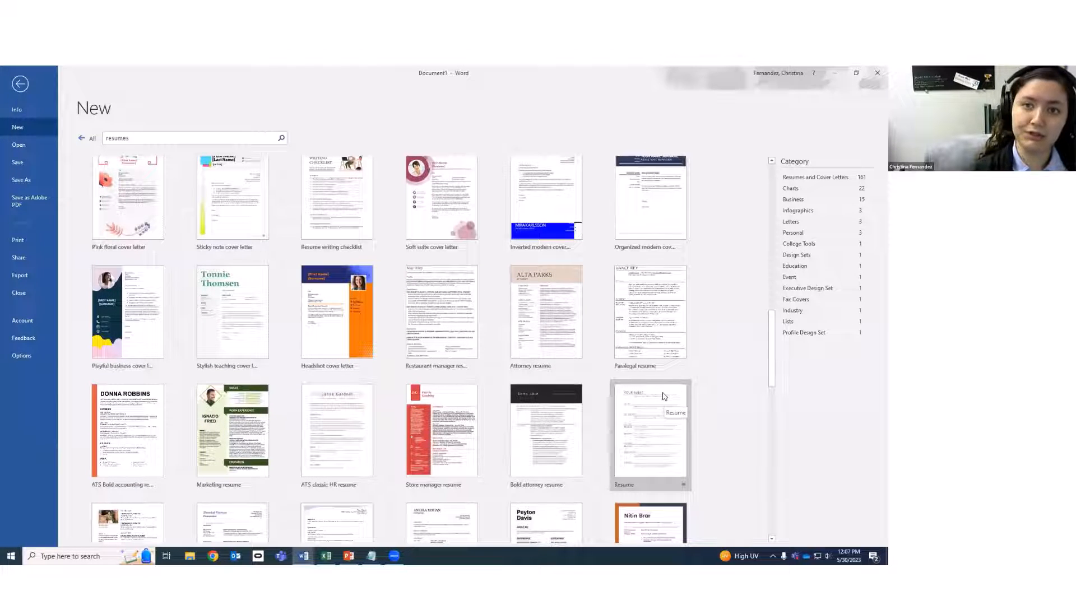
scroll(232, 426, up, 2)
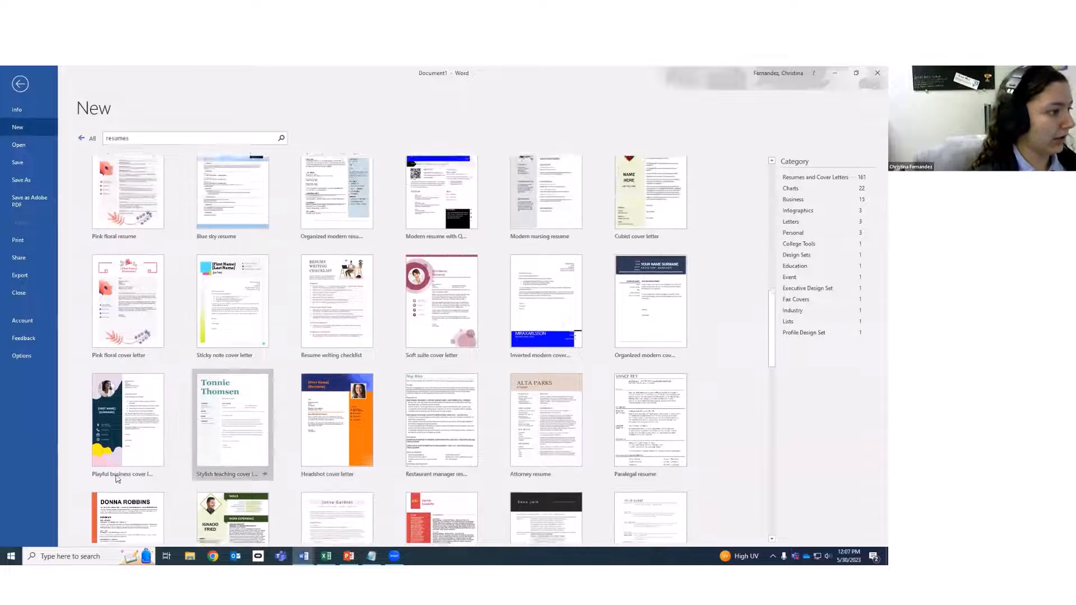
Preview the Playful business cover letter, then create a document from the Bubbles resume template.
click(142, 417)
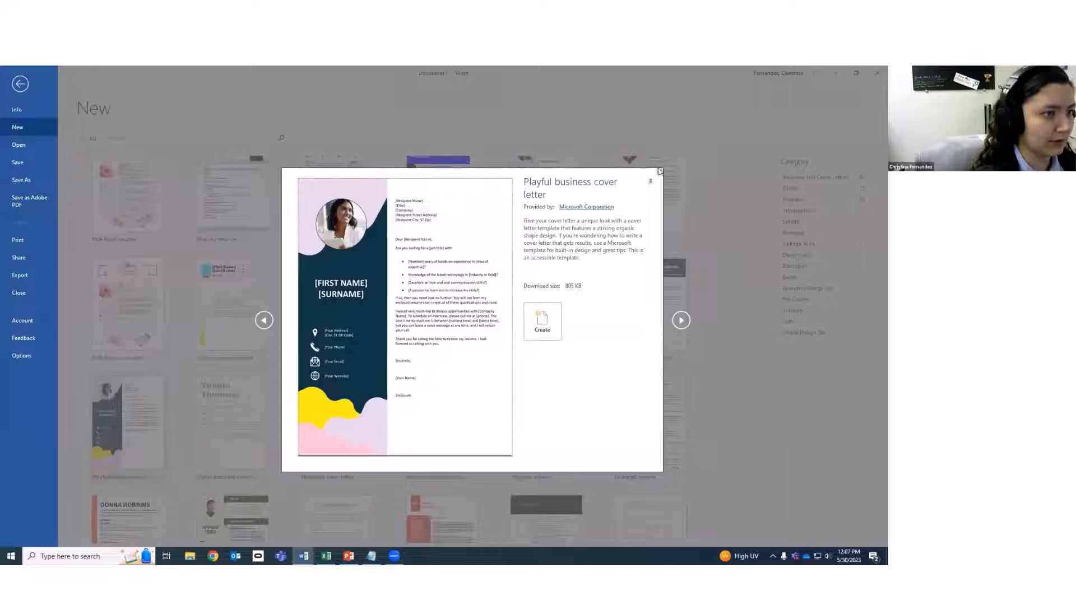
click(702, 278)
scroll(603, 405, up, 10)
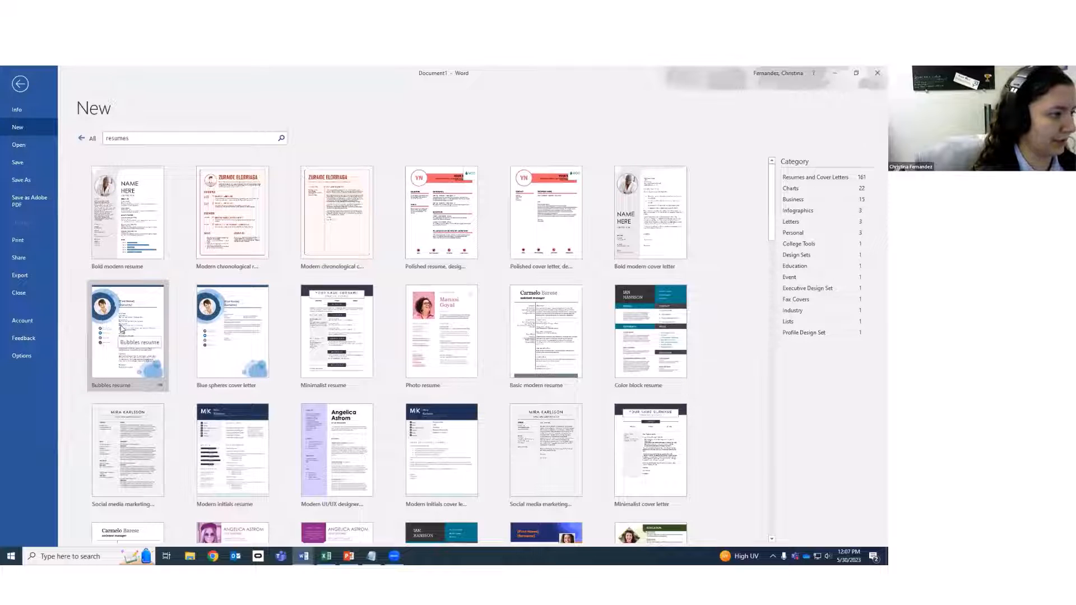
click(121, 328)
click(542, 315)
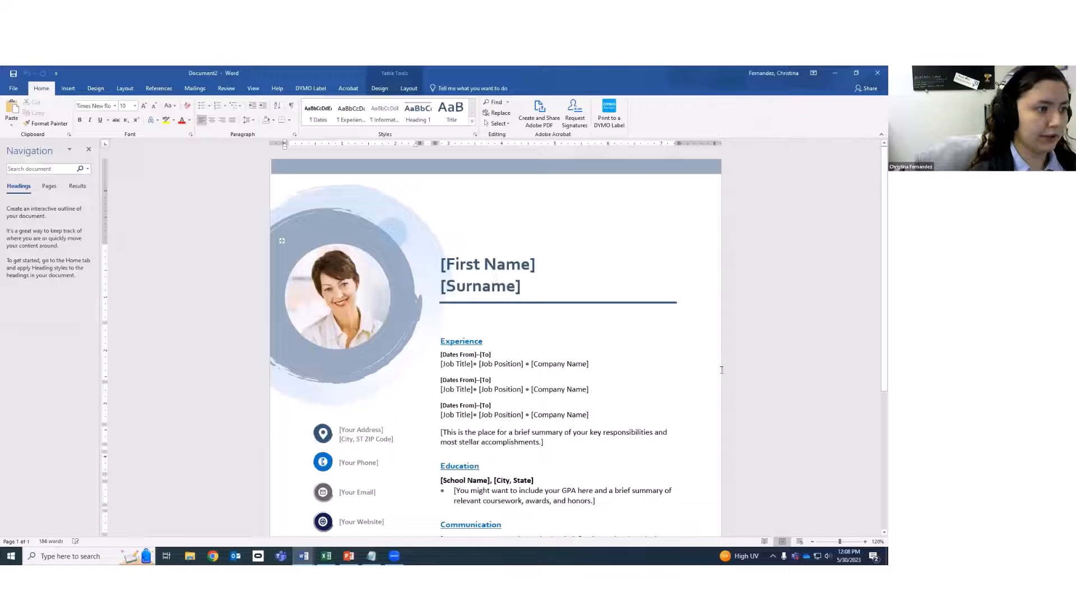
Delete the resume's circular photo, then restore it with undo.
scroll(722, 370, down, 1)
click(335, 275)
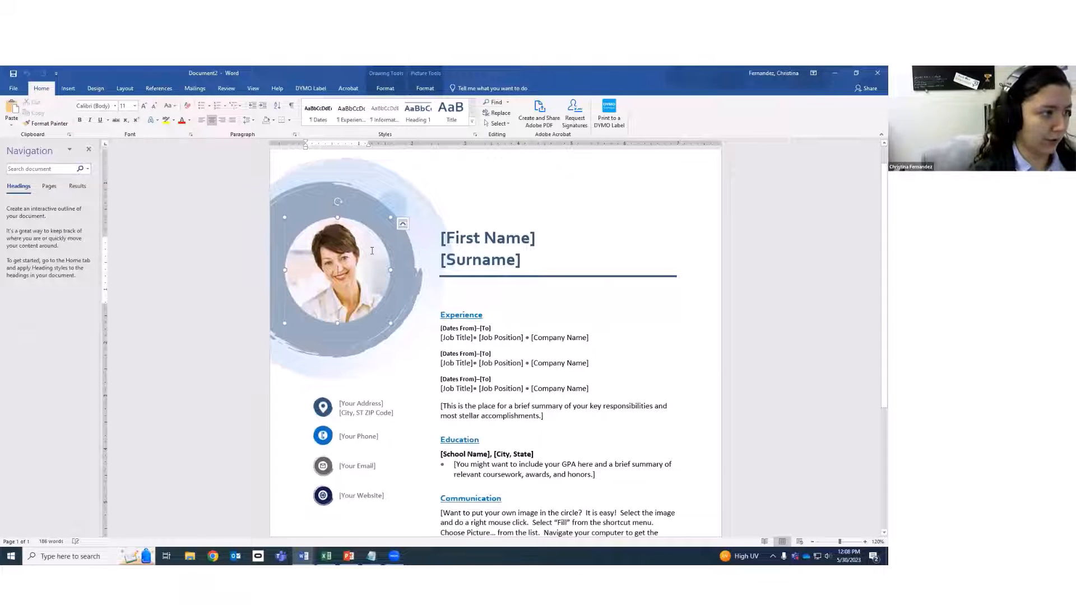
right_click(359, 290)
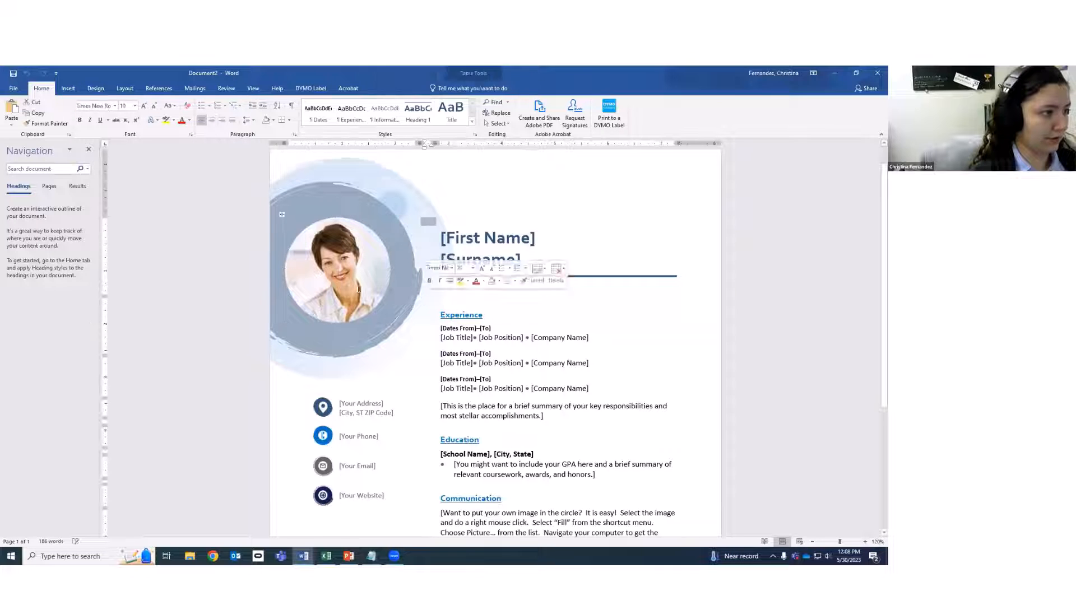
click(324, 240)
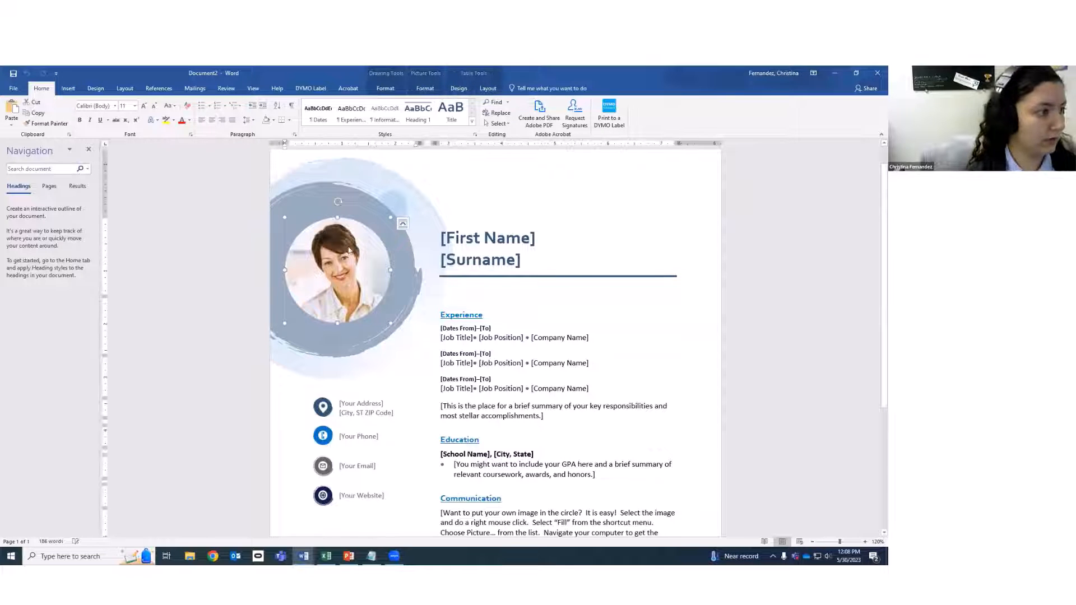
key(Delete)
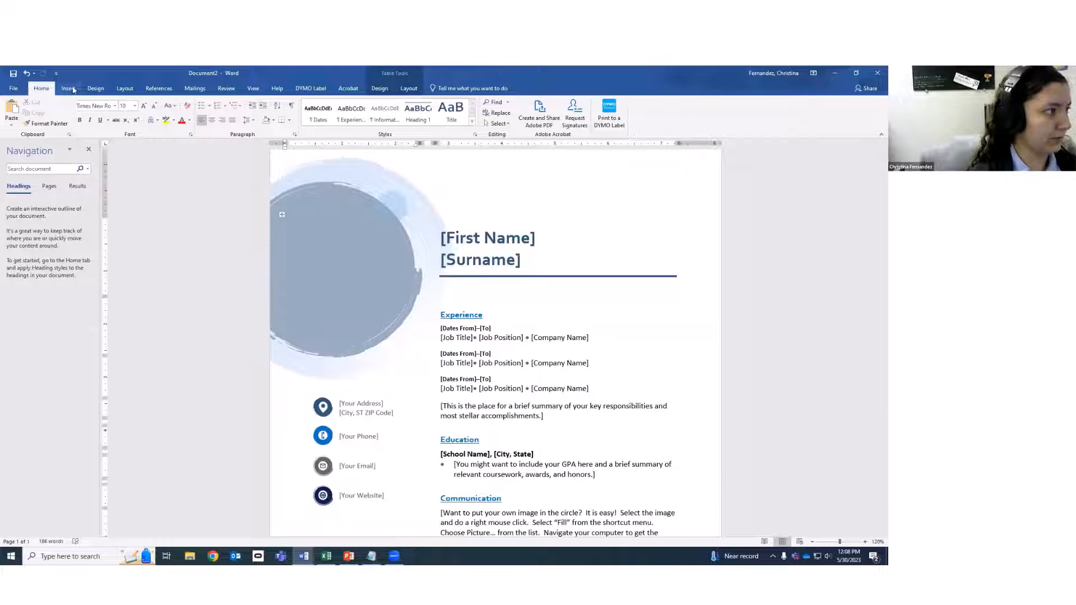
click(68, 89)
click(41, 89)
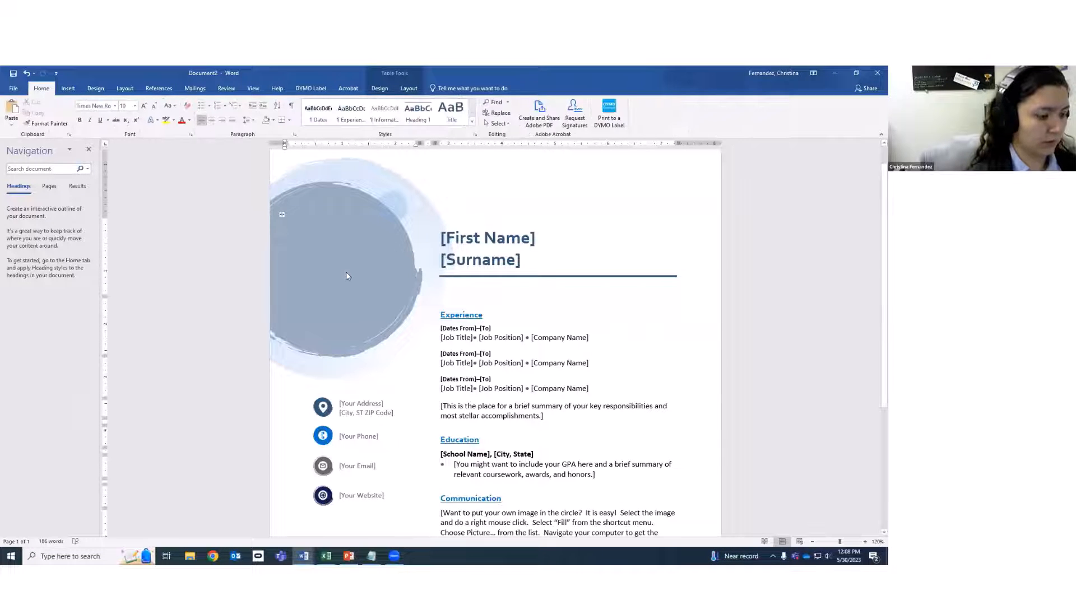
key(ctrl+z)
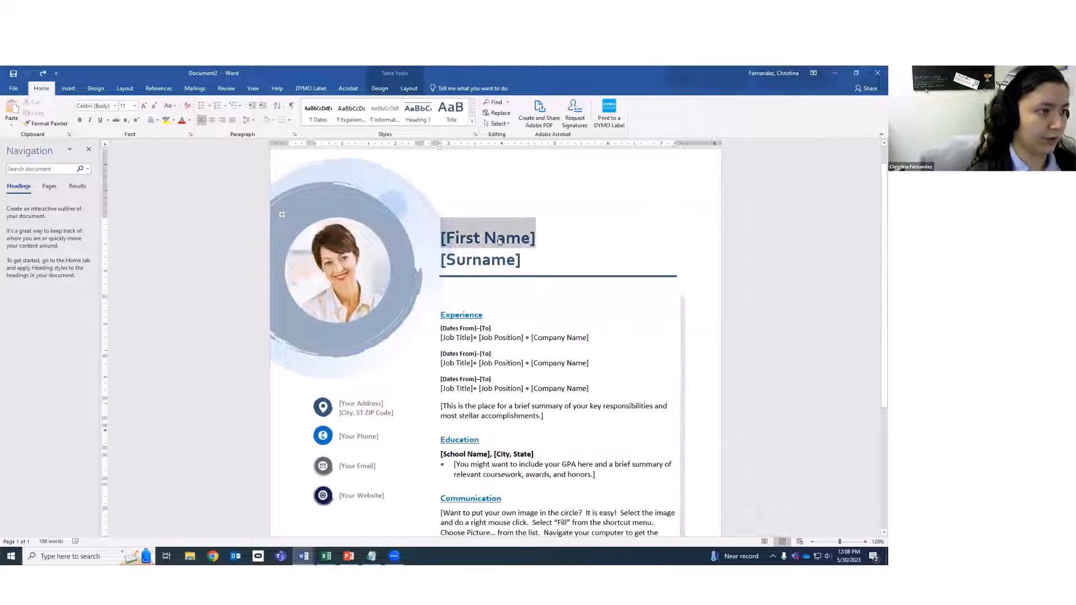
Type the person's first name and surname over the [First Name] and [Surname] placeholders.
click(499, 241)
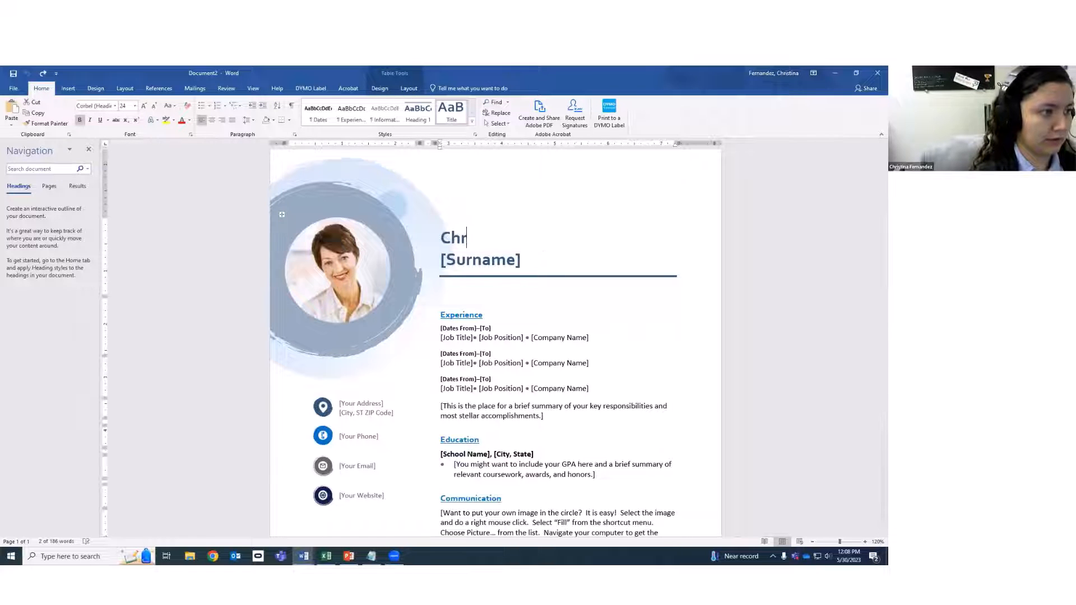
click(504, 260)
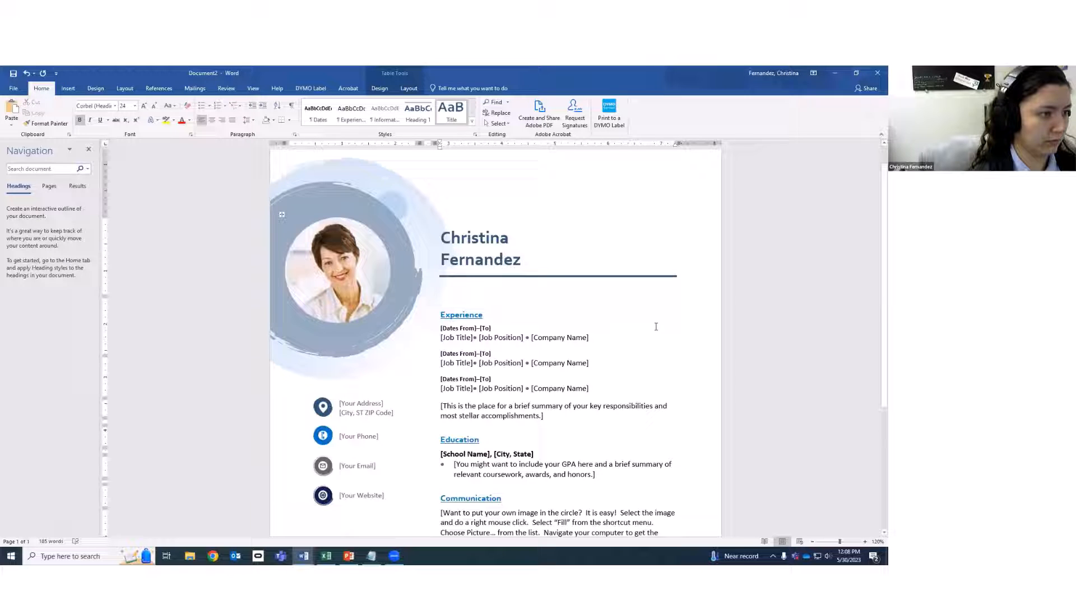
click(486, 329)
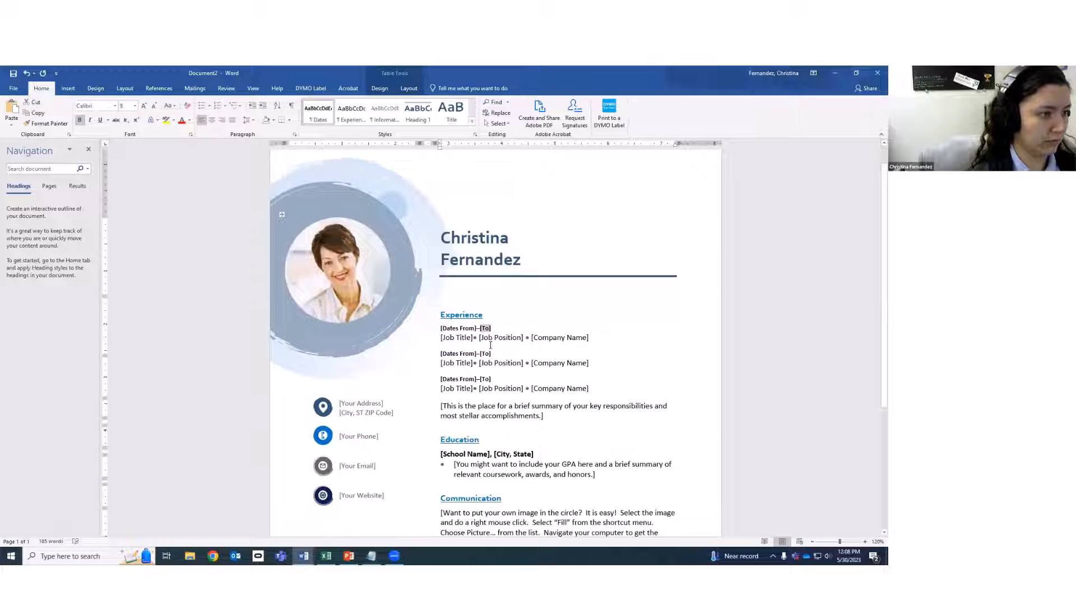
click(457, 338)
click(457, 329)
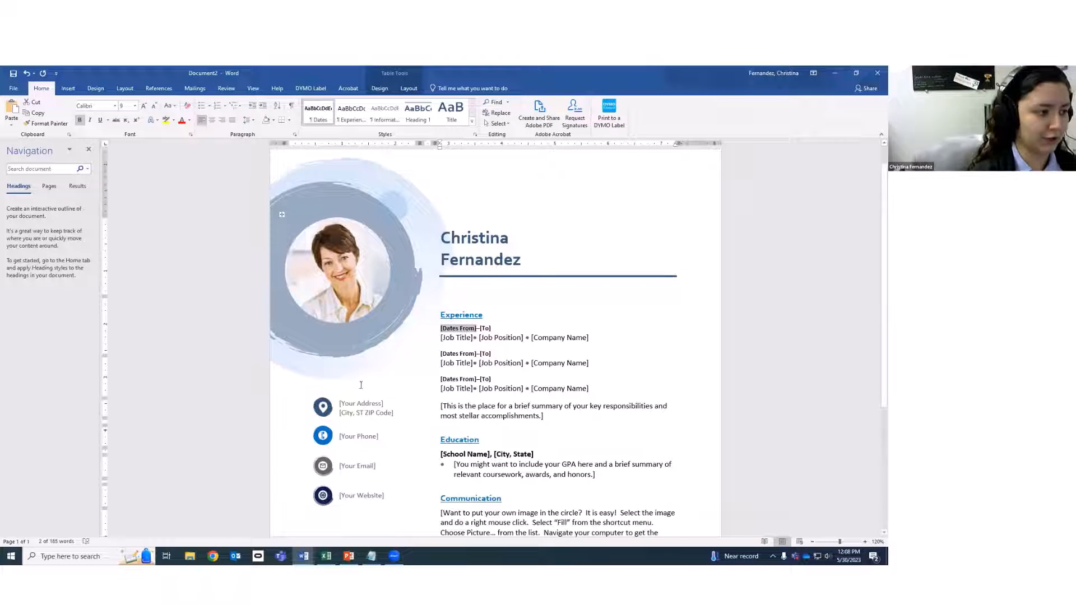
Copy the first job entry and paste it as a fourth job below the third.
scroll(535, 361, down, 2)
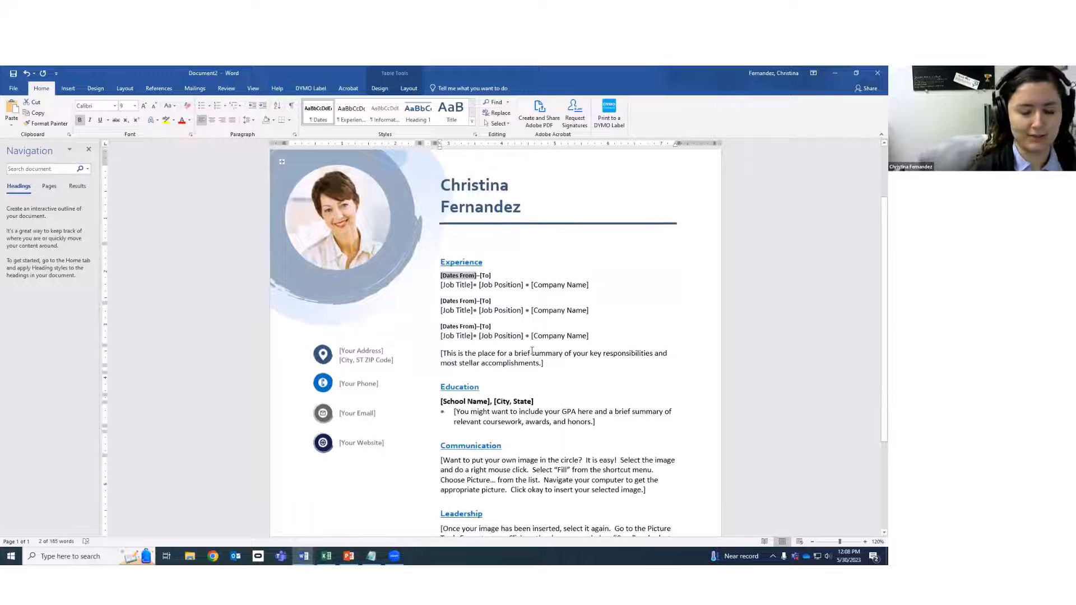
click(360, 352)
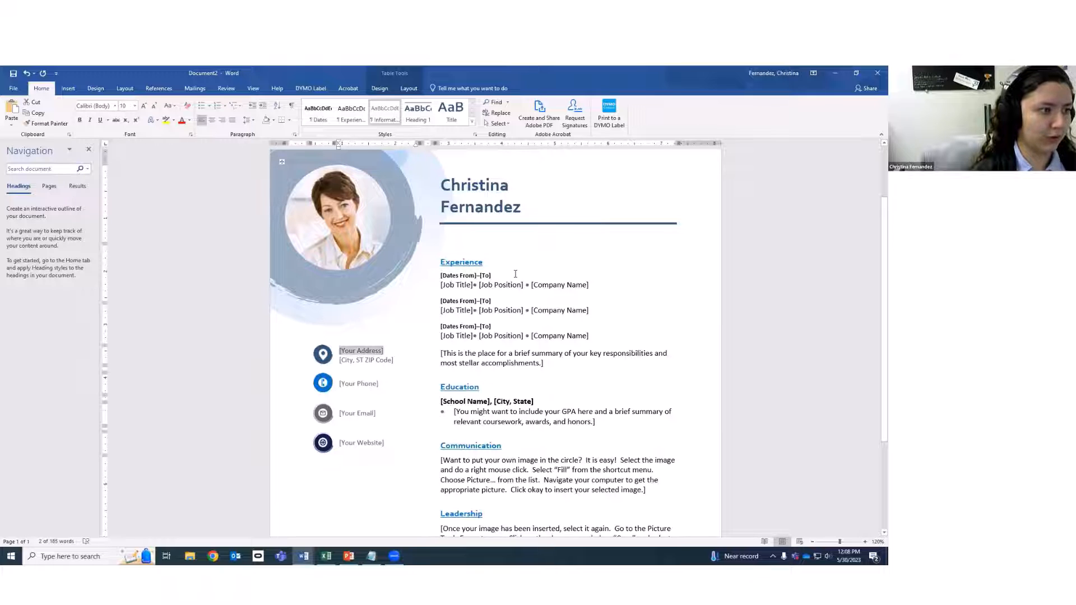
click(434, 277)
drag(615, 285, 443, 275)
key(ctrl+c)
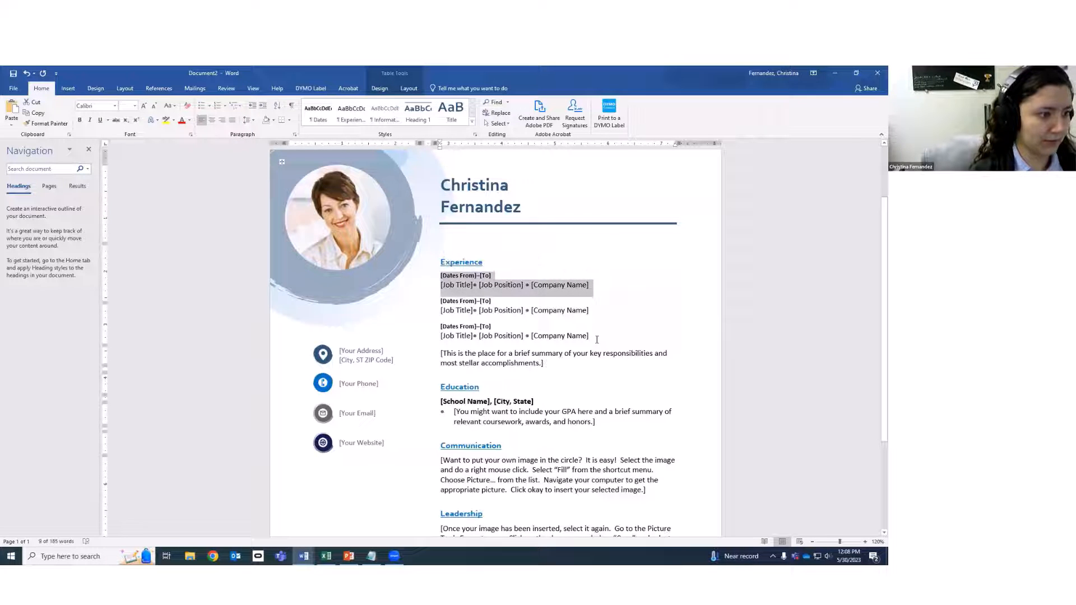
click(599, 339)
key(End)
key(Return)
key(ctrl+v)
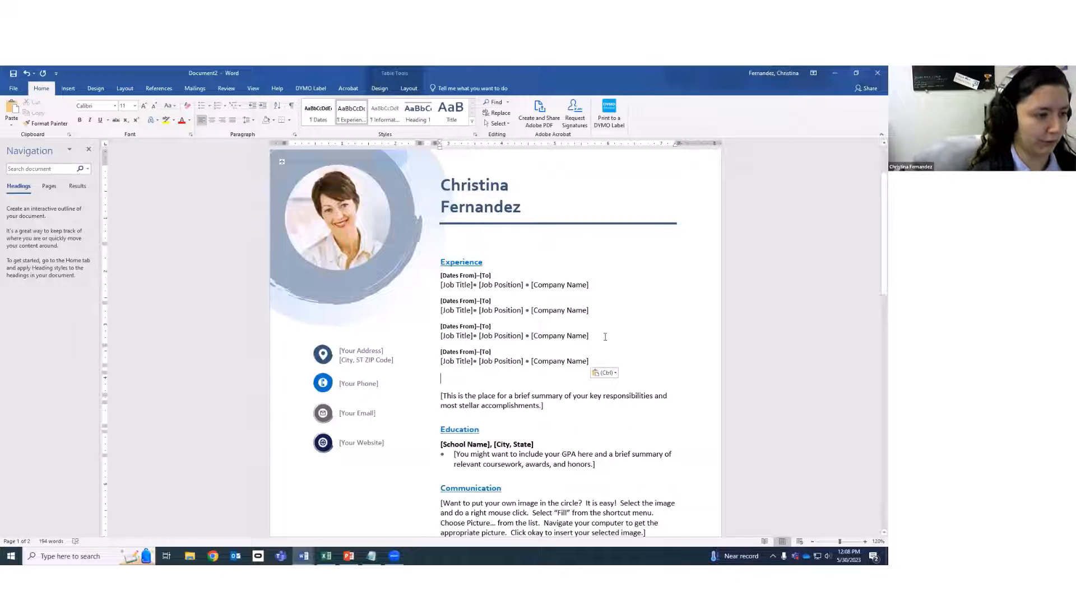
Select from the last [Company Name] row up to the Experience heading, covering all four jobs.
scroll(458, 272, down, 5)
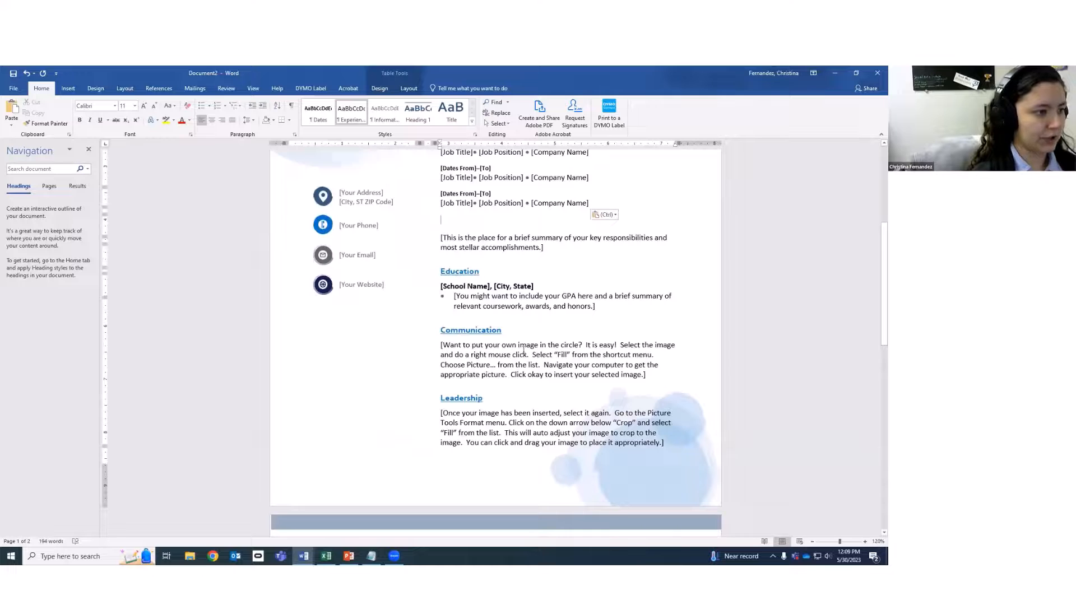
scroll(460, 281, down, 10)
click(465, 323)
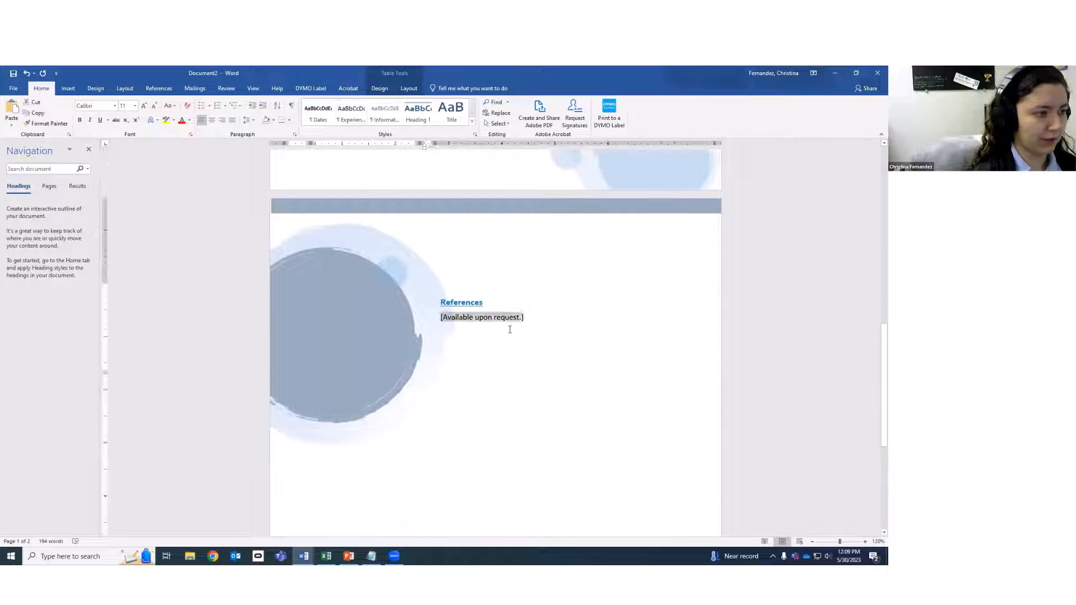
scroll(515, 342, up, 3)
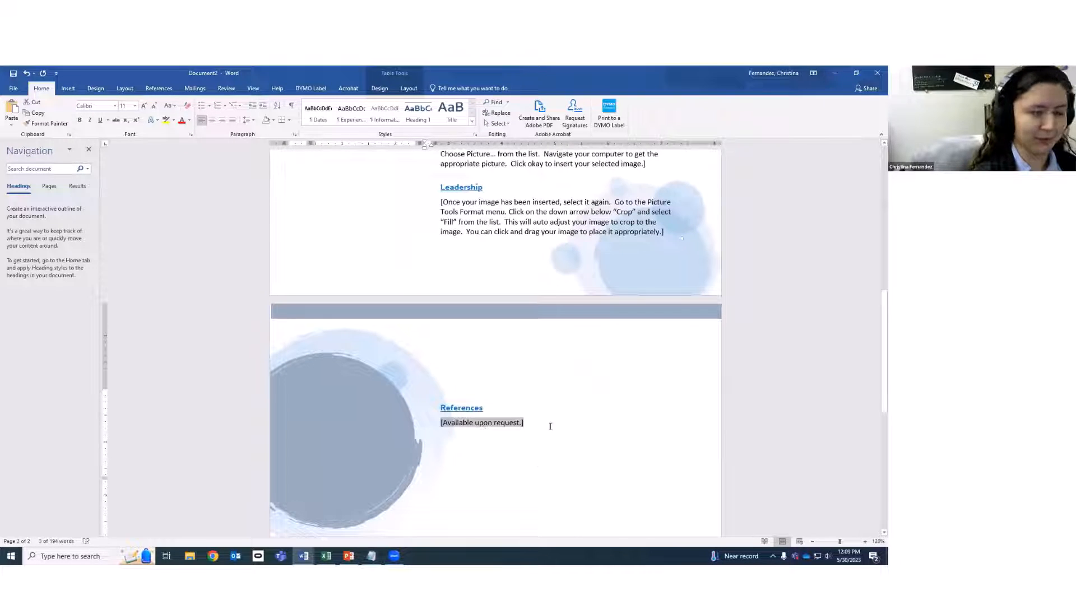
scroll(521, 460, up, 18)
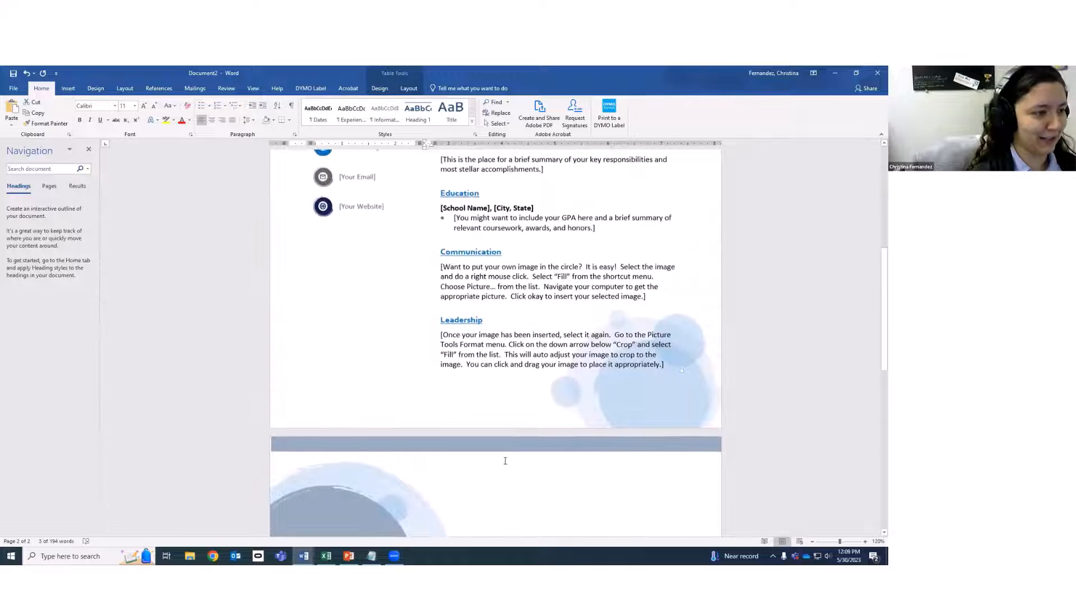
click(485, 369)
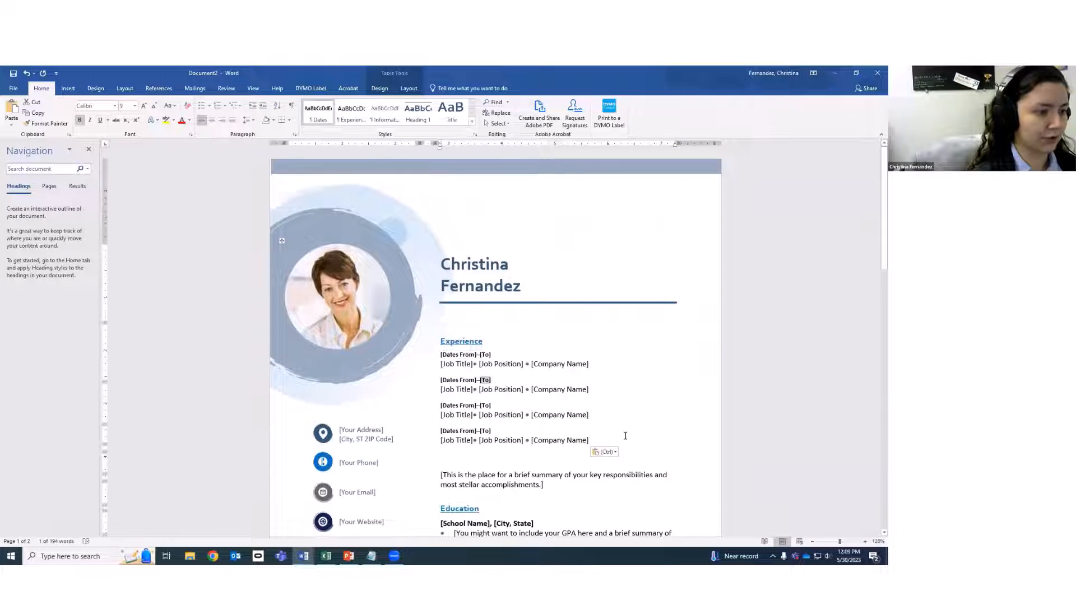
click(643, 442)
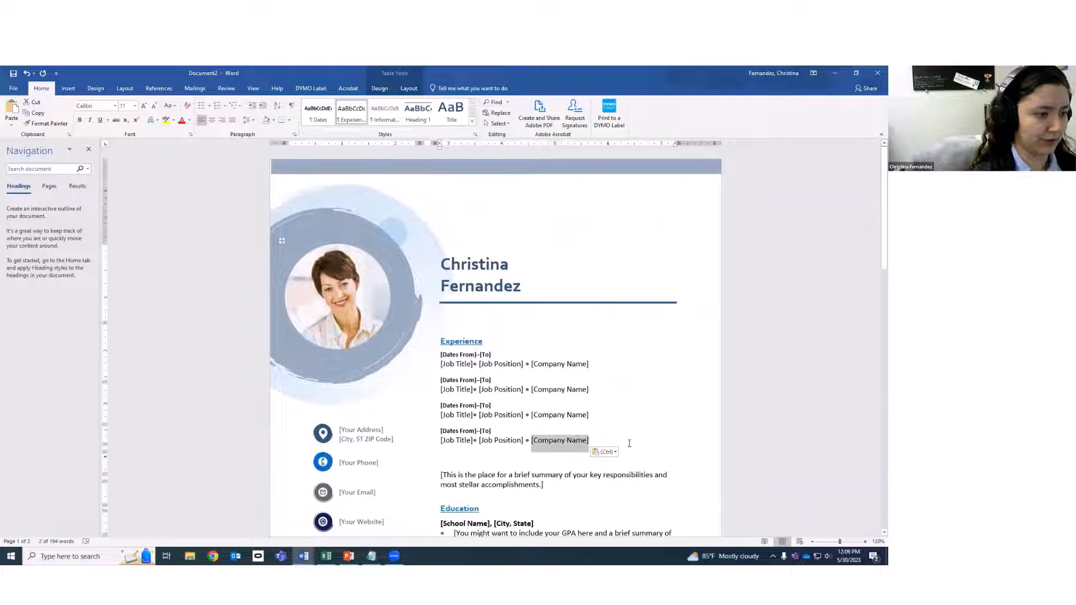
drag(625, 444, 447, 344)
click(487, 355)
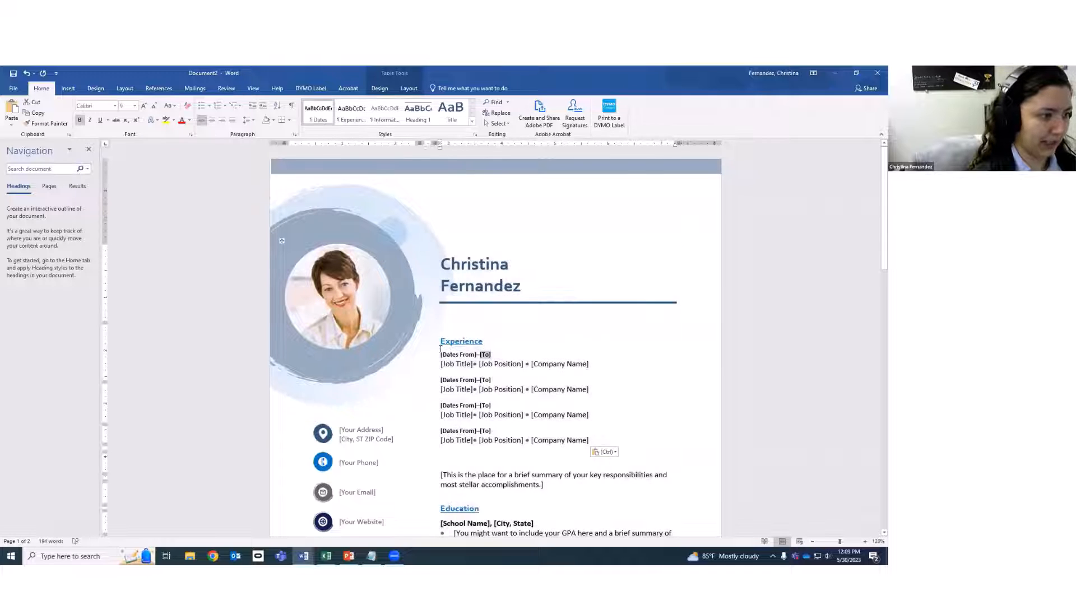
click(438, 344)
click(631, 425)
click(621, 443)
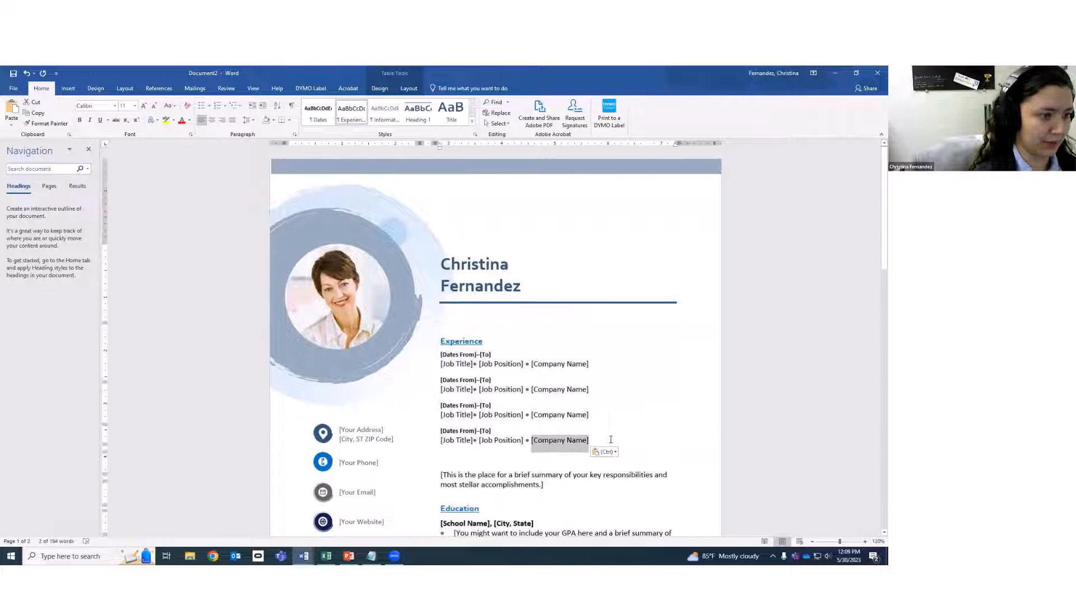
drag(620, 443, 438, 344)
key(ctrl+c)
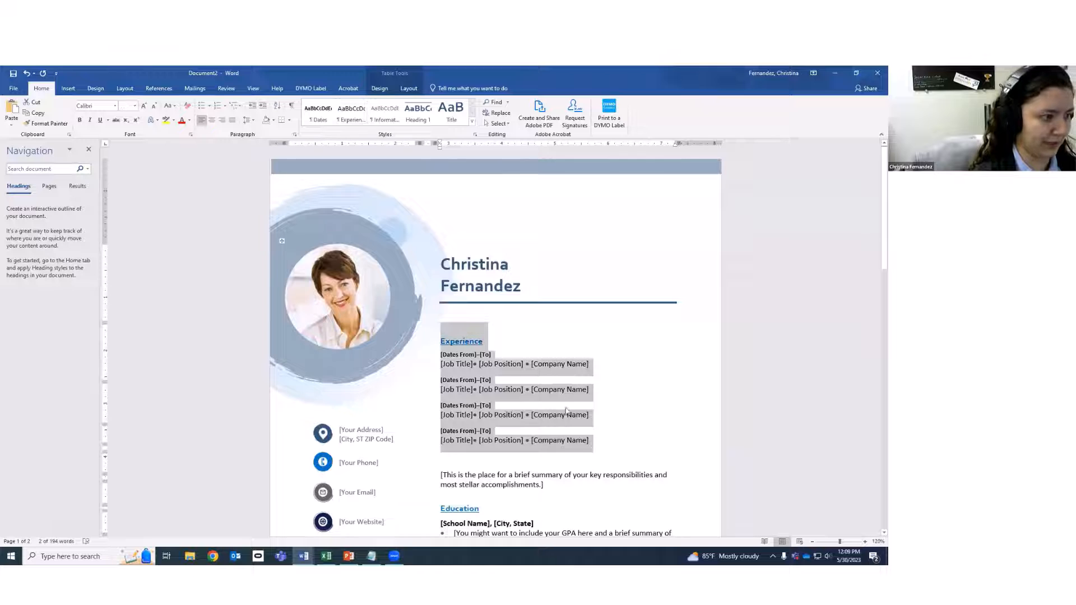
Paste the Experience block after the Leadership paragraph and retitle its heading 'certificates'.
scroll(526, 411, down, 5)
scroll(527, 415, down, 1)
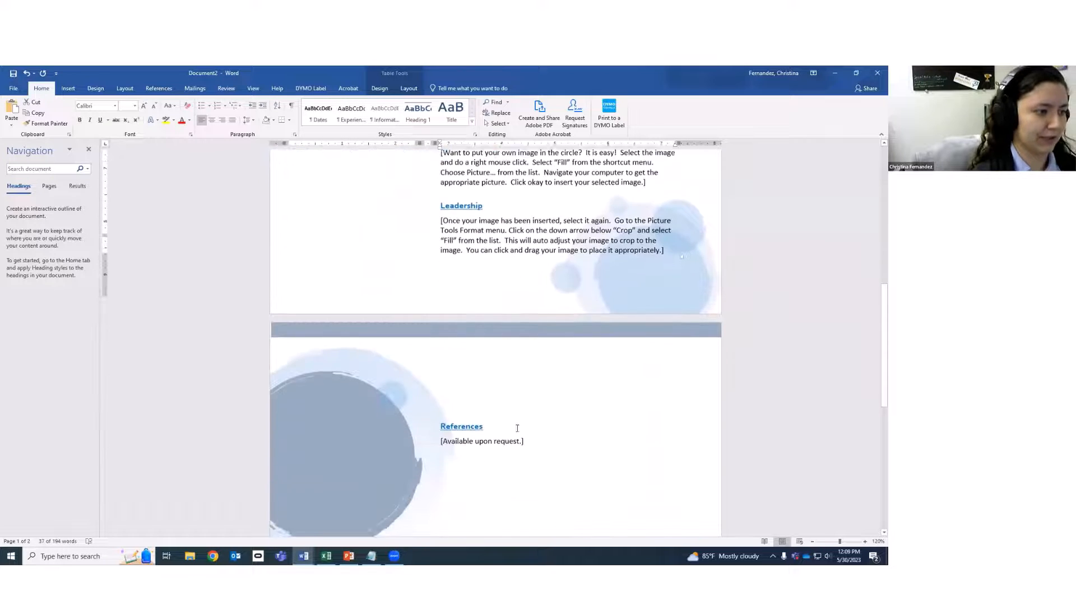
scroll(521, 423, up, 3)
click(662, 418)
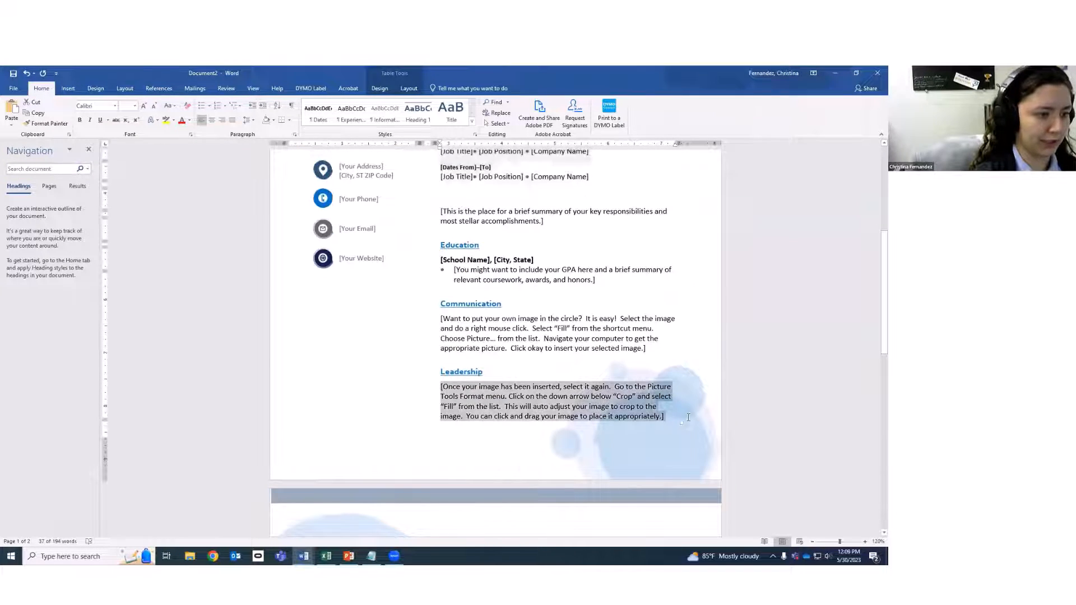
click(667, 416)
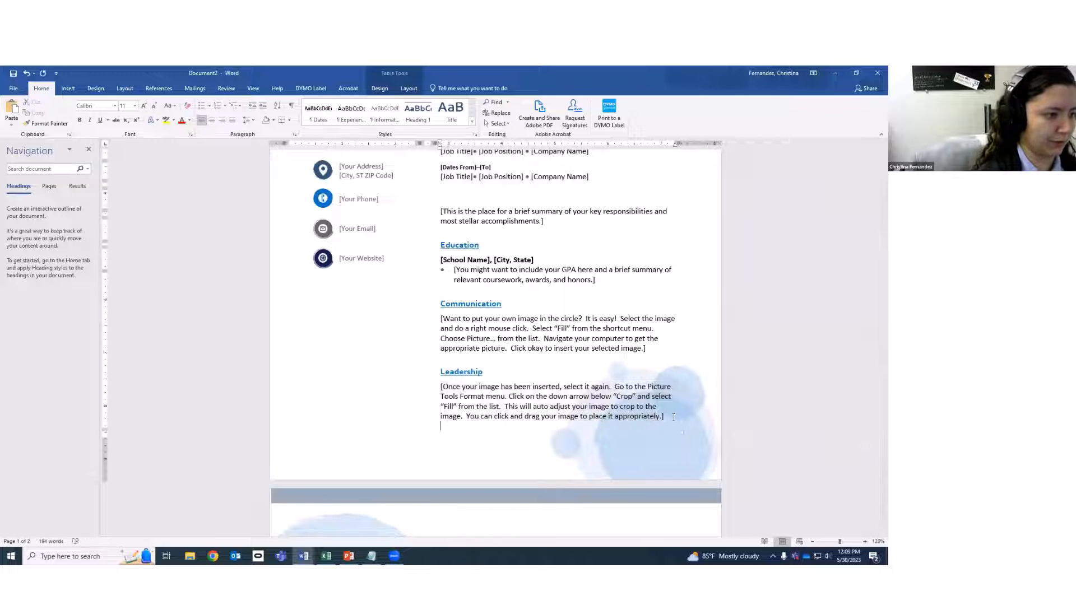
key(ctrl+v)
scroll(674, 418, down, 1)
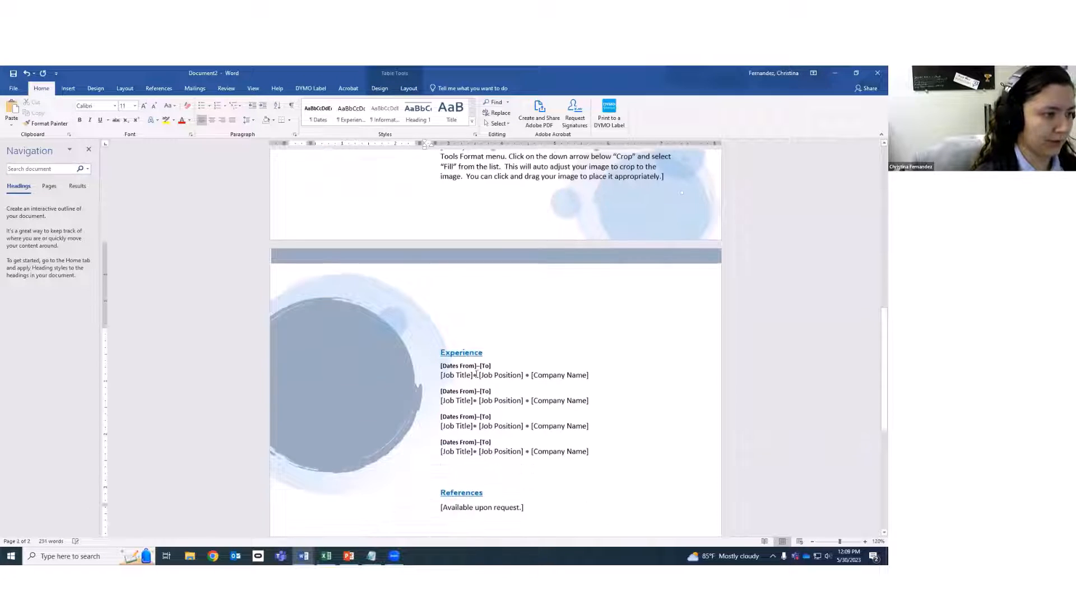
double_click(460, 347)
text(certificates)
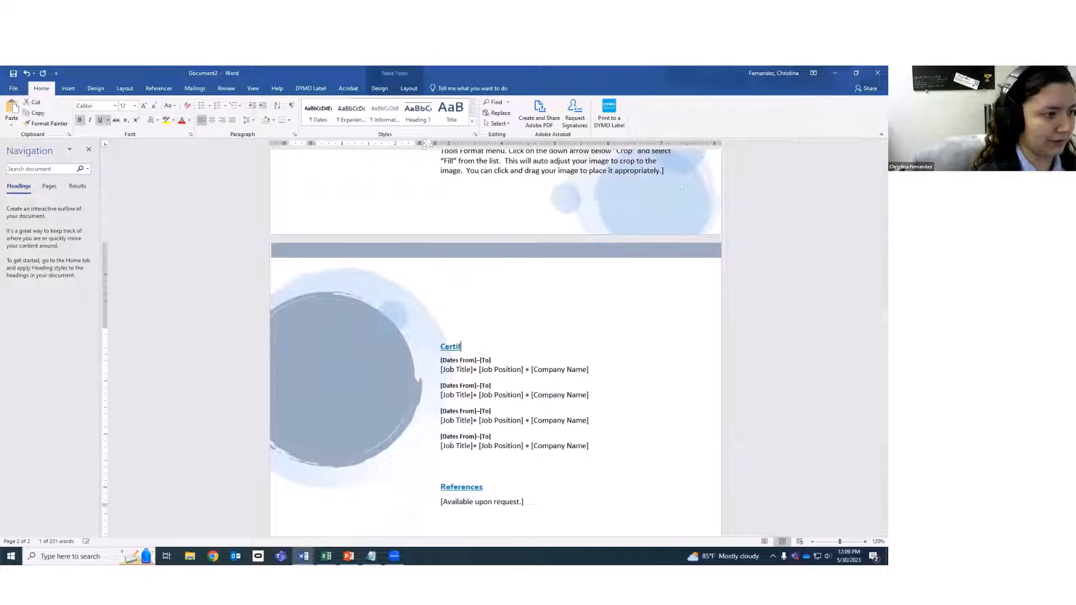
click(577, 406)
scroll(576, 406, up, 15)
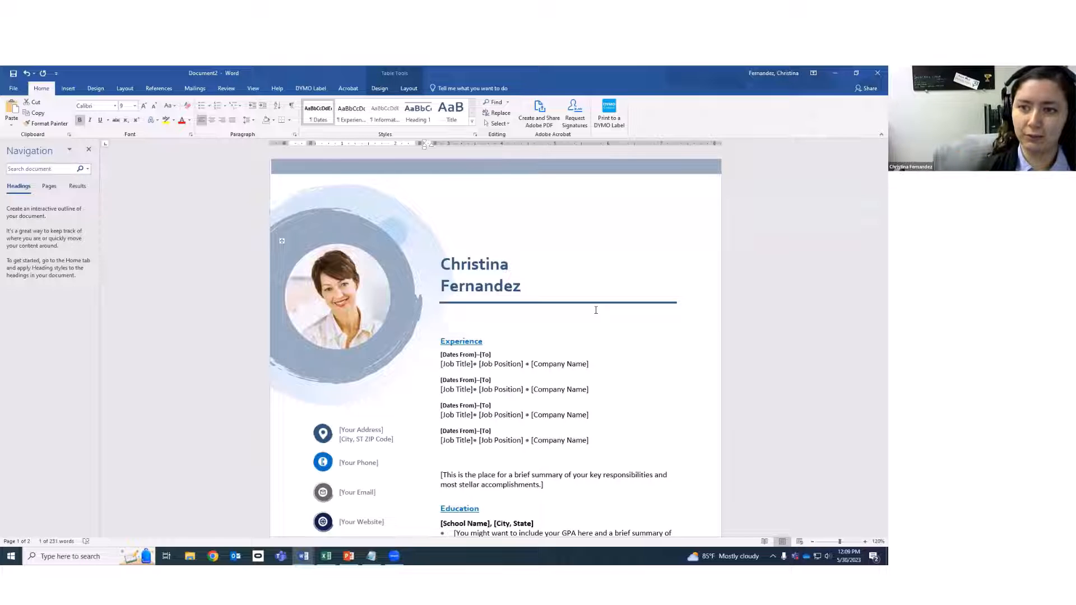
Create Document3 from the Fashion brochure template in the File > New gallery.
click(16, 89)
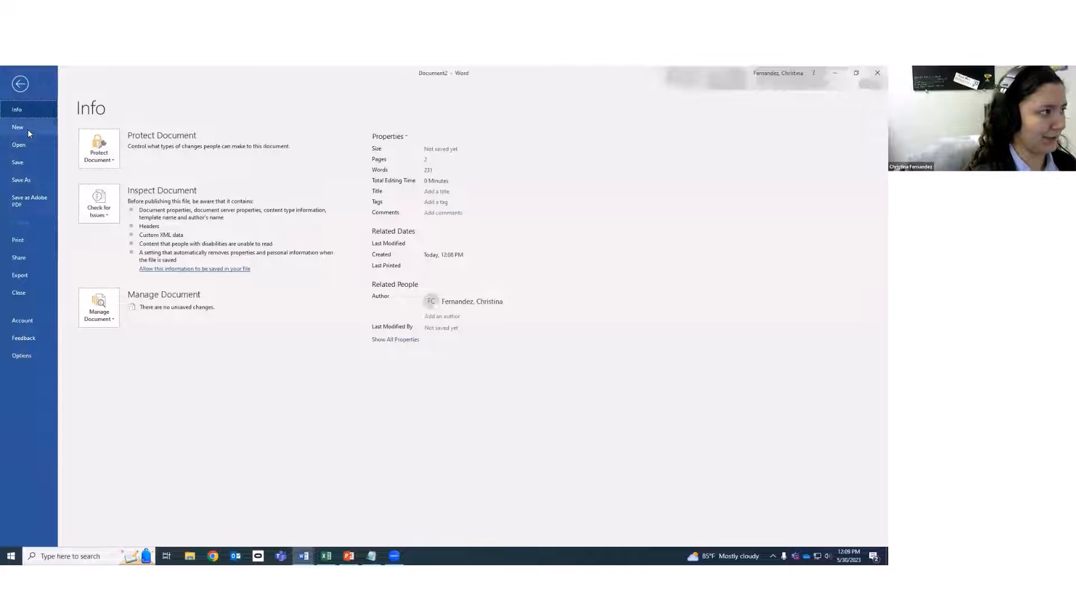
click(28, 129)
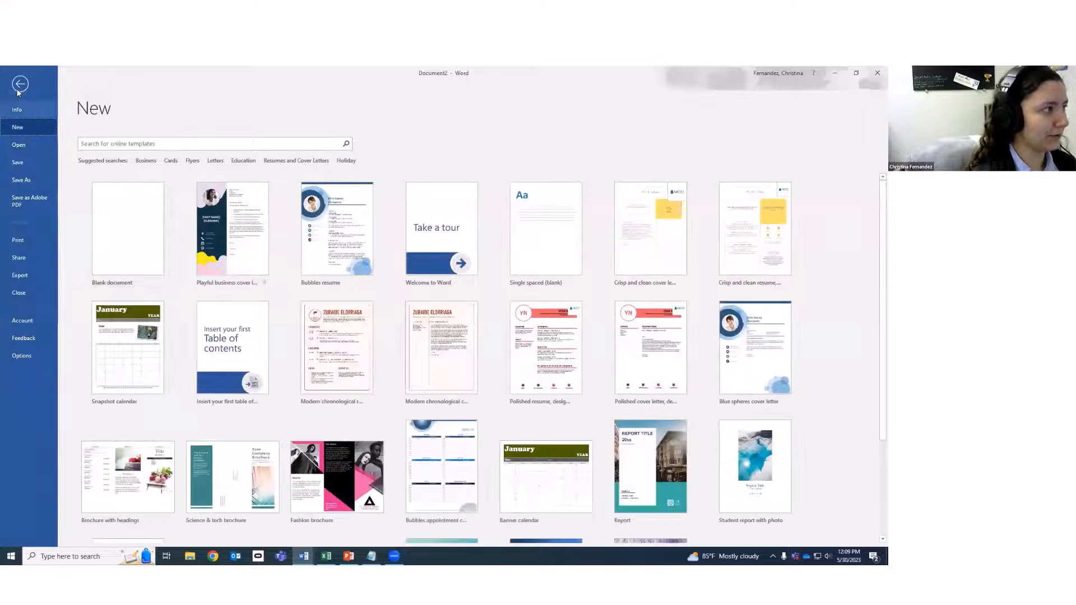
click(19, 86)
click(16, 89)
click(31, 126)
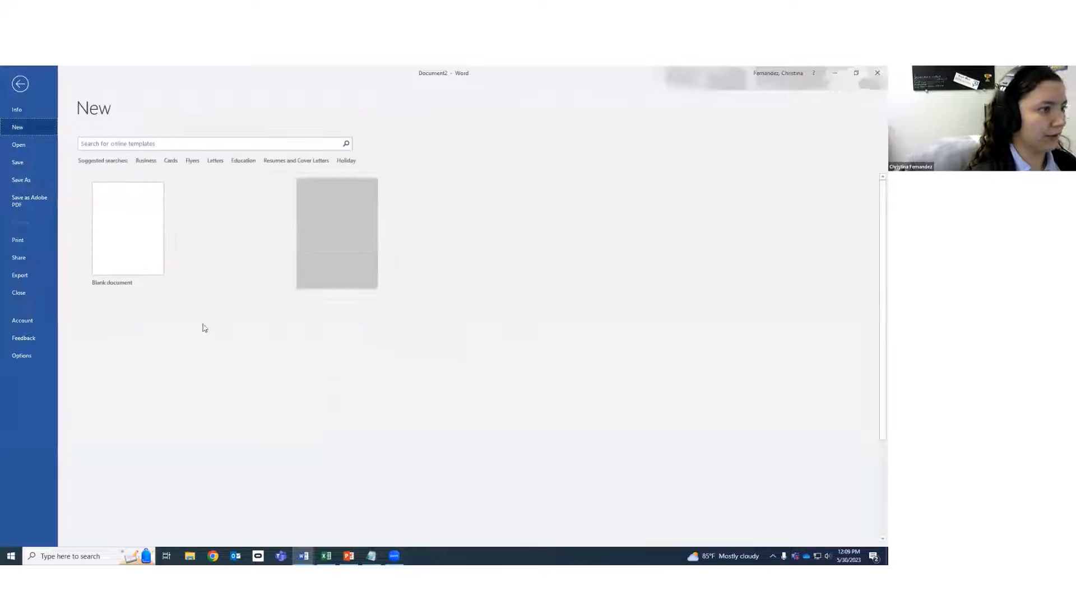
scroll(838, 394, down, 1)
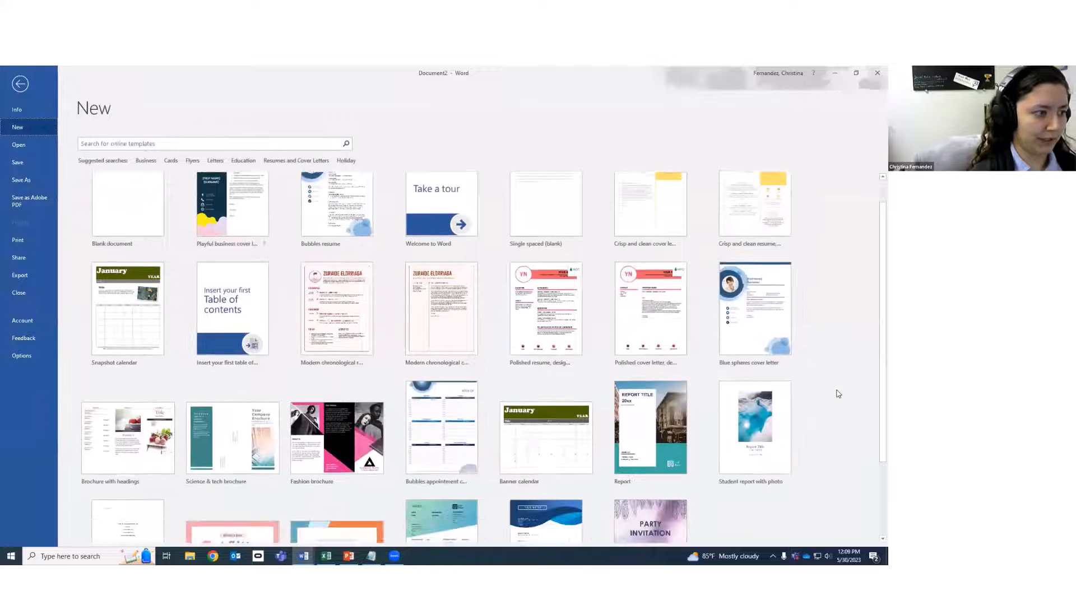
scroll(839, 393, down, 2)
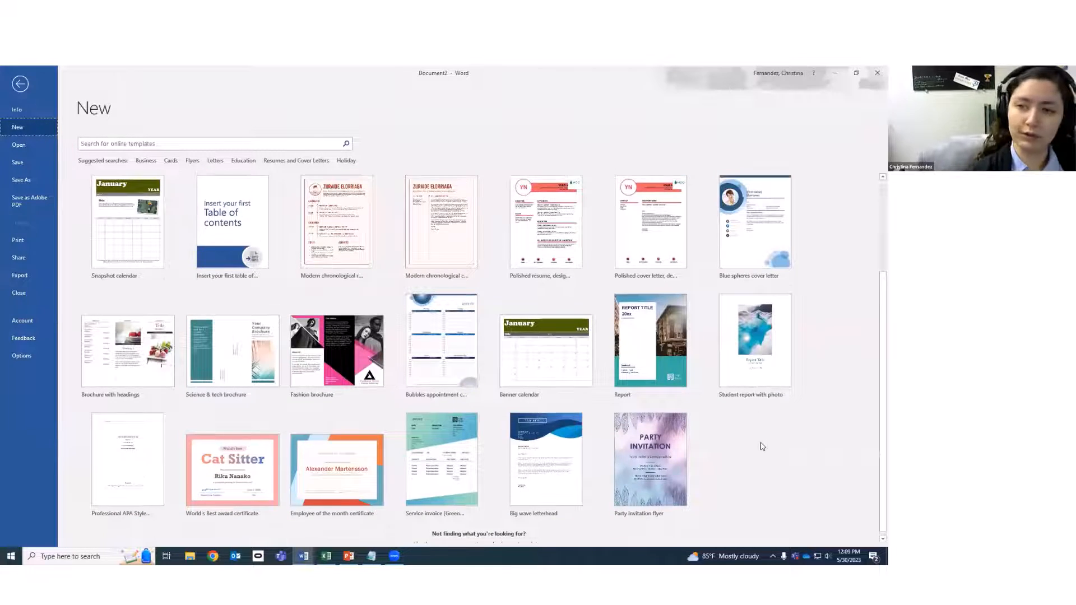
scroll(779, 456, up, 1)
scroll(779, 456, down, 2)
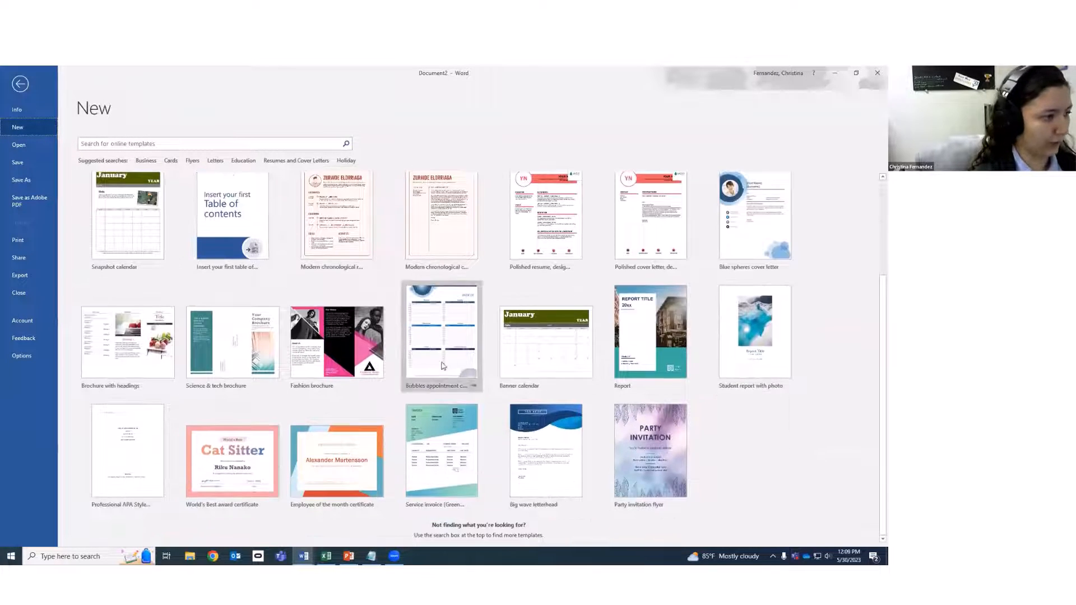
double_click(337, 358)
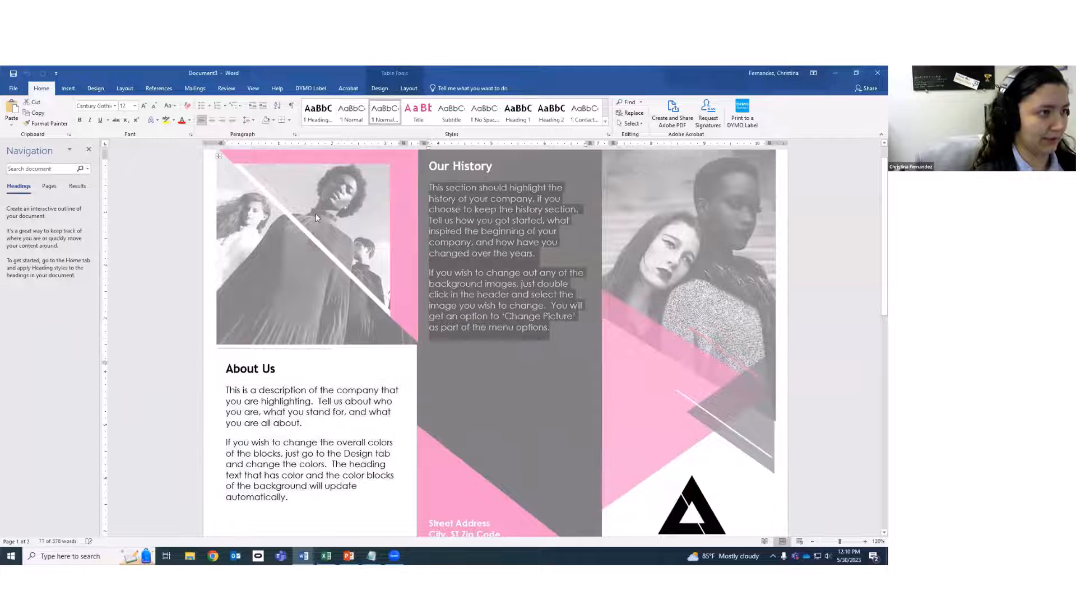
Try editing the brochure's page 2 photo area and table, undoing each change.
click(715, 320)
scroll(716, 320, down, 5)
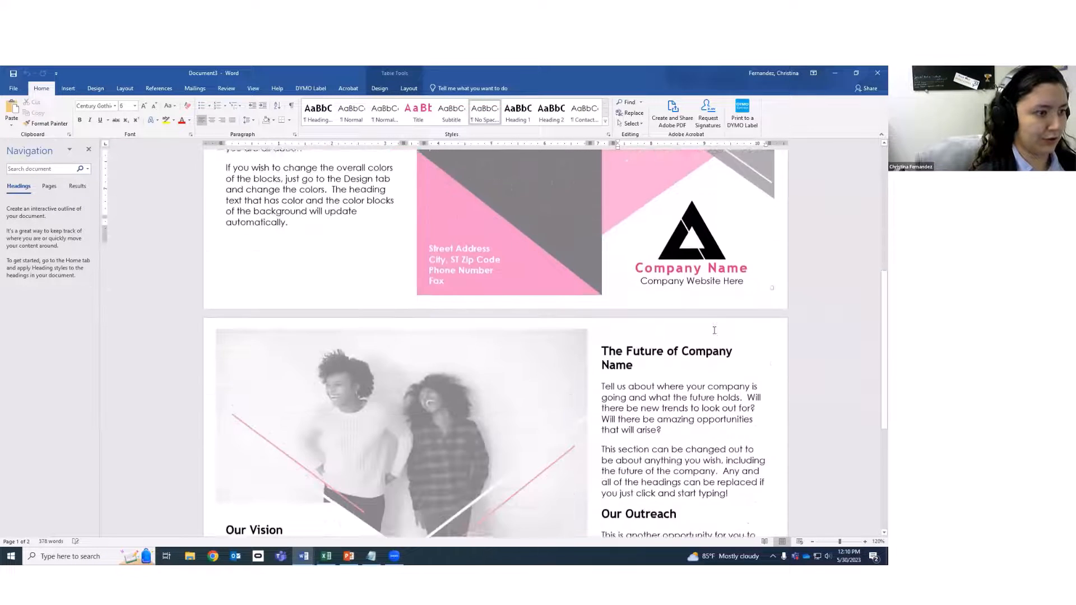
scroll(714, 330, down, 4)
double_click(522, 232)
scroll(504, 235, up, 1)
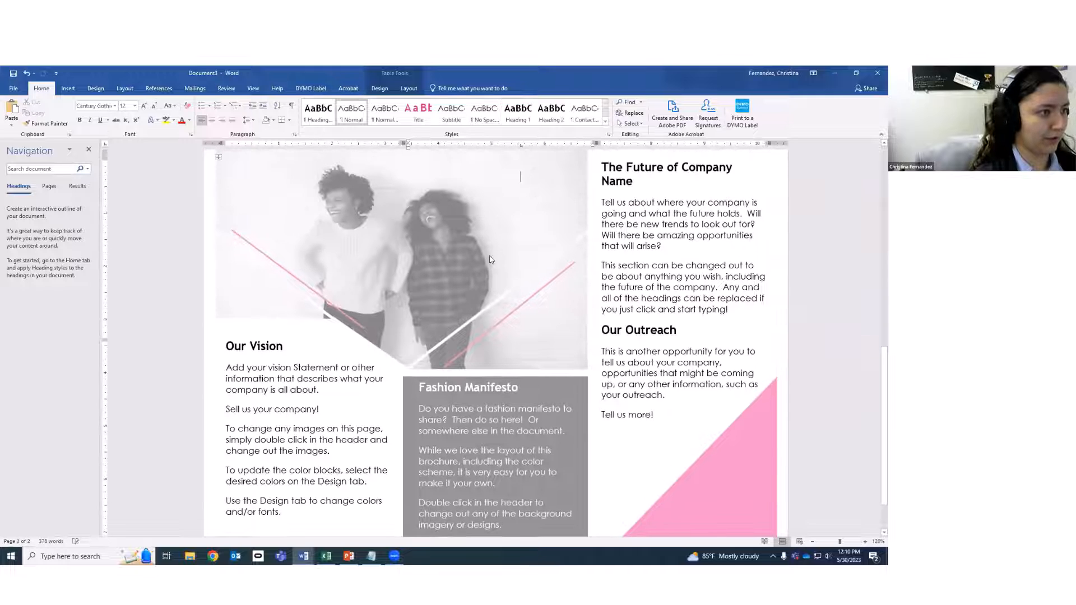
key(ctrl+z)
scroll(262, 271, down, 1)
scroll(258, 247, up, 2)
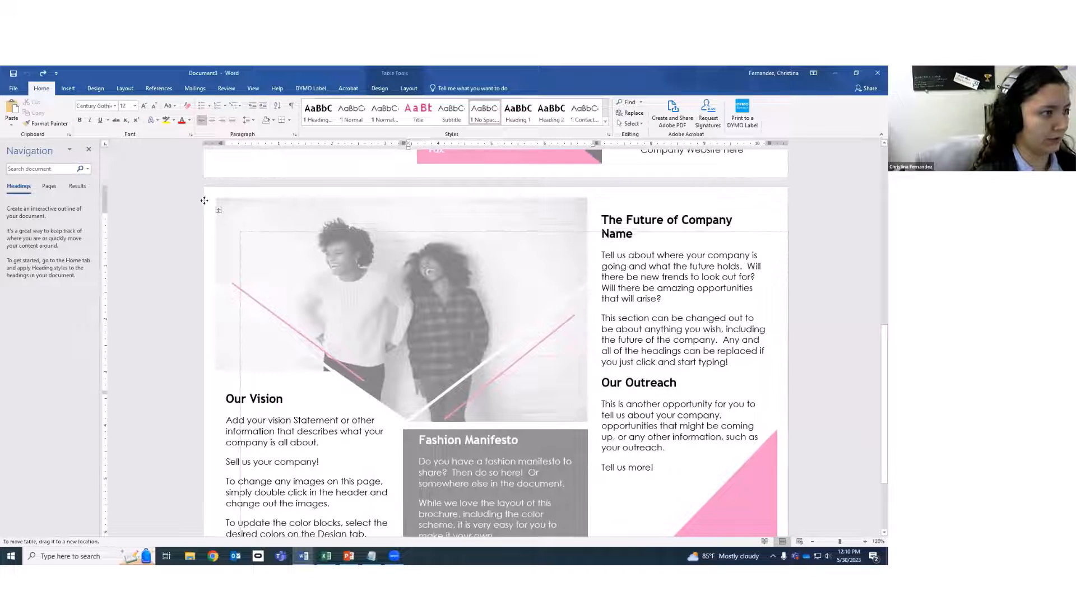
drag(204, 201, 247, 254)
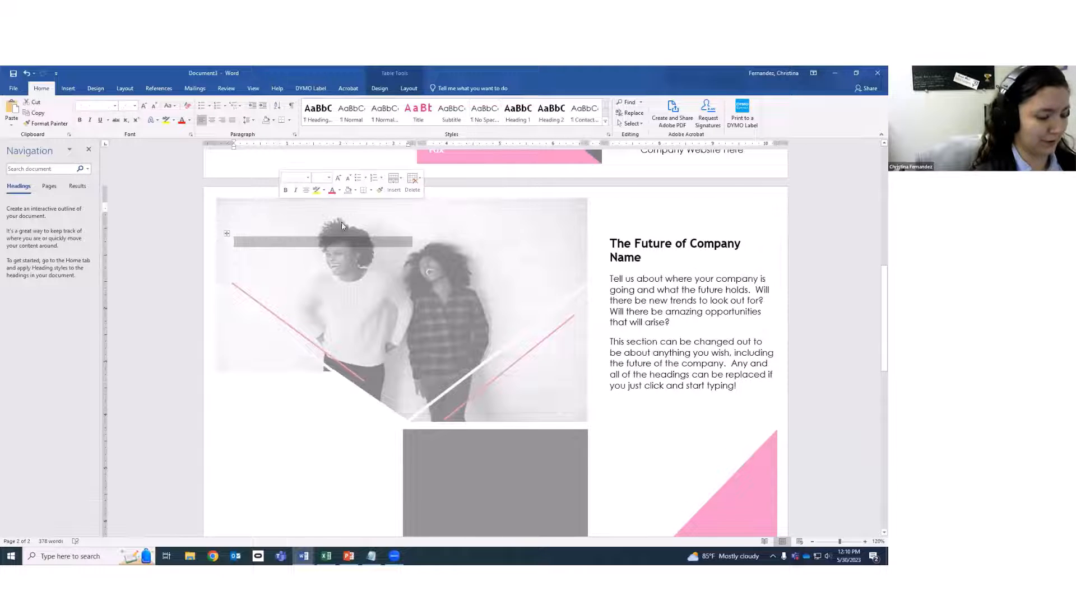
key(ctrl+z)
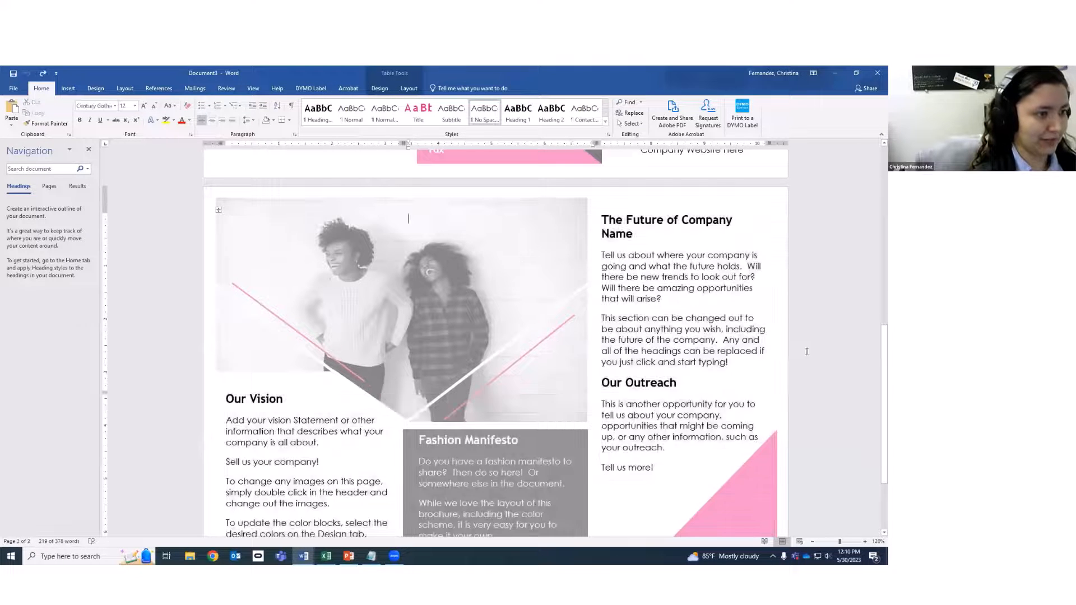
Select the Fashion Manifesto placeholder text, then go to the File Info page.
scroll(731, 348, down, 3)
scroll(709, 456, up, 2)
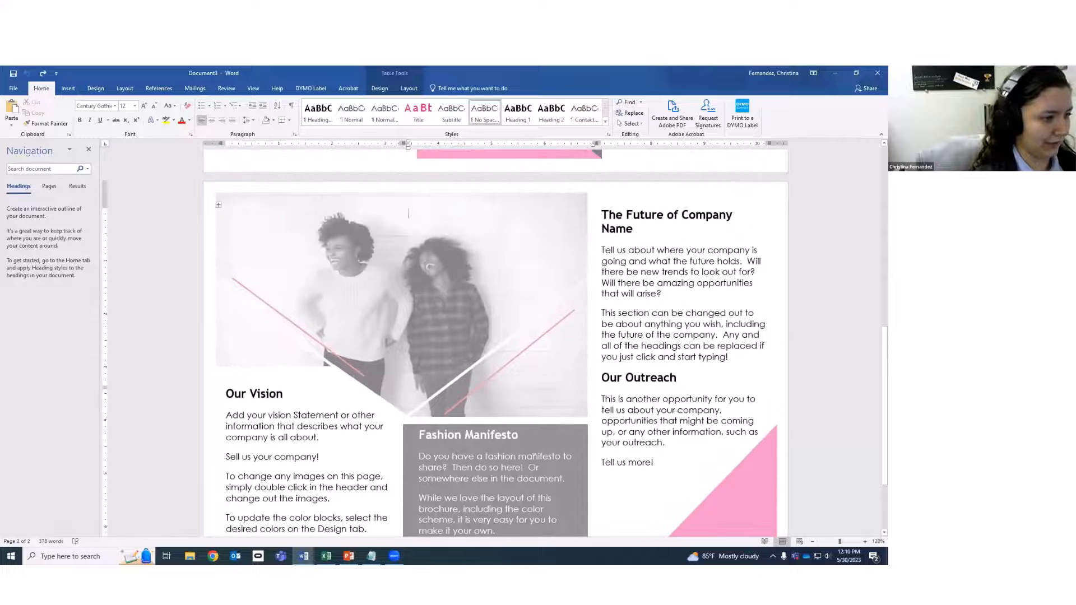
drag(601, 250, 728, 357)
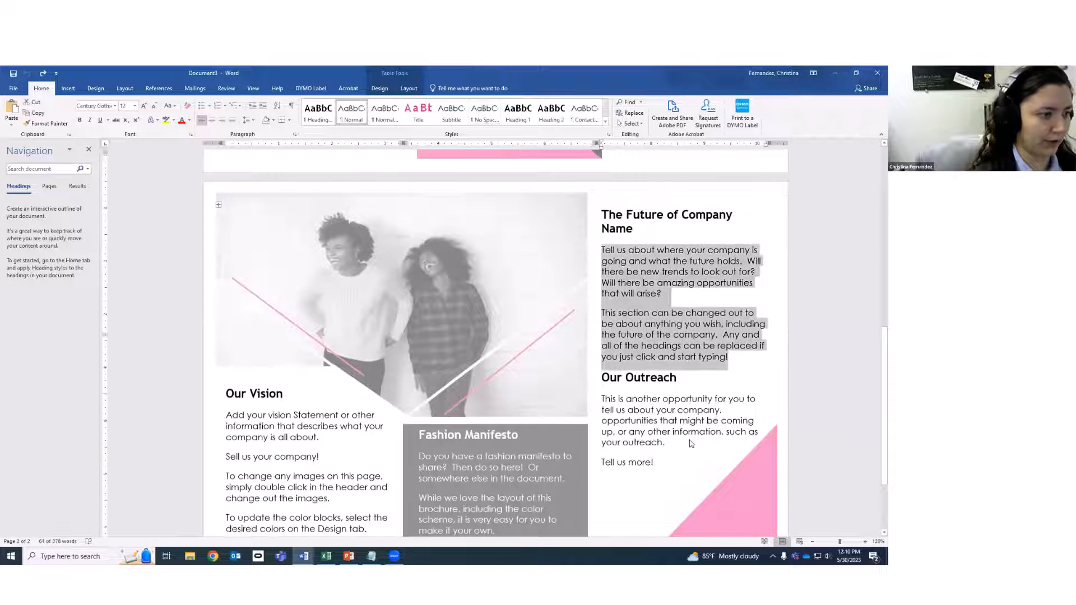
scroll(496, 414, down, 2)
click(494, 413)
scroll(339, 401, up, 10)
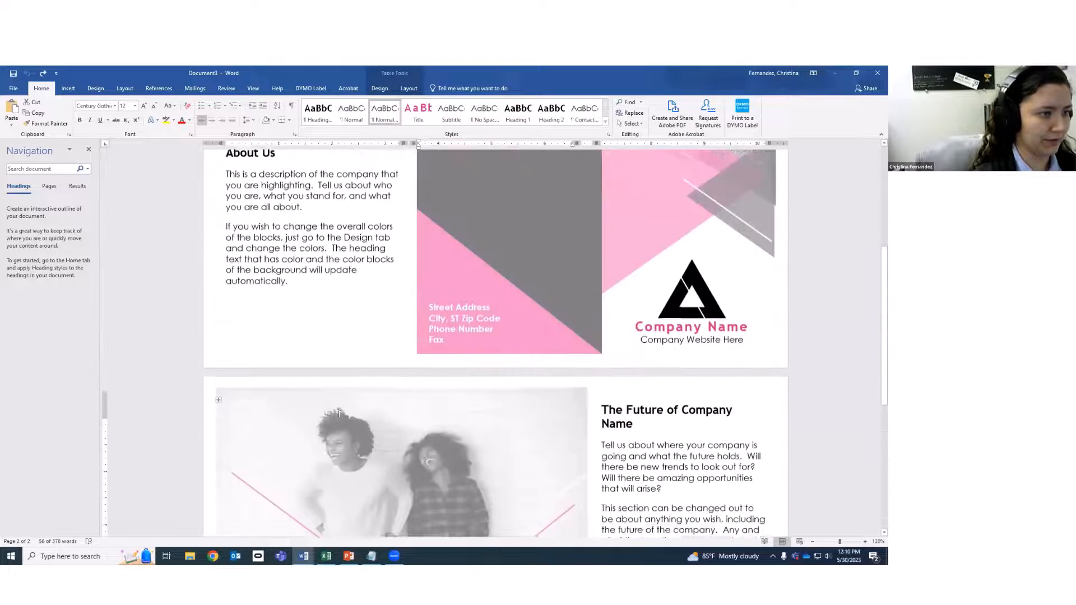
click(13, 88)
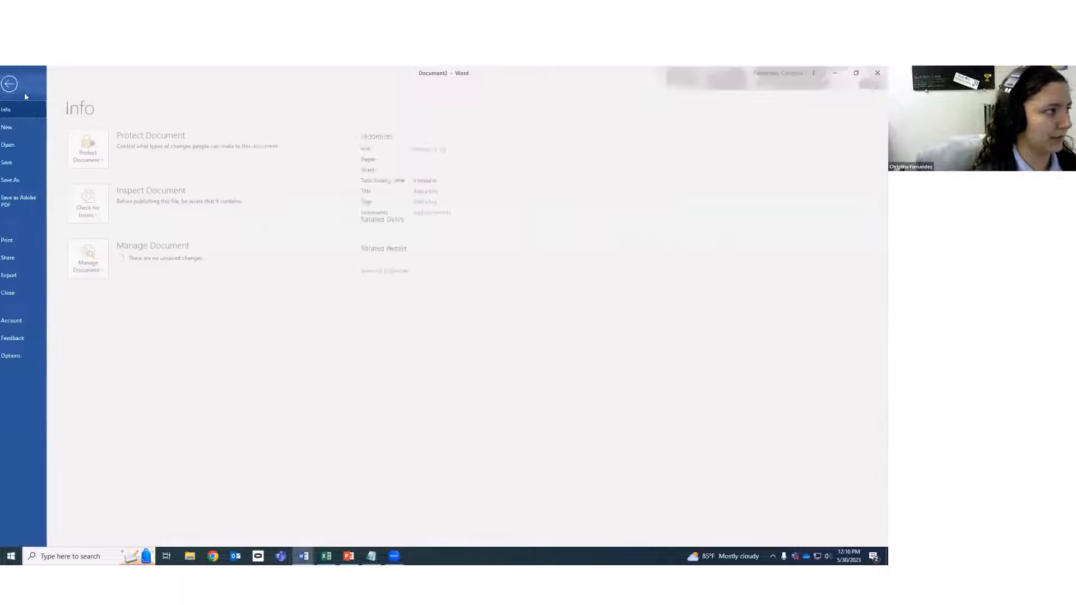
Scroll the new-document templates and pick the Welcome to Word (Take a tour) template.
click(16, 130)
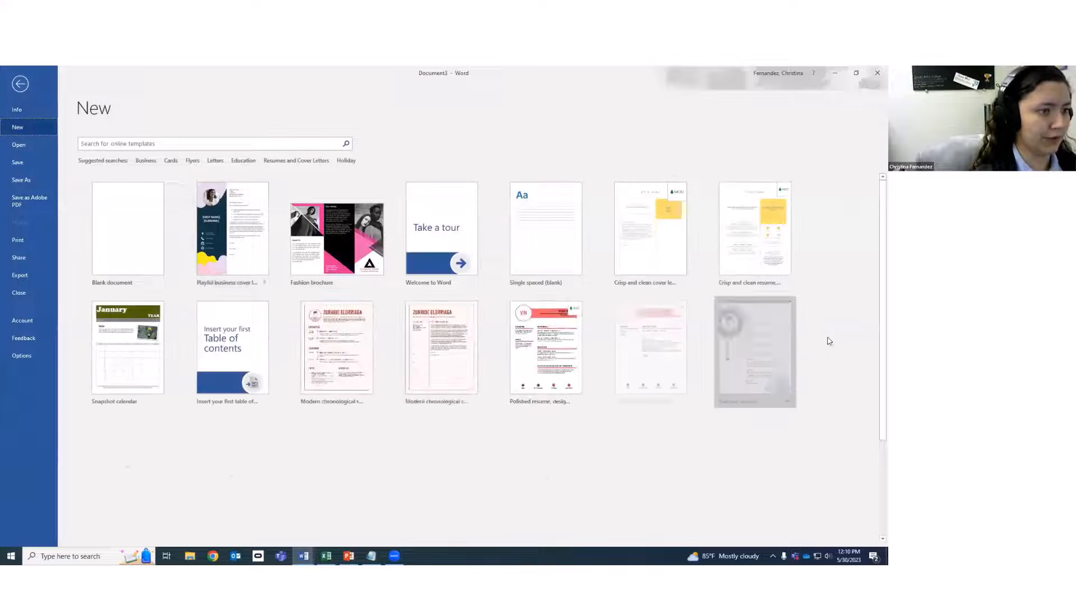
scroll(830, 353, down, 2)
scroll(833, 368, down, 1)
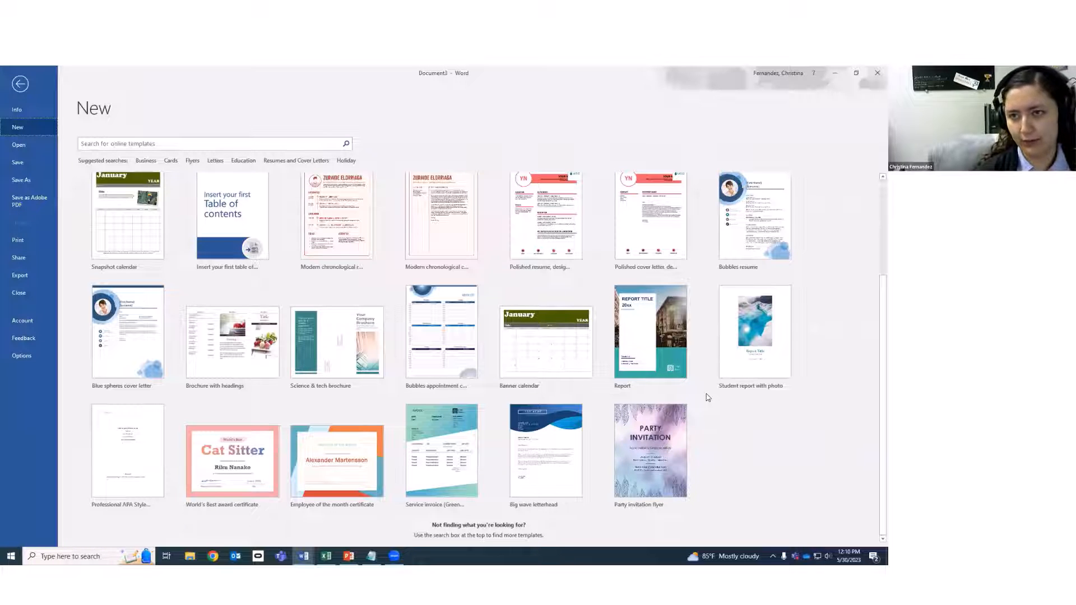
scroll(398, 309, up, 3)
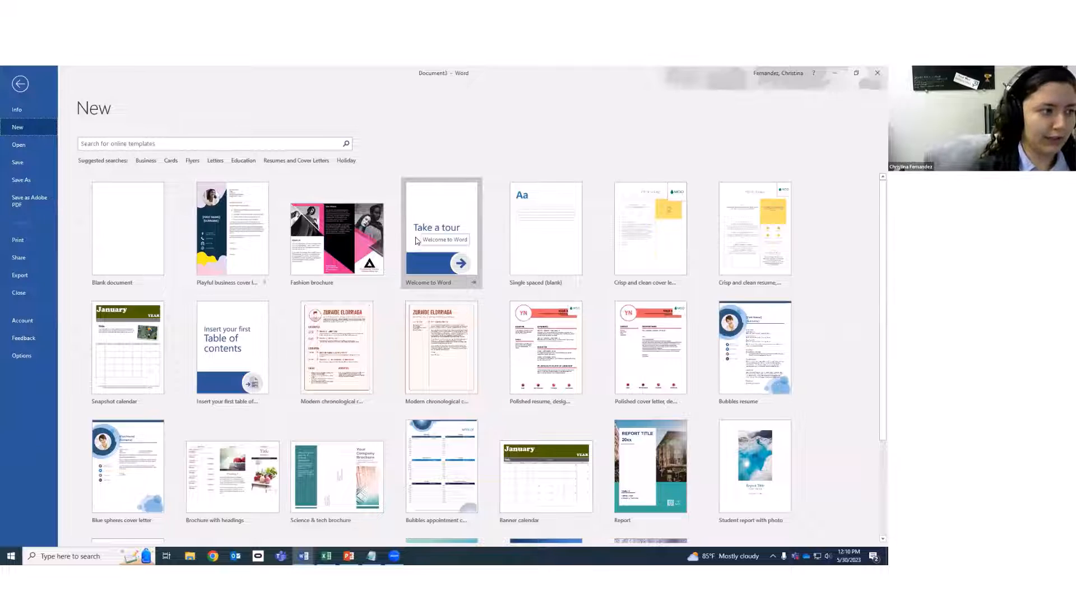
click(442, 204)
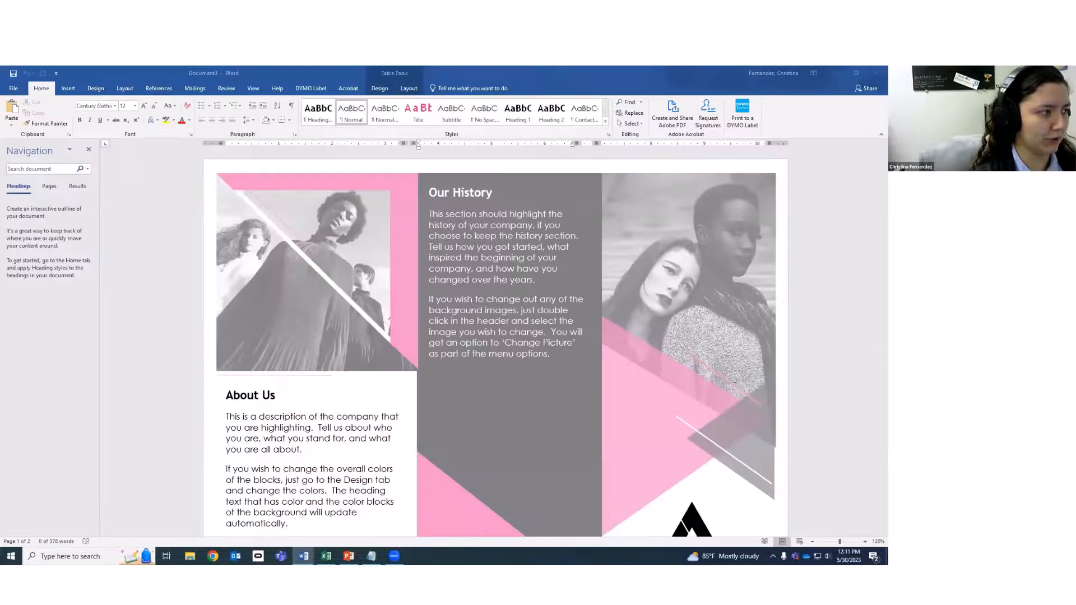
scroll(728, 398, down, 2)
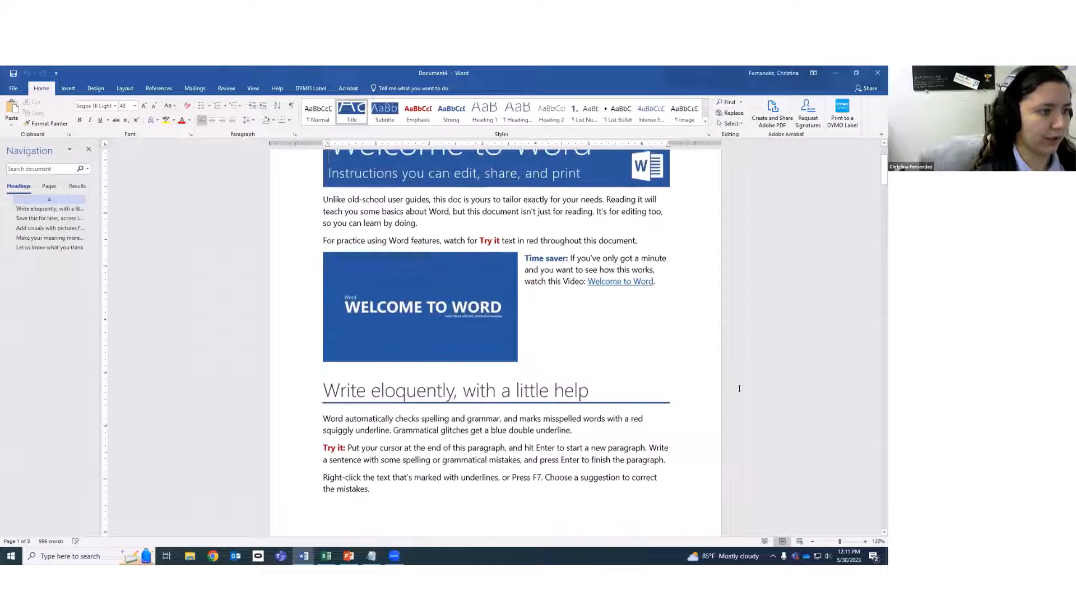
scroll(740, 388, up, 1)
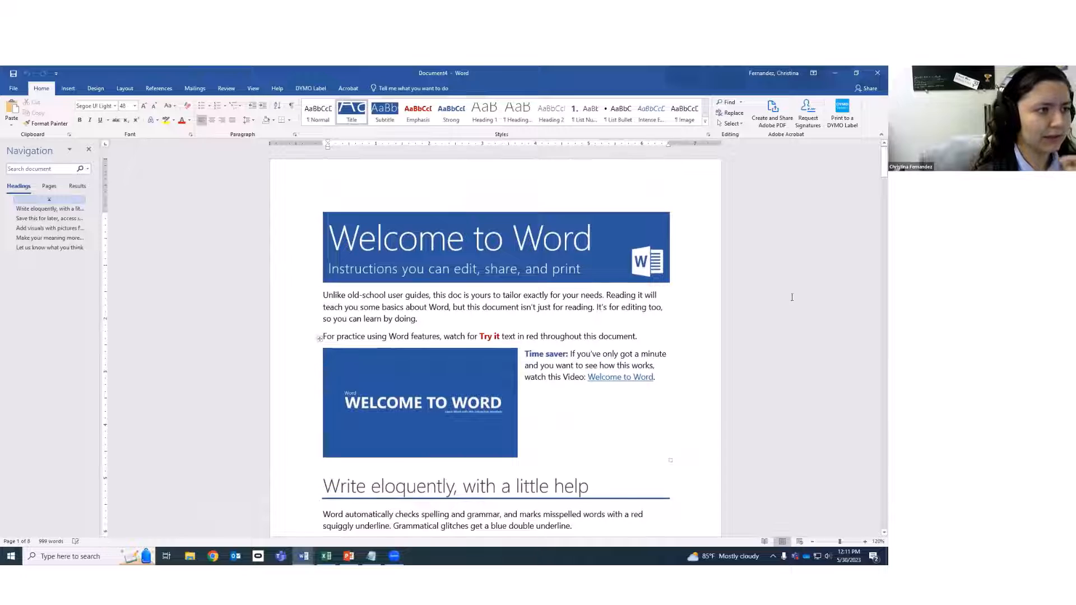
click(642, 366)
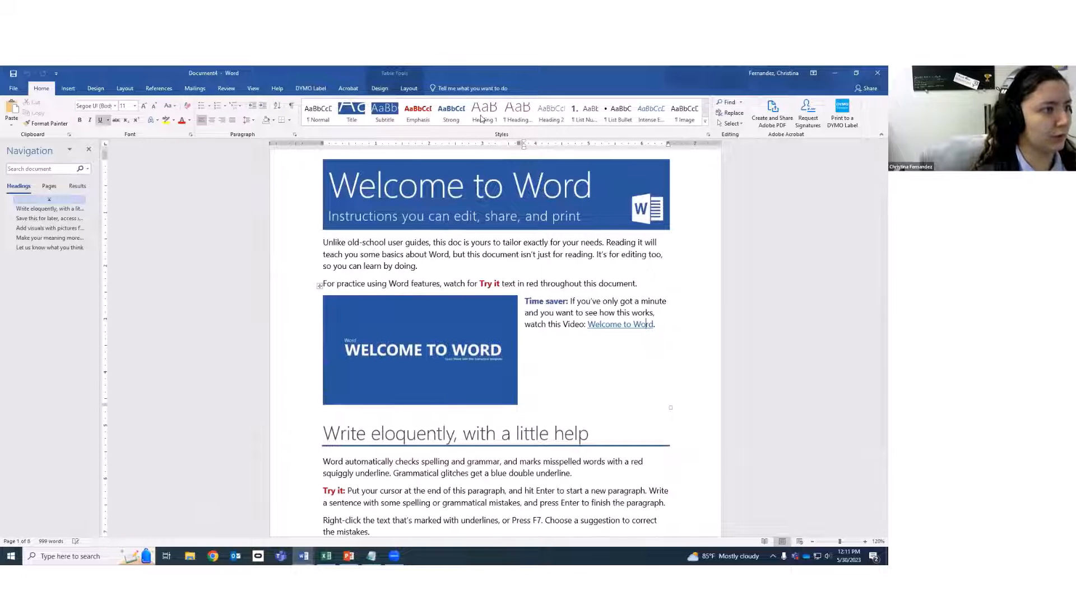
click(307, 123)
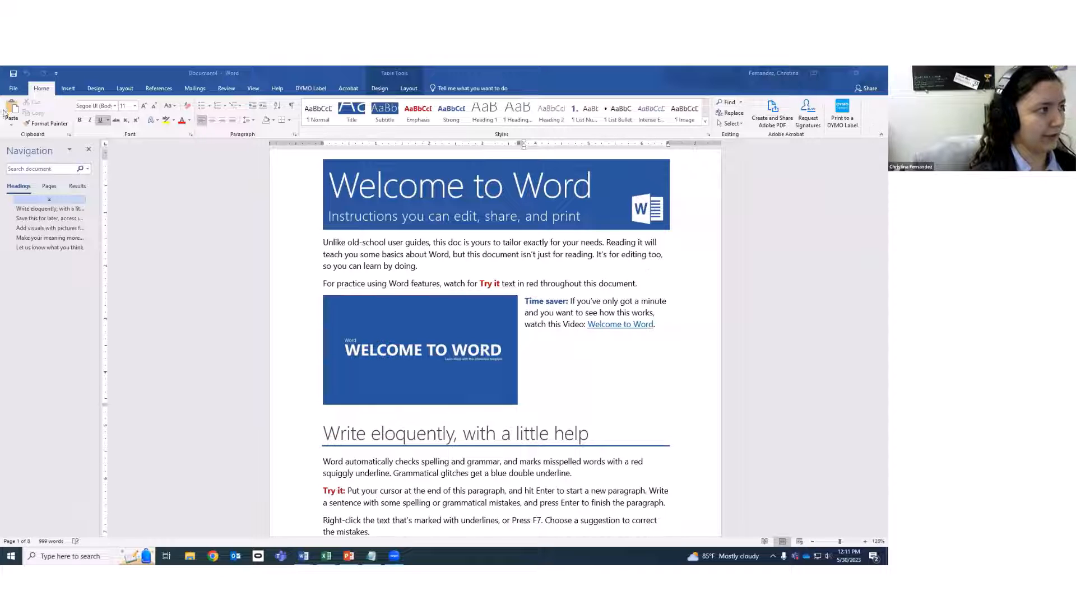
From File > New, use the online template search and preview the Welcome to Word template.
click(13, 88)
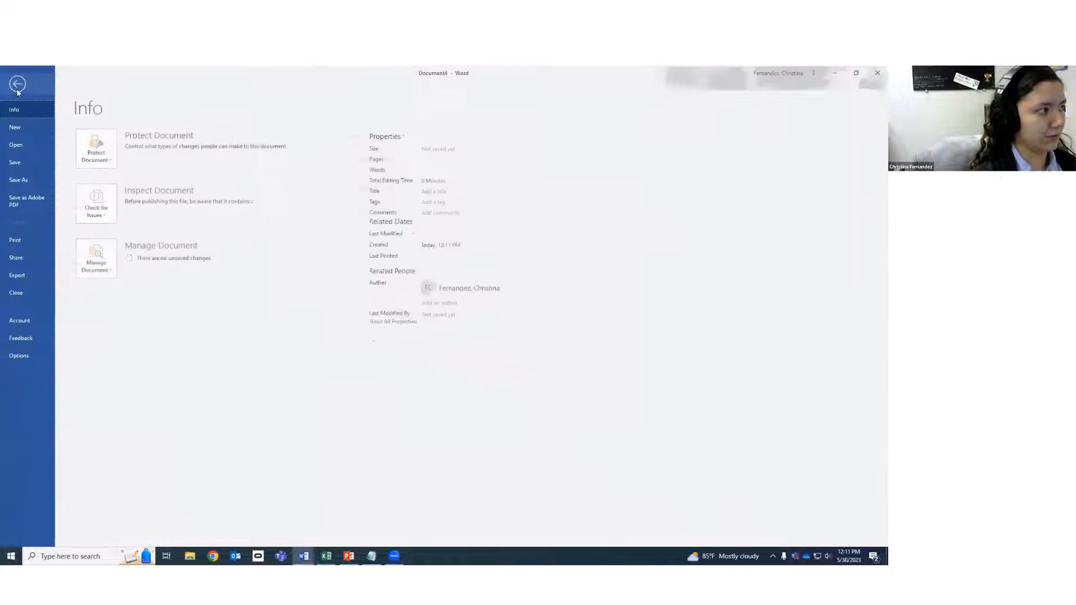
click(25, 129)
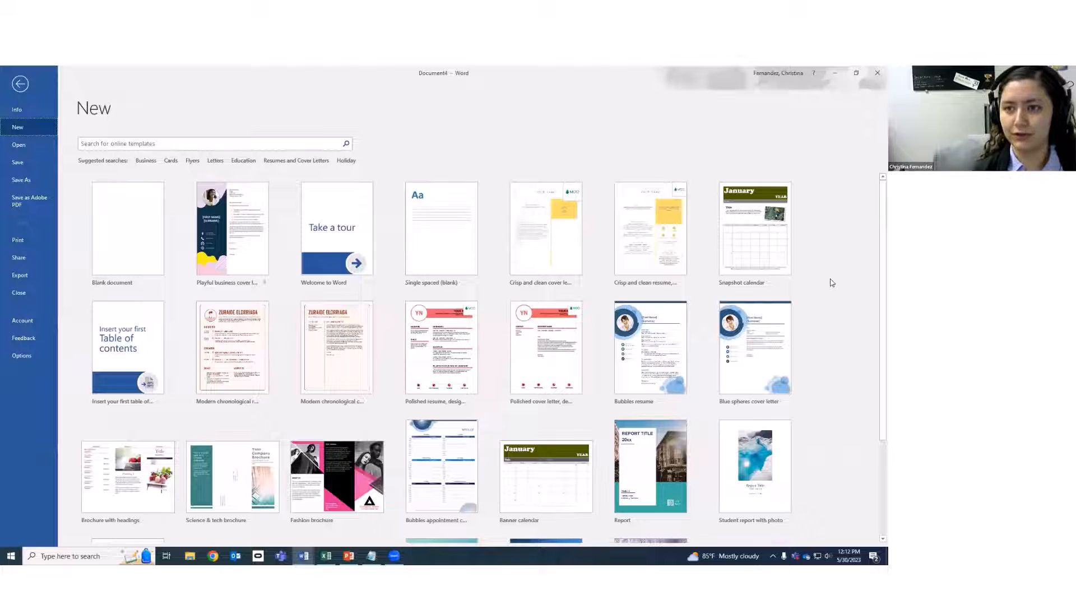
click(107, 144)
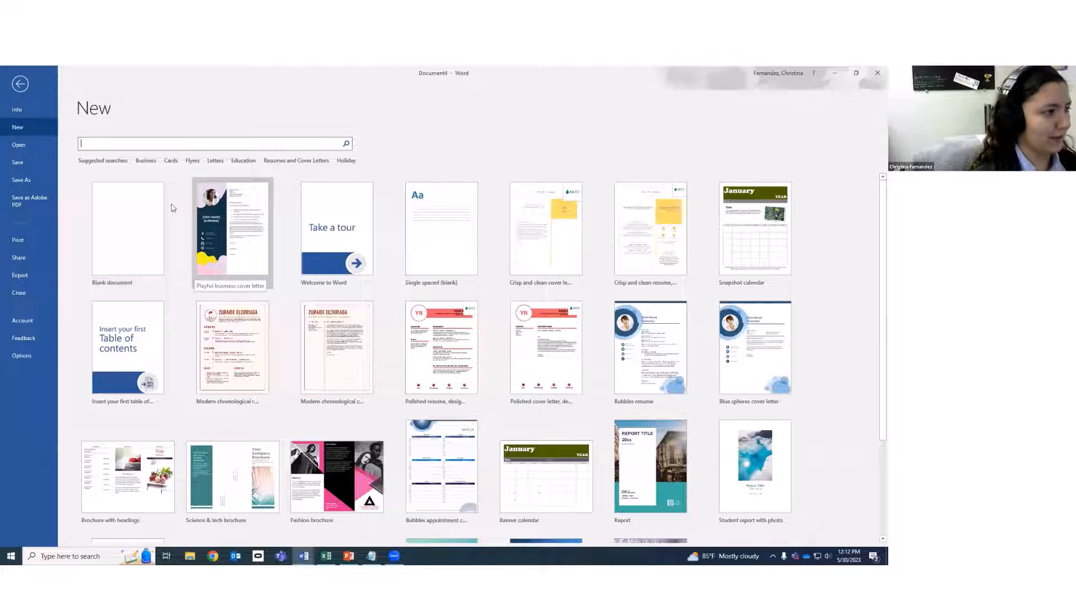
click(342, 231)
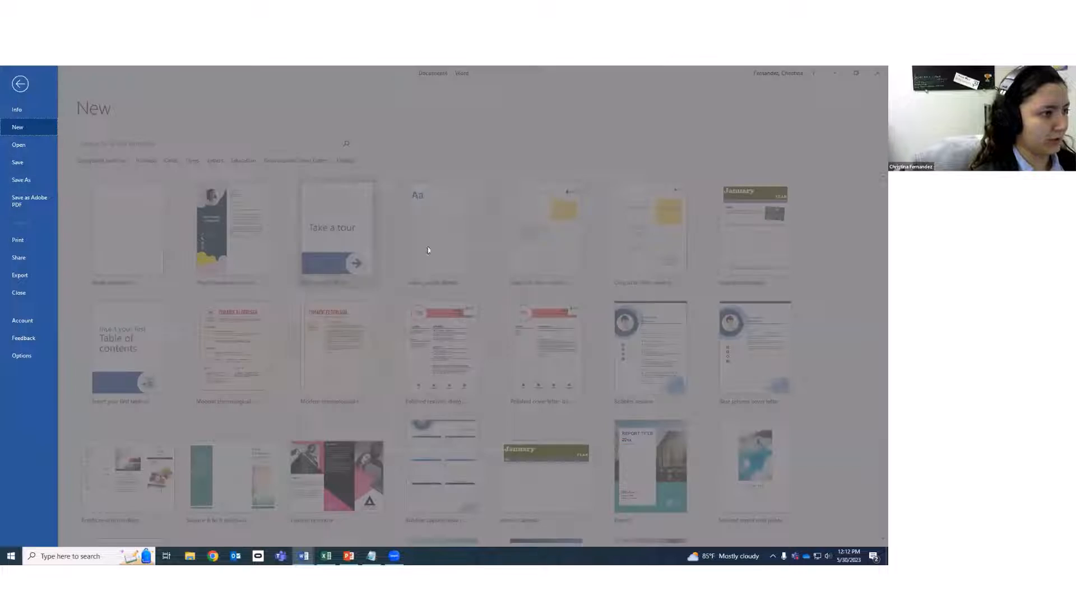
Create Document5 from the Welcome to Word template and scroll through it.
click(541, 298)
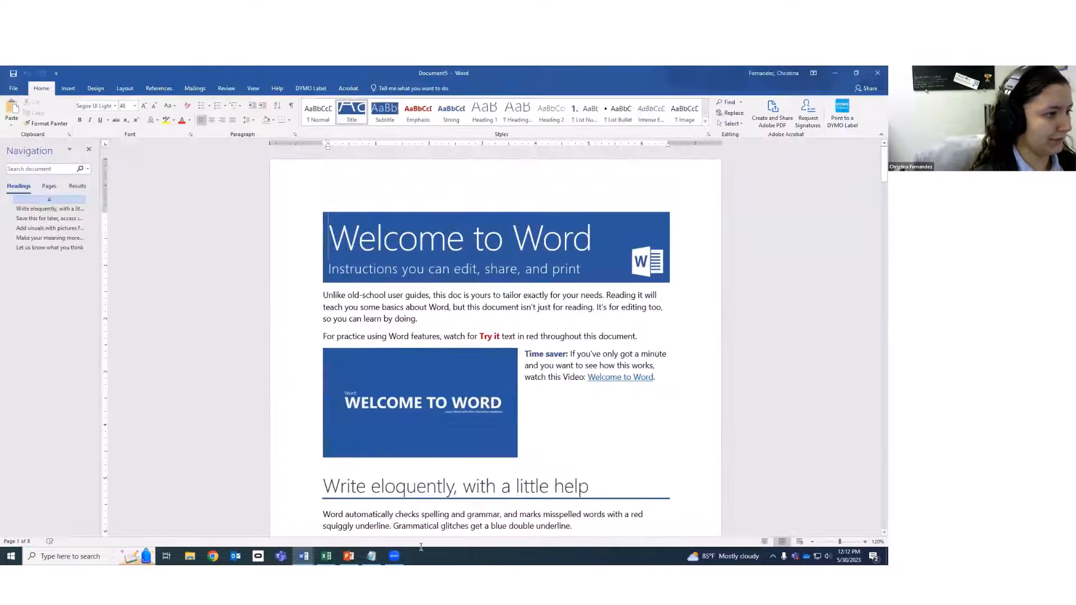
scroll(746, 436, down, 3)
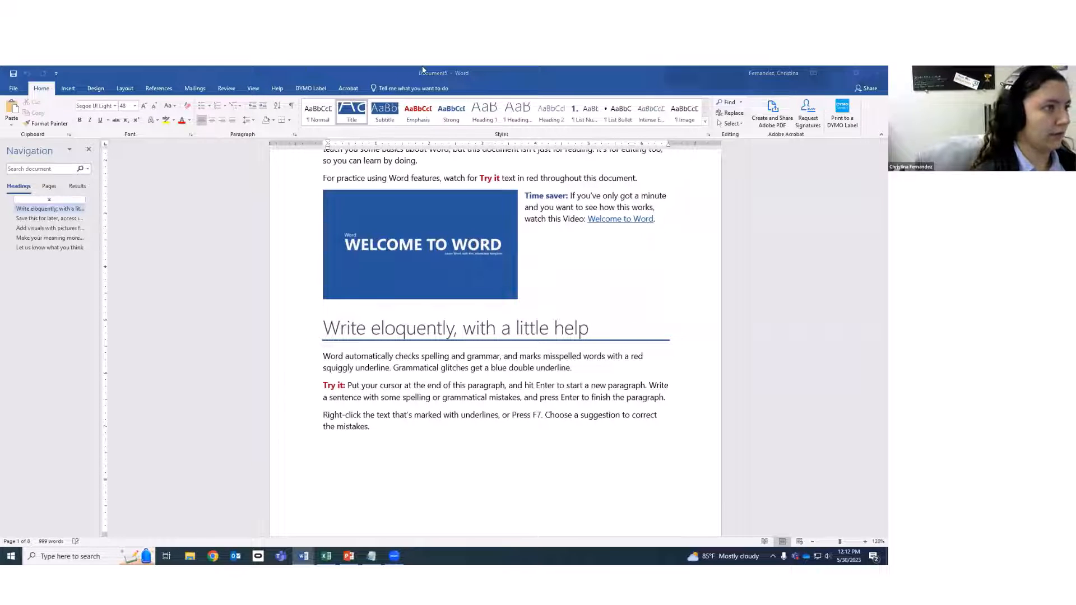
scroll(435, 331, up, 4)
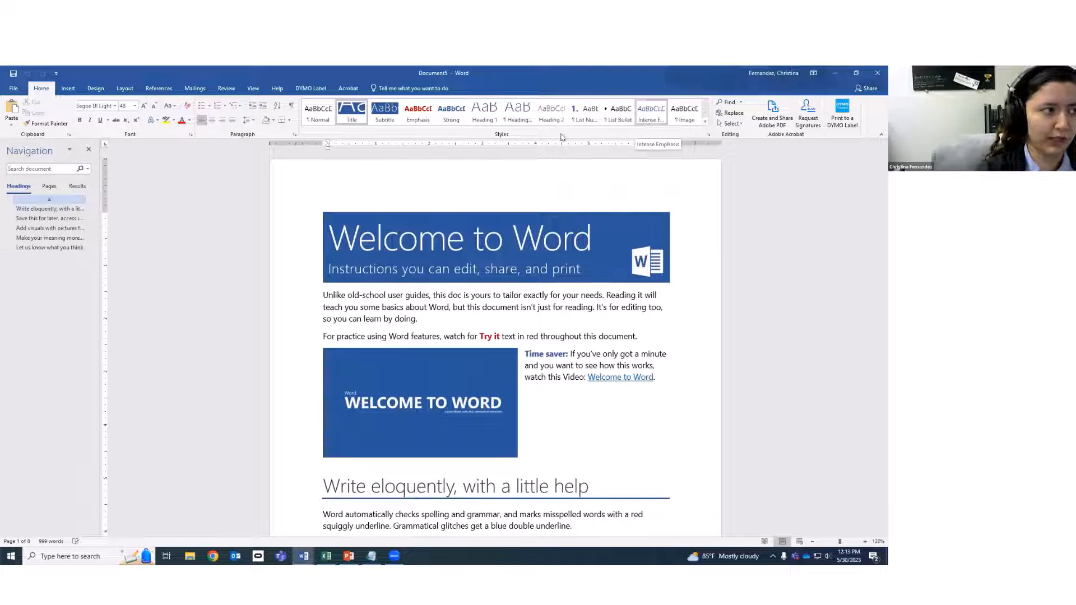
Compare the Insert and Home ribbon commands, ending on the Insert tab.
click(68, 89)
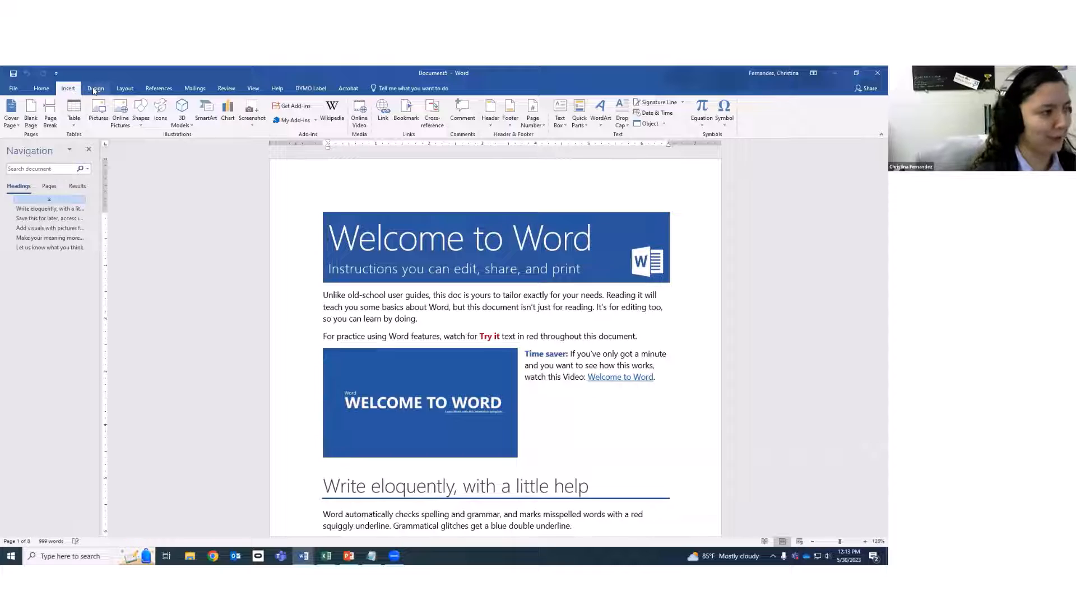
click(41, 89)
scroll(436, 324, down, 10)
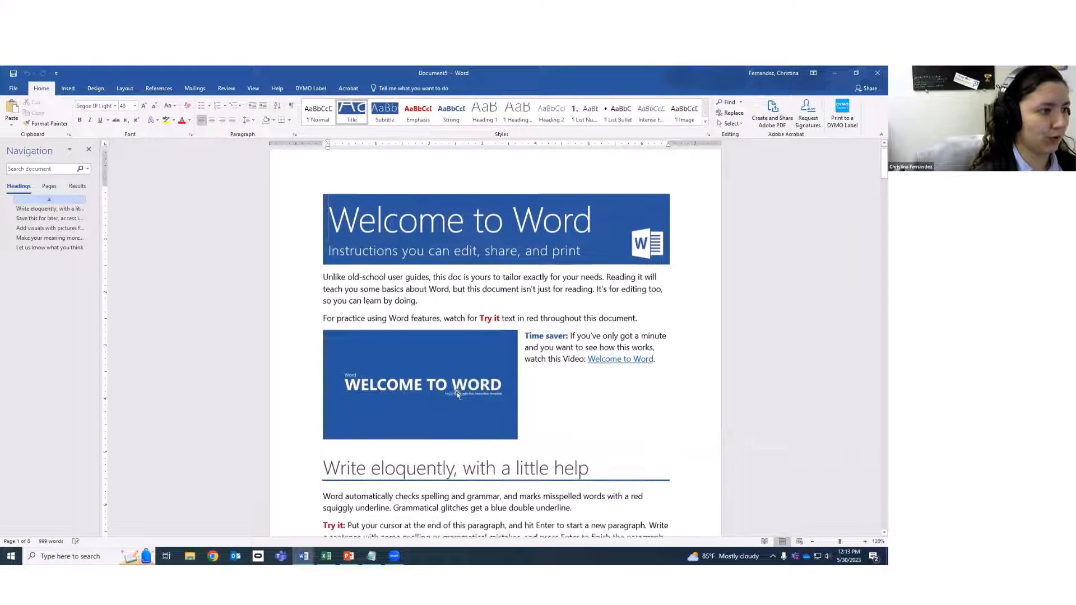
scroll(463, 424, down, 10)
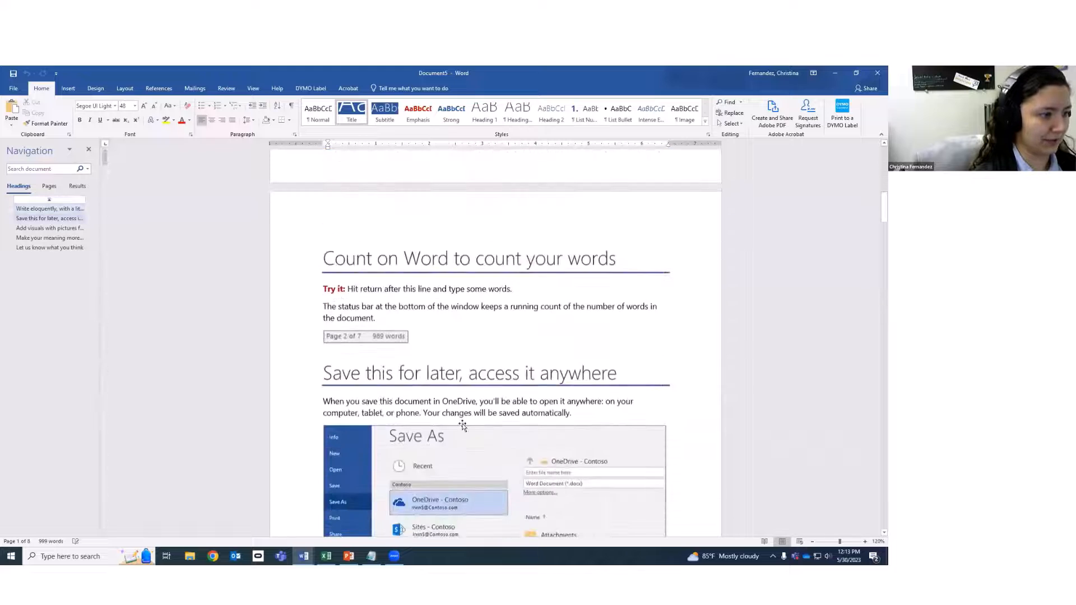
scroll(653, 443, down, 7)
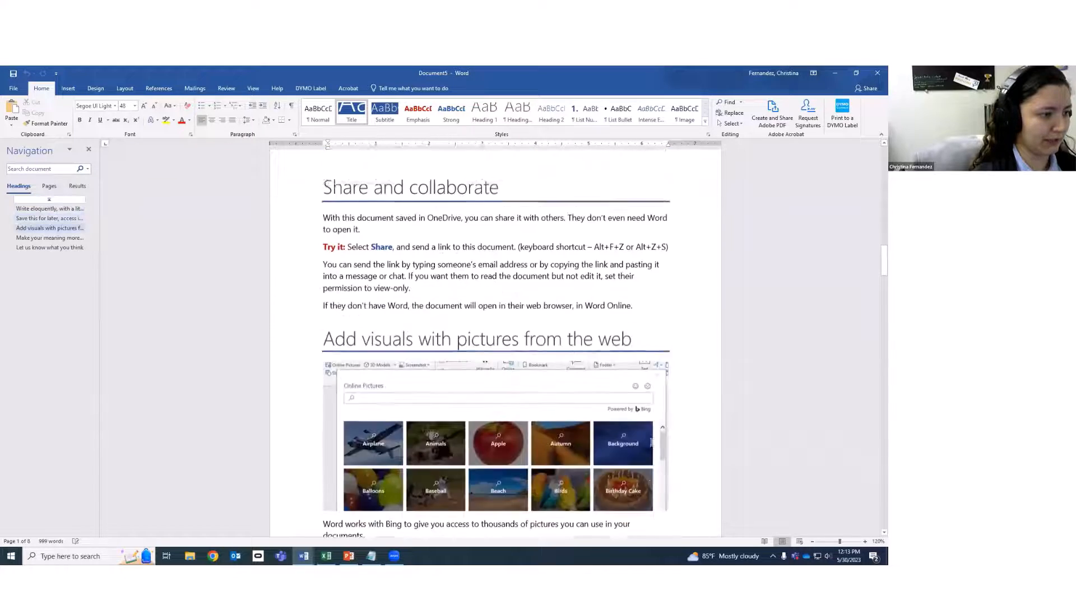
scroll(649, 443, up, 4)
click(68, 88)
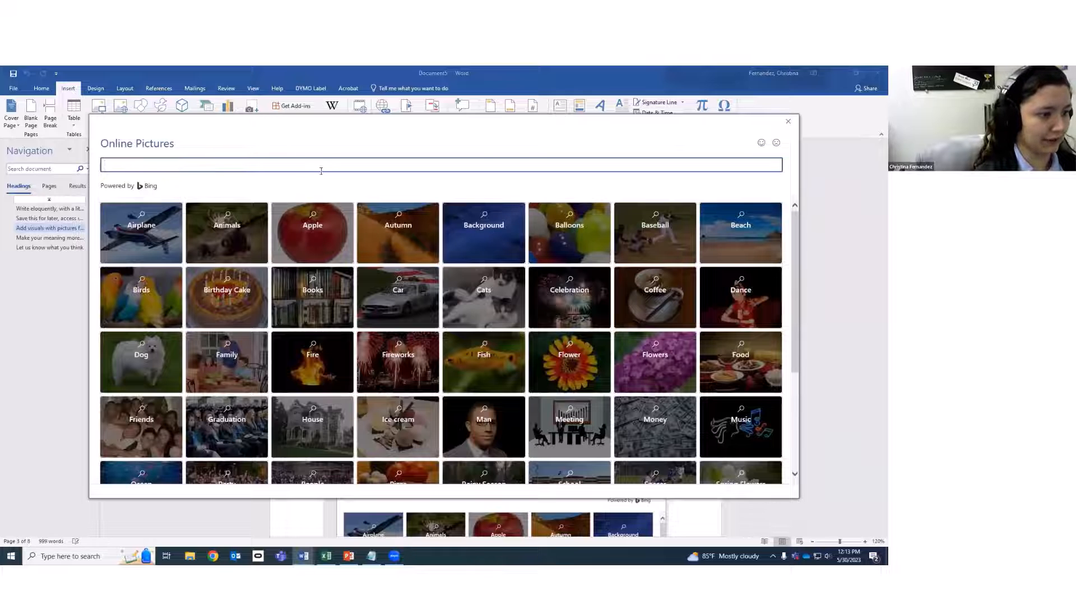
scroll(578, 430, down, 3)
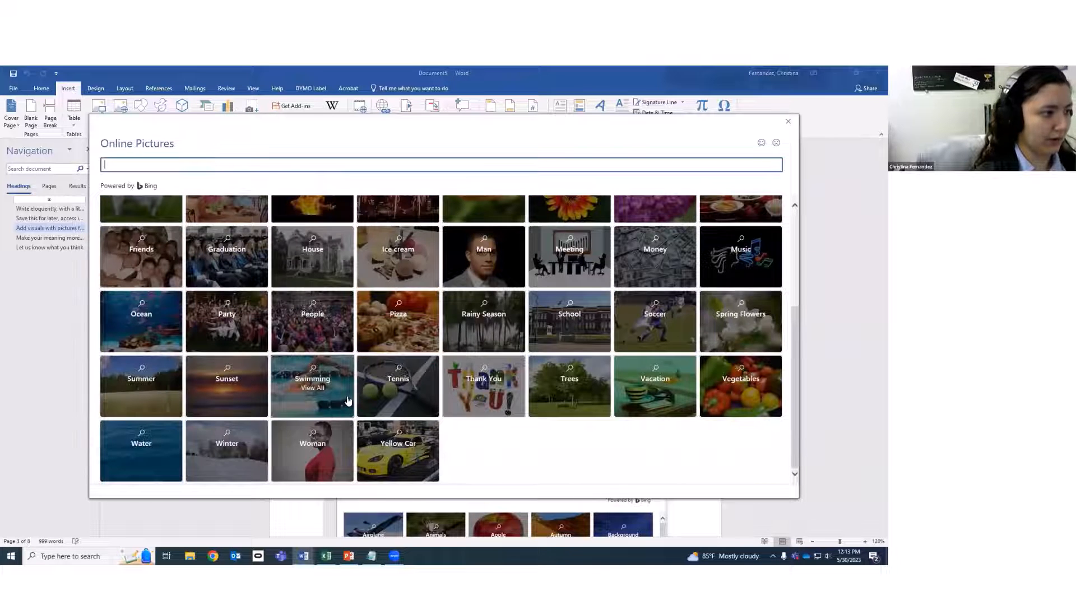
scroll(347, 401, up, 5)
click(309, 235)
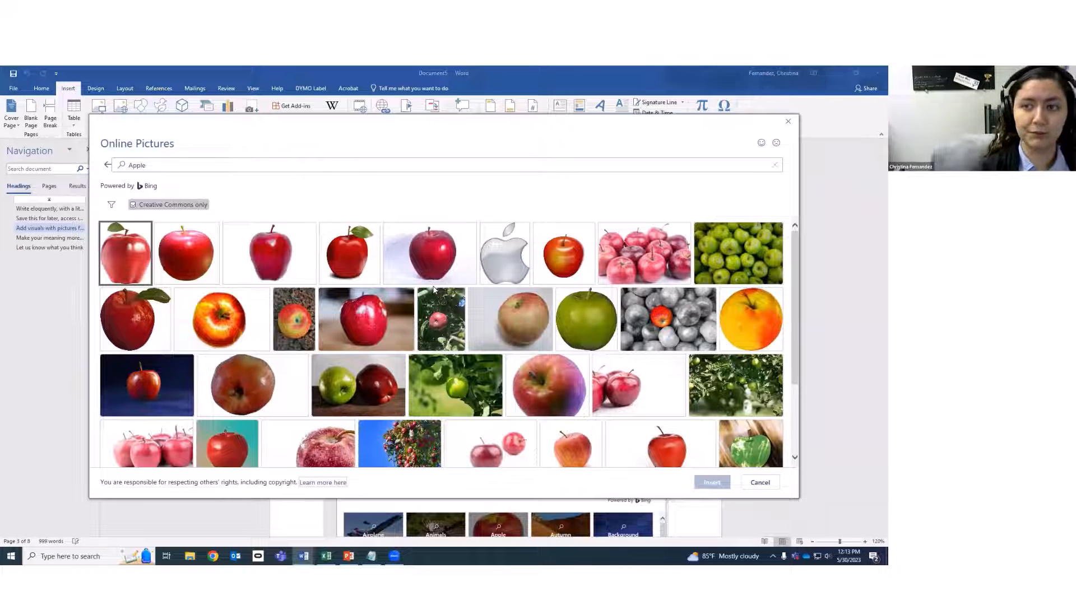
click(789, 122)
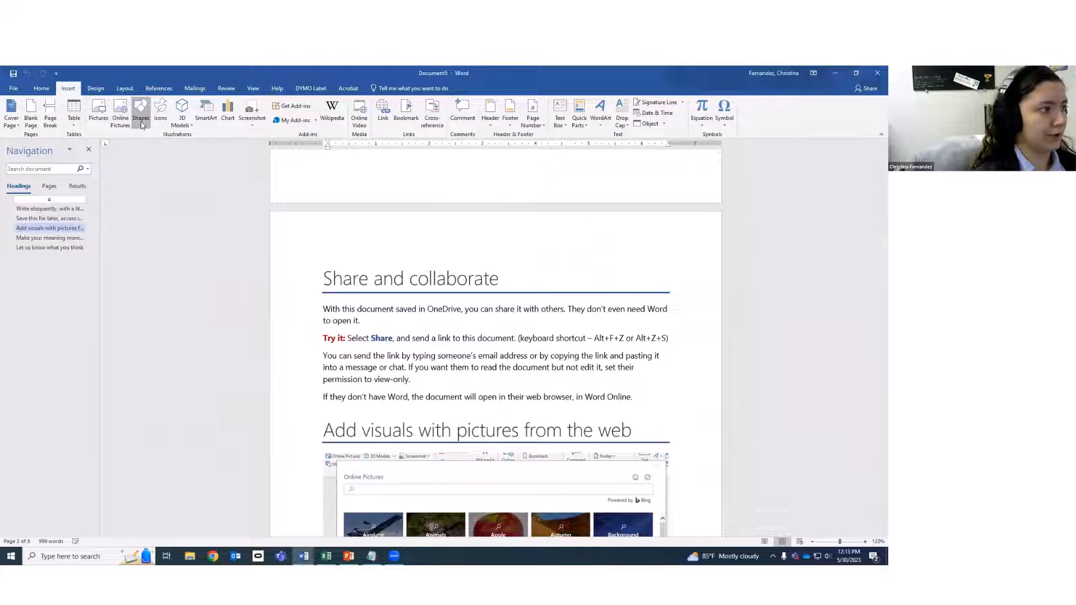
click(141, 121)
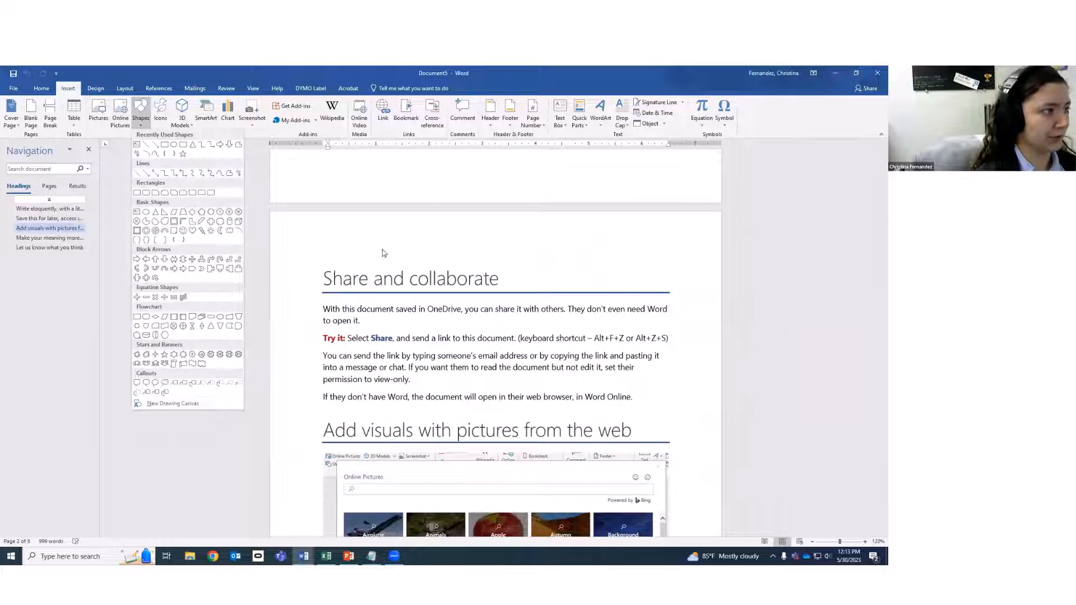
click(182, 118)
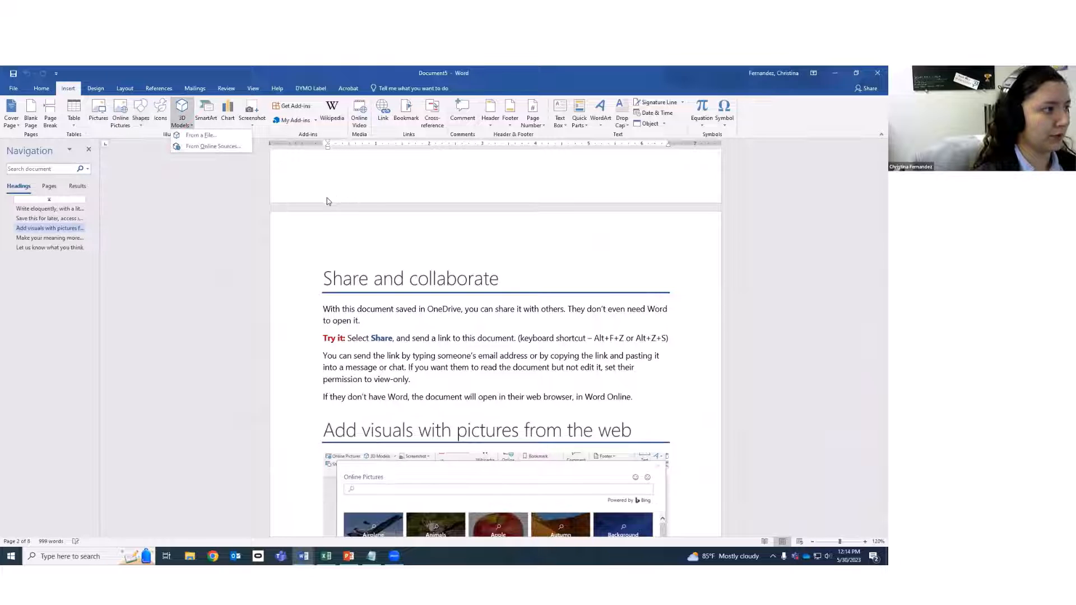
click(362, 196)
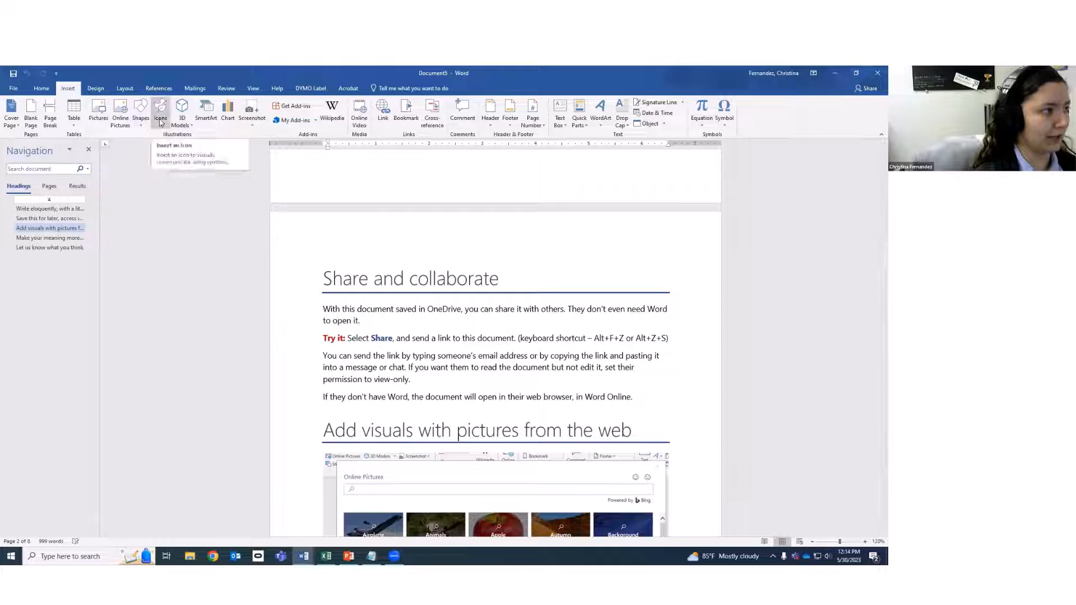
click(160, 112)
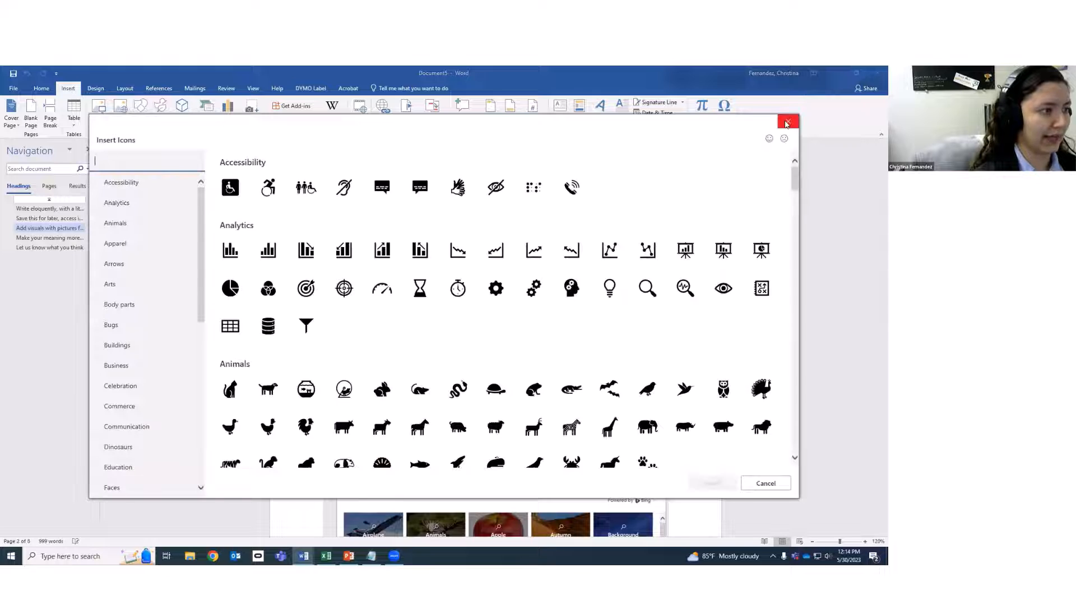
scroll(449, 365, down, 20)
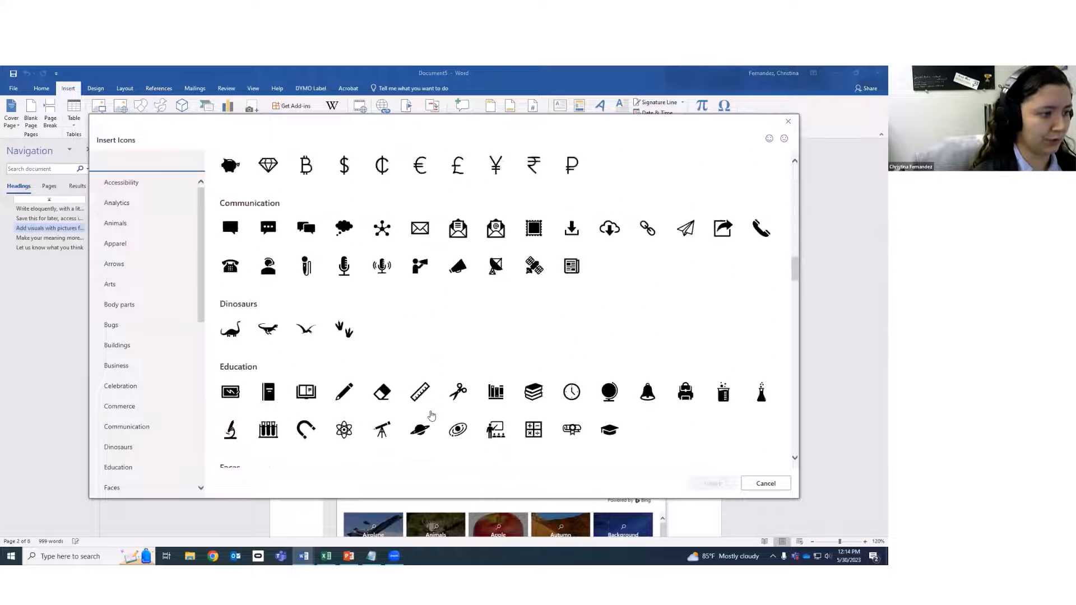
scroll(422, 415, down, 10)
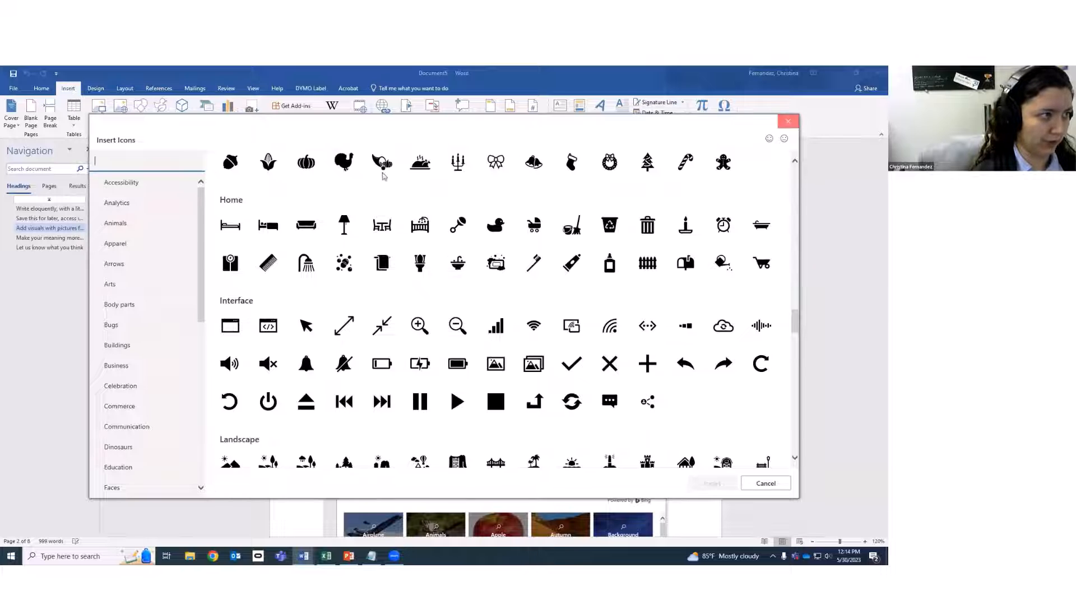
key(Escape)
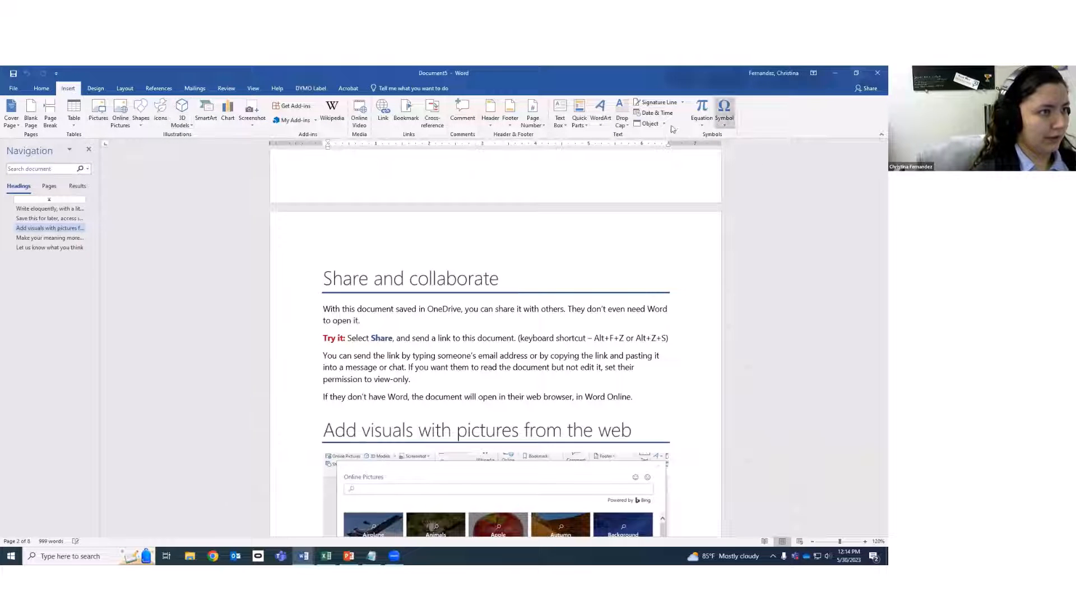
Preview the Header, Footer and Page Number galleries, then switch to the Design tab.
click(487, 115)
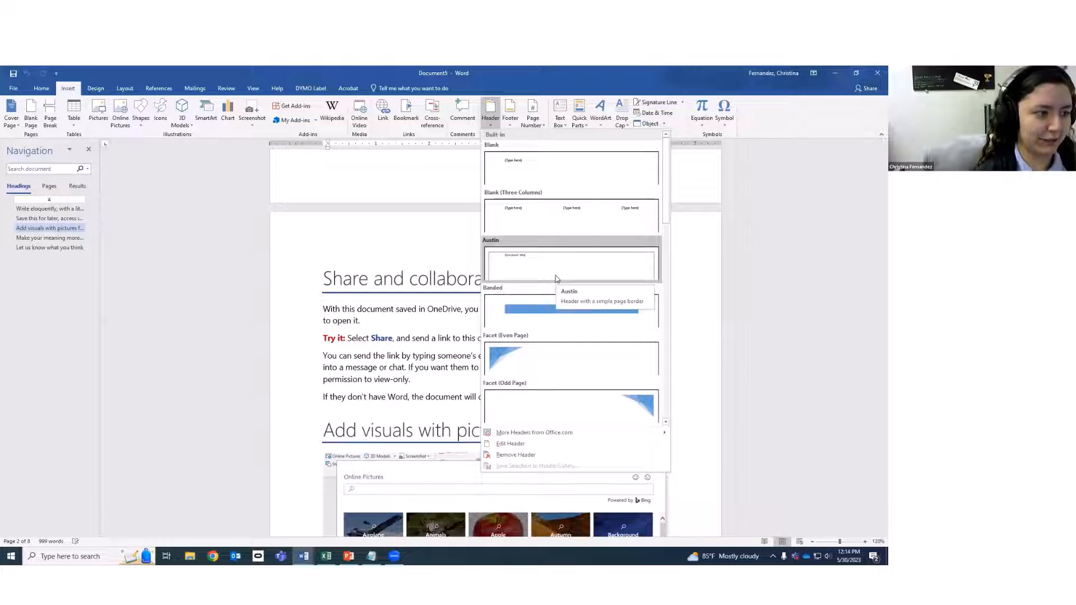
click(511, 121)
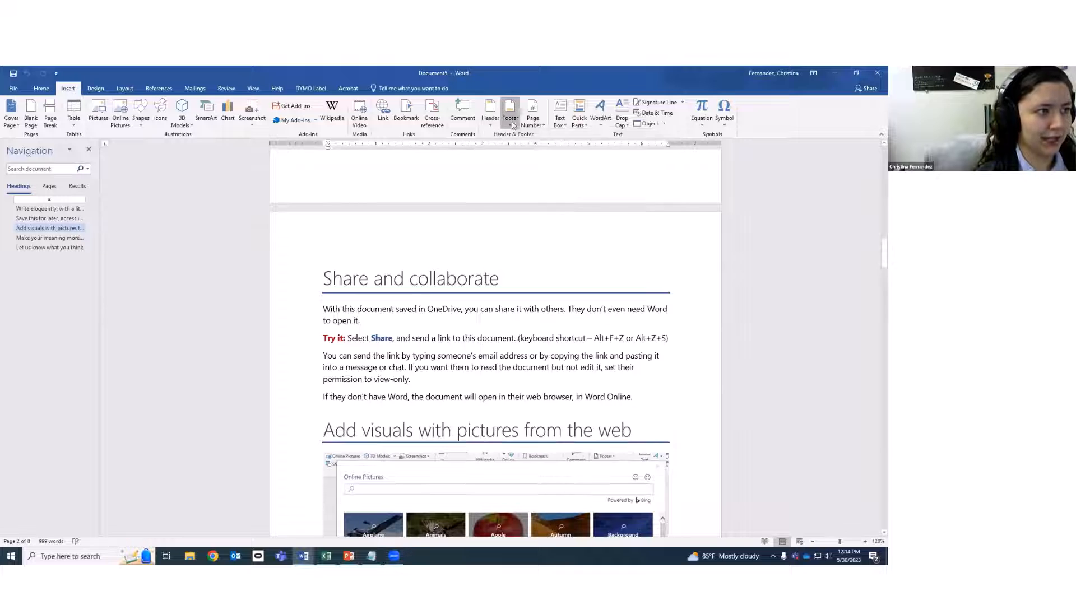
click(541, 127)
click(582, 65)
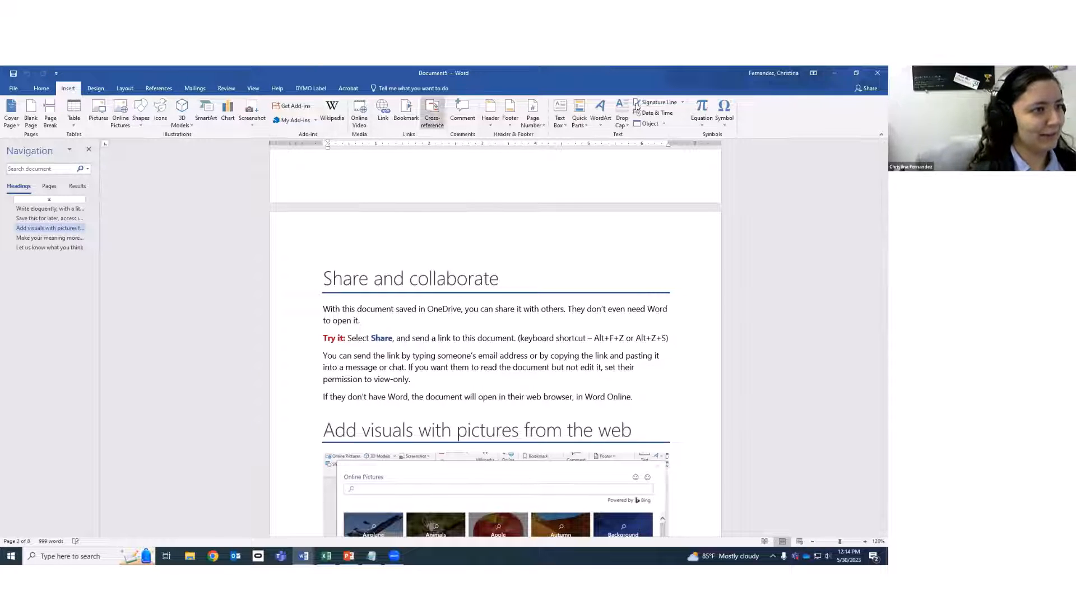
click(95, 89)
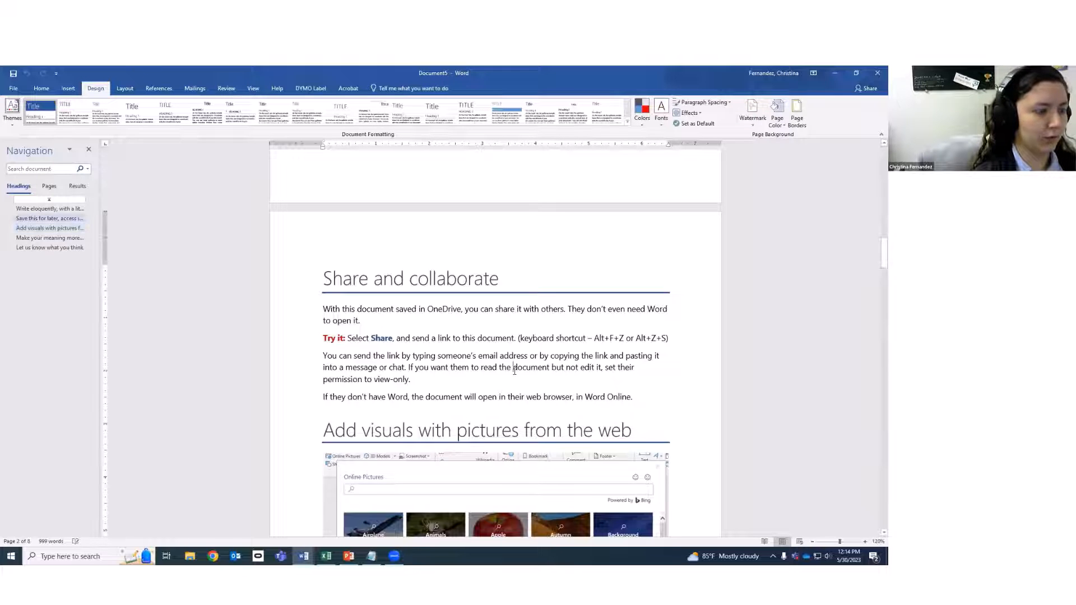
Try the Lines style set, then undo it to restore the original blue-banner design.
scroll(514, 371, up, 15)
scroll(468, 402, up, 12)
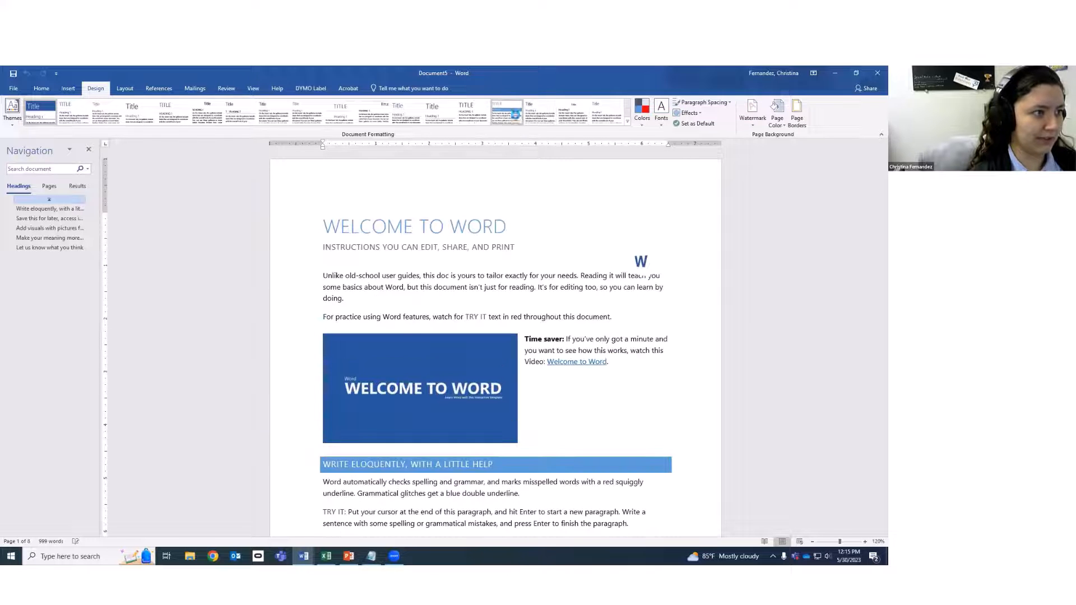
click(515, 115)
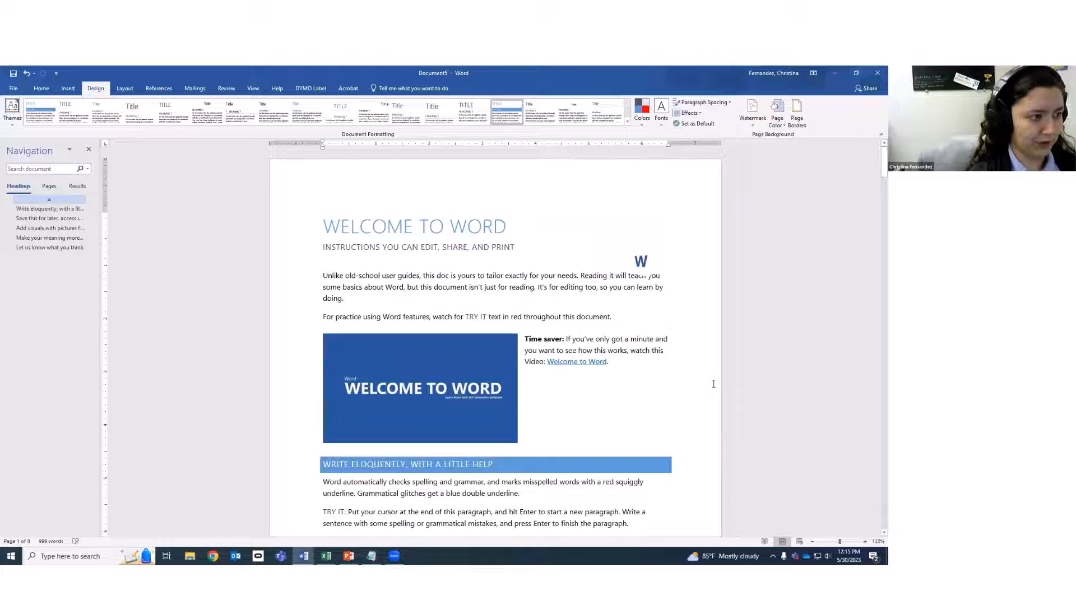
key(ctrl+z)
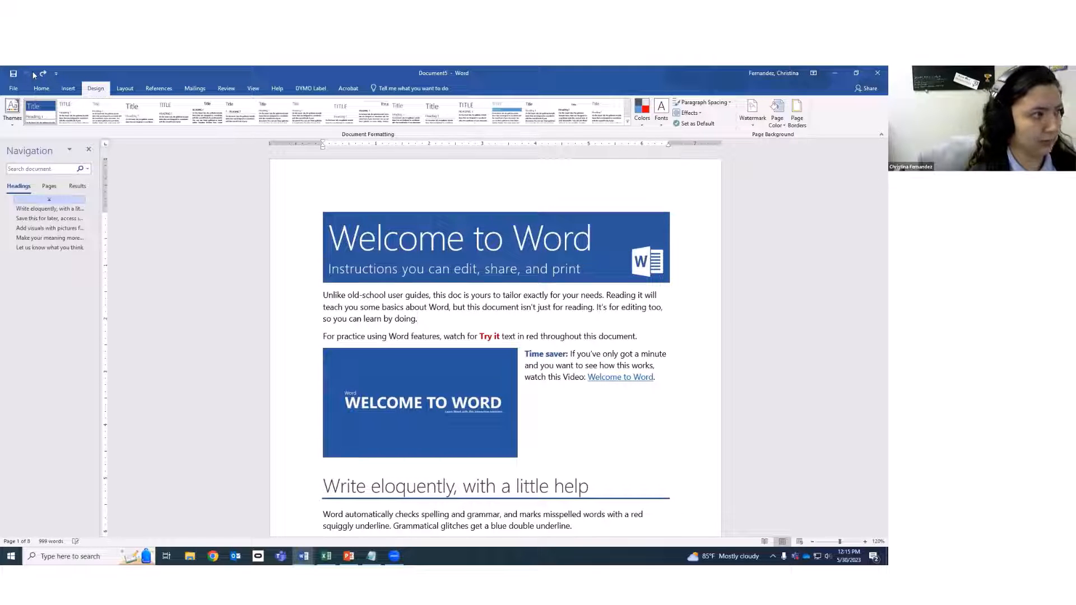
key(ctrl+y)
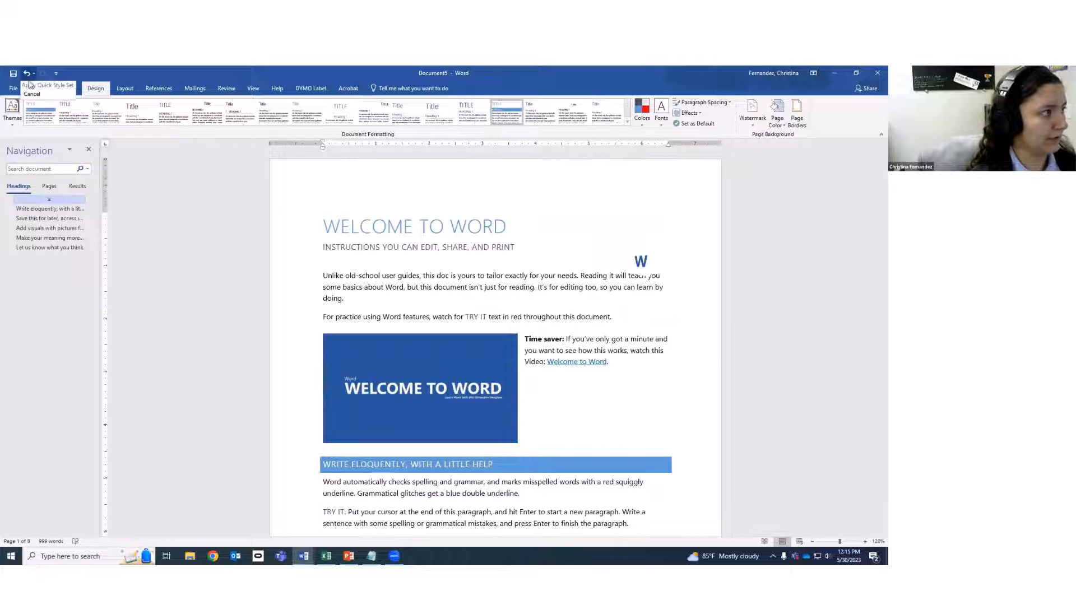
click(28, 73)
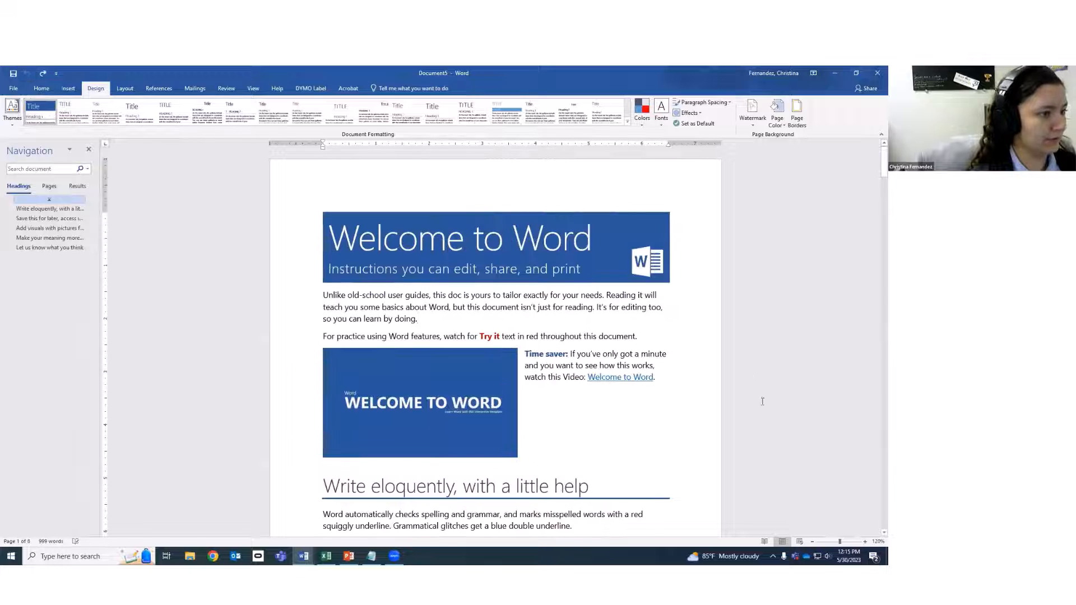
click(649, 408)
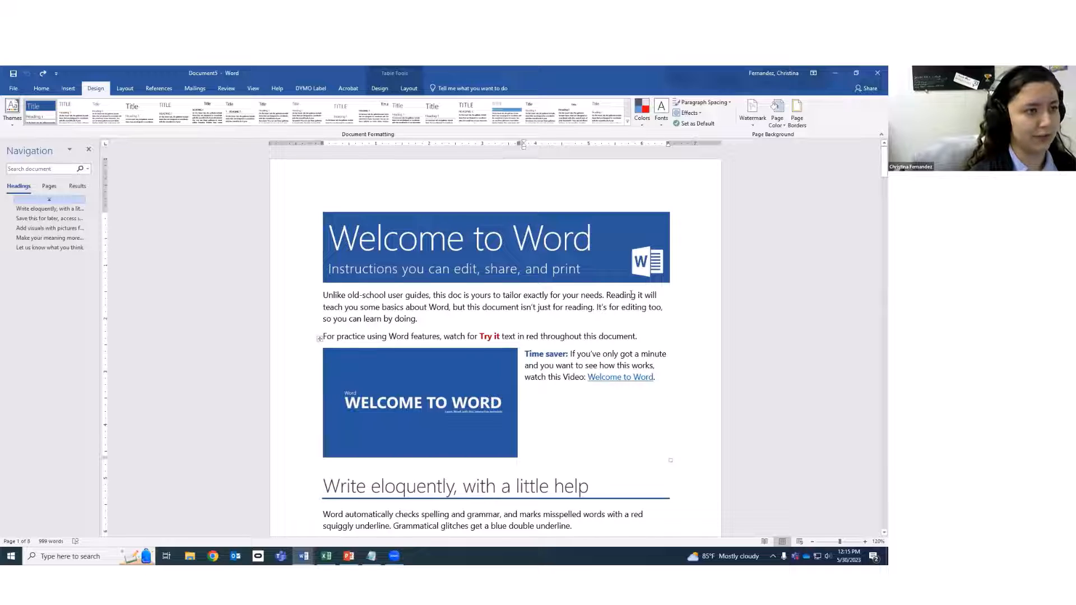
click(642, 127)
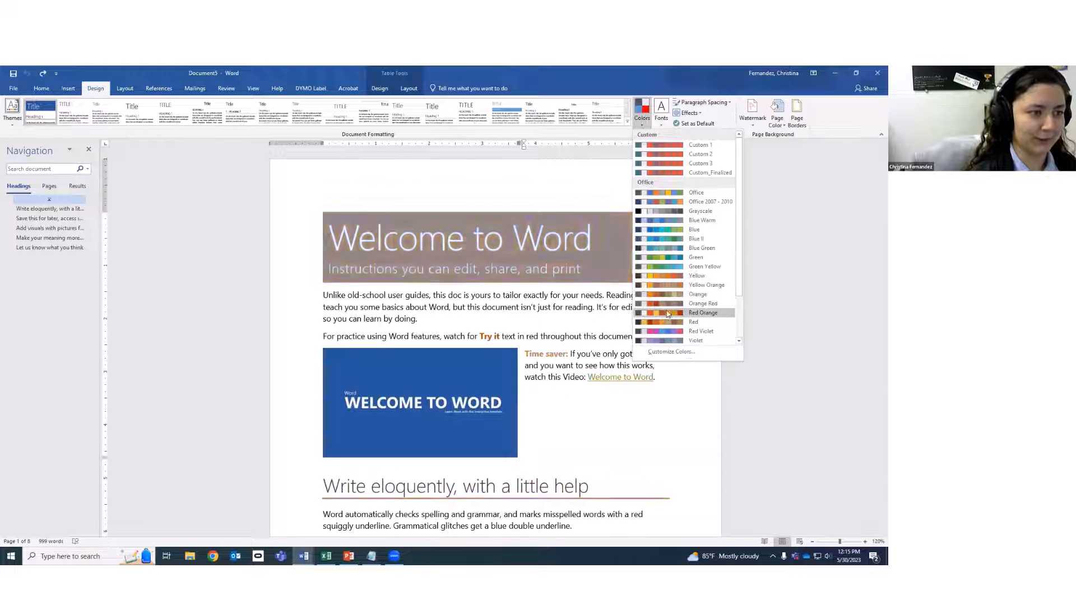
click(661, 112)
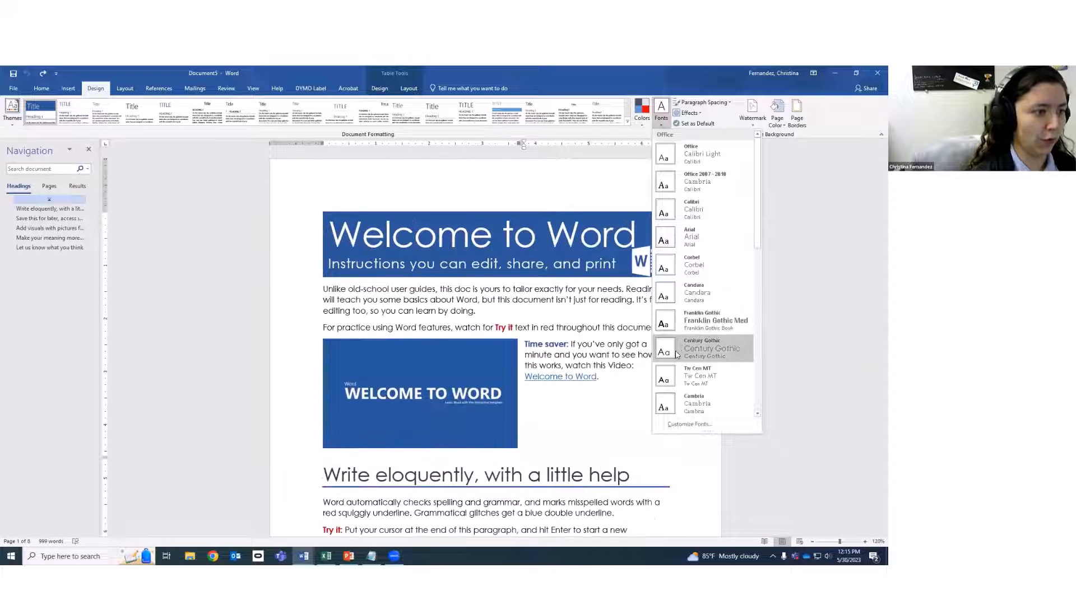
click(184, 158)
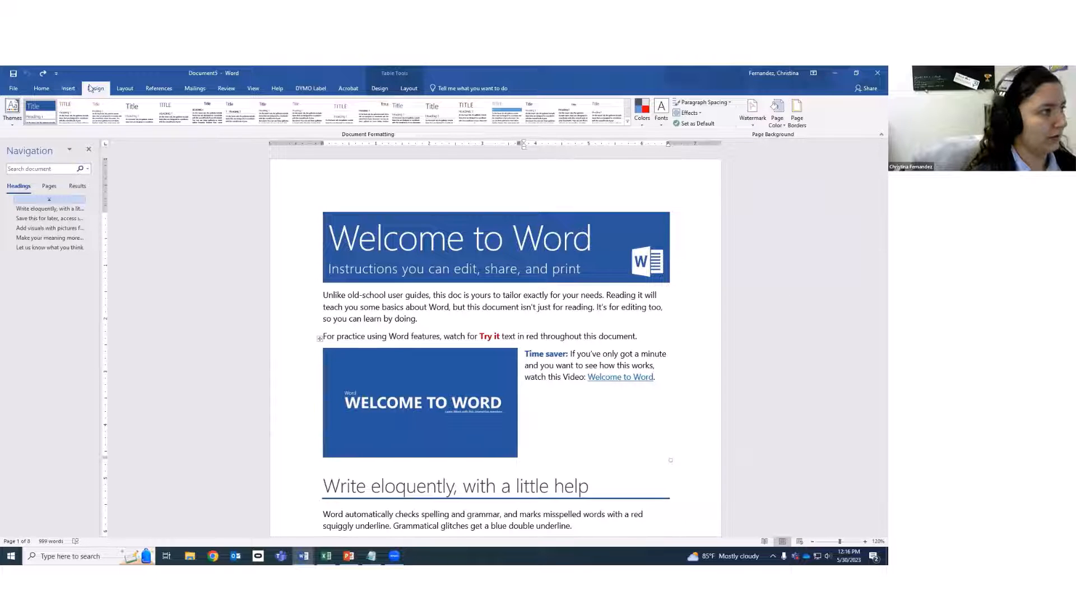
Add a page break after the QR code and set the new page to three columns.
click(130, 89)
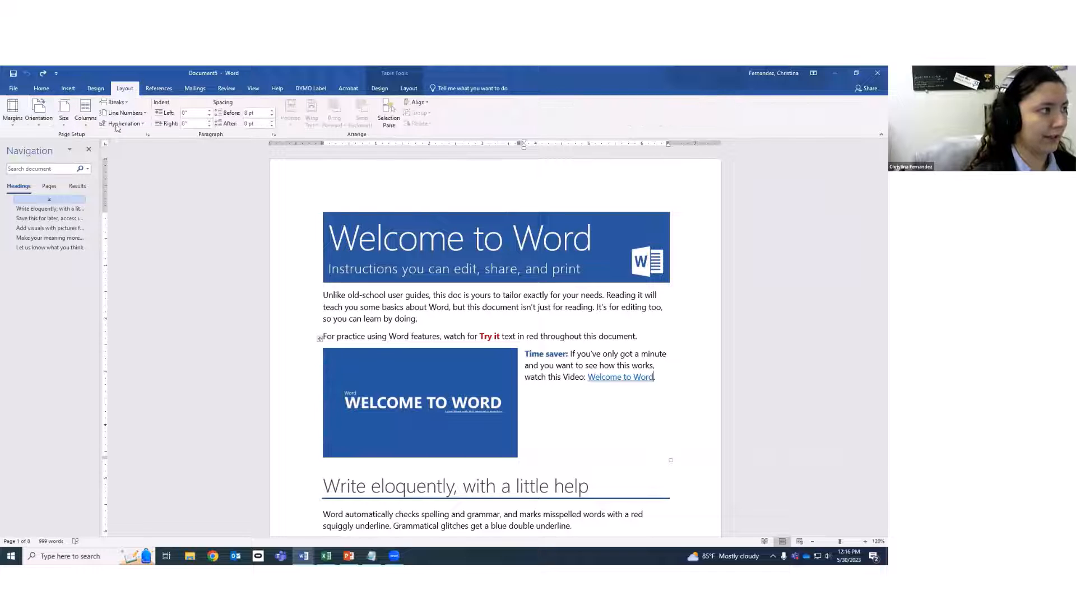
scroll(560, 359, down, 15)
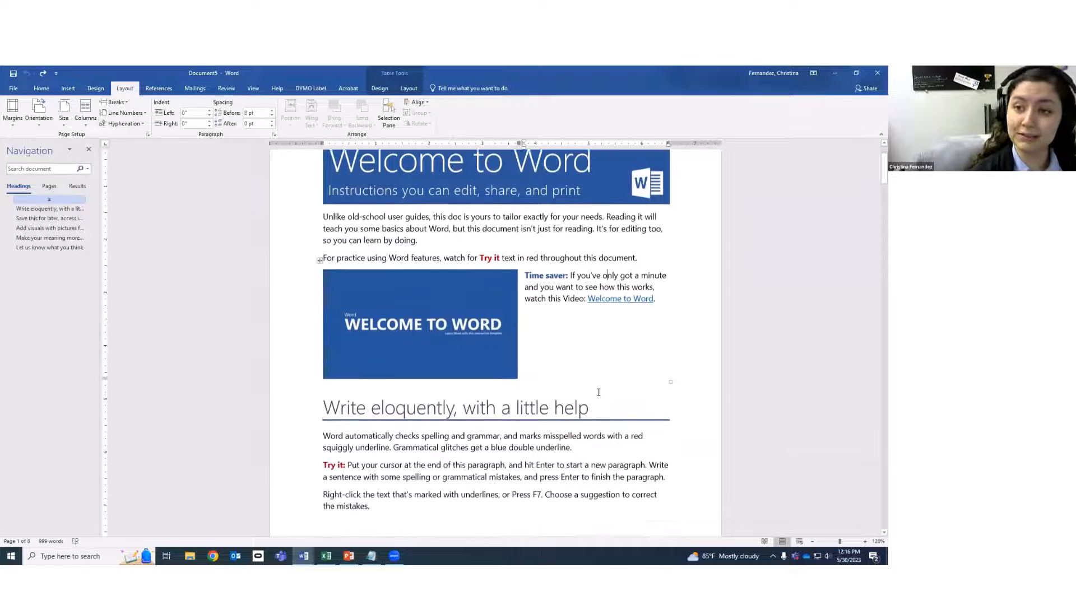
scroll(875, 269, down, 2)
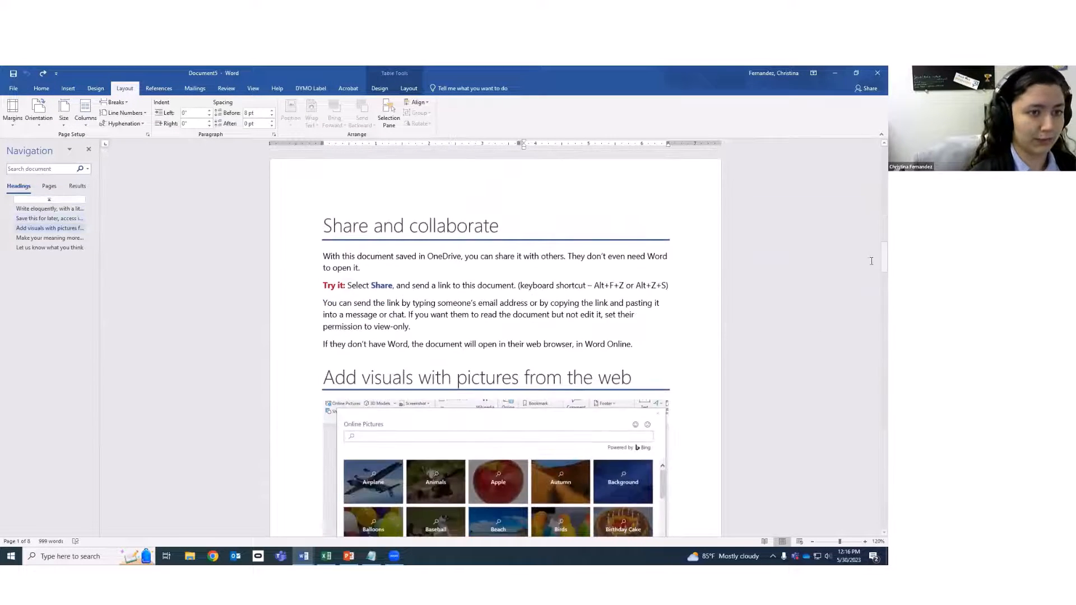
scroll(865, 478, down, 10)
scroll(872, 514, down, 6)
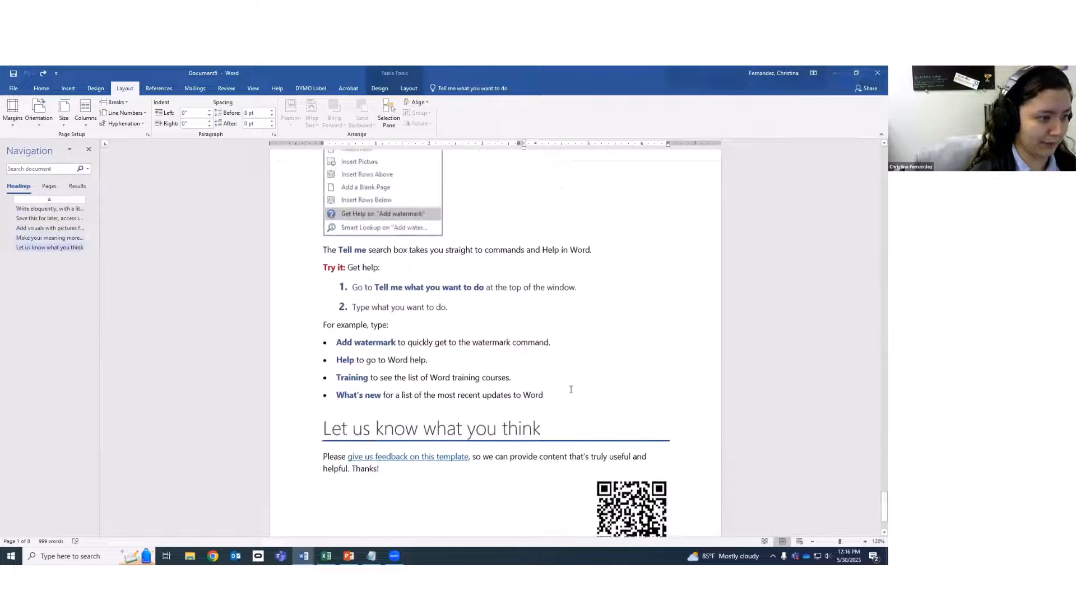
click(693, 453)
key(ctrl+Return)
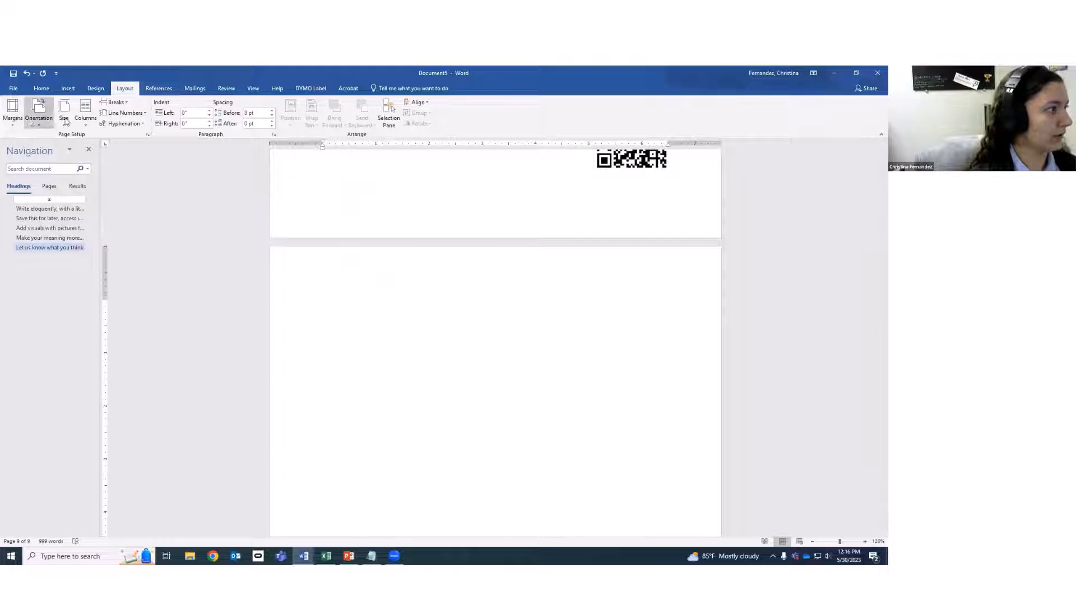
click(86, 112)
click(116, 188)
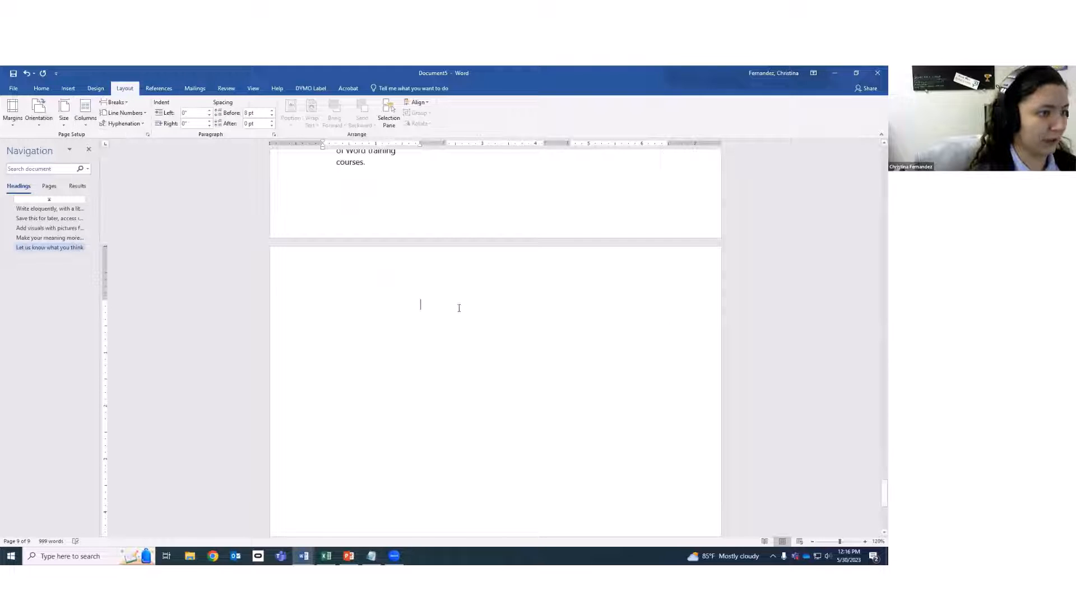
Type 'test' and paste it repeatedly to fill two columns and part of a third.
text(test)
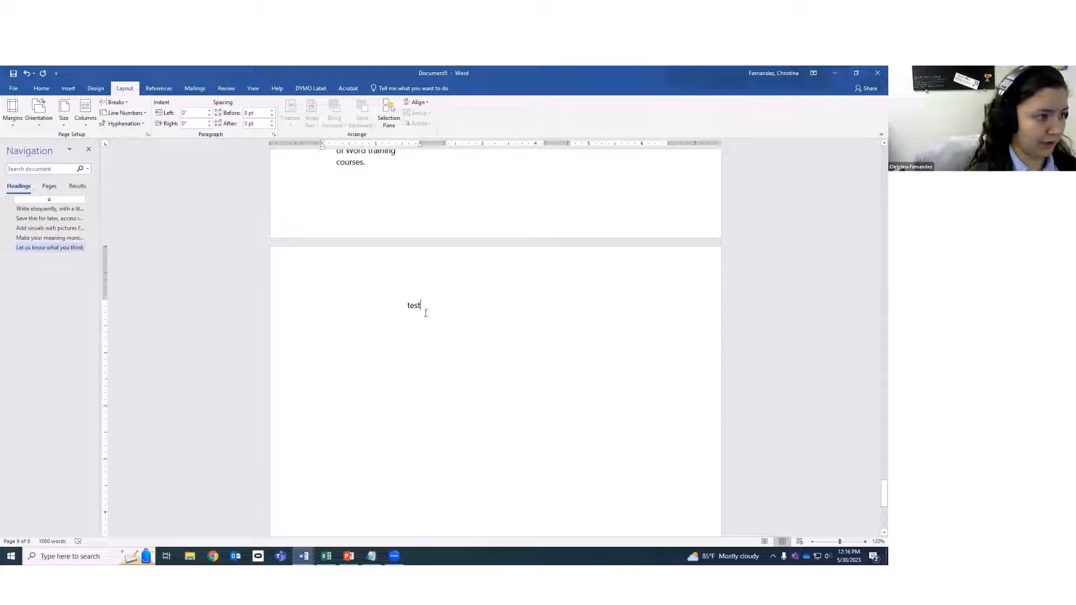
double_click(425, 310)
click(446, 317)
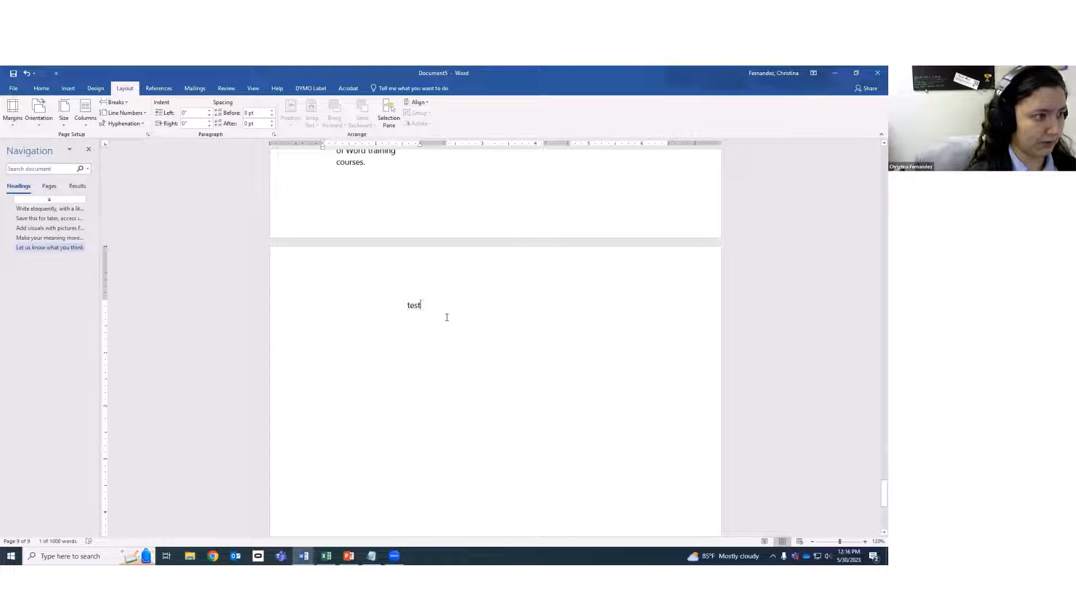
key(ctrl+v)
key(ctrl+v)
key(ctrl+v)
key(ctrl+v)
key(ctrl+v)
key(ctrl+v)
key(ctrl+v)
key(ctrl+v)
key(ctrl+v)
key(ctrl+v)
key(ctrl+v)
key(ctrl+v)
key(ctrl+v)
key(ctrl+v)
key(ctrl+v)
key(ctrl+v)
key(ctrl+v)
key(ctrl+v)
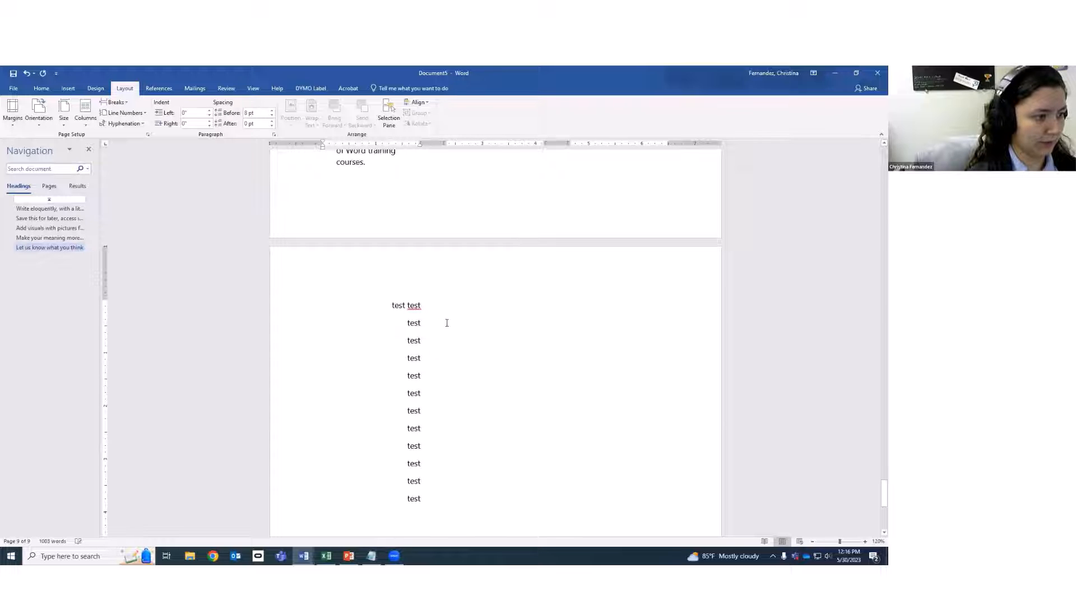
key(ctrl+v)
key(ctrl+v)
key(ctrl+v)
key(ctrl+v)
key(ctrl+v)
key(ctrl+v)
key(ctrl+v)
key(ctrl+v)
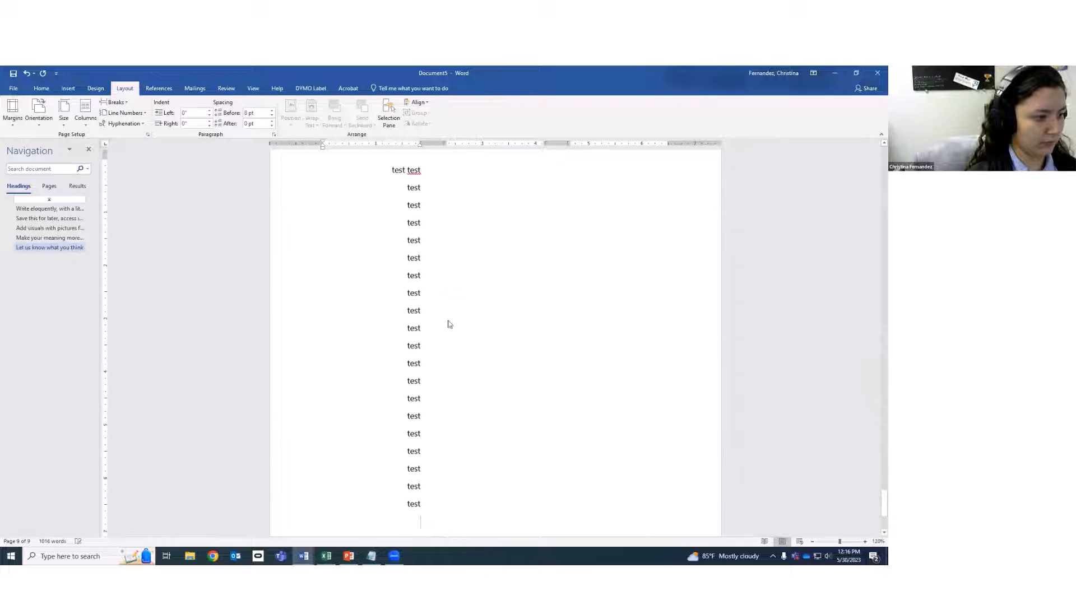
key(ctrl+v)
key(ctrl+v)
key(ctrl+v)
key(ctrl+v)
key(ctrl+v)
key(ctrl+v)
key(ctrl+v)
key(ctrl+v)
key(ctrl+v)
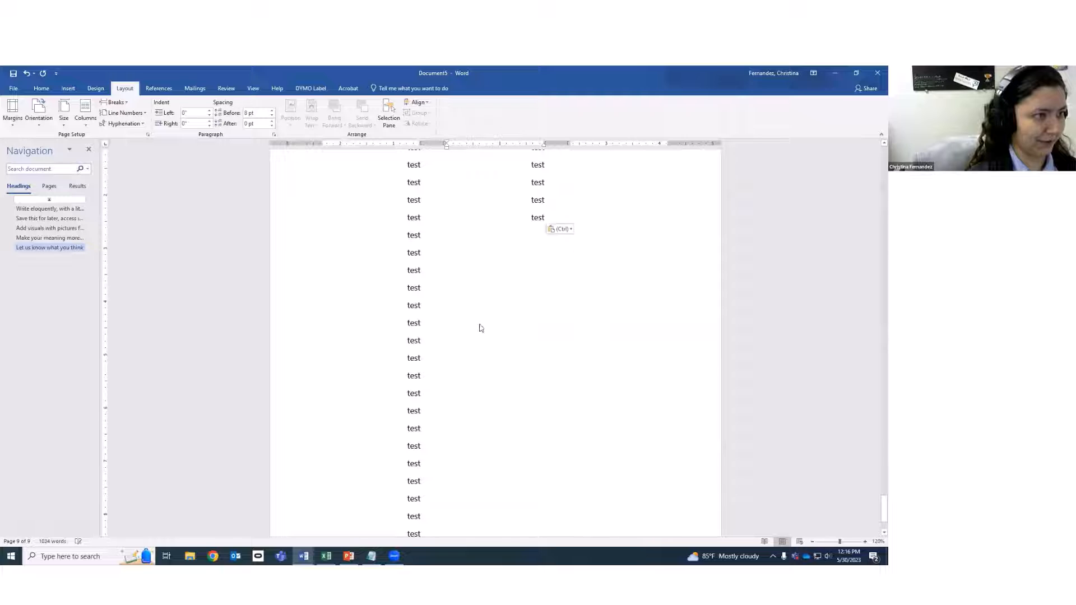
key(ctrl+v)
key(ctrl+v)
key(ctrl+v)
key(ctrl+v)
key(ctrl+v)
key(ctrl+v)
key(ctrl+v)
key(ctrl+v)
key(ctrl+v)
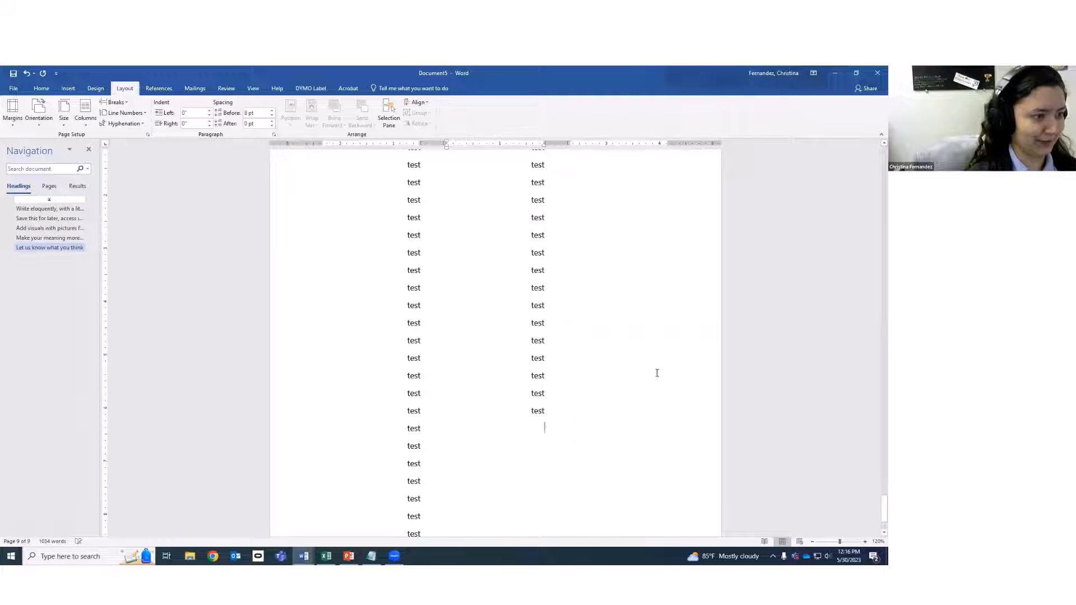
key(ctrl+v)
key(ctrl+v)
key(ctrl+v)
key(ctrl+v)
key(ctrl+v)
key(ctrl+v)
key(ctrl+v)
key(ctrl+v)
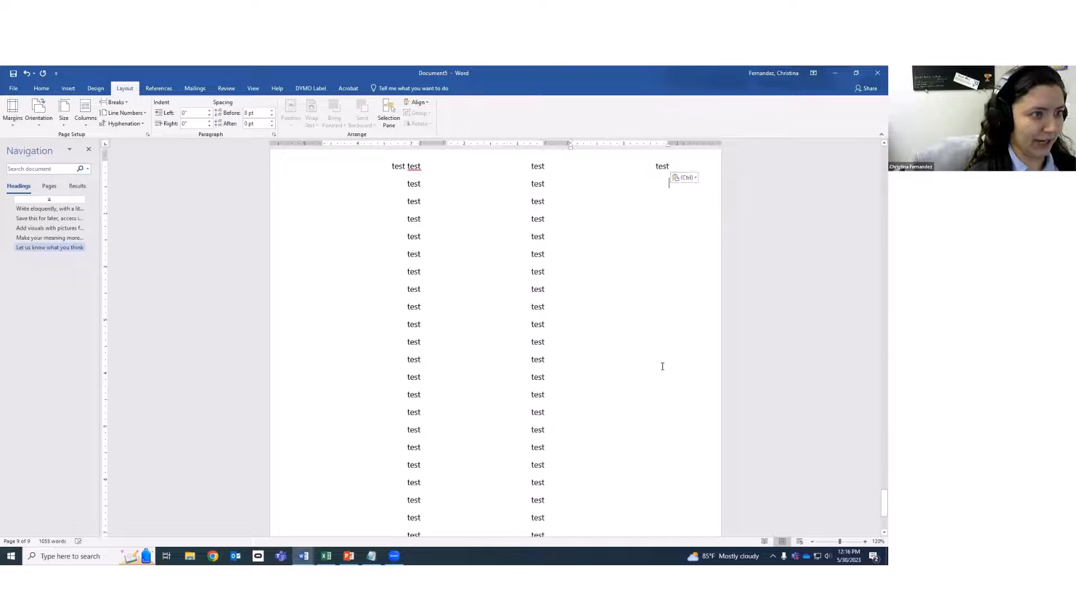
key(ctrl+v)
key(ctrl+v)
key(ctrl+v)
key(ctrl+v)
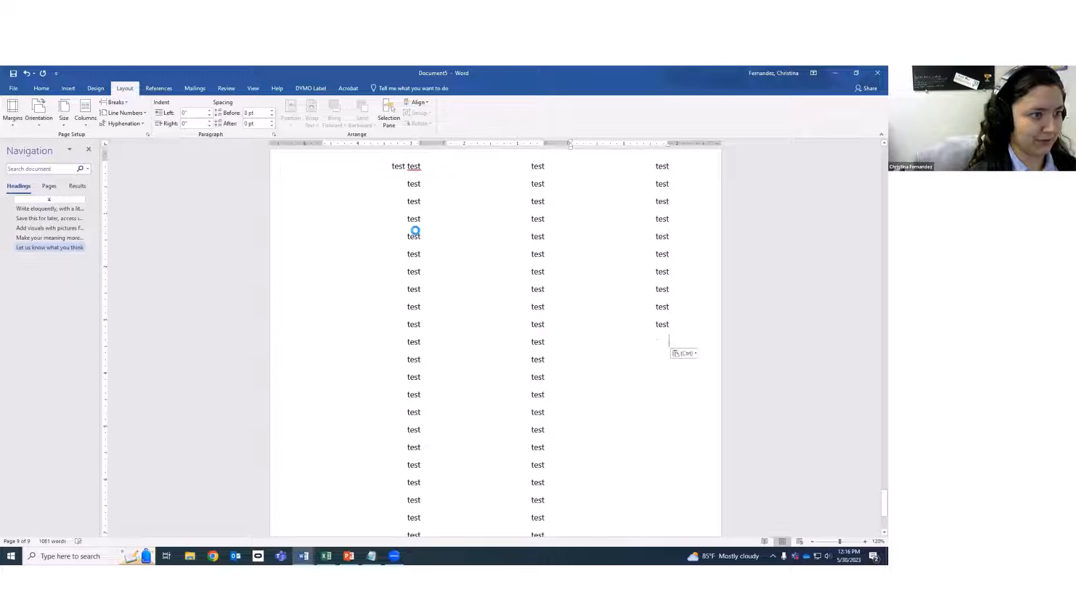
scroll(435, 334, up, 2)
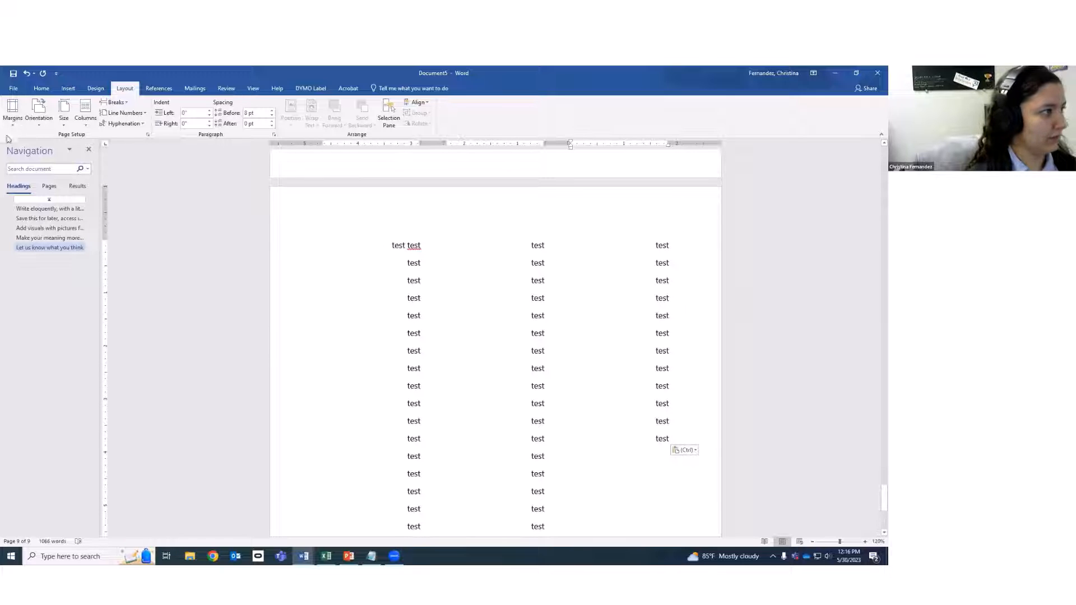
click(41, 126)
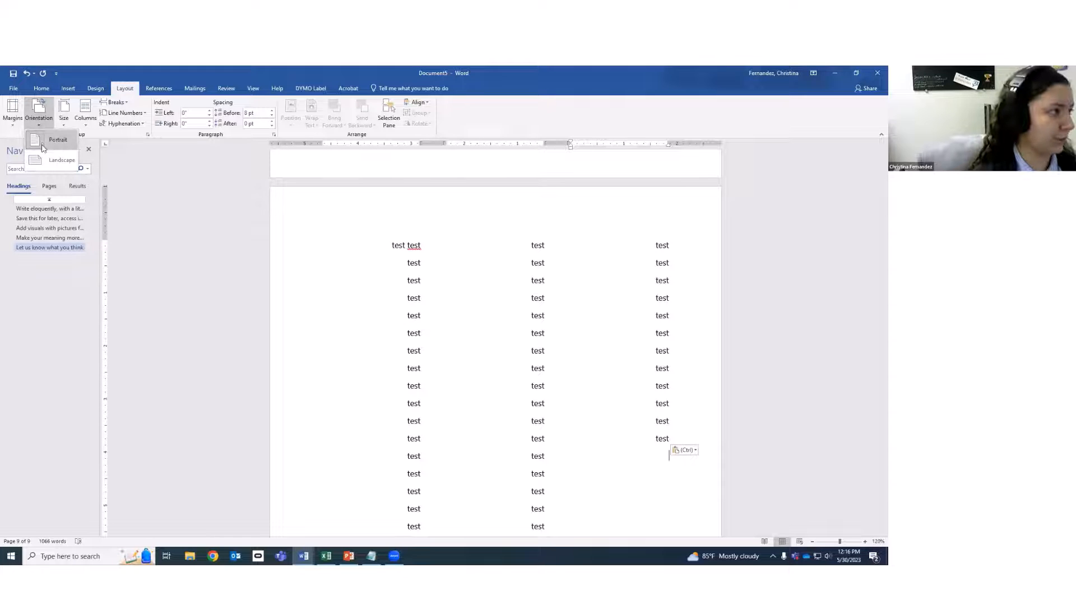
Switch the test page to Landscape, back to Portrait, then view the Margins presets.
key(Escape)
key(Escape)
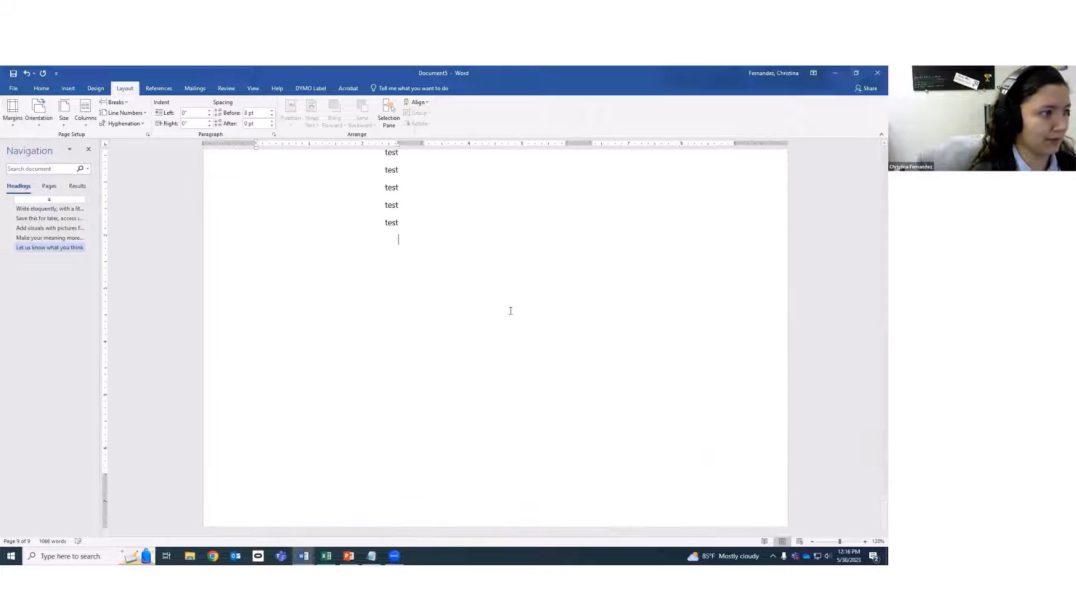
scroll(567, 321, up, 3)
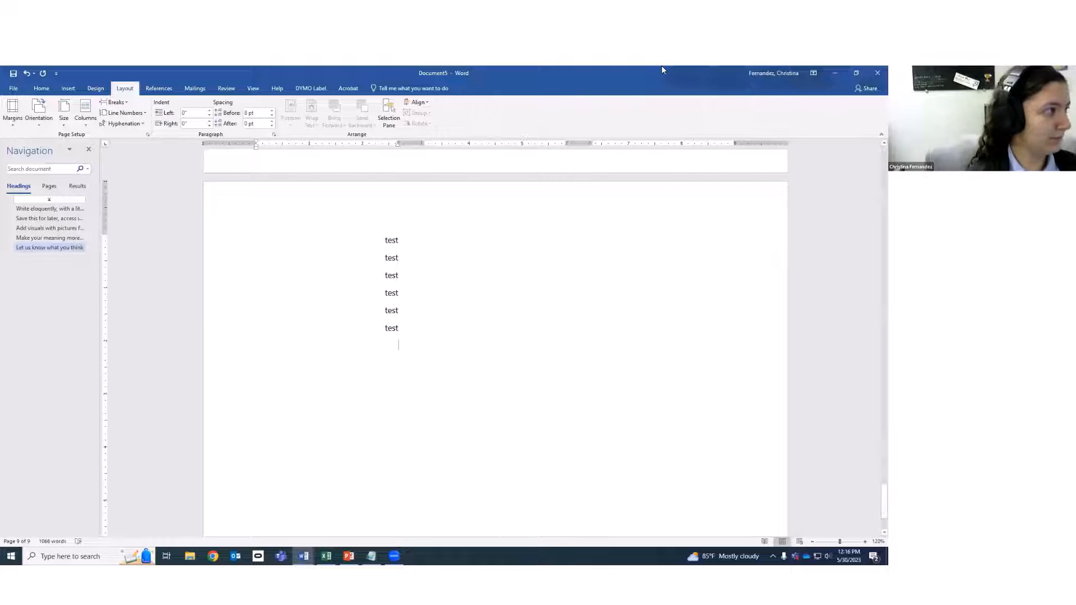
click(44, 123)
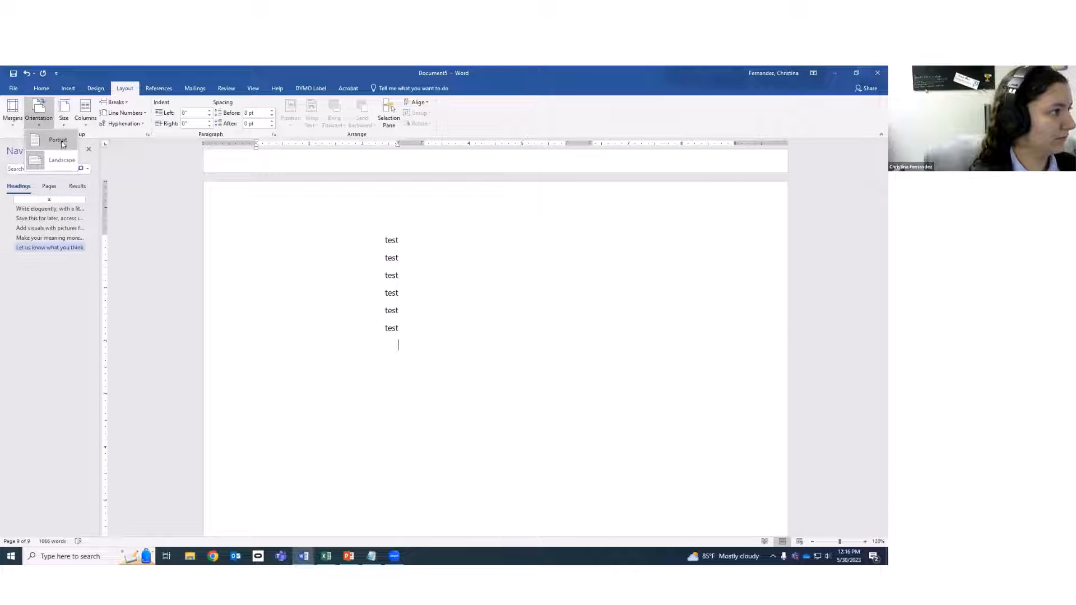
click(60, 145)
click(16, 127)
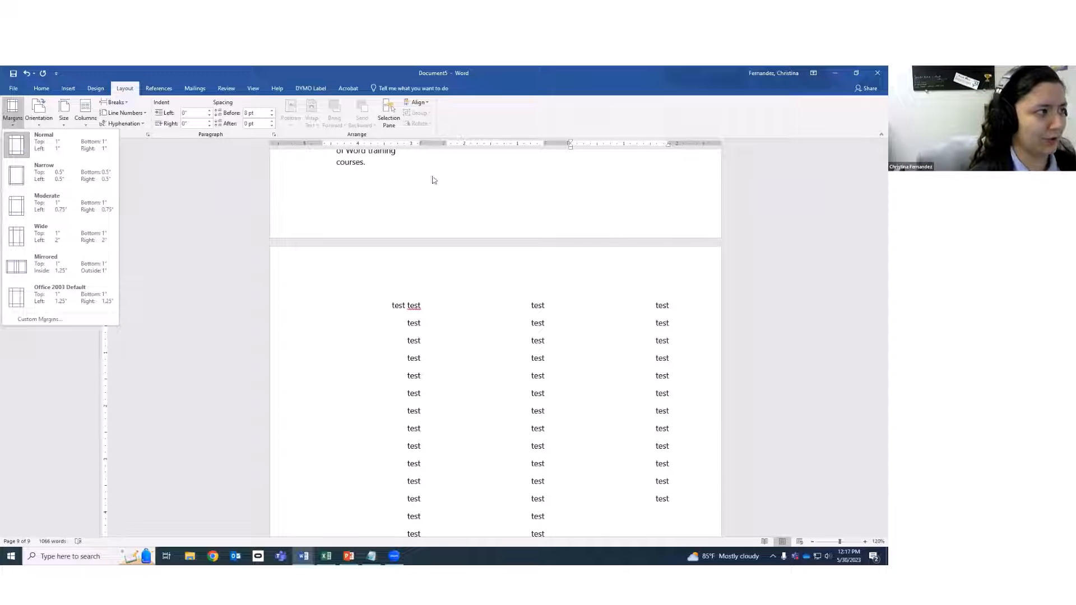
Undo 67 actions from the undo history, removing the three-column test page.
key(ctrl+f)
scroll(484, 247, up, 10)
scroll(483, 247, up, 15)
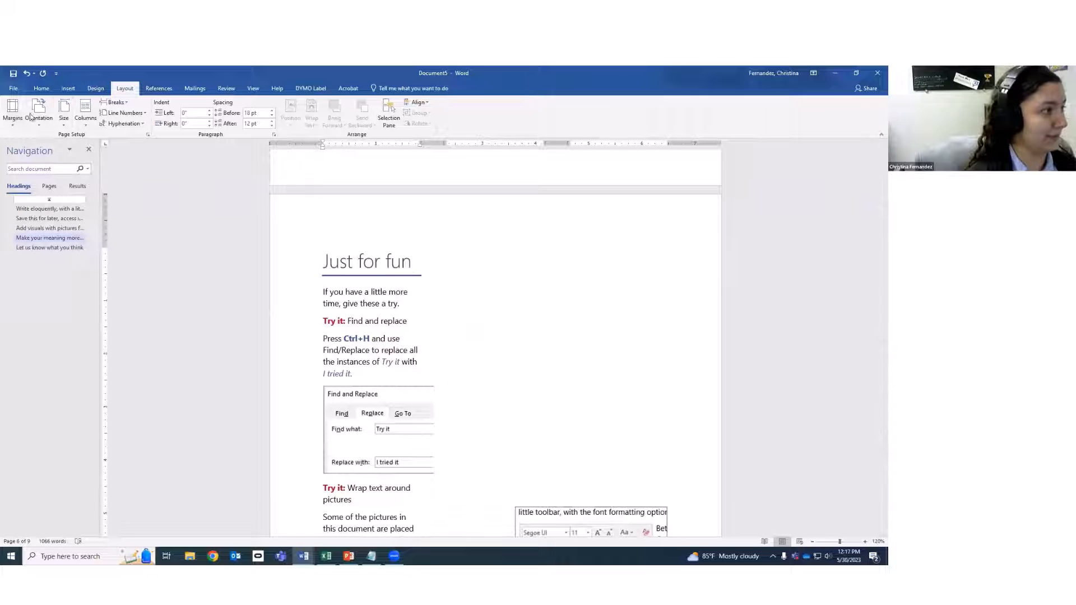
scroll(502, 292, down, 15)
key(ctrl+z)
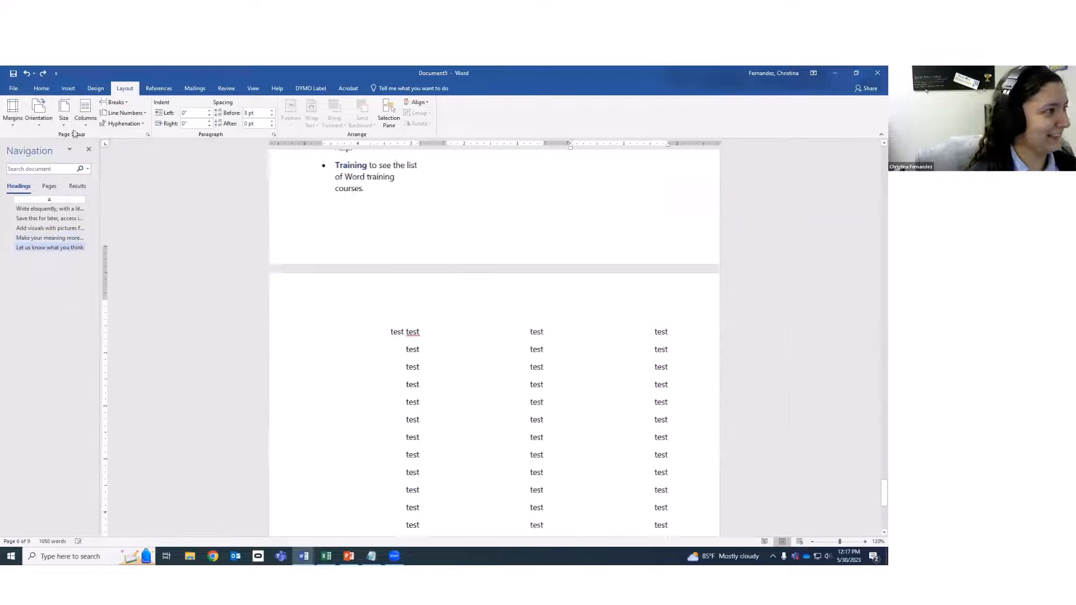
click(34, 73)
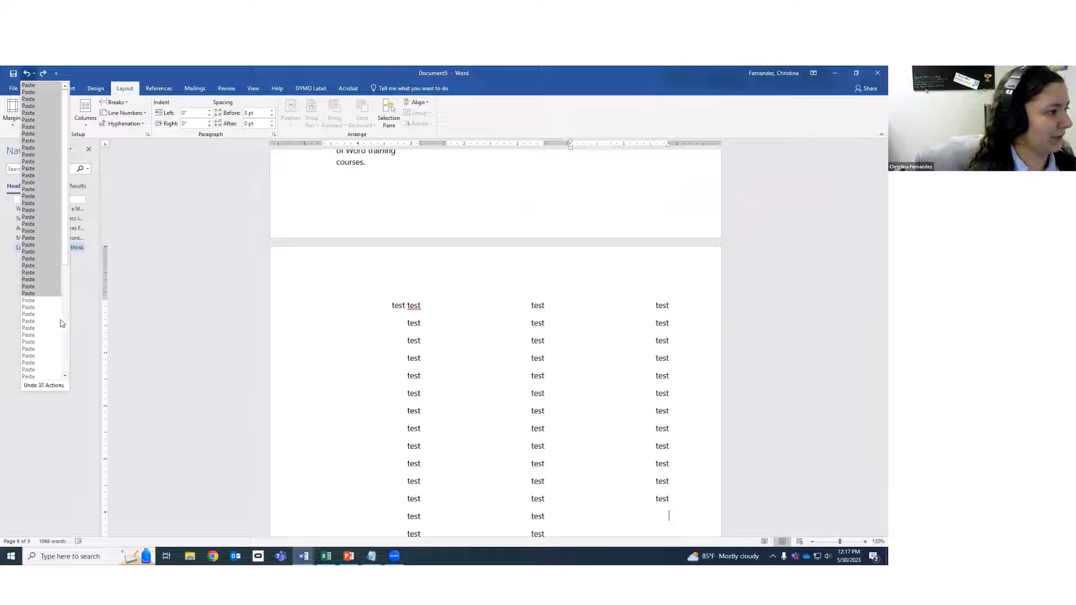
scroll(55, 328, down, 8)
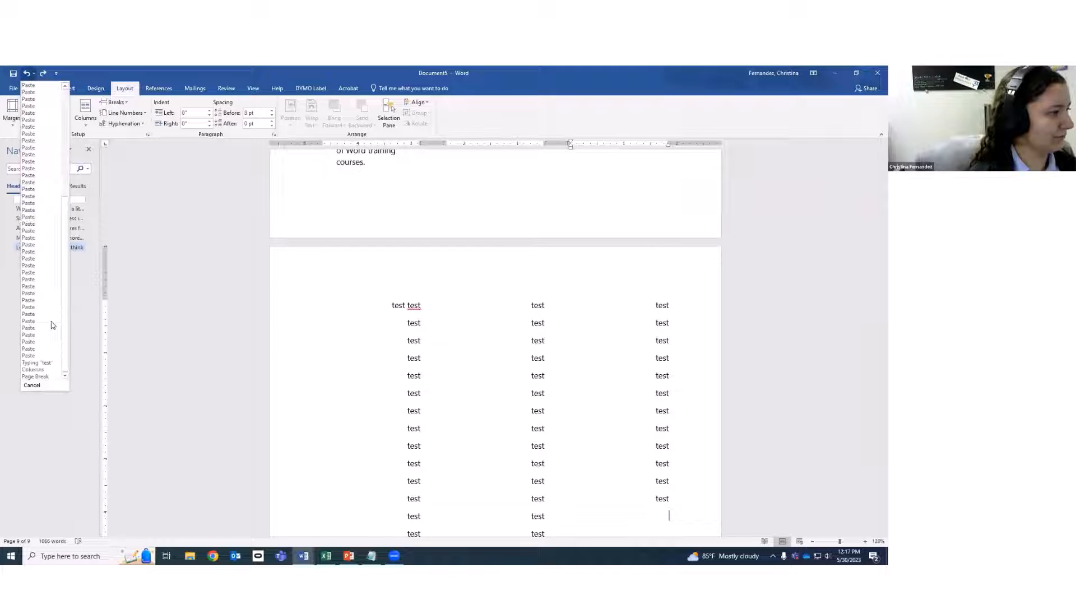
click(45, 366)
scroll(464, 337, up, 4)
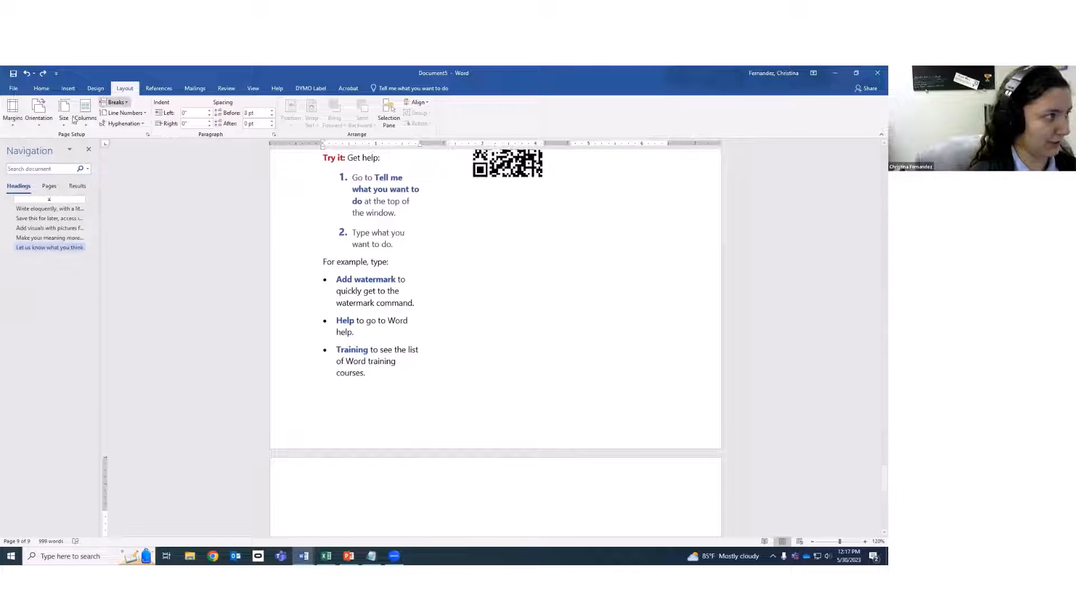
click(27, 73)
scroll(583, 354, up, 4)
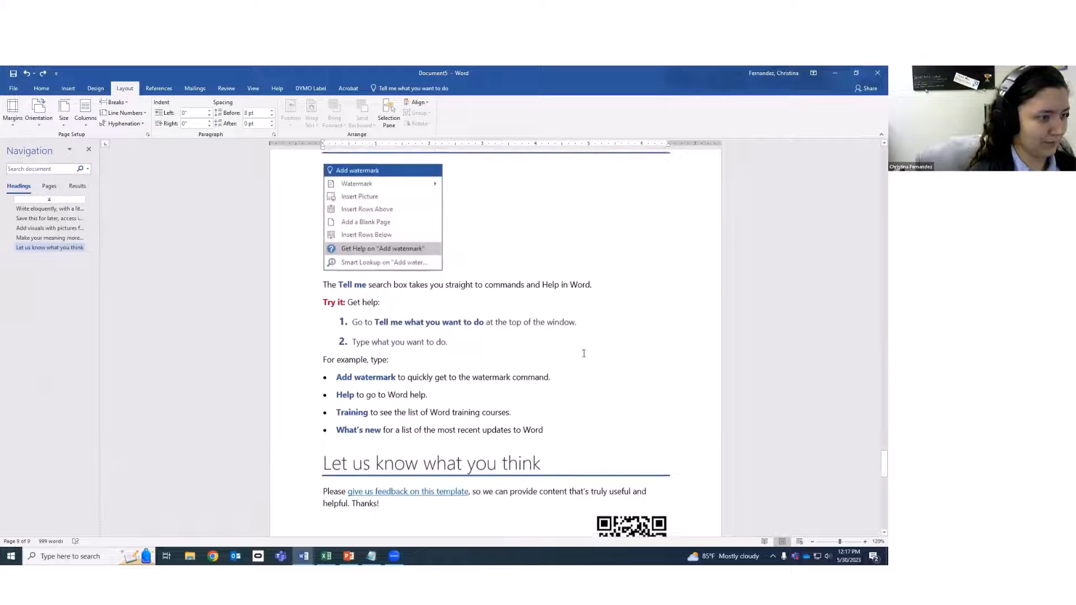
scroll(584, 354, up, 4)
Return to the top of the guide and view the References tab's Next Footnote options.
scroll(586, 332, down, 5)
scroll(590, 330, up, 5)
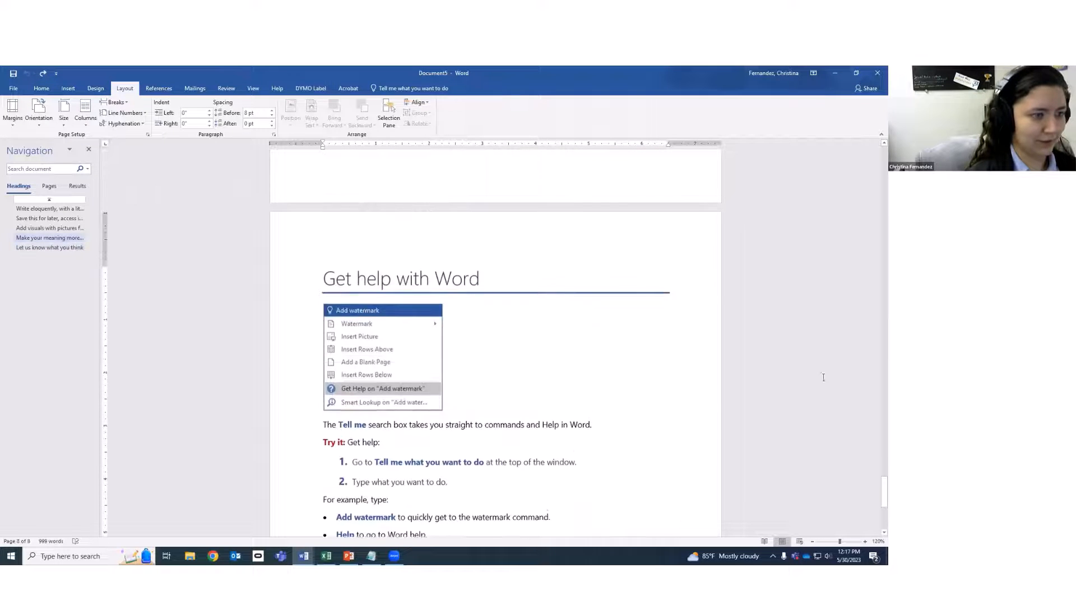
scroll(823, 377, up, 3)
drag(876, 477, 808, 115)
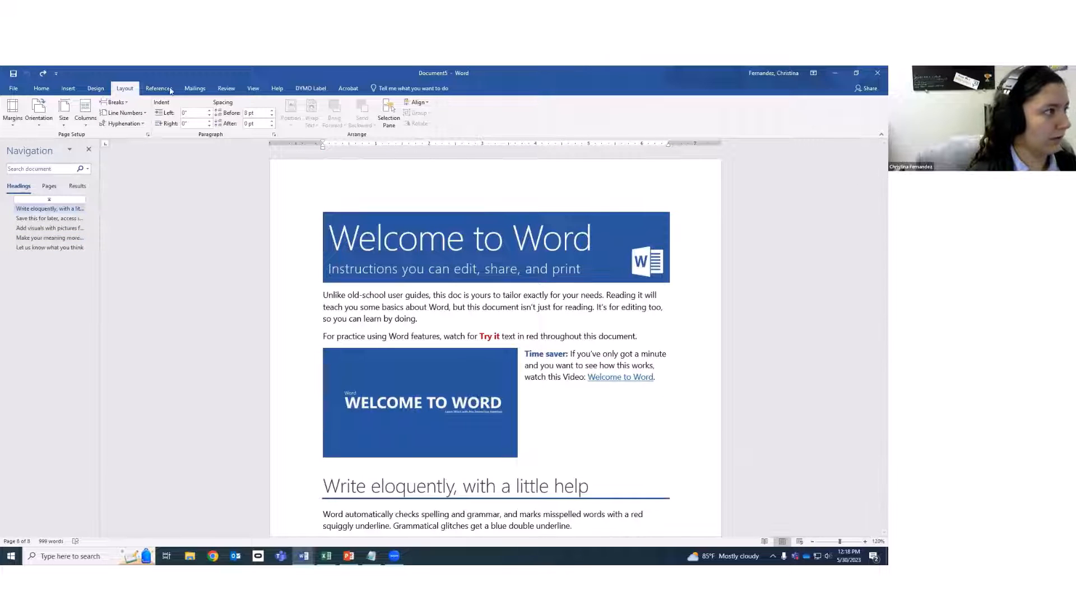
click(170, 87)
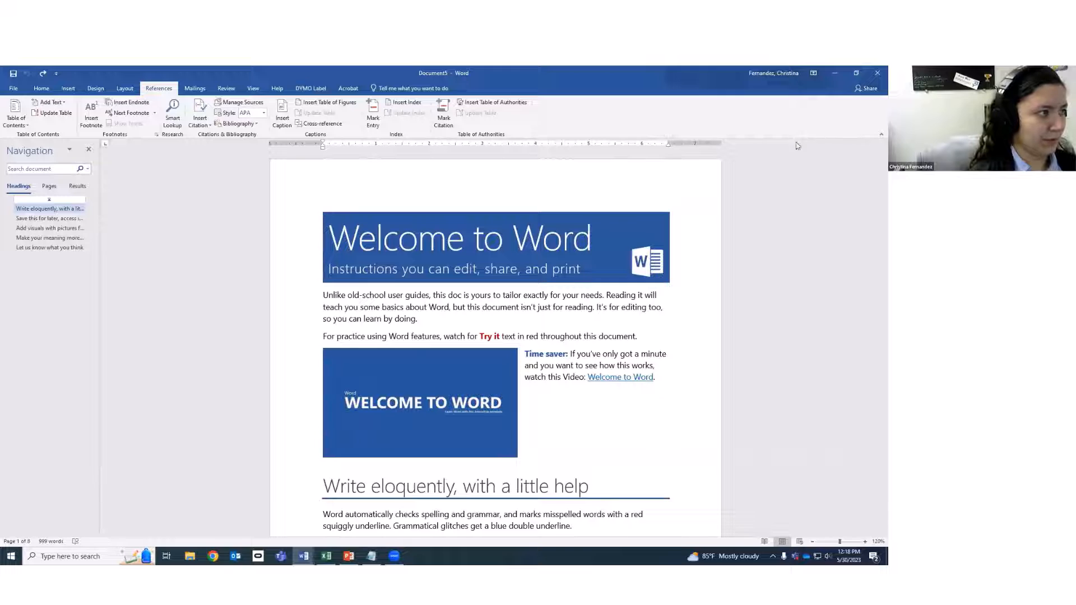
click(155, 114)
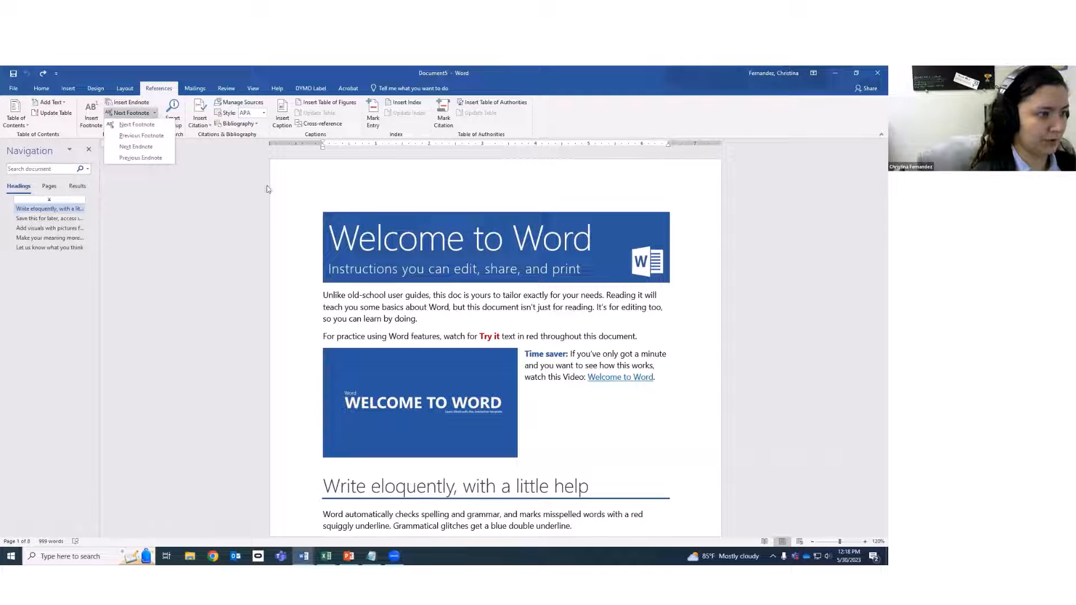
click(508, 312)
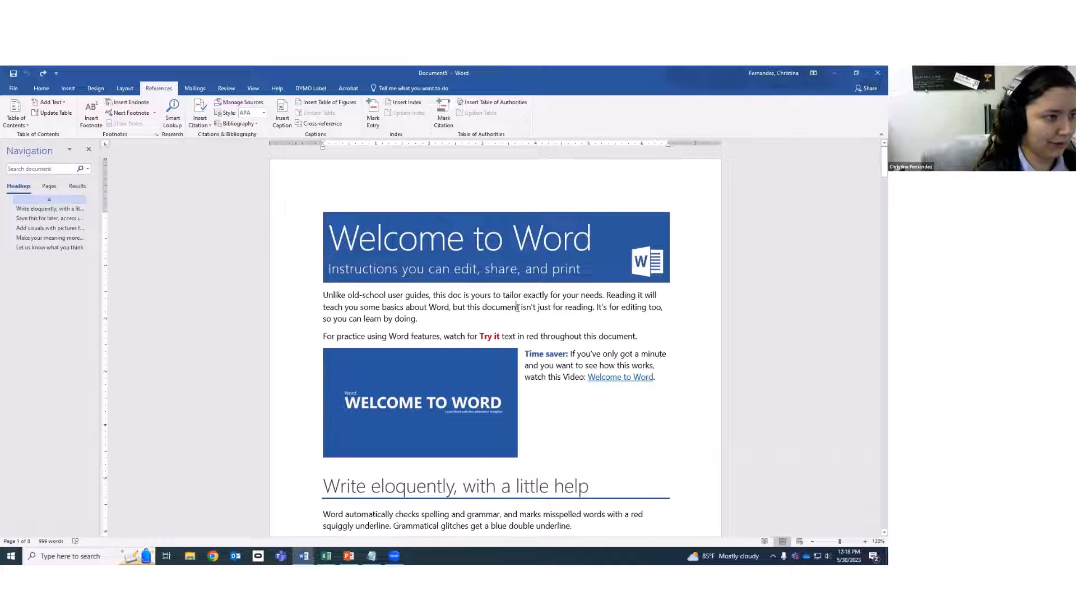
Insert an endnote after 'document' reading 'This is important information', then return to page 1.
click(135, 104)
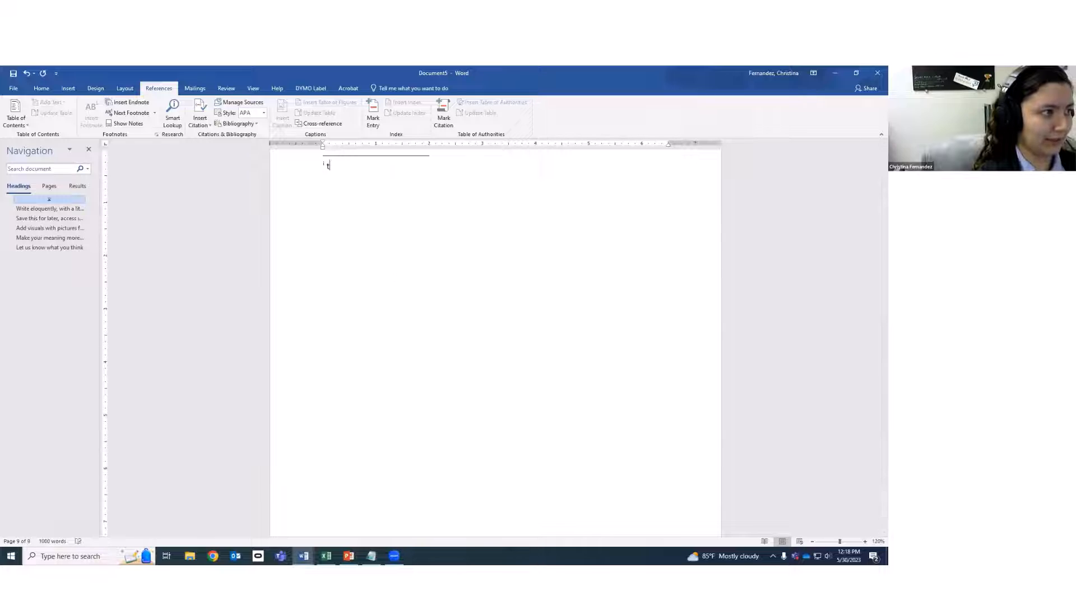
text(This is impor)
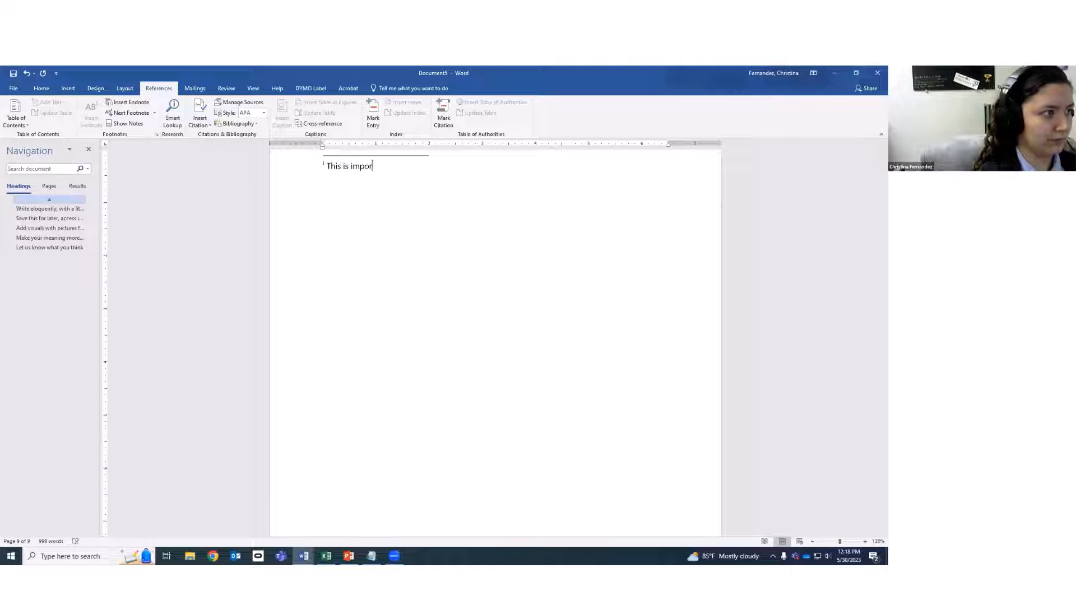
text(tant information)
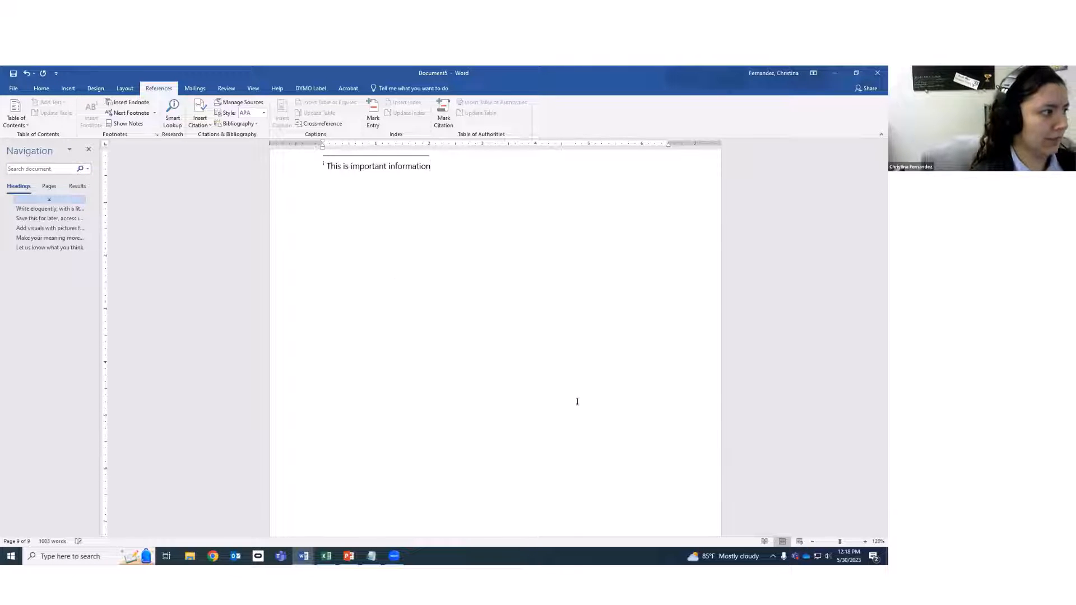
scroll(588, 435, up, 8)
scroll(413, 478, down, 4)
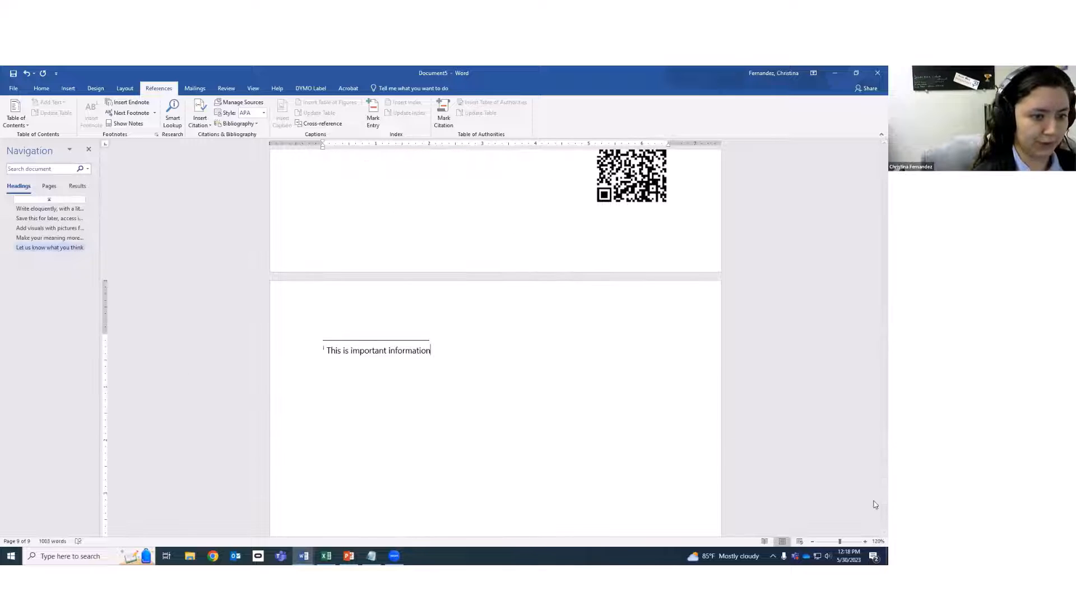
drag(877, 500, 871, 143)
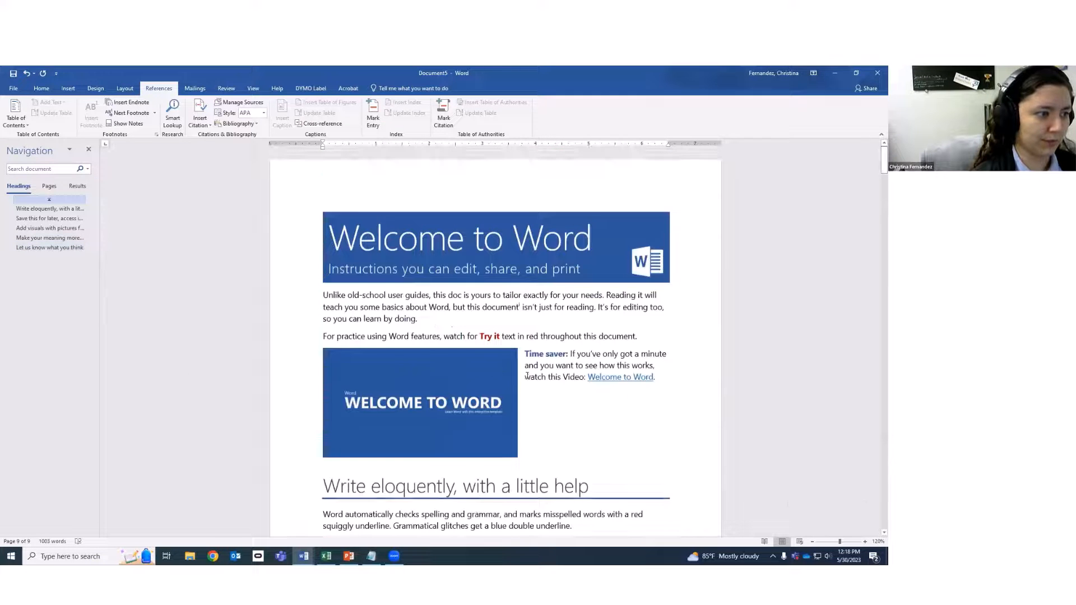
click(530, 306)
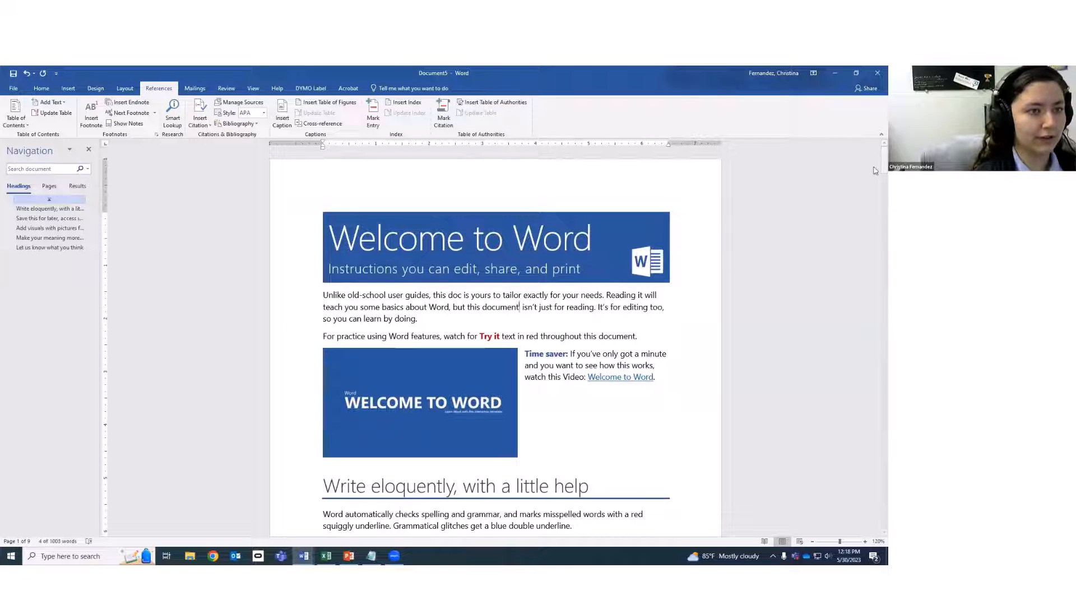
drag(876, 168, 875, 548)
scroll(585, 417, up, 7)
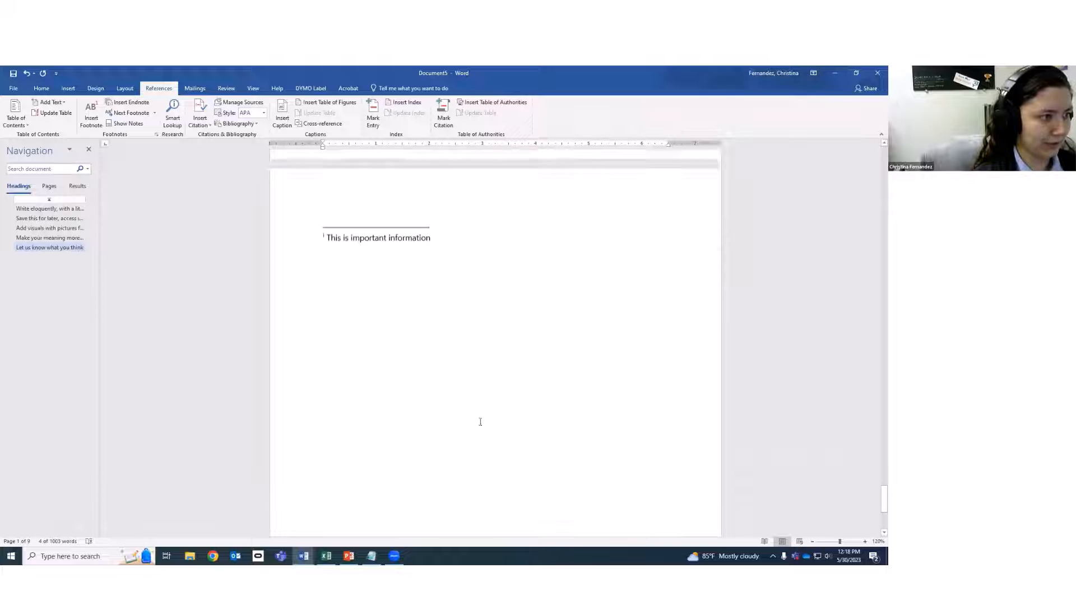
drag(555, 326, 300, 330)
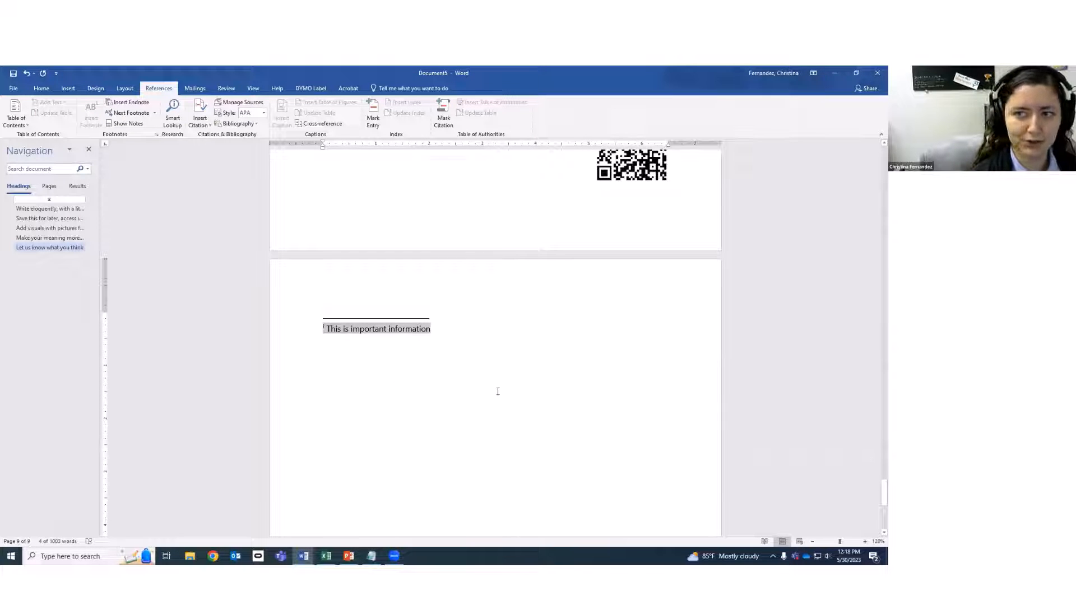
drag(884, 494, 875, 163)
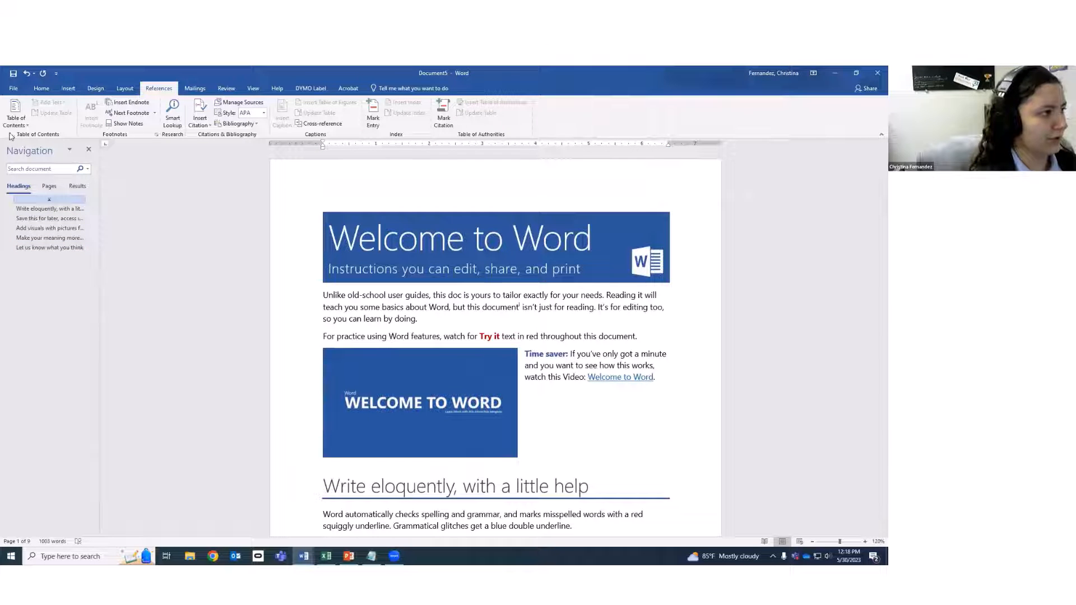
Look over the Mailings and Review tabs, then open Word Count showing 9 pages and 1,003 words.
click(194, 89)
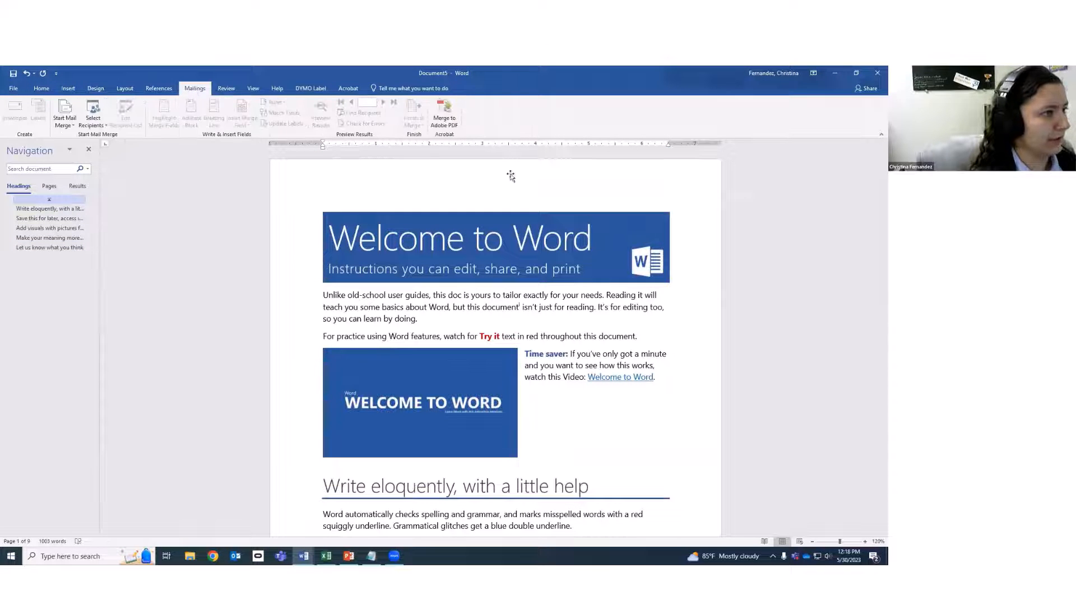
click(226, 89)
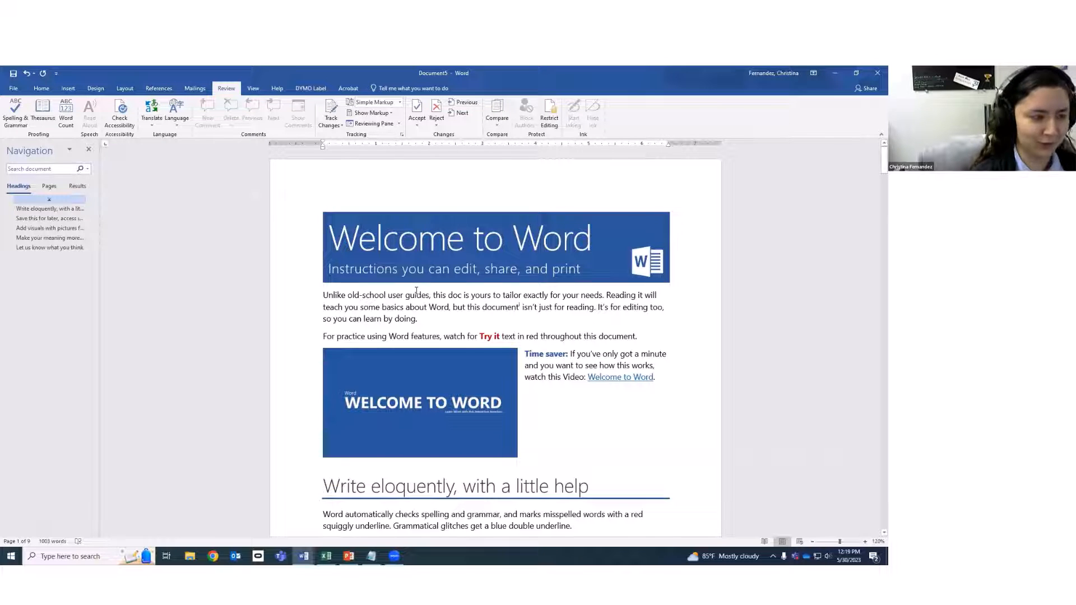
click(470, 335)
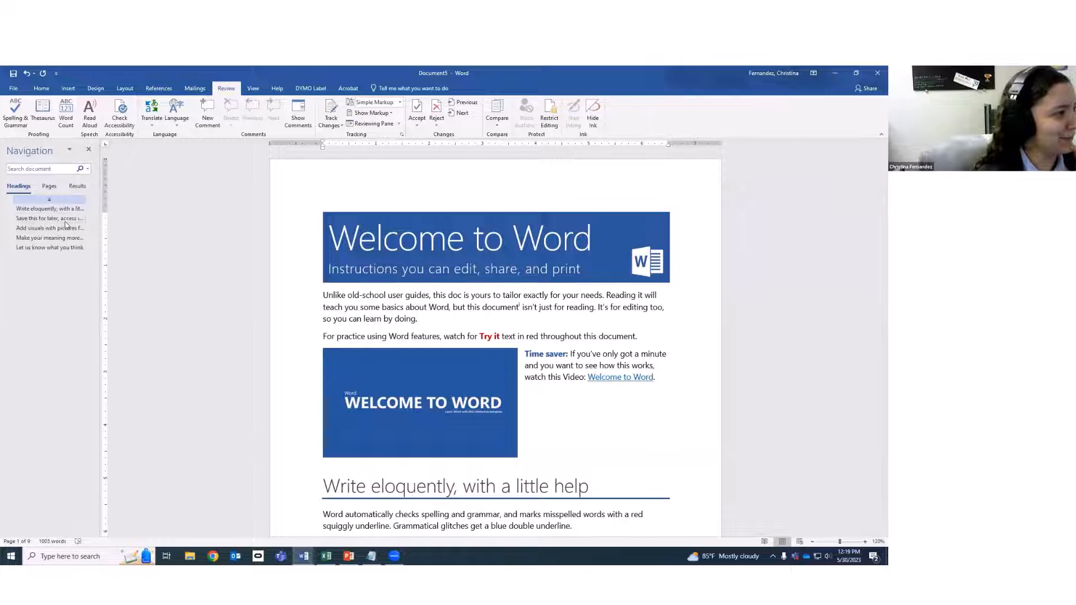
click(64, 112)
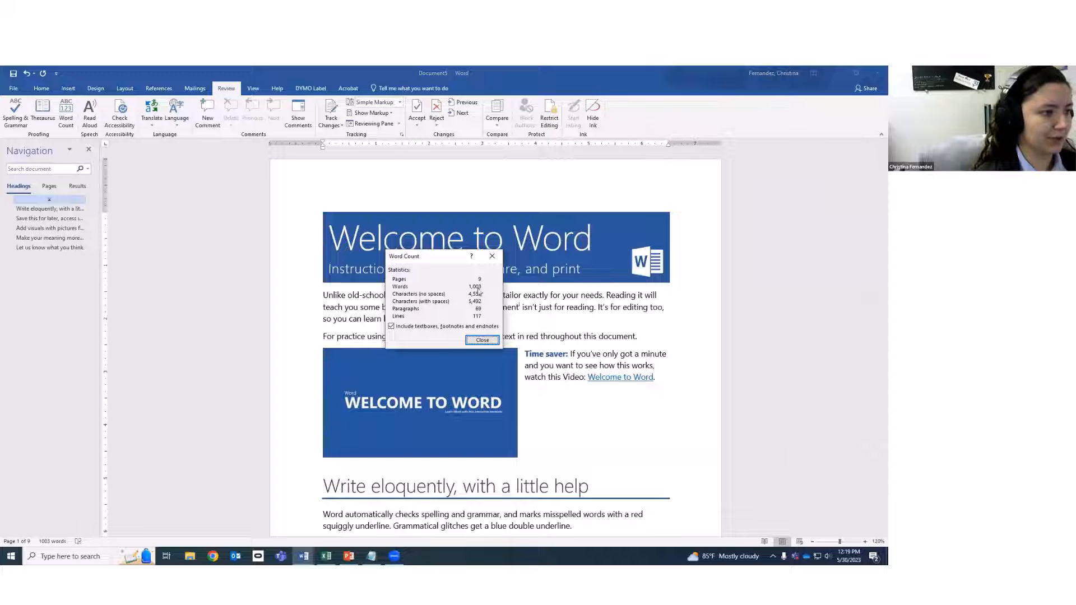
Close Word Count, reopen it to recheck the 1,003 words, then close it again.
click(492, 257)
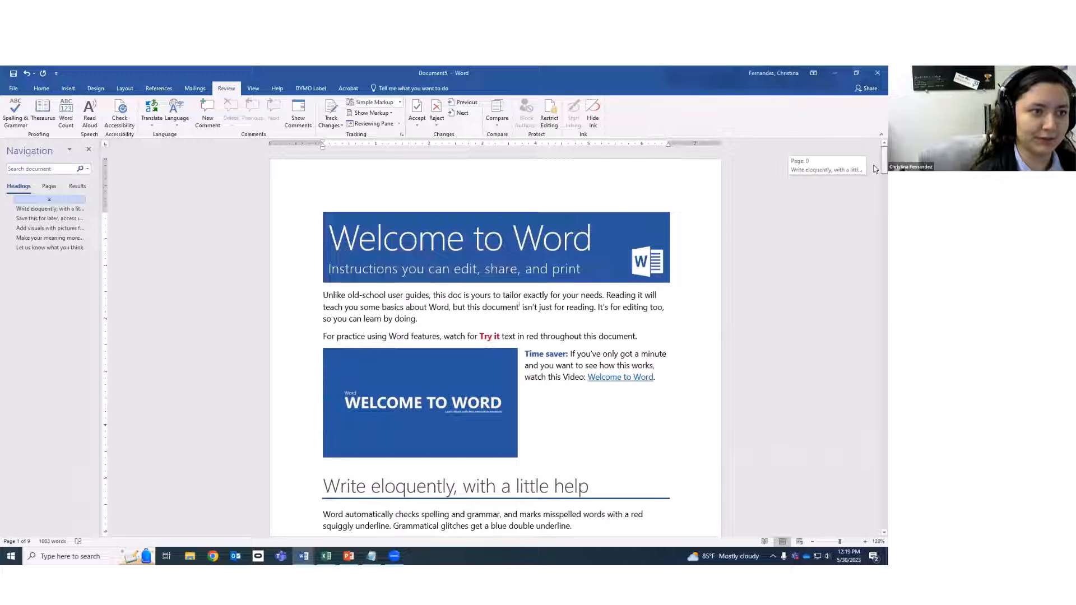
mouse_move(876, 167)
mouse_down()
mouse_move(875, 157)
mouse_move(840, 534)
mouse_move(875, 521)
mouse_move(875, 161)
mouse_up()
click(64, 112)
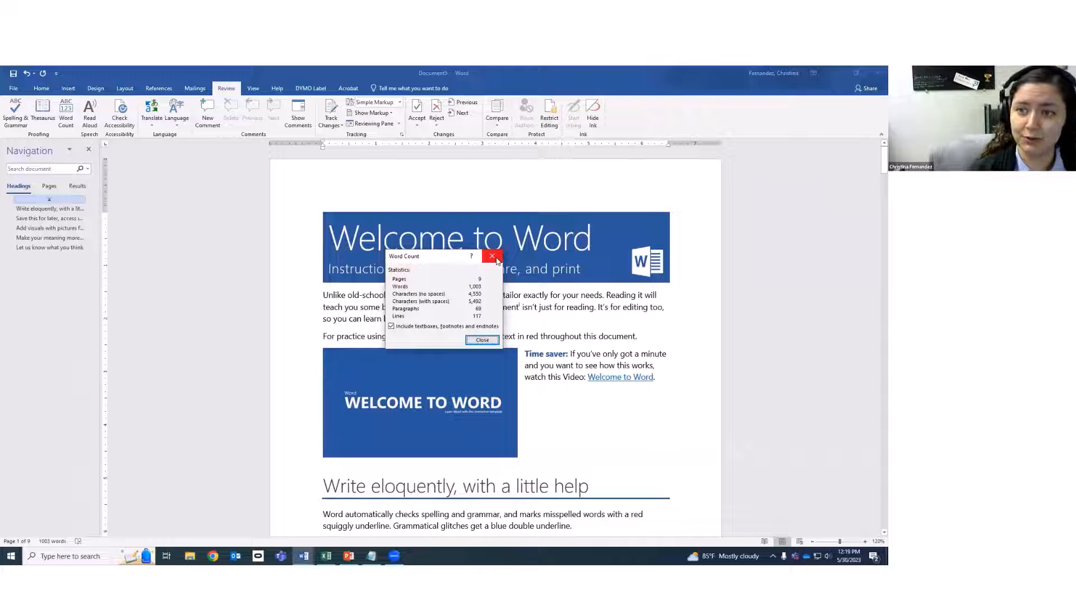
click(476, 340)
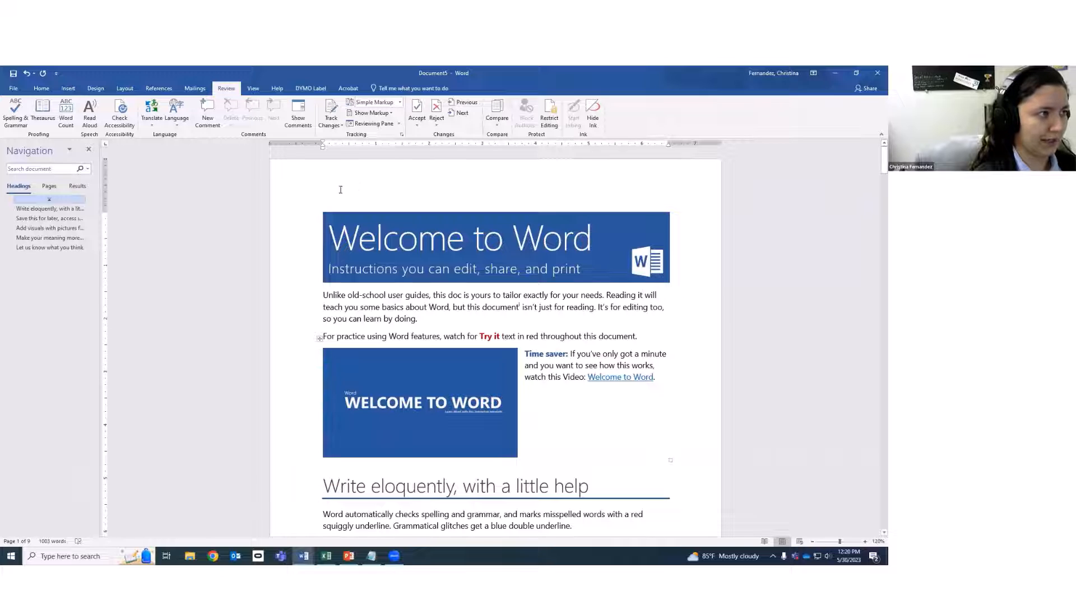
Read the guide in Read Mode, advancing two screens, then return to Print Layout.
click(254, 88)
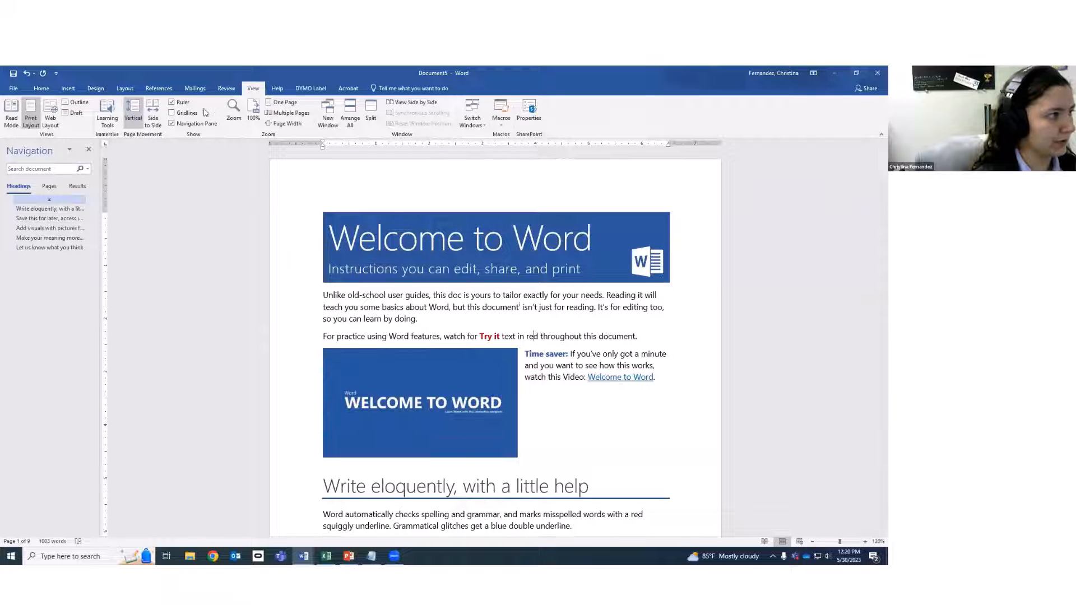
click(11, 121)
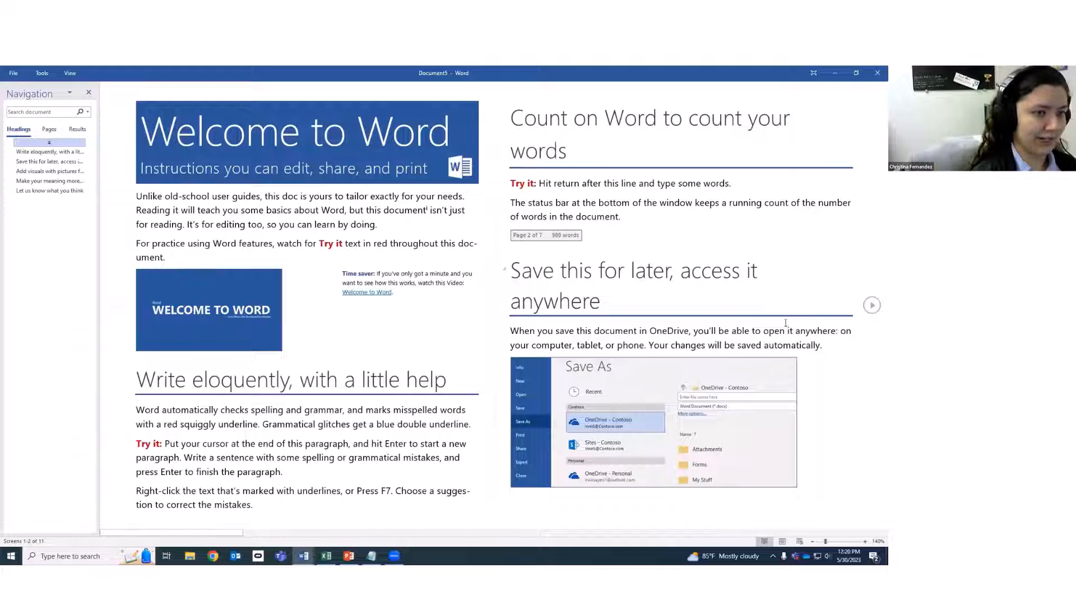
click(872, 306)
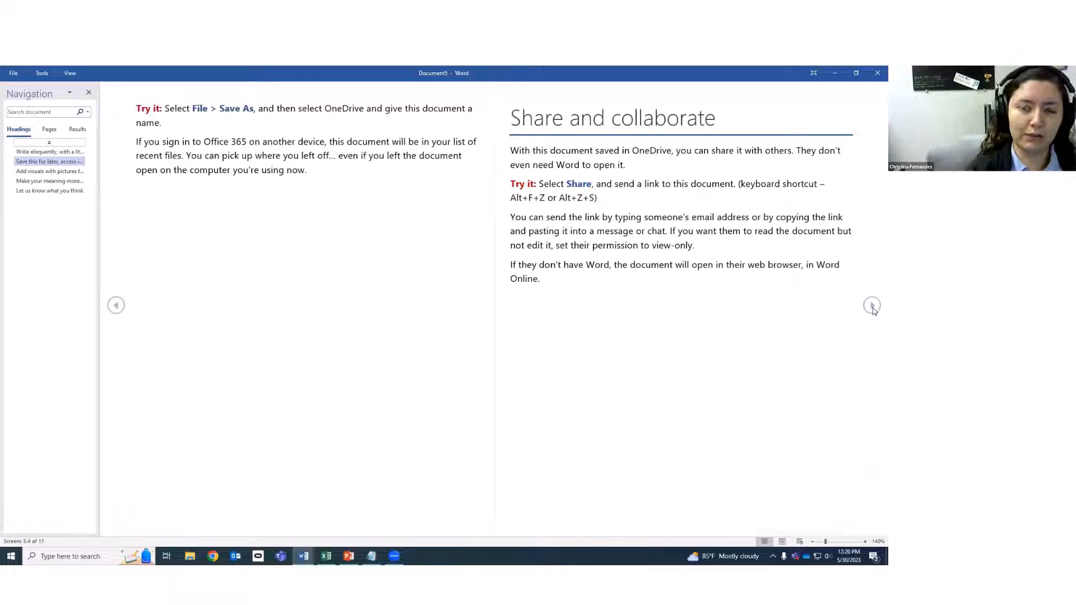
click(872, 306)
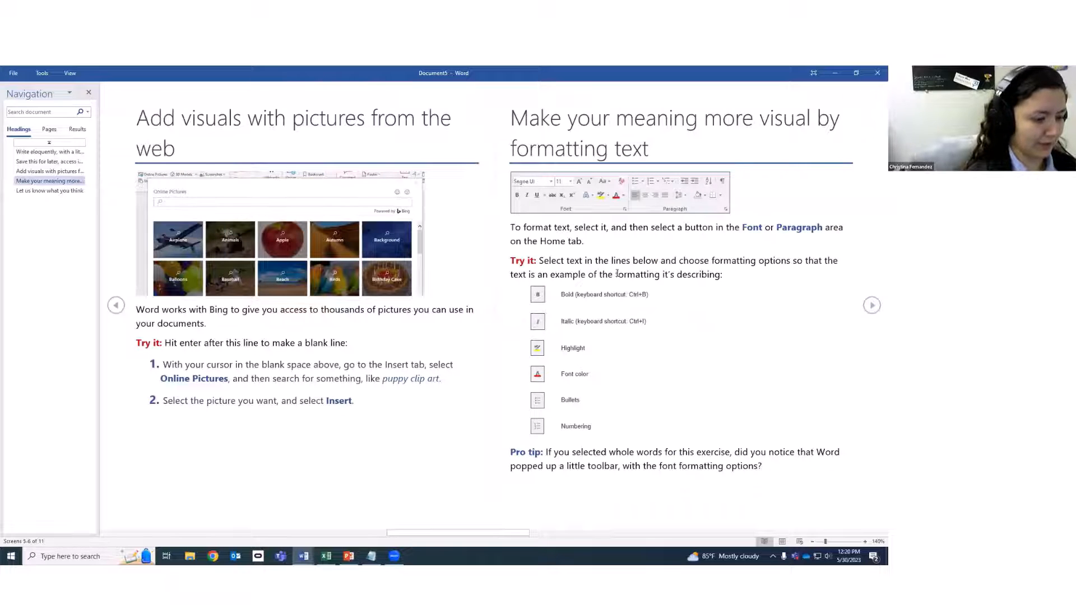
key(Escape)
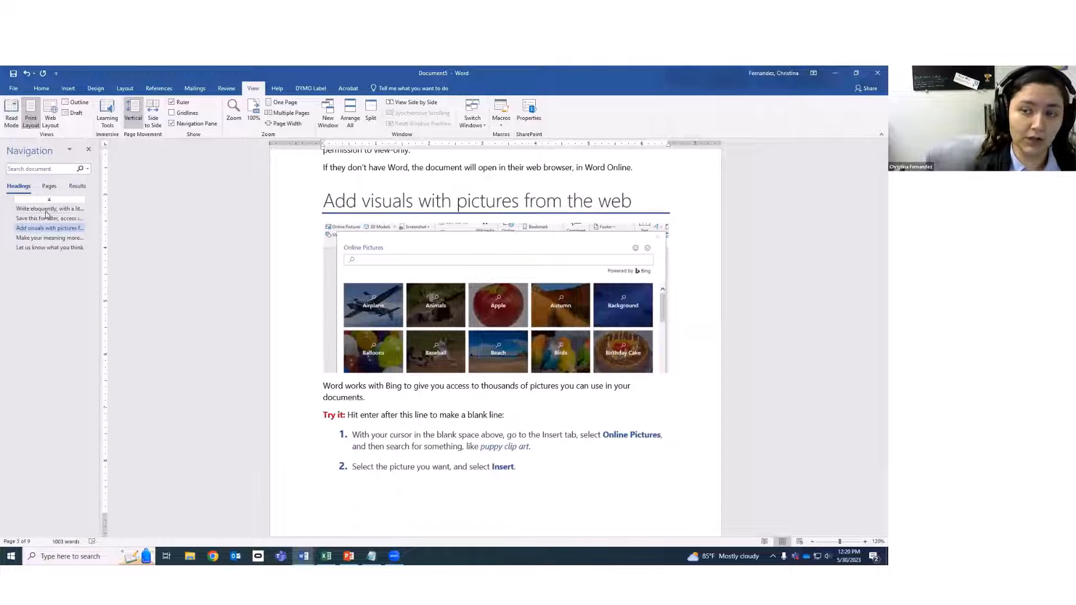
Scroll through the document in Web Layout, then switch back to Print Layout.
click(51, 113)
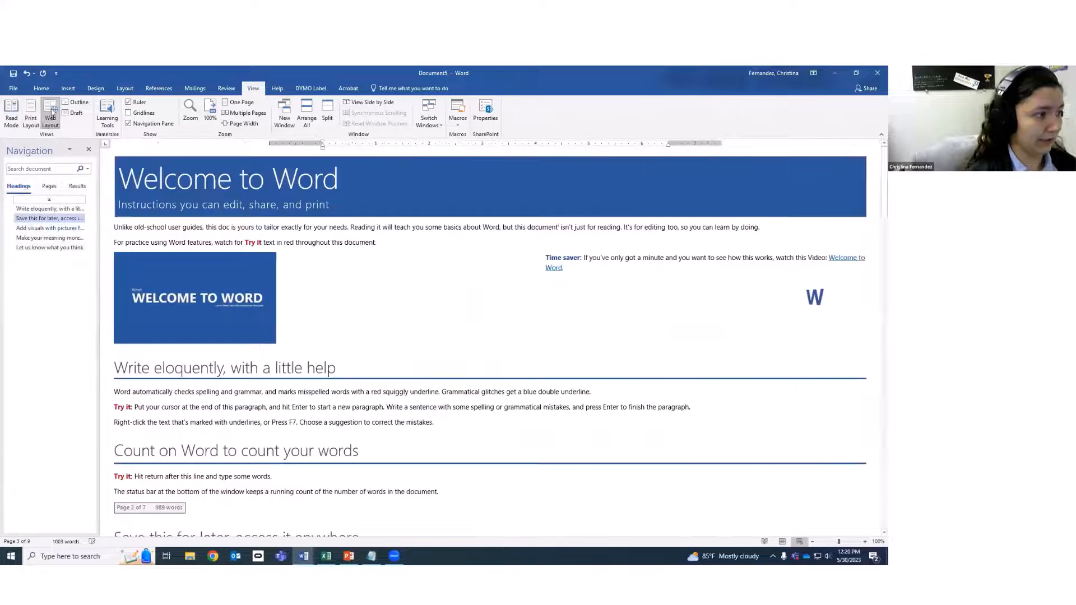
scroll(420, 376, up, 10)
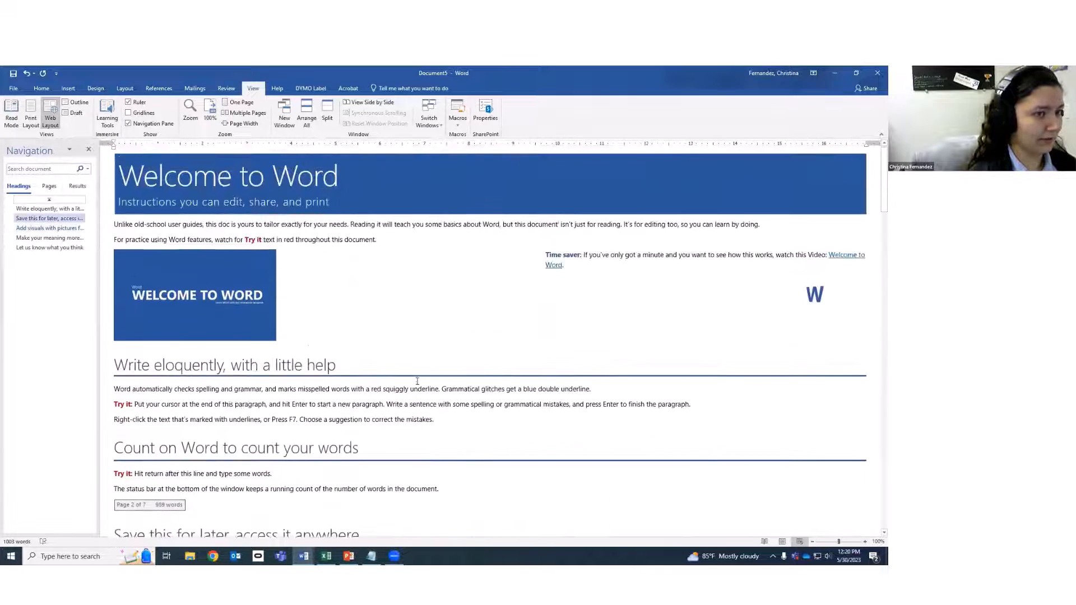
scroll(417, 381, down, 15)
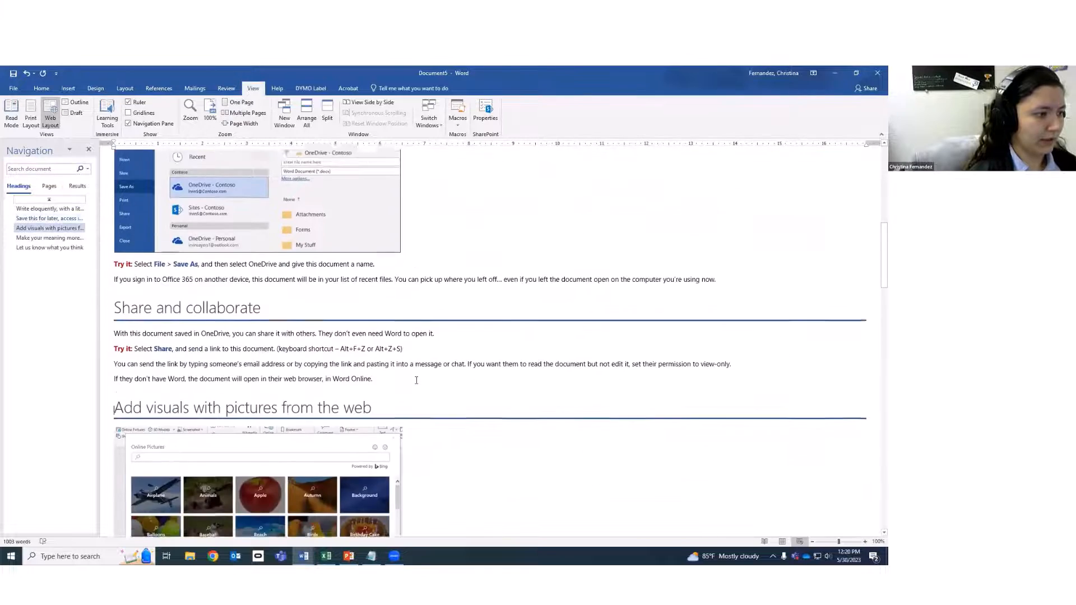
scroll(416, 381, down, 15)
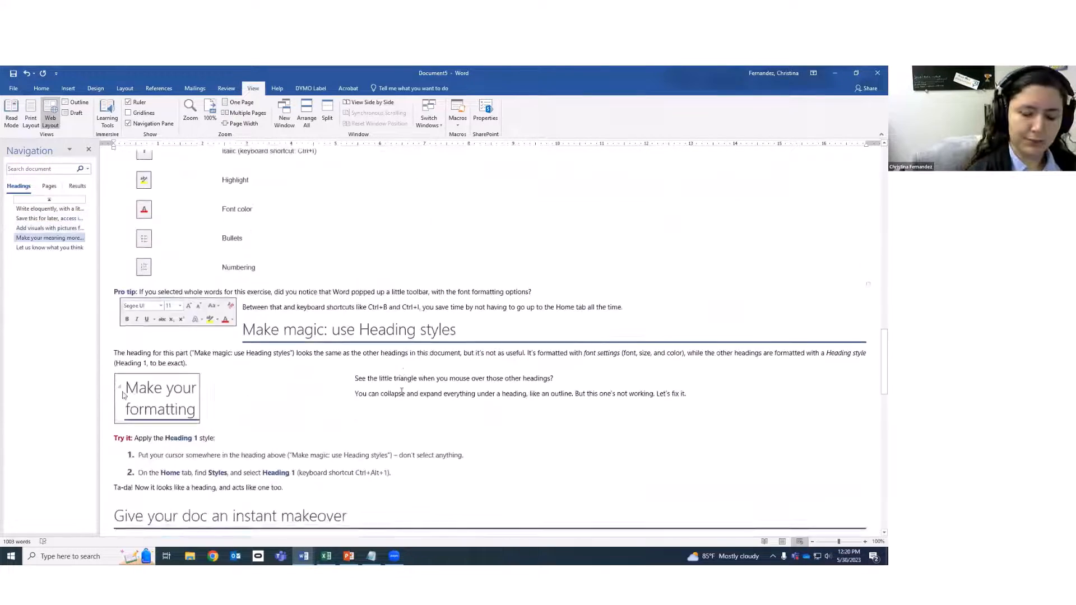
scroll(402, 391, down, 10)
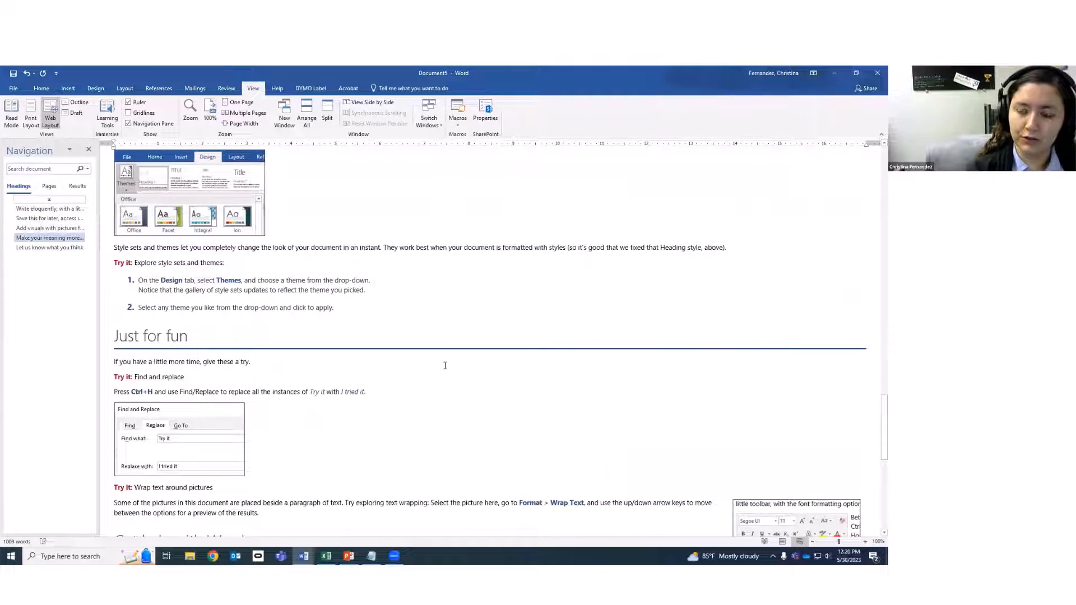
scroll(458, 400, down, 6)
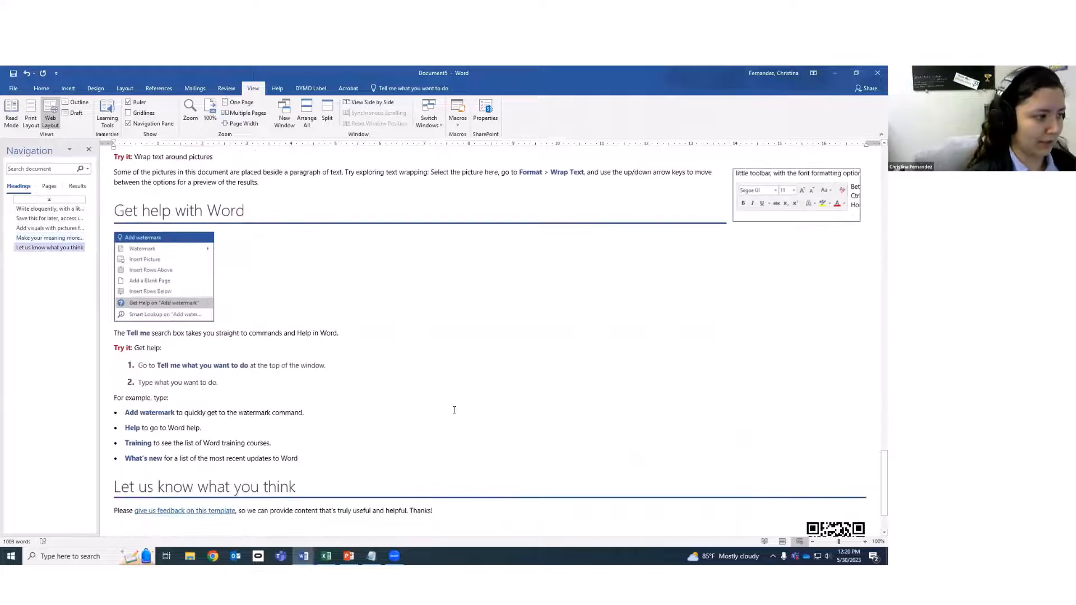
scroll(438, 425, up, 18)
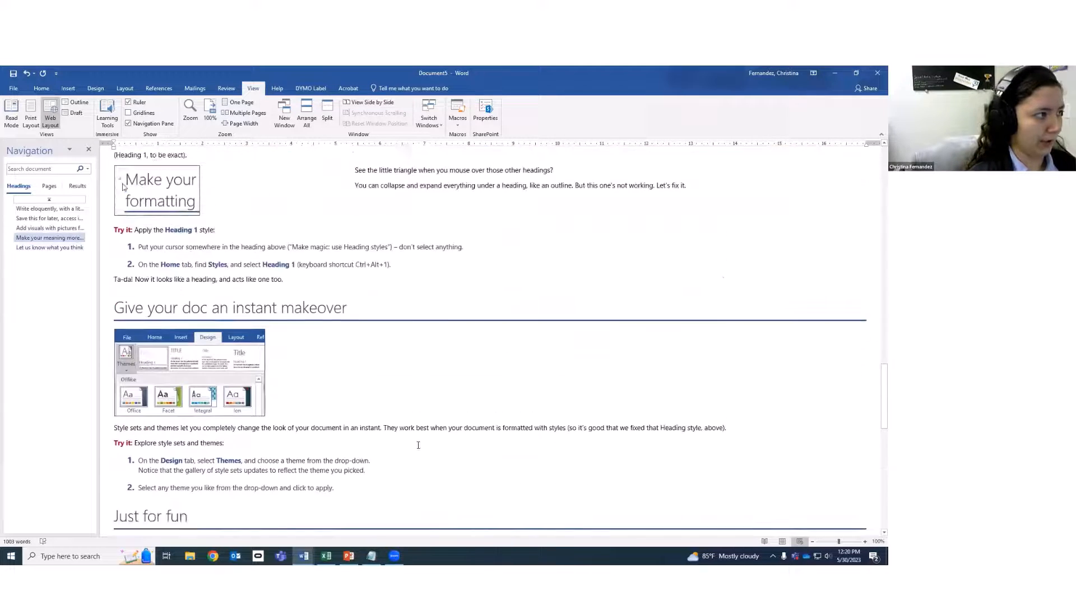
scroll(445, 443, up, 15)
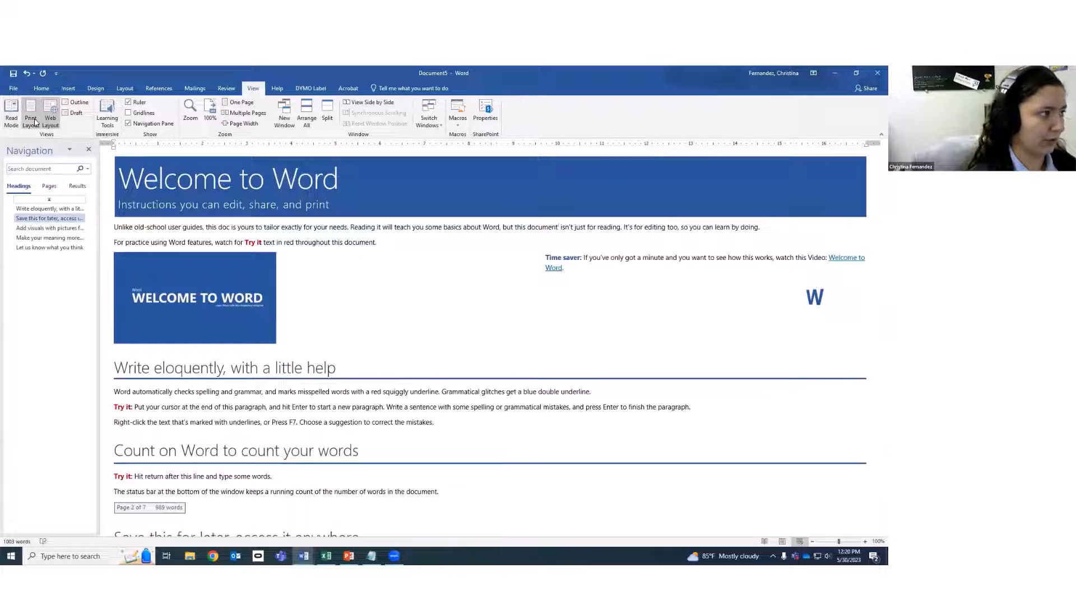
click(32, 120)
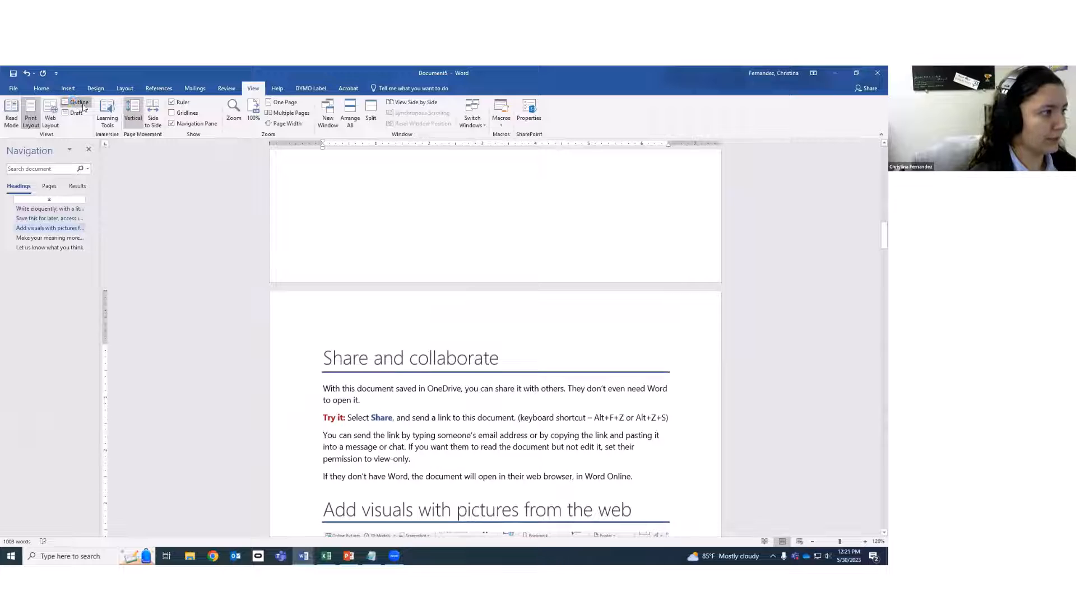
click(78, 103)
scroll(334, 352, up, 5)
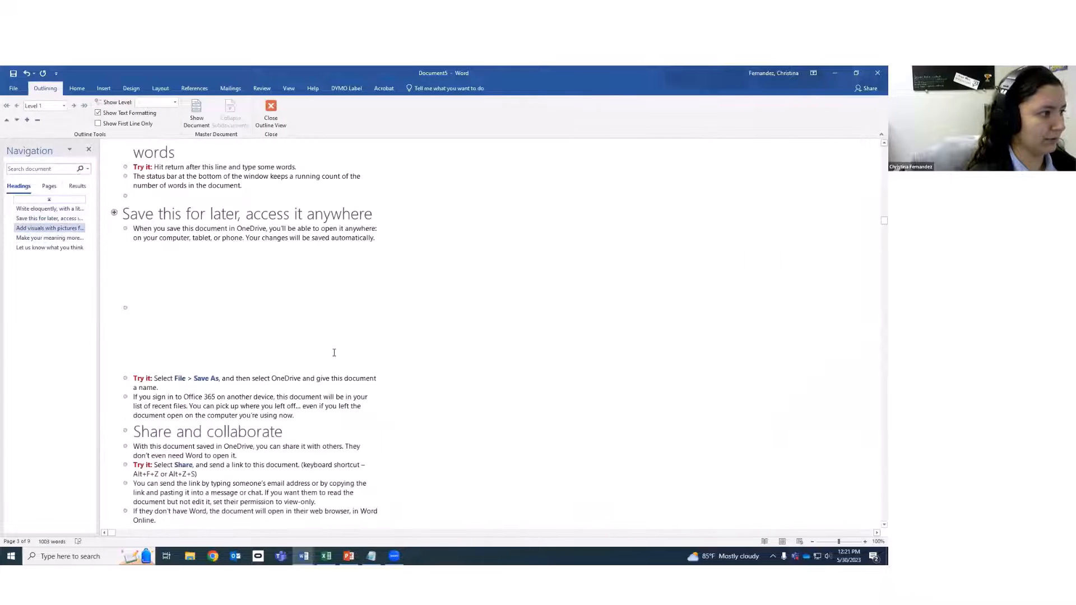
scroll(334, 352, up, 5)
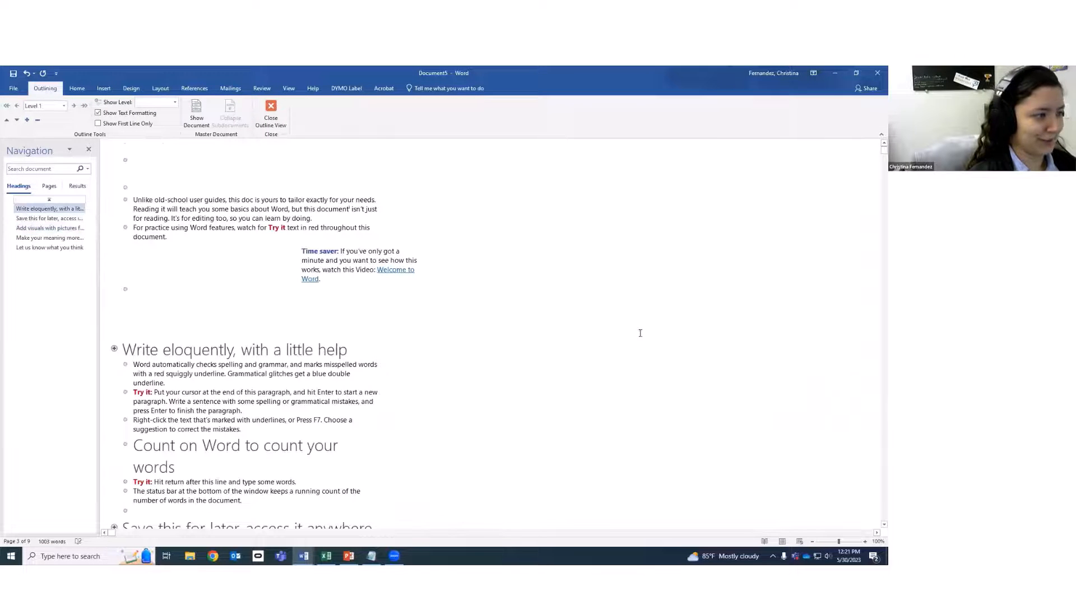
scroll(640, 333, down, 20)
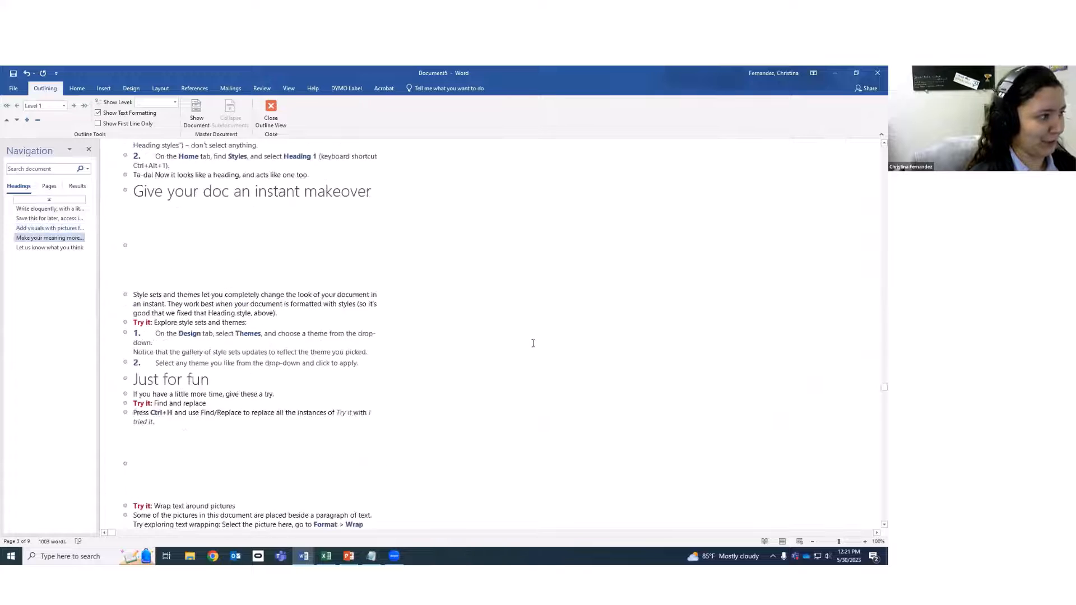
scroll(533, 343, down, 6)
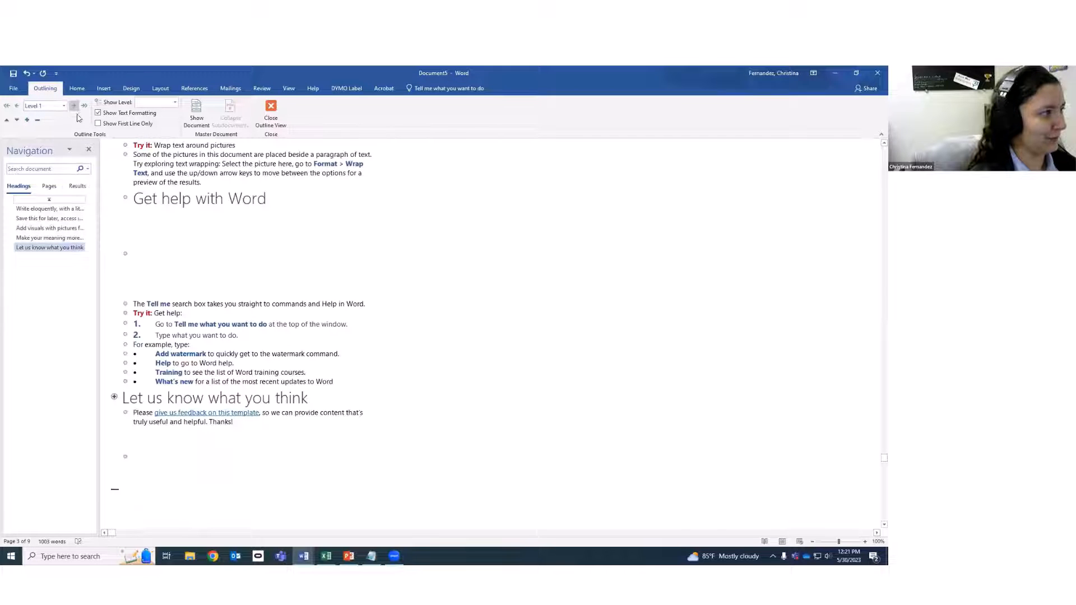
click(270, 112)
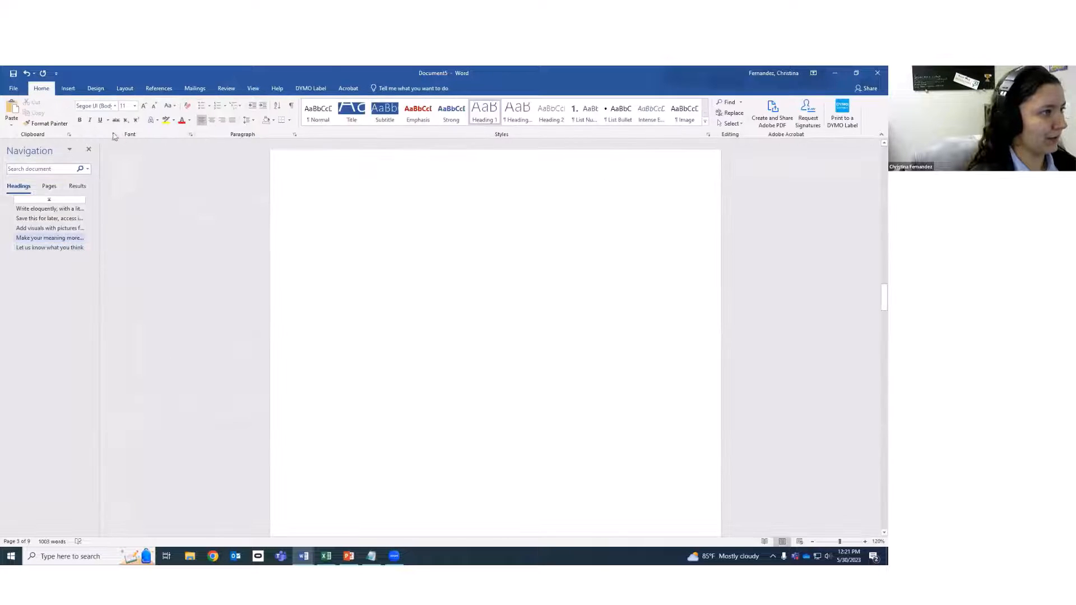
click(259, 91)
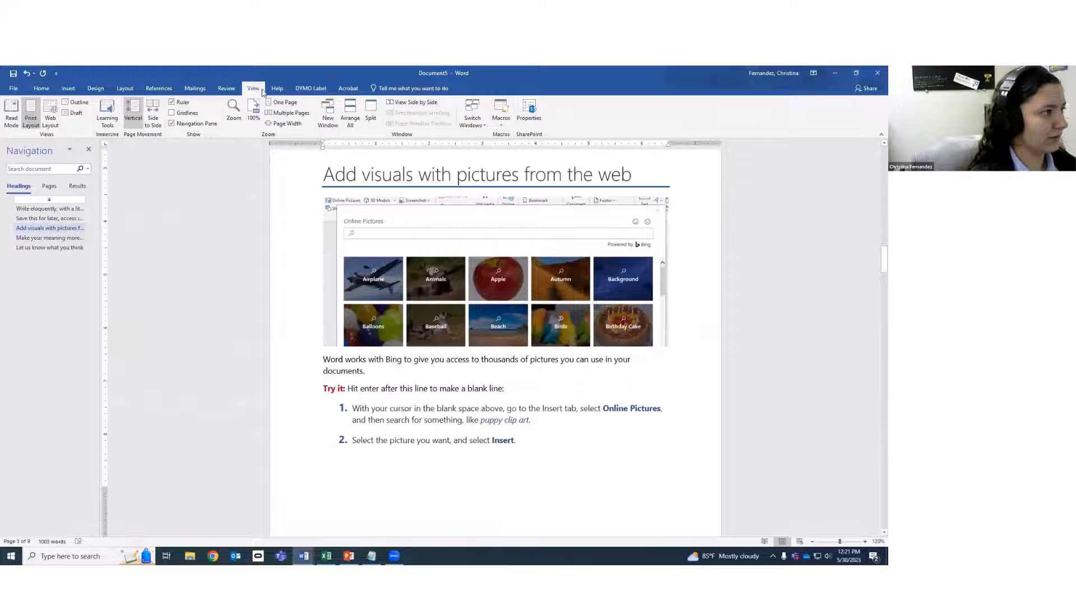
click(75, 114)
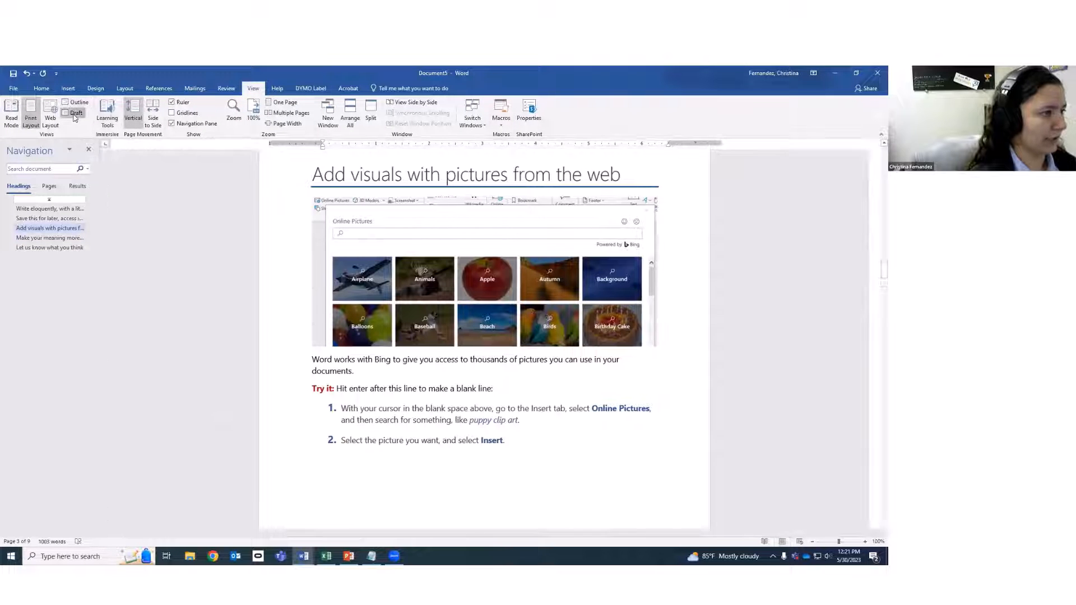
scroll(304, 309, down, 5)
scroll(252, 337, up, 15)
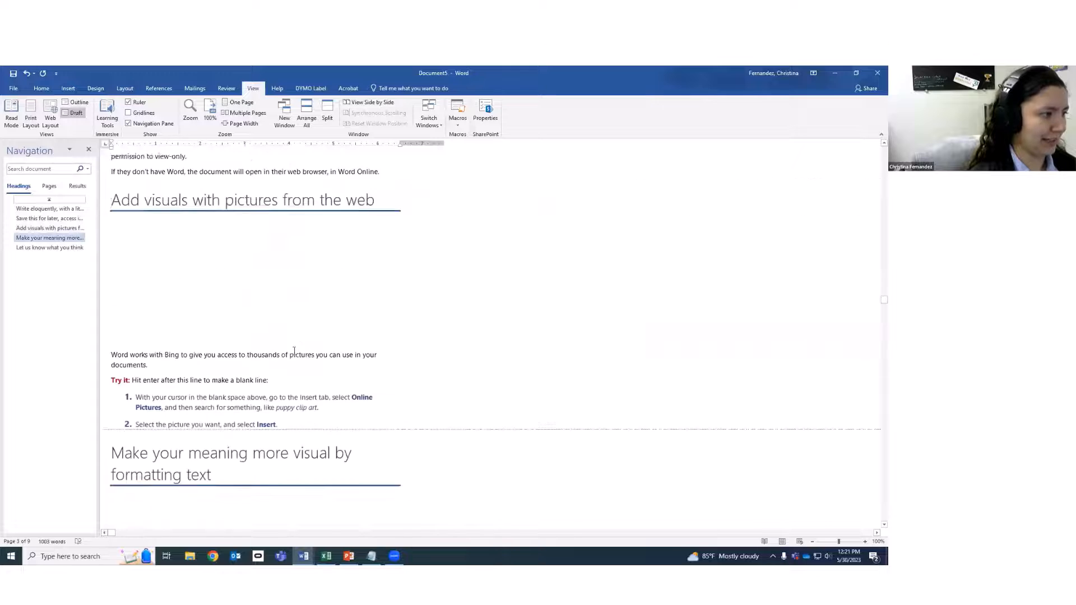
scroll(202, 358, up, 5)
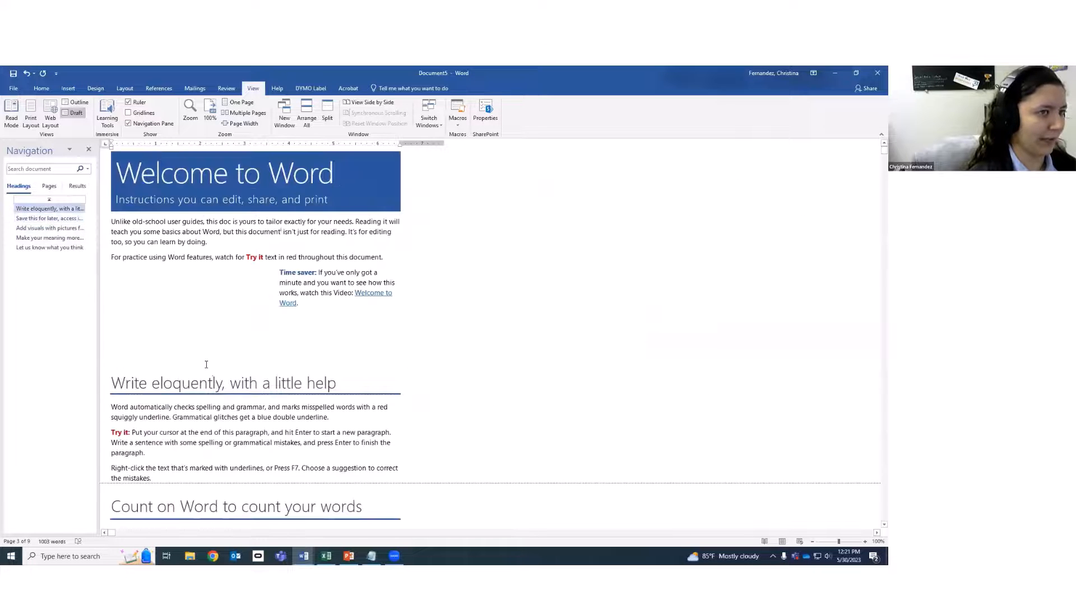
scroll(207, 365, down, 20)
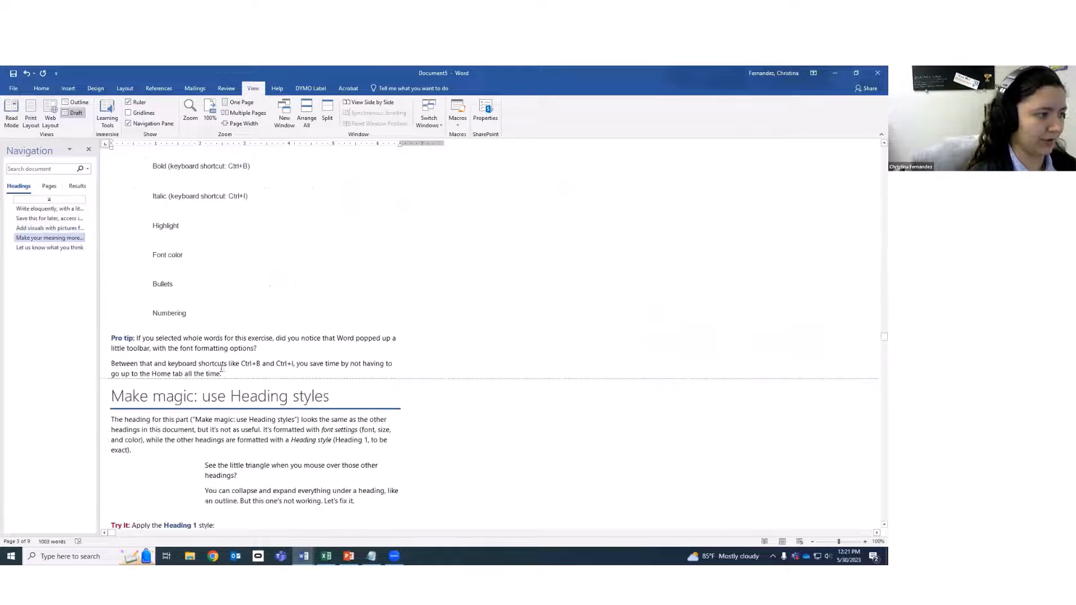
scroll(222, 368, down, 15)
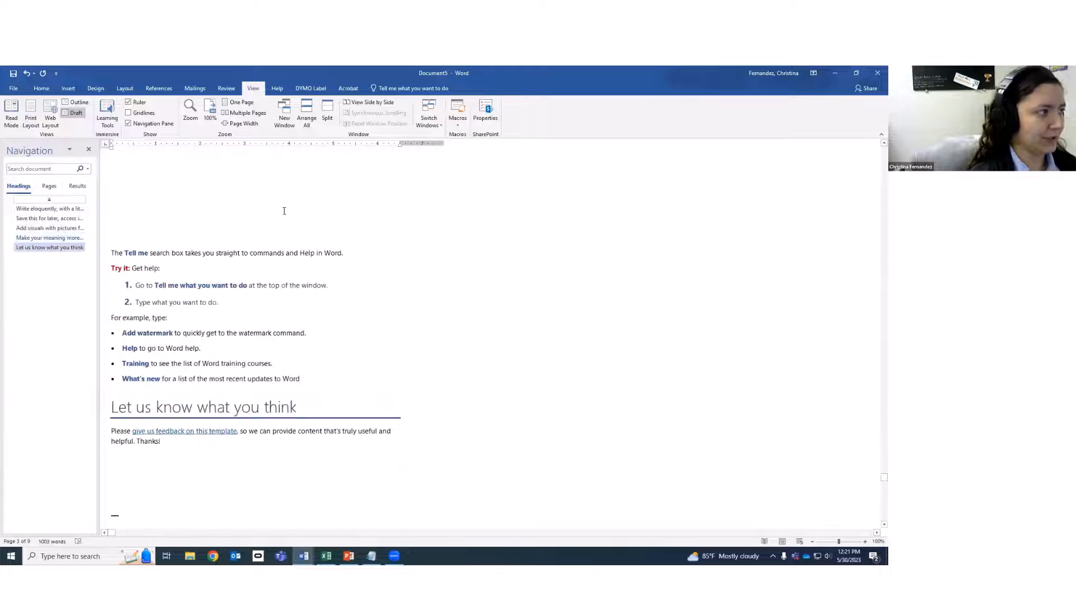
click(78, 114)
scroll(494, 321, up, 5)
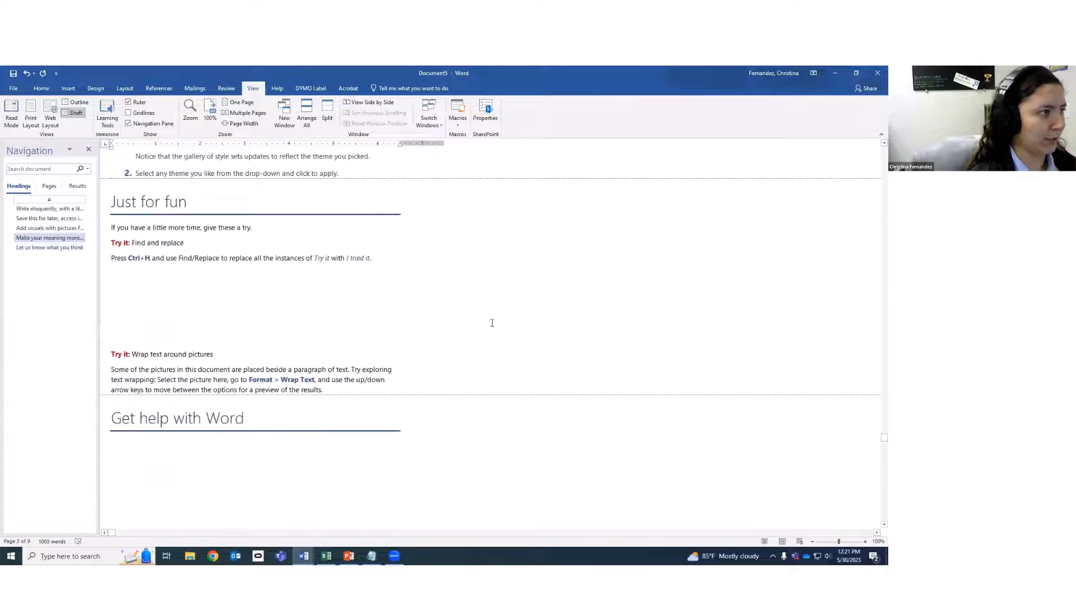
scroll(226, 291, up, 8)
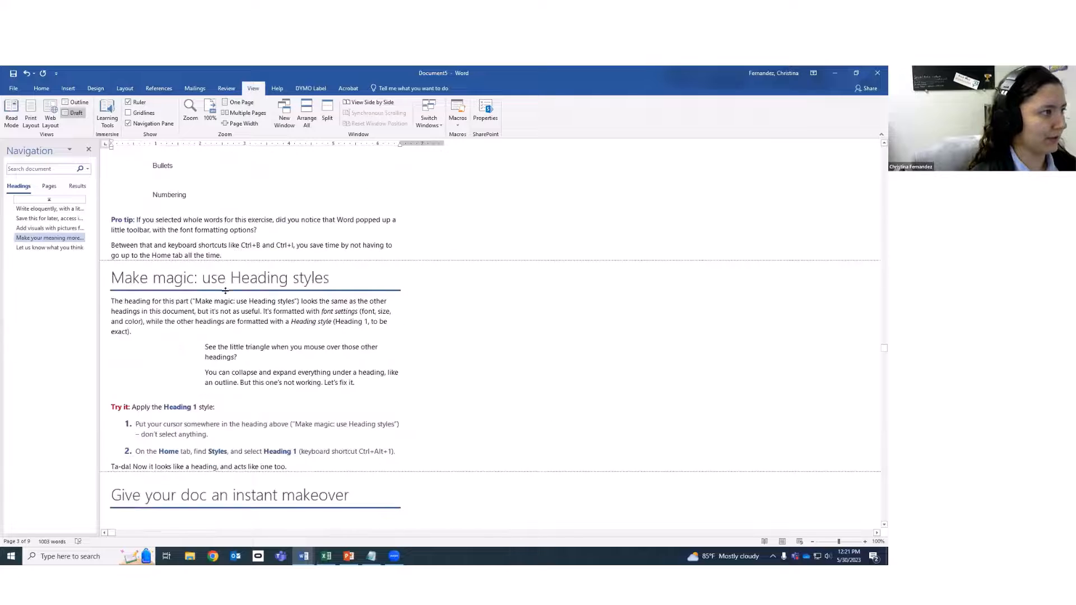
click(78, 103)
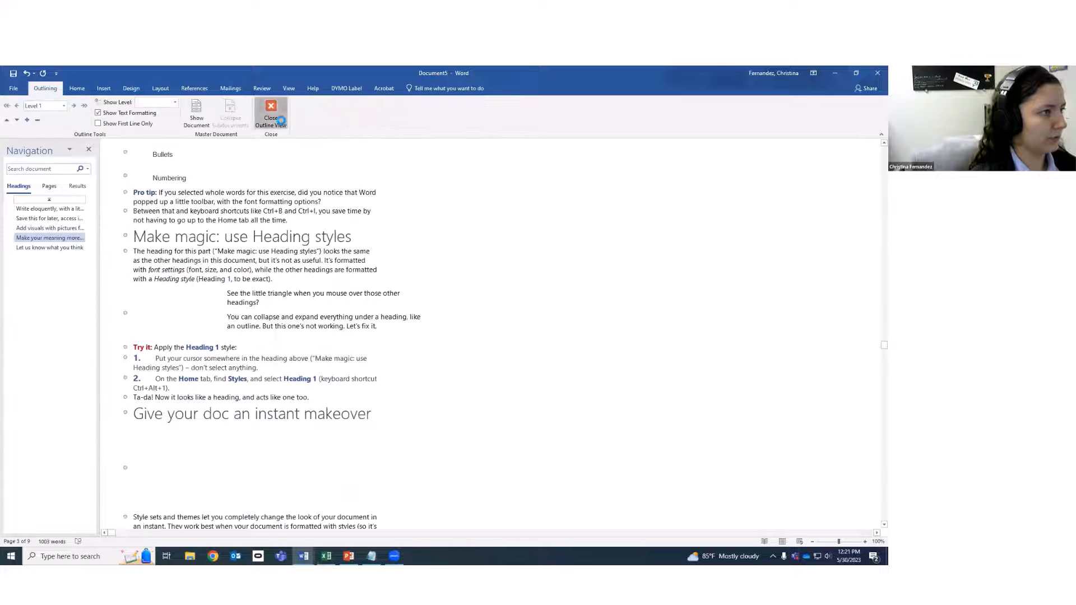
click(271, 115)
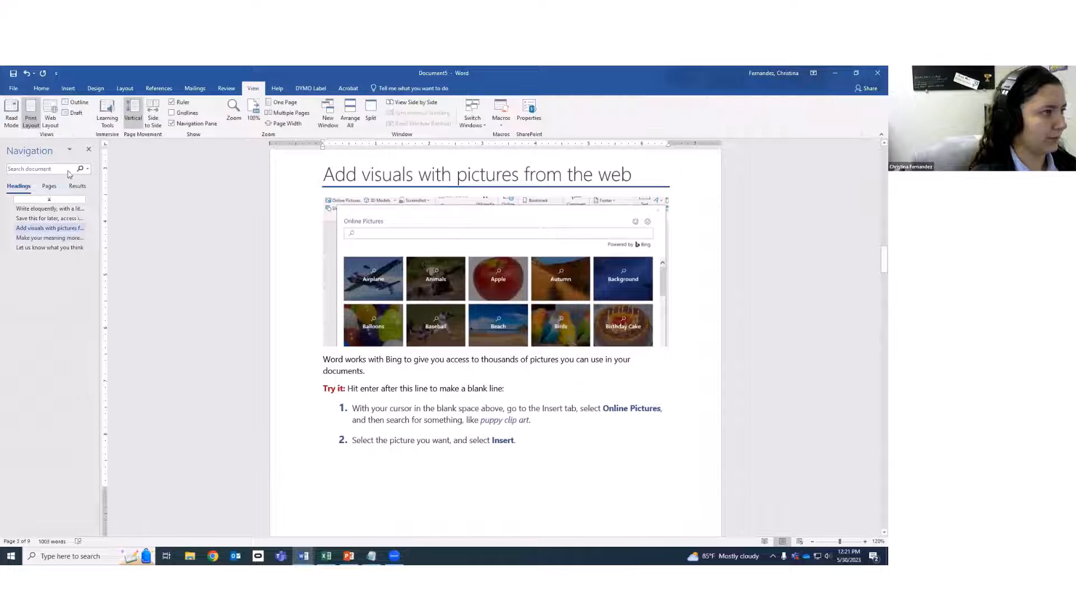
Open Word's Help topics pane from the Help tab, skim it, and close it again.
click(283, 90)
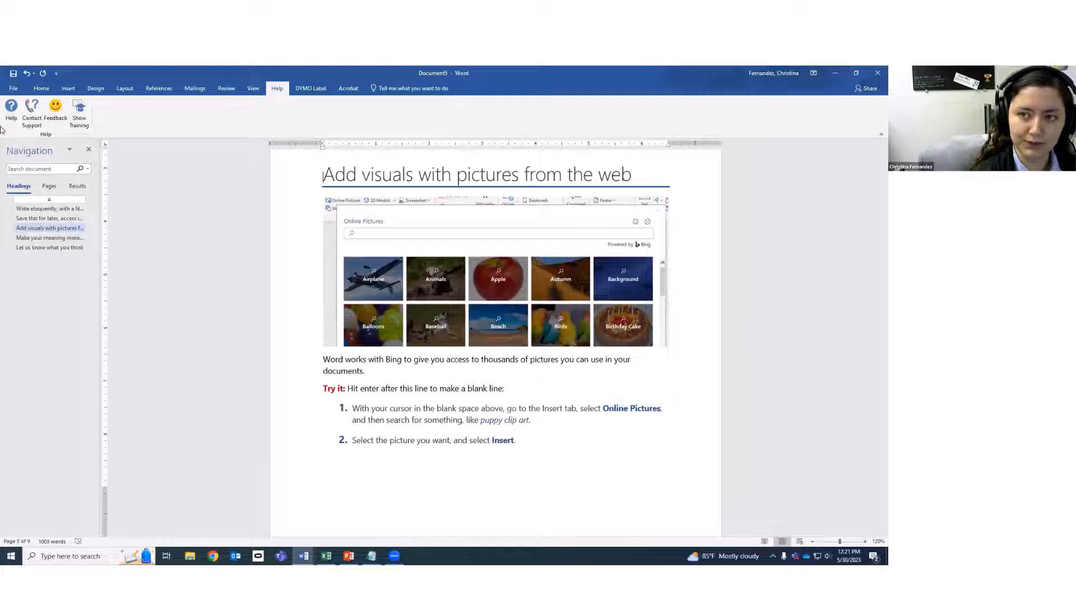
click(11, 108)
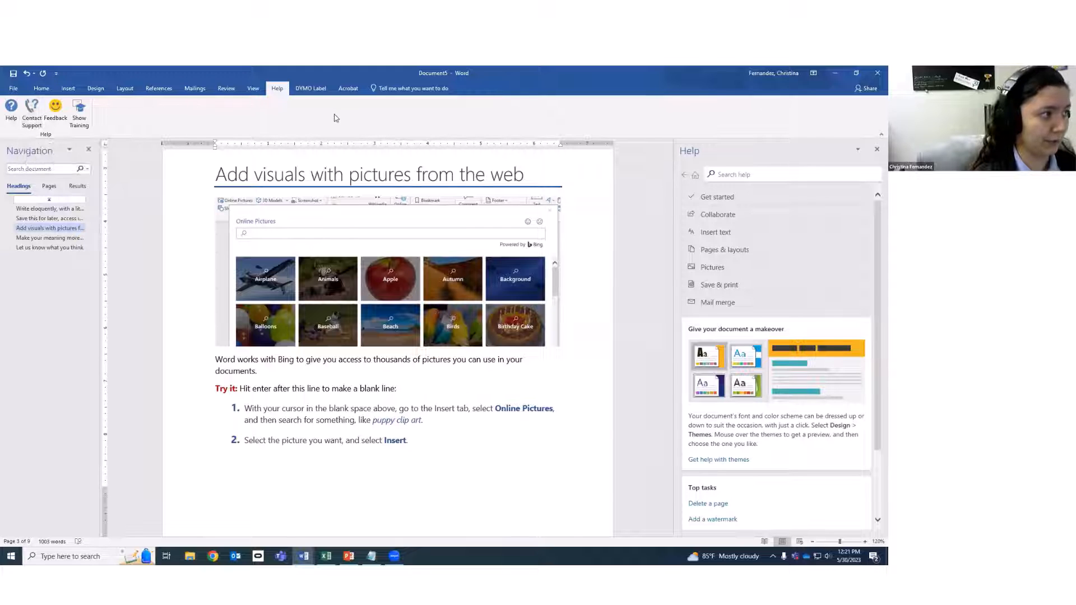
scroll(794, 368, down, 2)
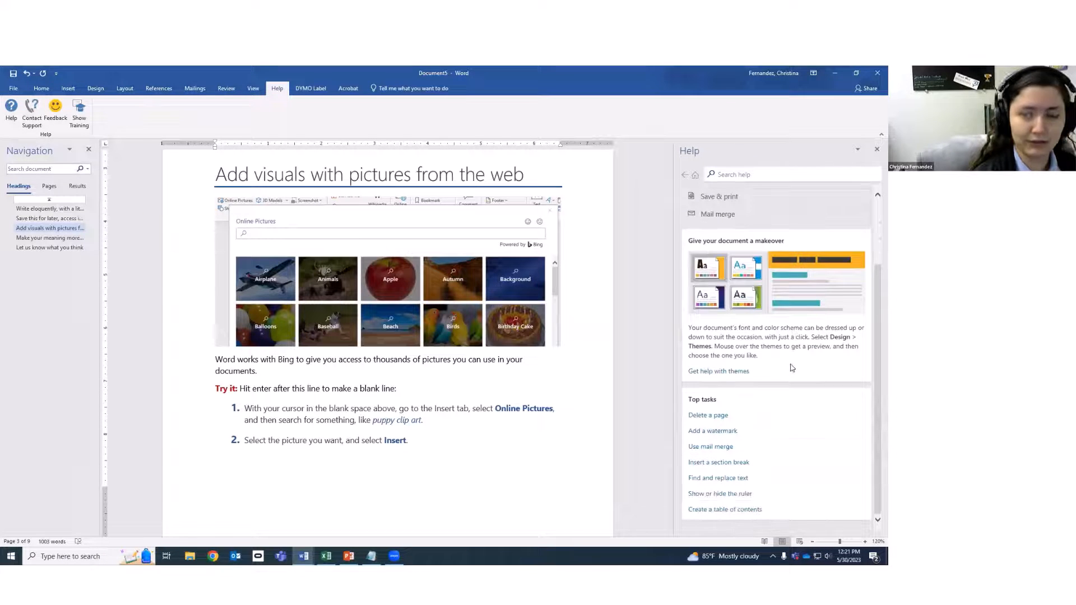
scroll(792, 369, up, 2)
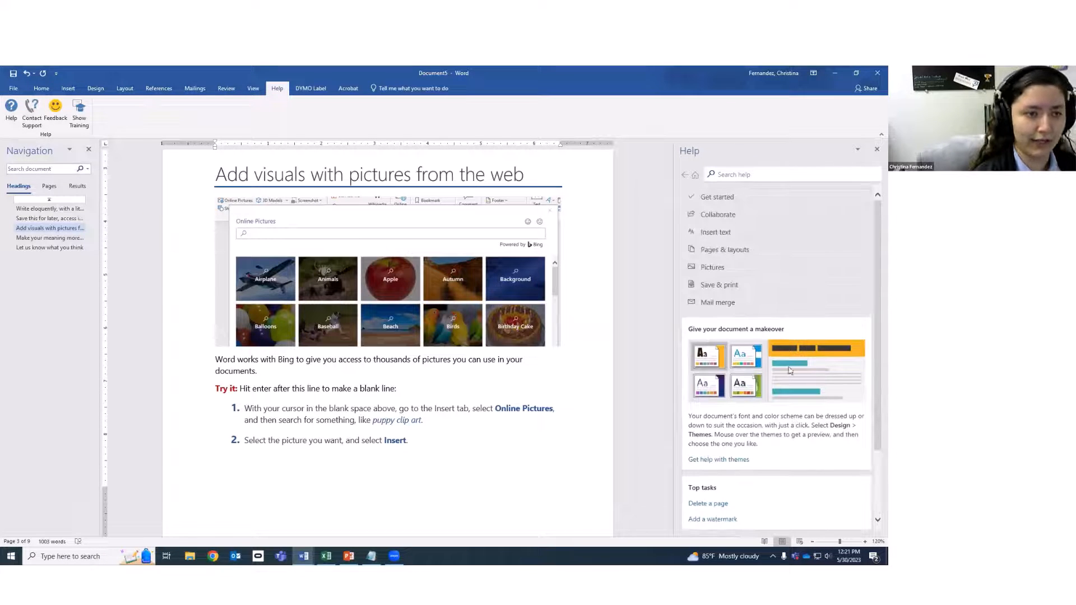
click(876, 150)
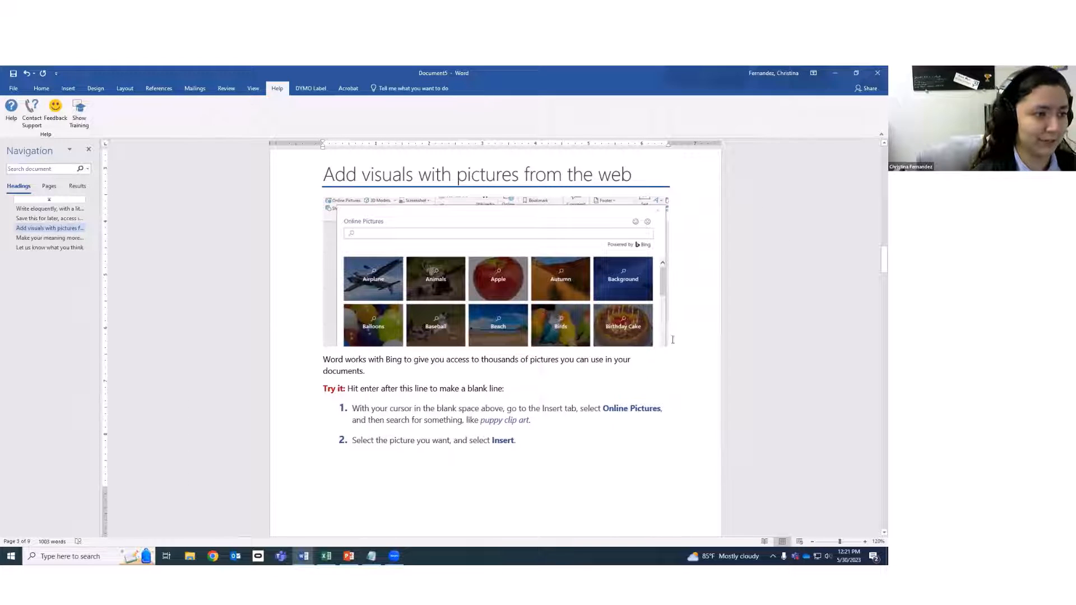
click(645, 443)
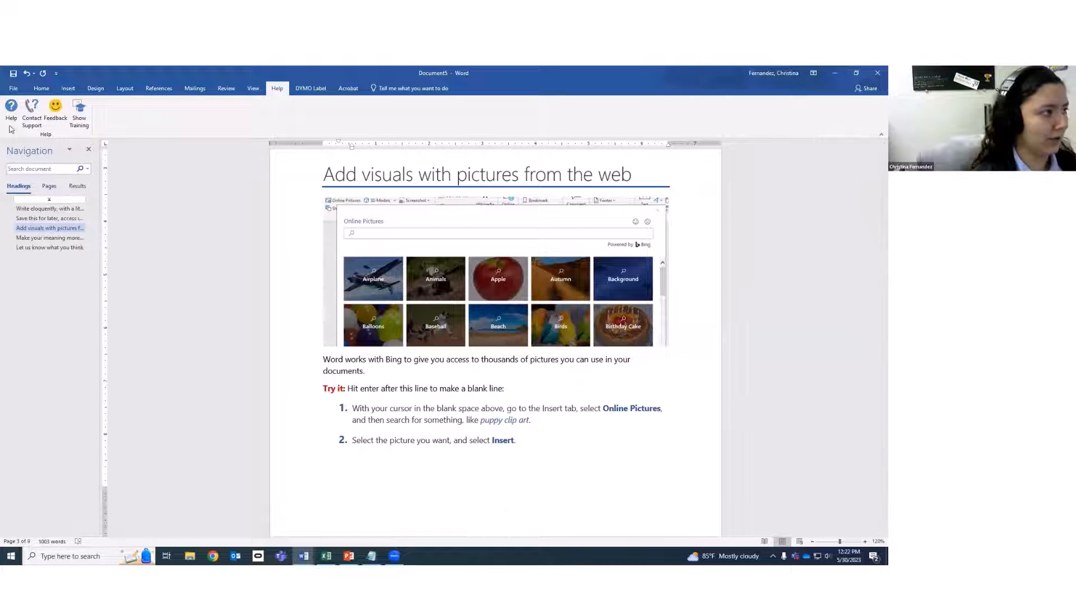
Open the Word for Windows training topics, scroll through them, and close the Help pane.
click(80, 110)
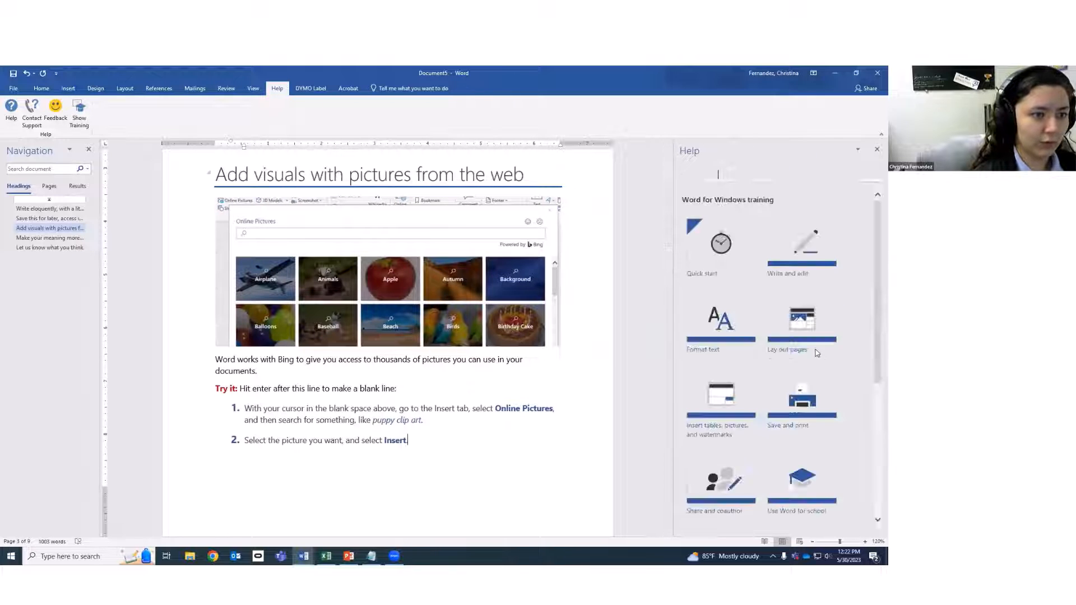
scroll(856, 347, down, 5)
scroll(853, 344, up, 5)
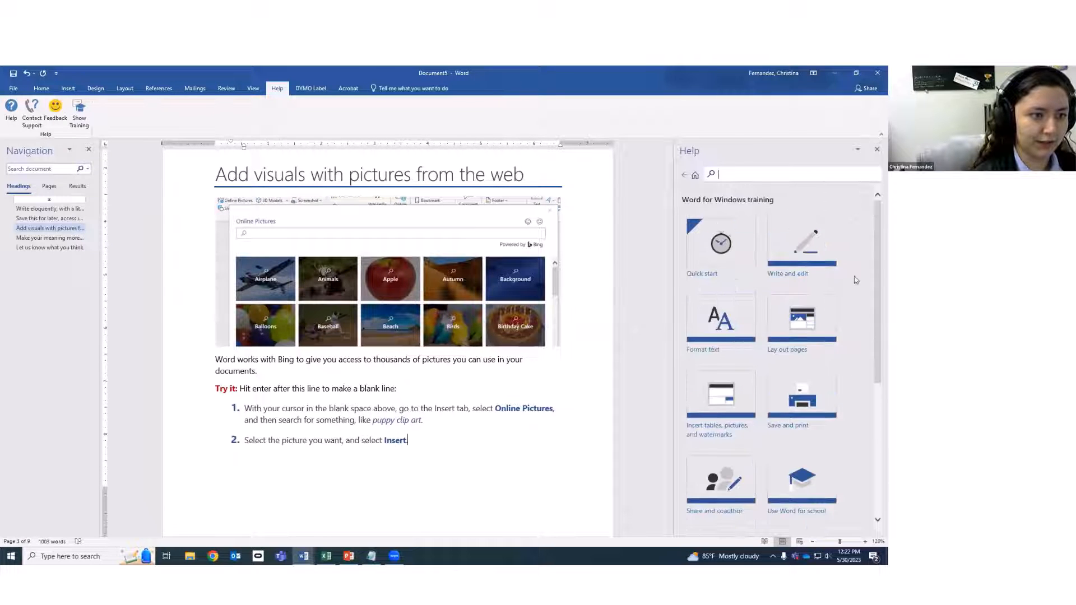
drag(876, 257, 876, 405)
scroll(857, 318, up, 10)
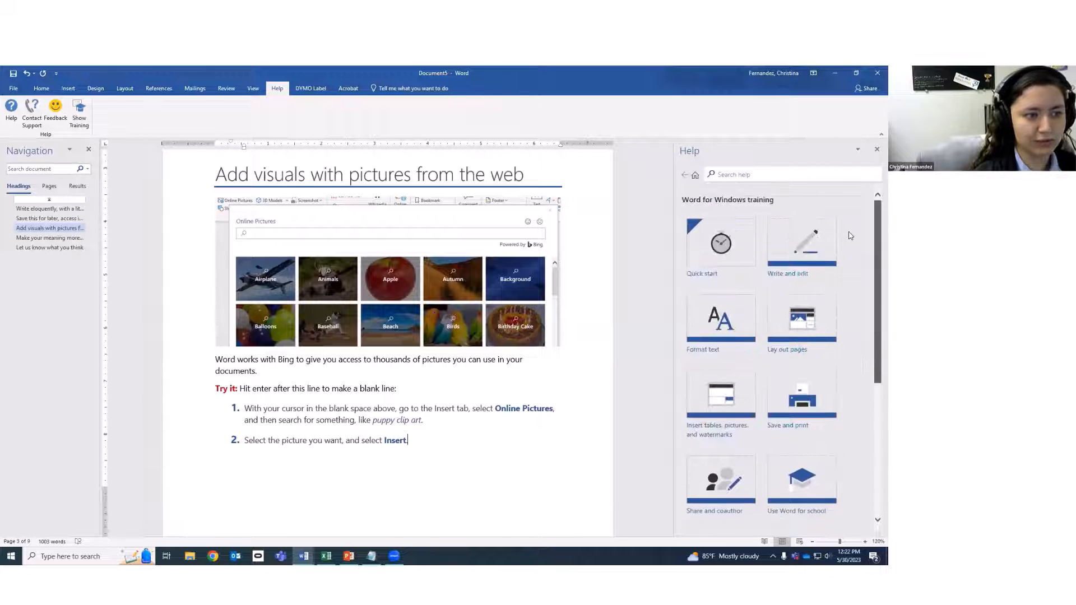
scroll(854, 263, down, 2)
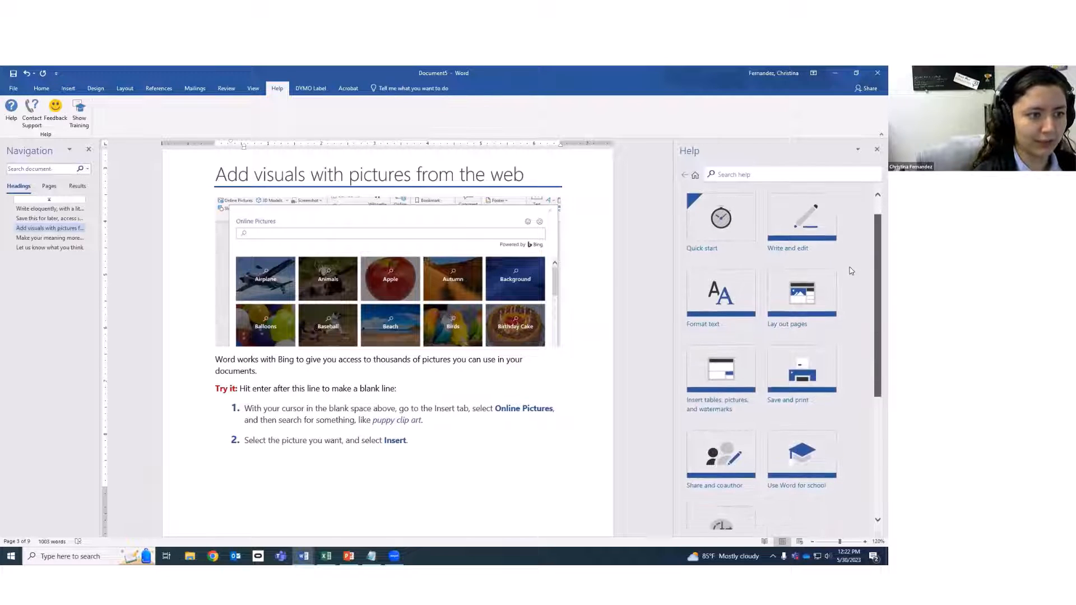
scroll(854, 276, down, 5)
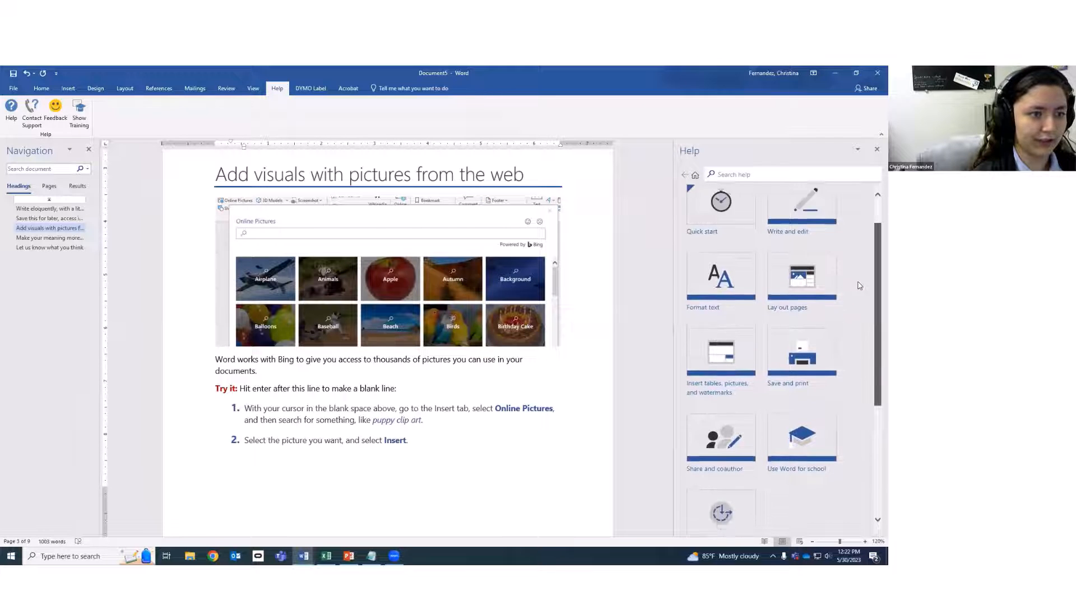
scroll(864, 321, down, 10)
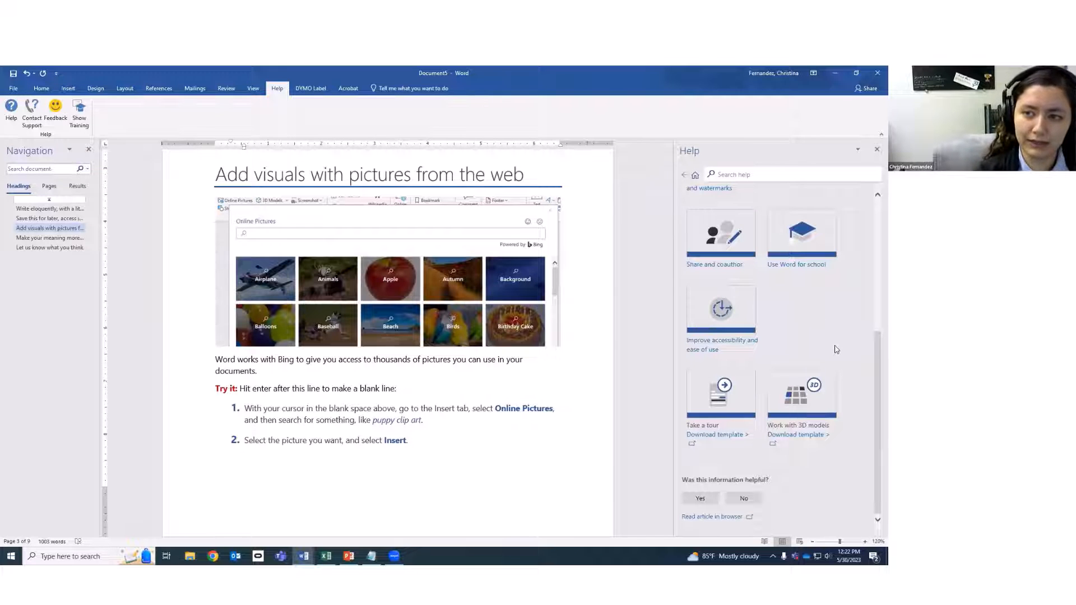
click(876, 150)
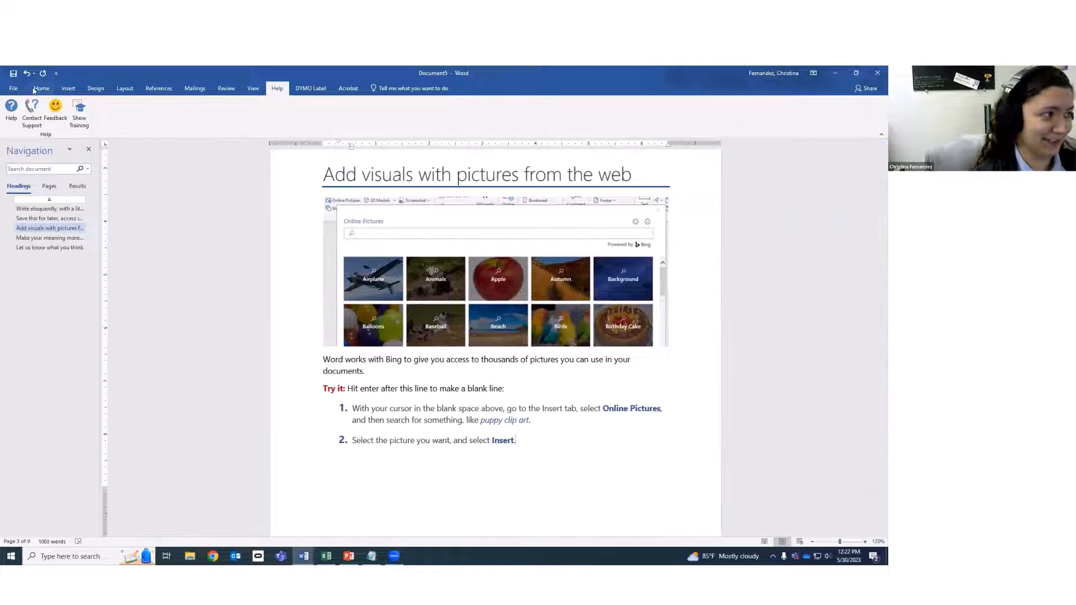
Switch to the Home tab and scroll back up to the Welcome to Word banner.
click(42, 89)
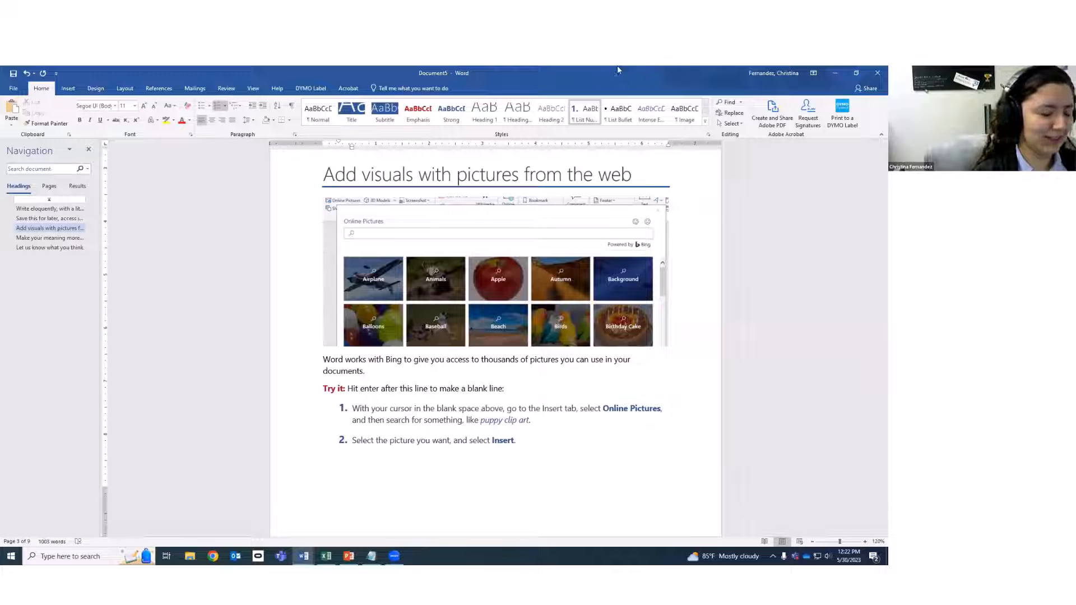
scroll(582, 456, up, 10)
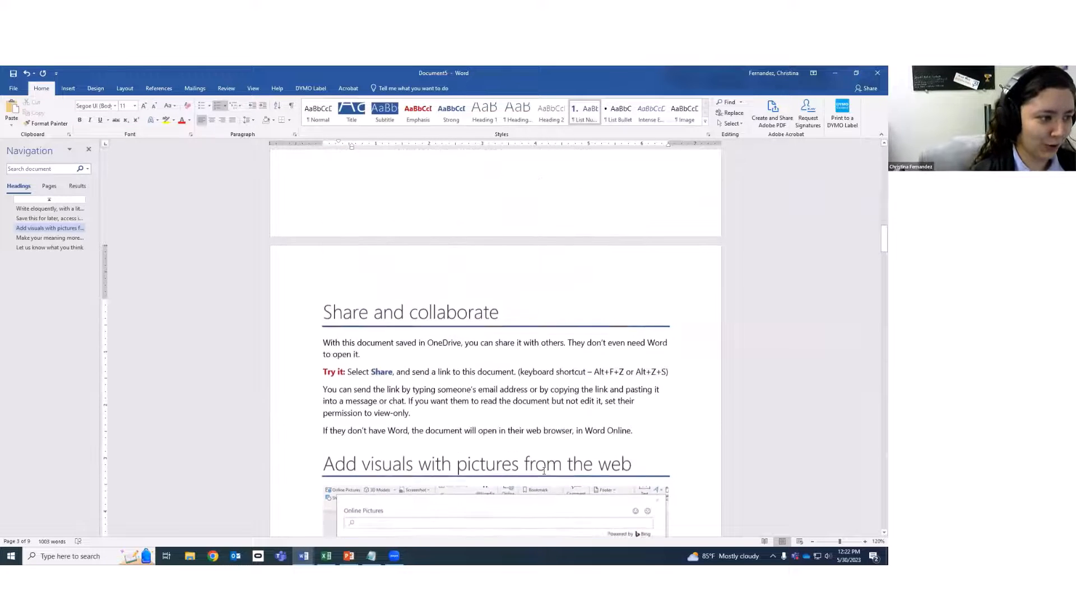
scroll(530, 472, up, 15)
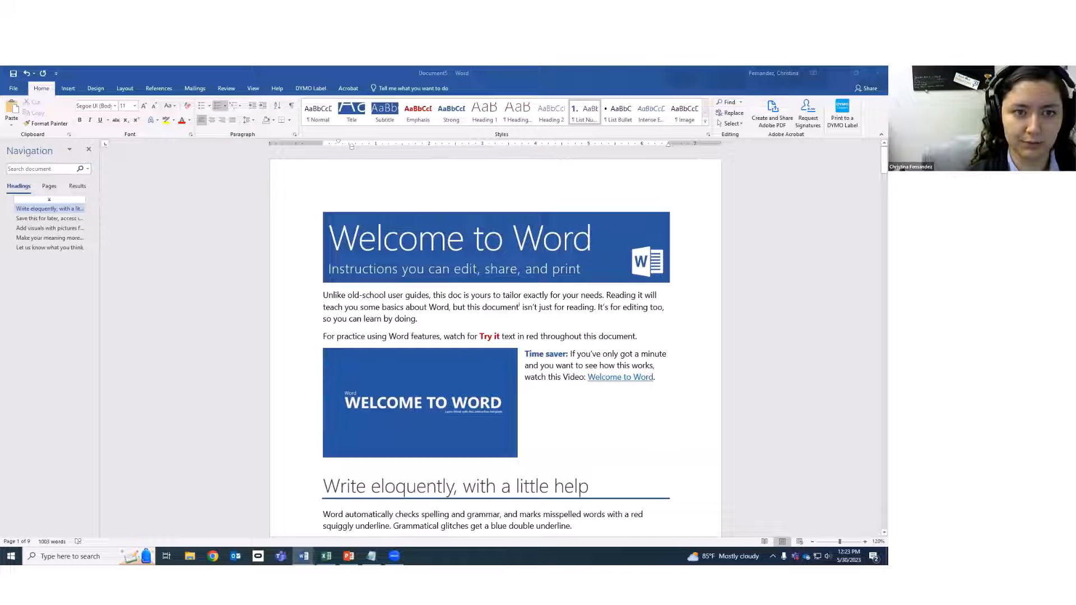
click(213, 557)
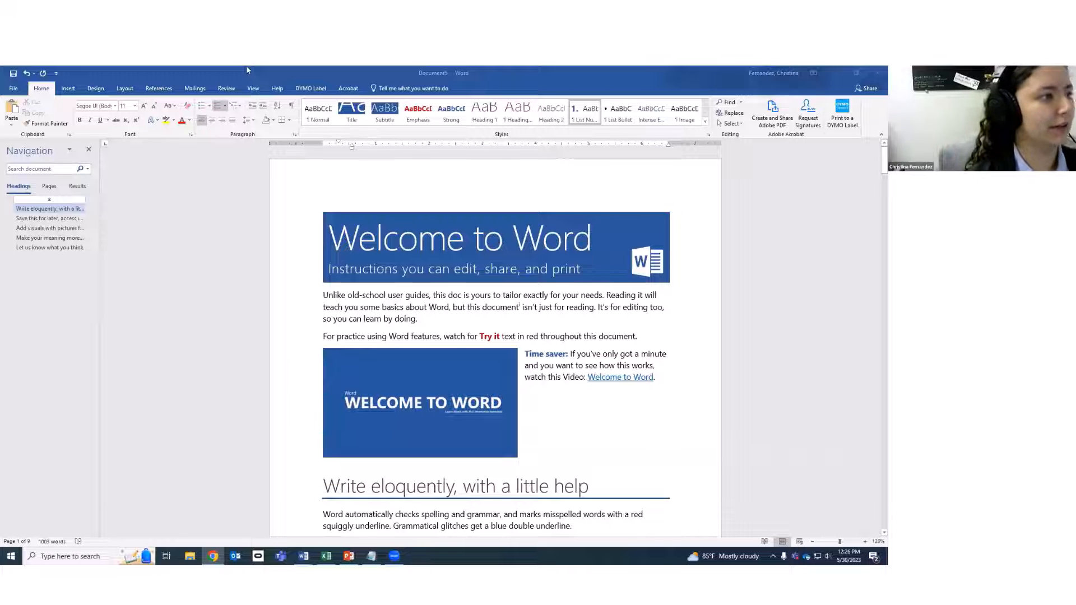
View the signed-in account card, then open Document5's File Info page.
click(536, 68)
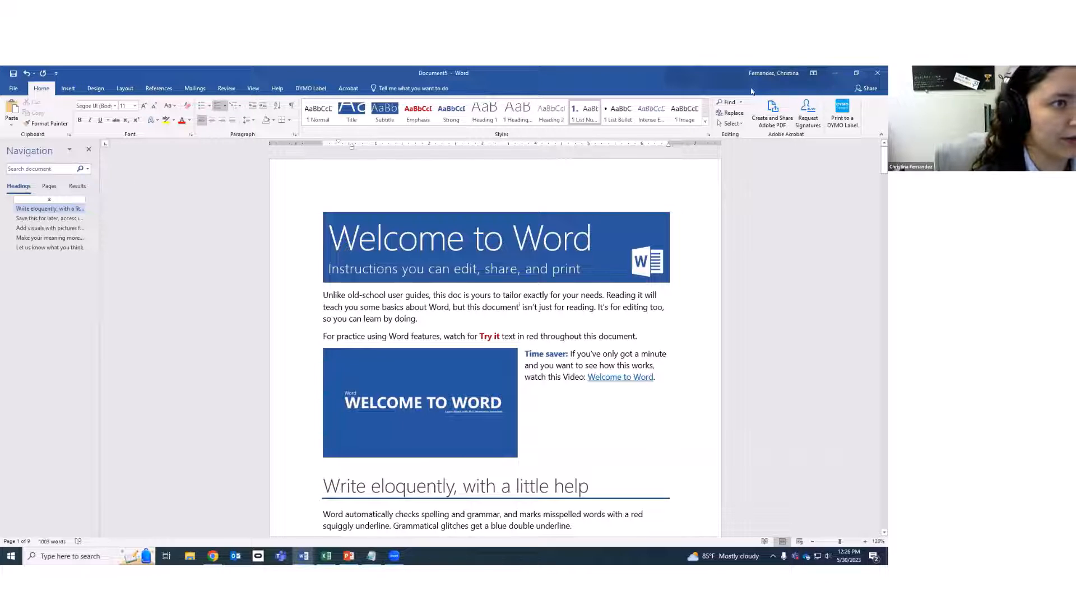
click(774, 74)
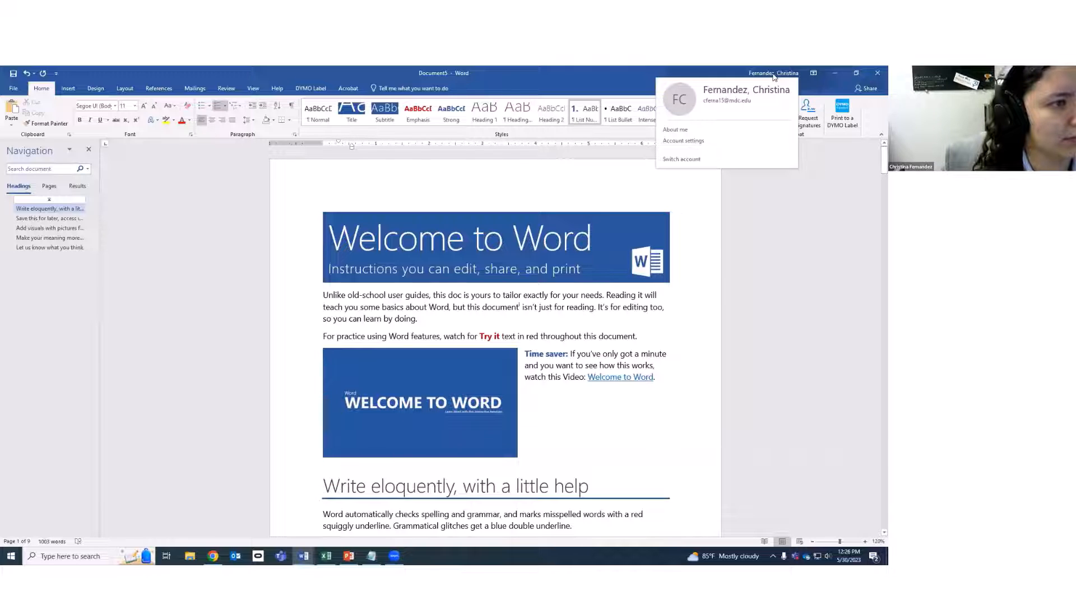
click(15, 89)
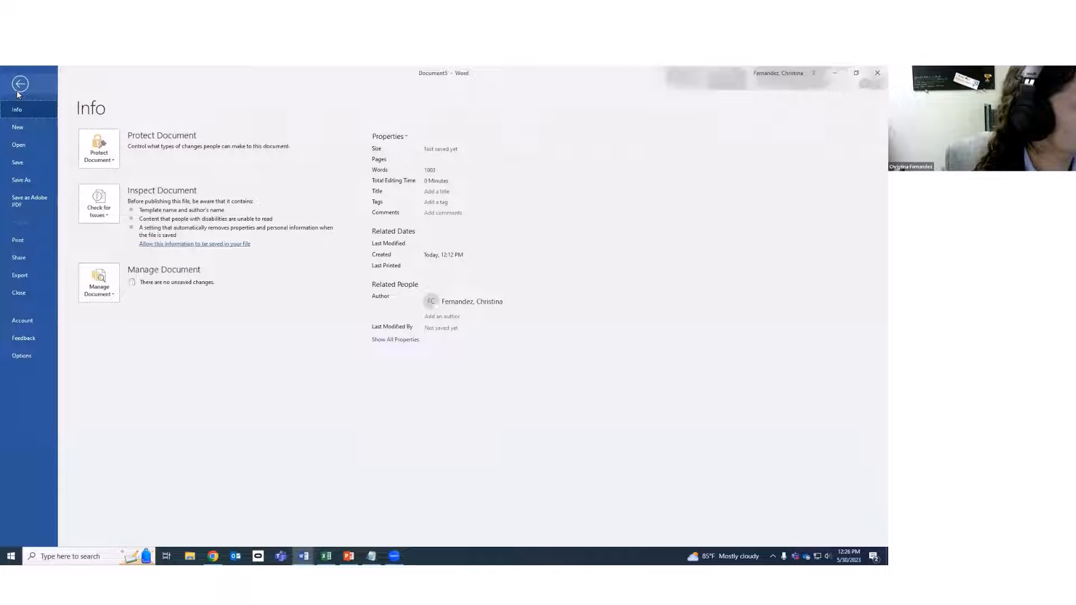
Go back from the Info page to the Welcome to Word document.
click(19, 87)
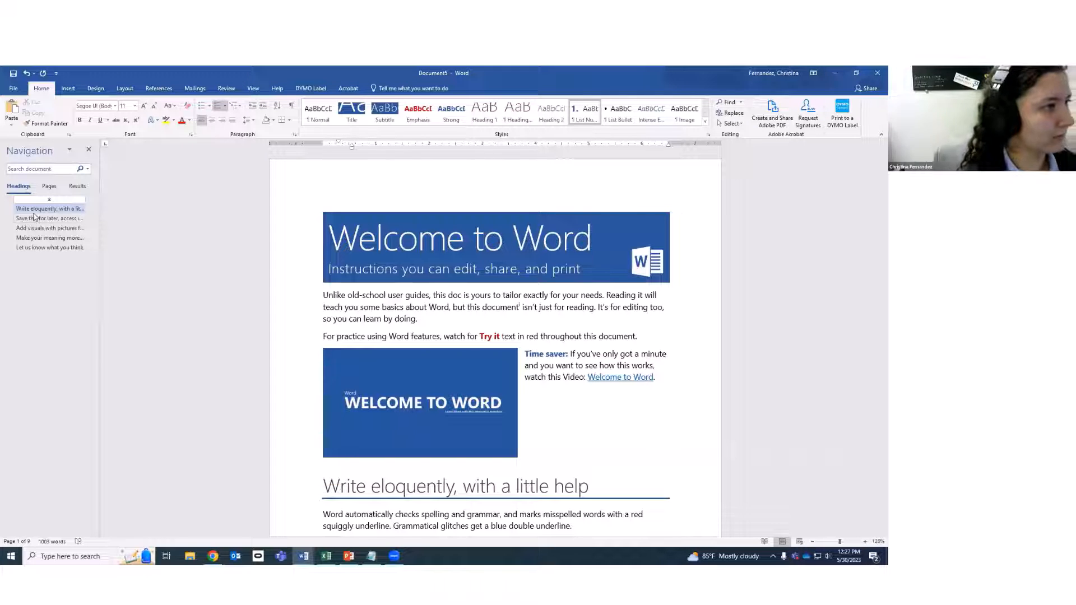
Close Document5 without saving and choose Close all windows for Word.
click(876, 71)
click(452, 329)
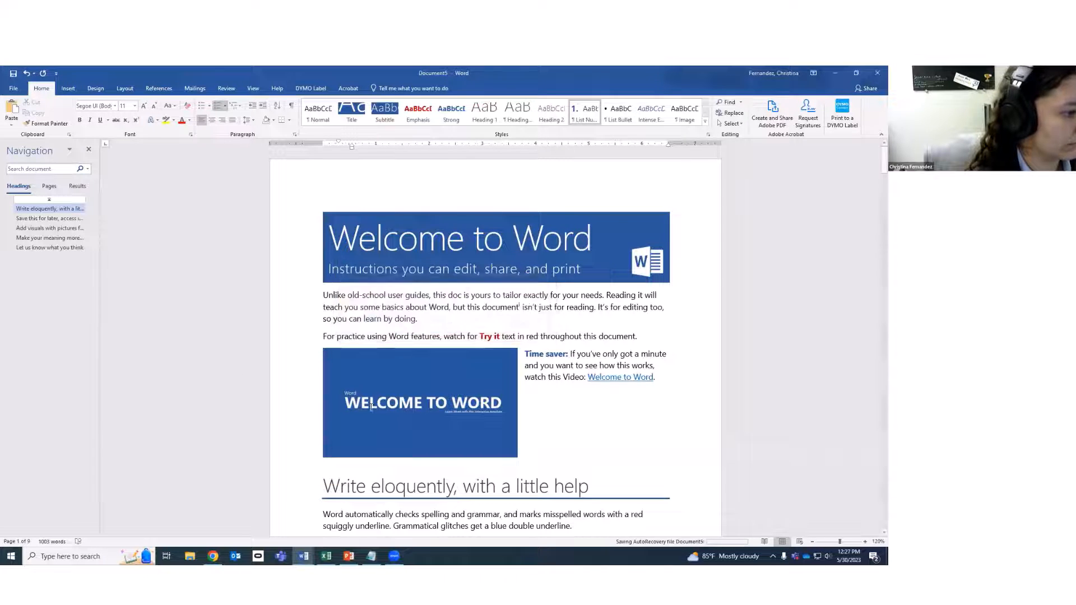
right_click(303, 556)
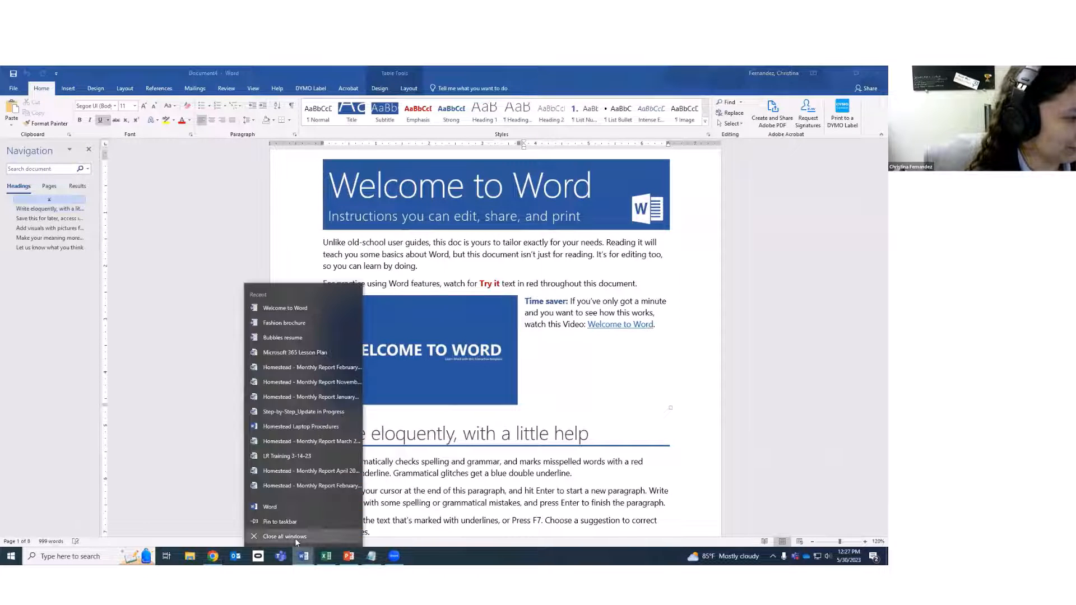
click(286, 536)
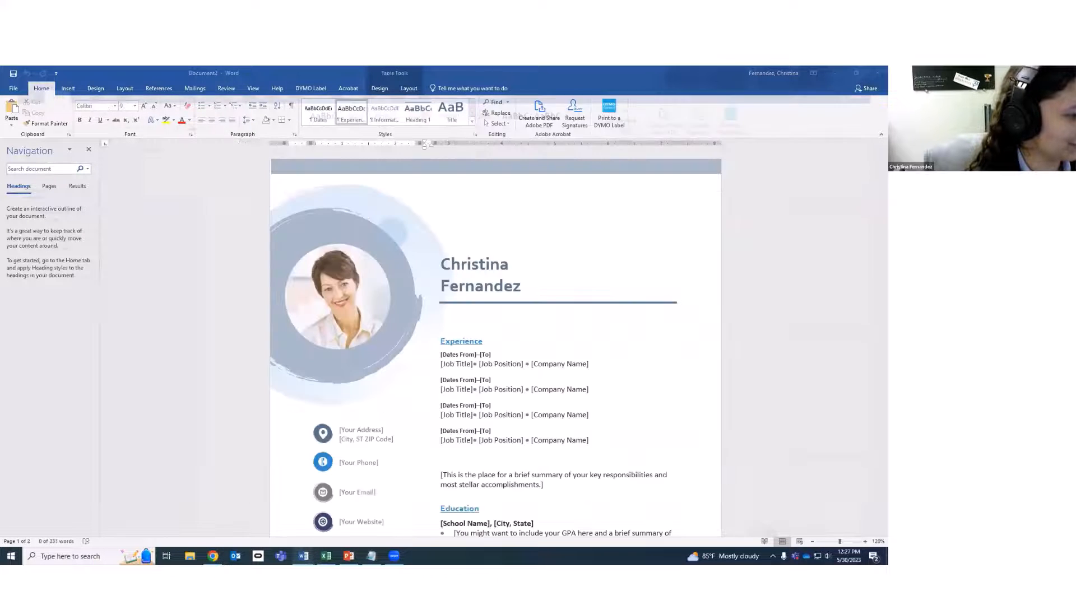
Close the Document2 résumé with Don't Save, then switch to the Welcome to Excel workbook.
mouse_move(303, 556)
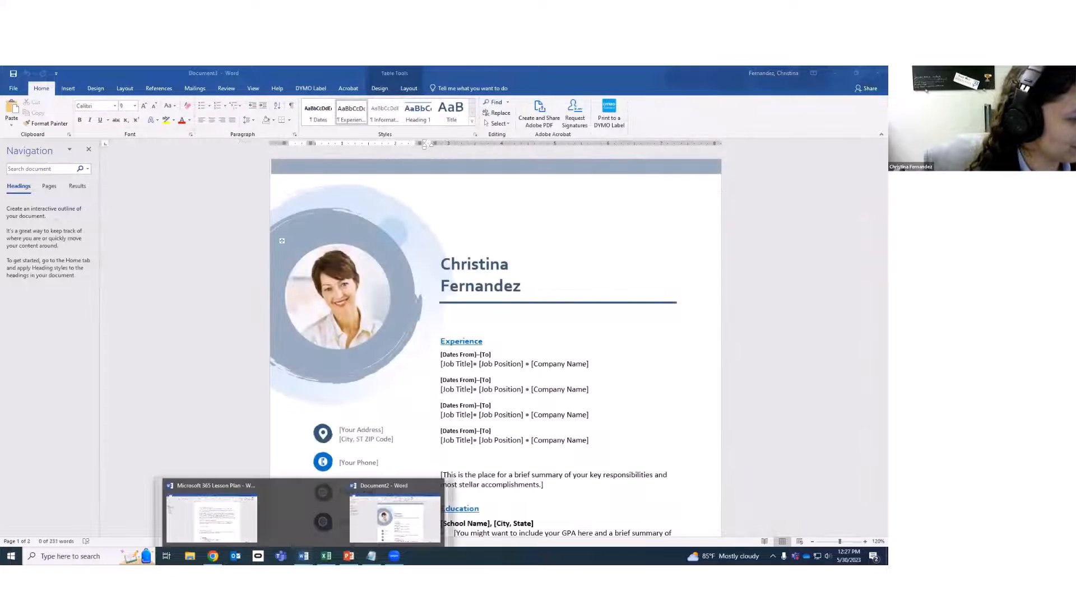
click(395, 518)
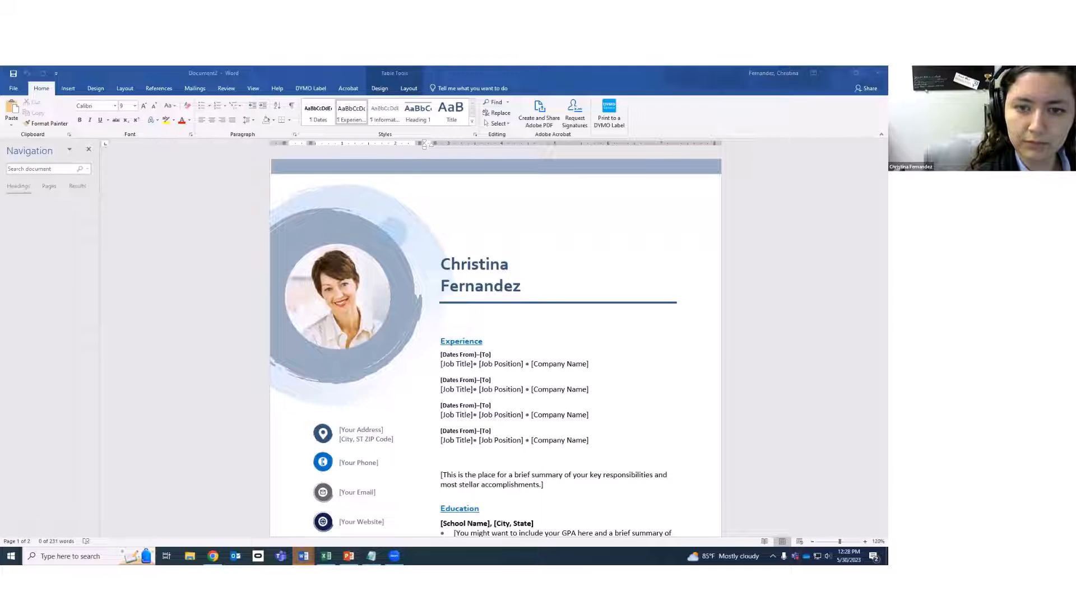
click(878, 74)
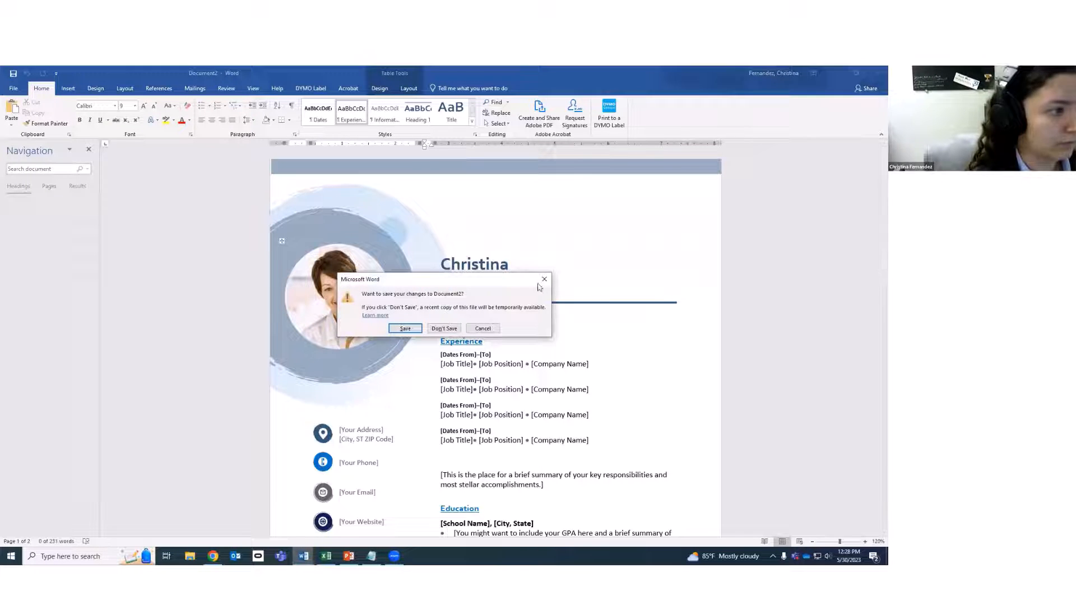
click(444, 329)
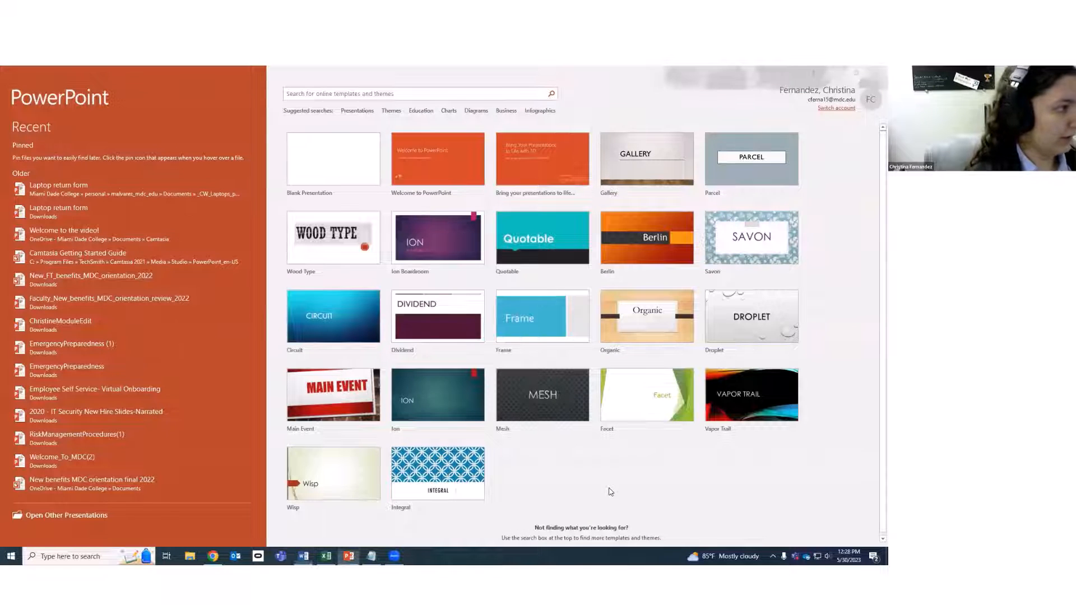
click(326, 556)
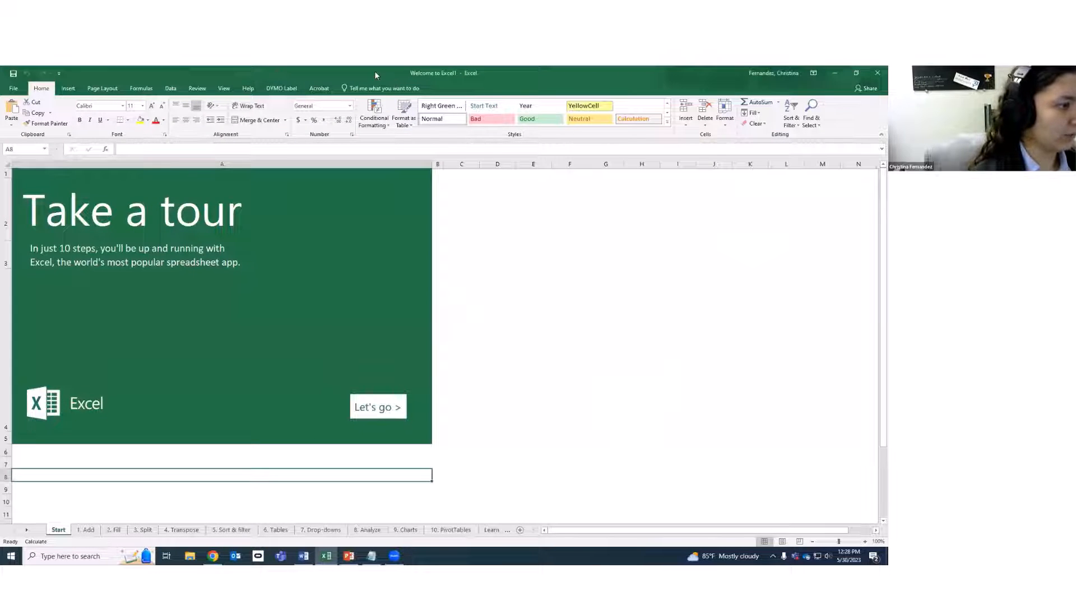
From File > New, preview the Student schedule template and create a workbook from it.
click(13, 89)
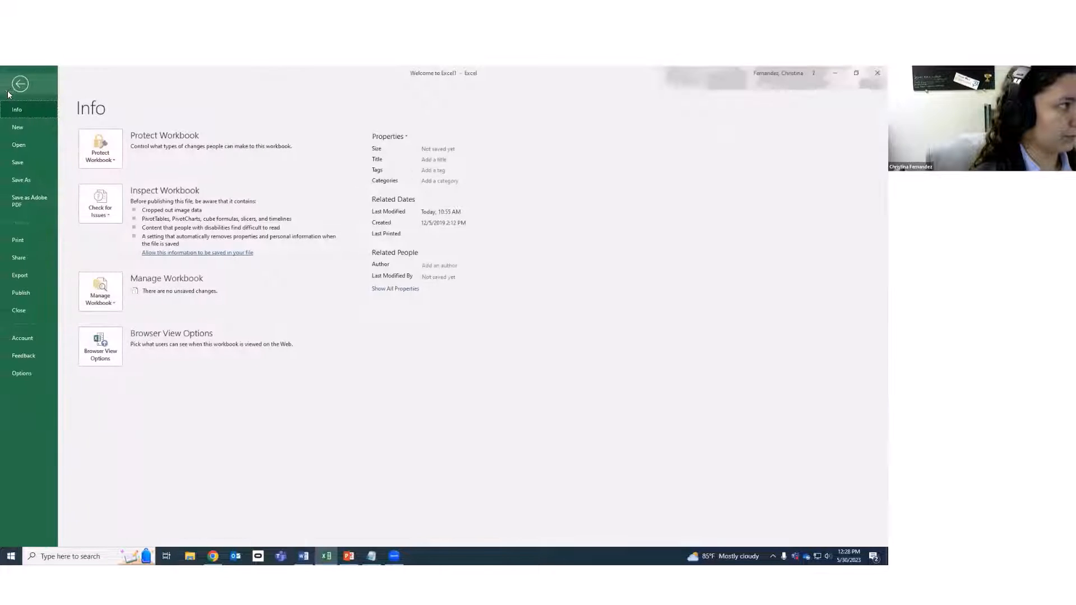
click(22, 124)
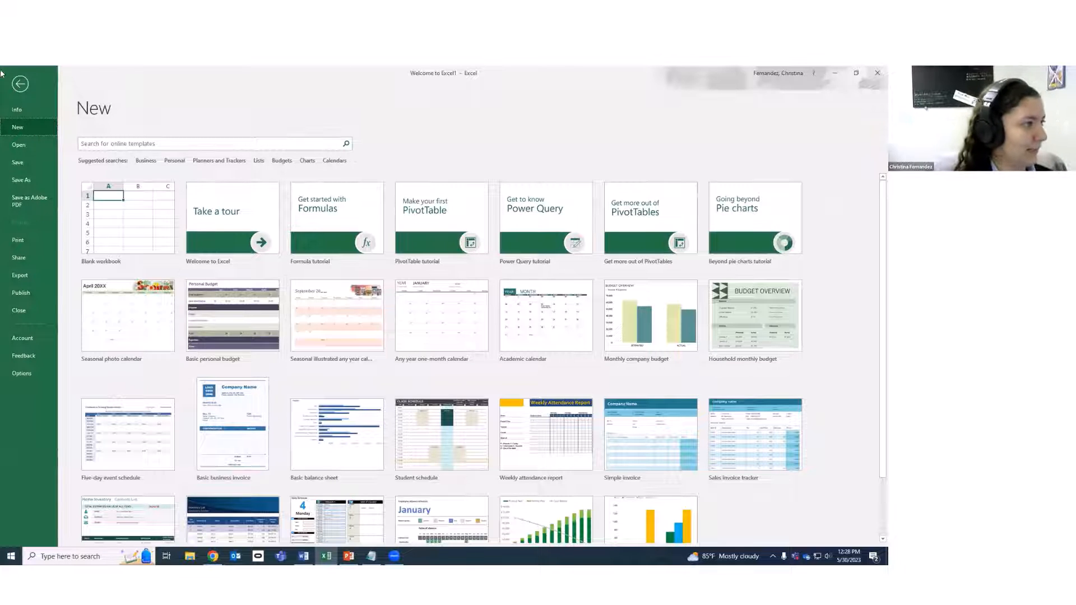
click(20, 84)
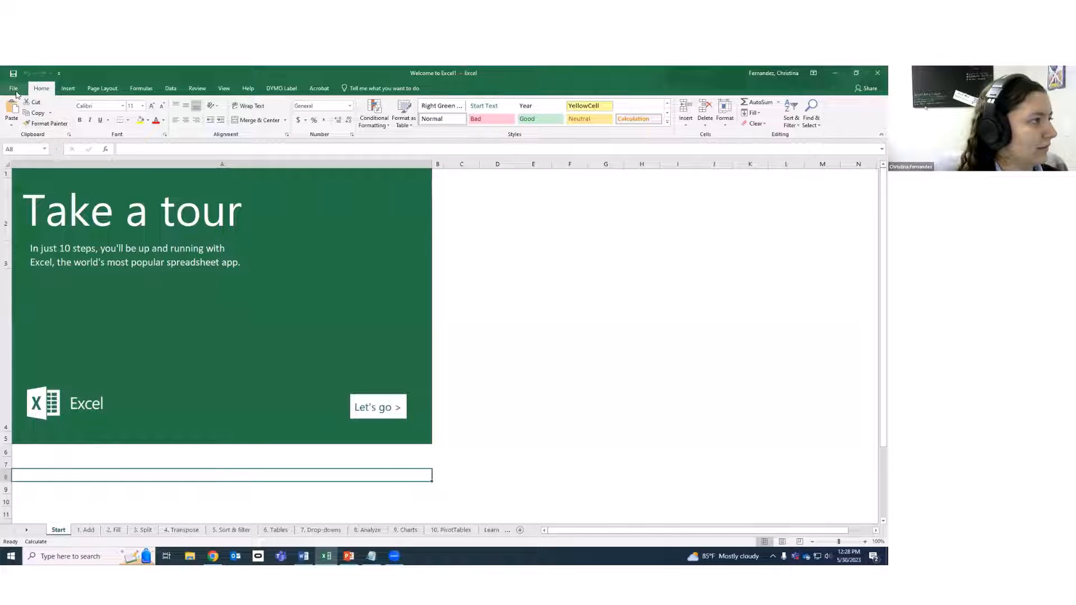
click(16, 91)
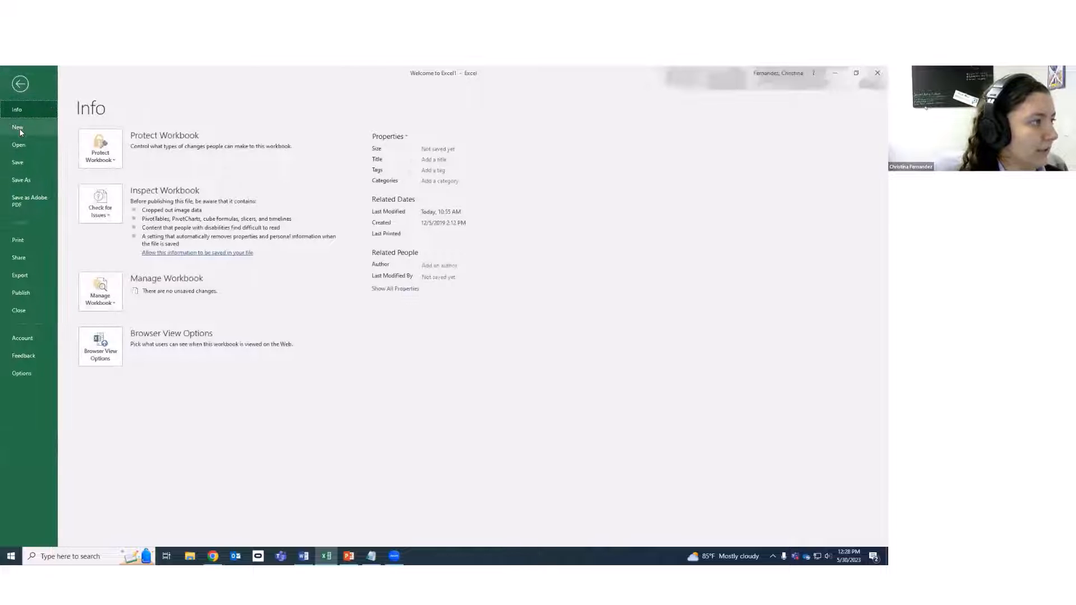
click(13, 90)
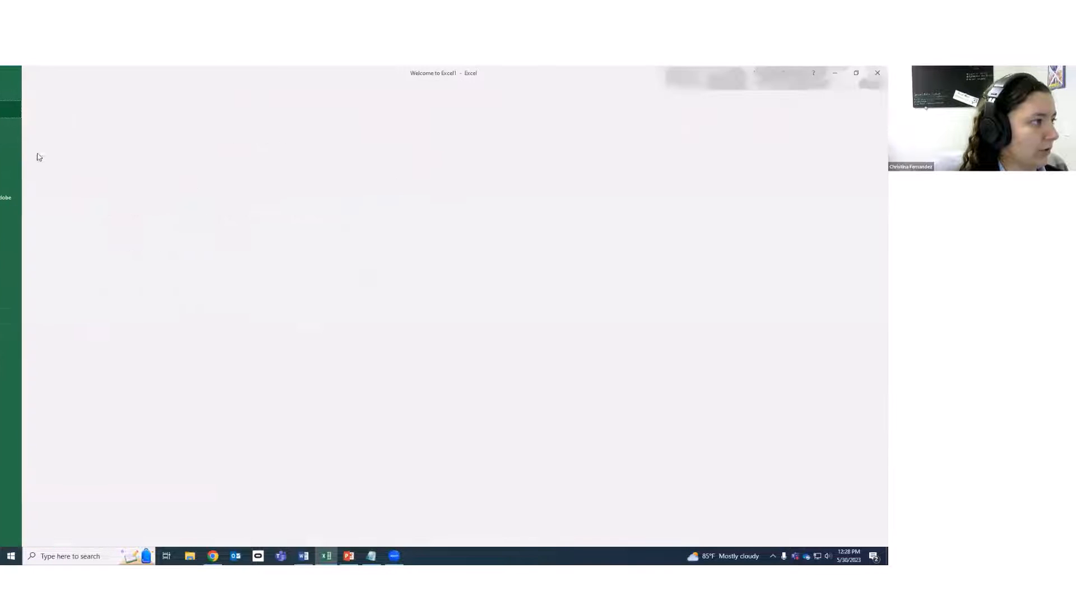
click(25, 129)
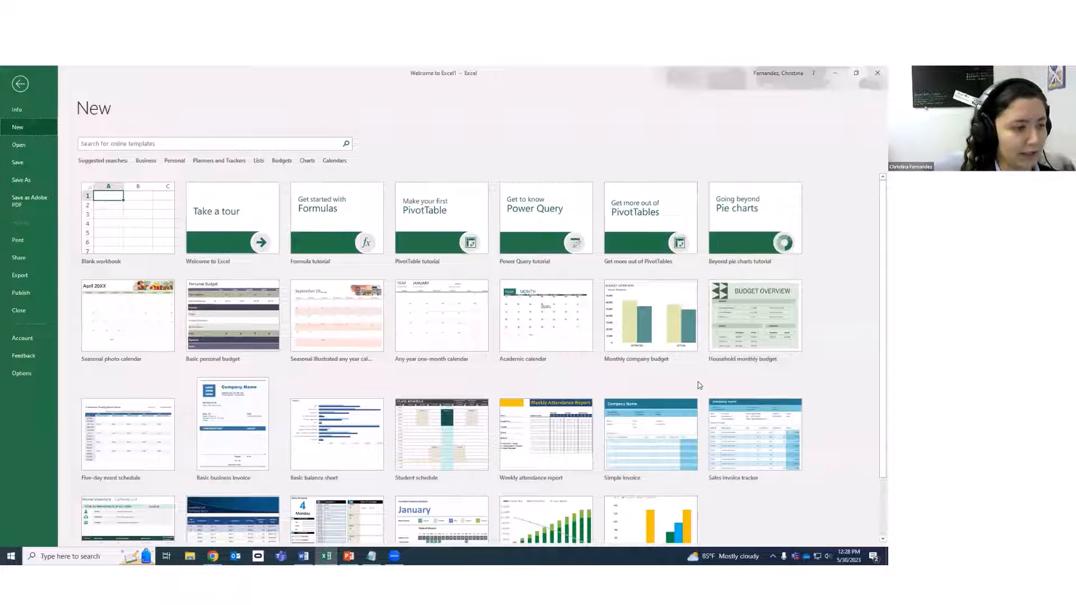
scroll(851, 425, down, 2)
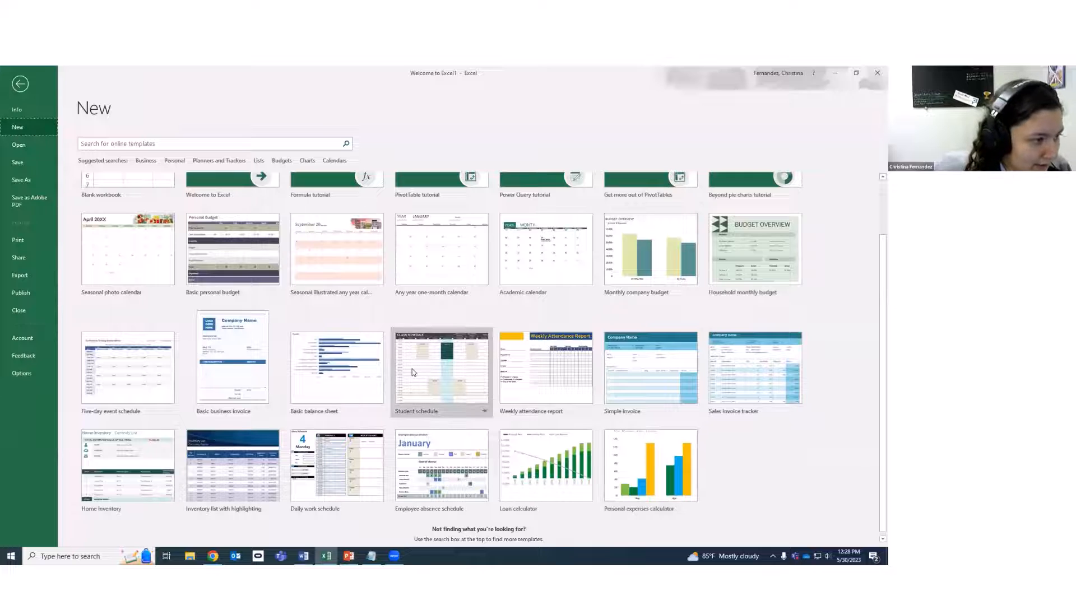
click(424, 373)
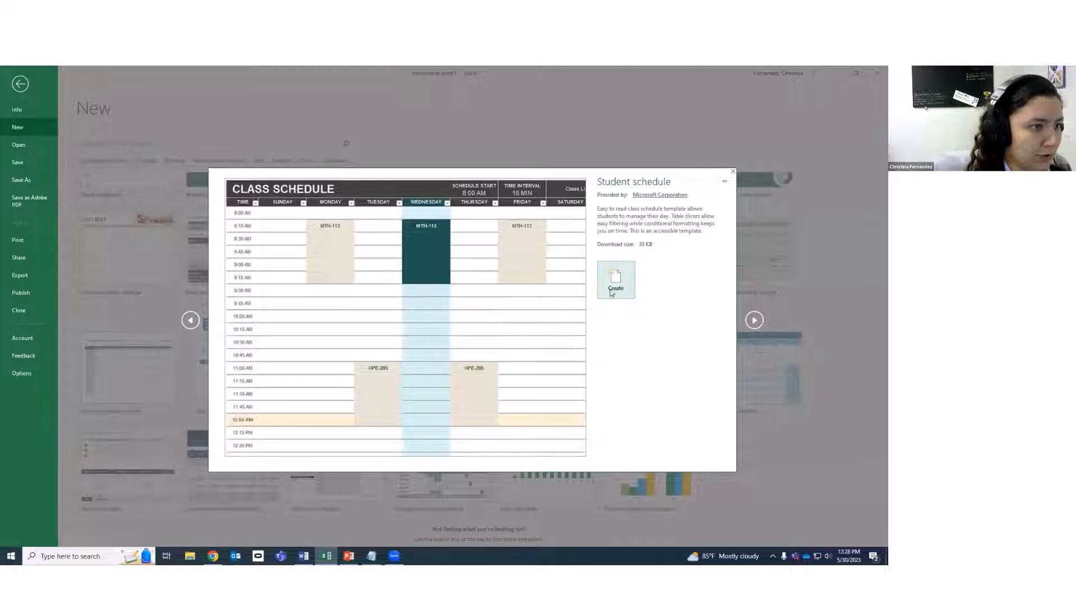
click(613, 289)
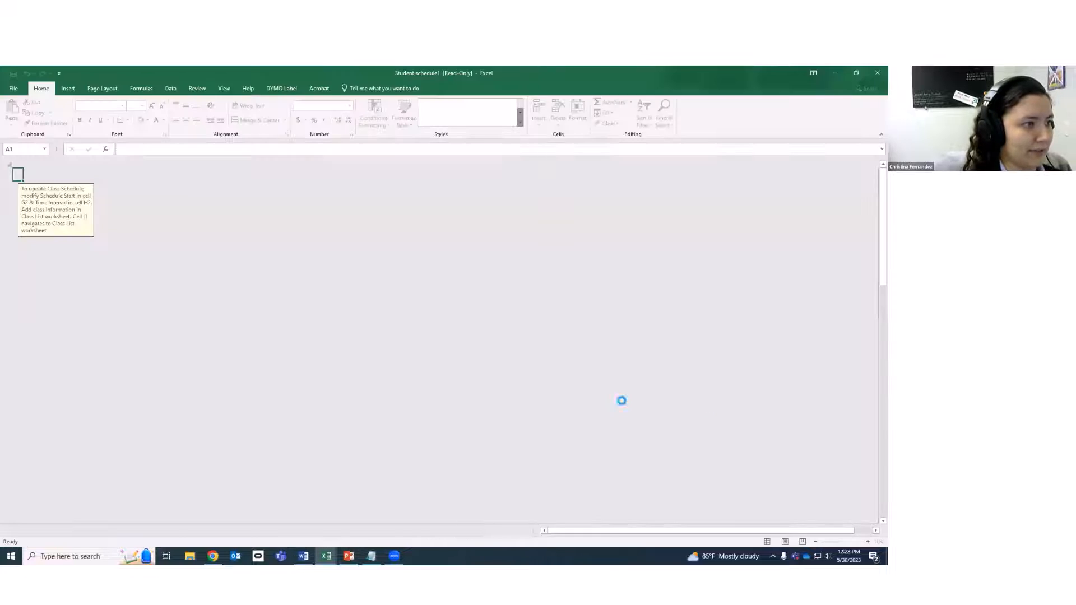
Check several Wednesday-column cells on the Class Schedule sheet, then open the File Info page.
scroll(241, 327, down, 6)
scroll(252, 372, up, 3)
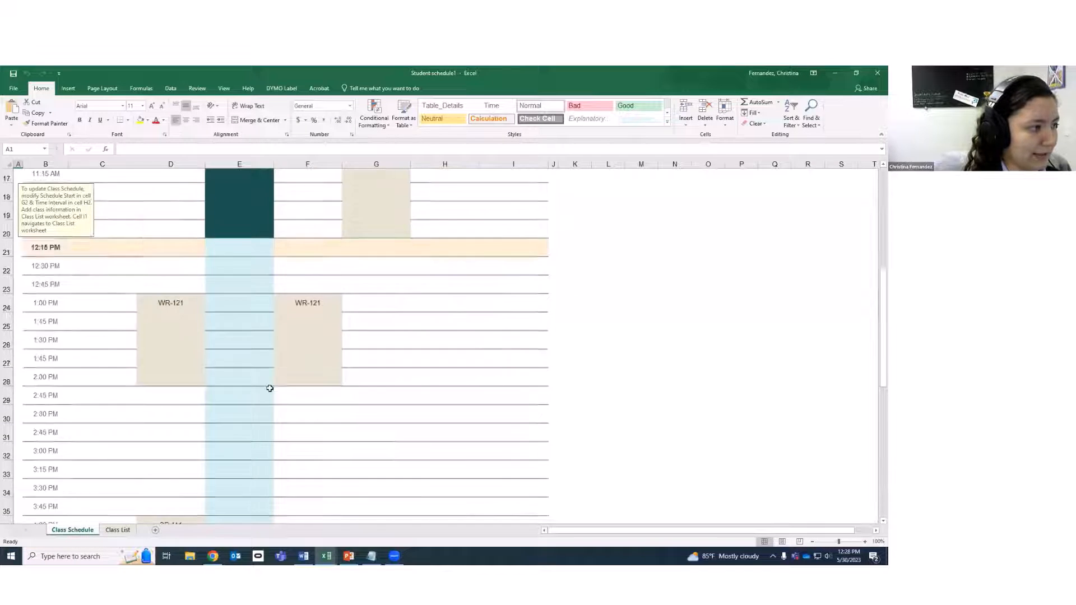
click(318, 416)
click(311, 402)
click(312, 350)
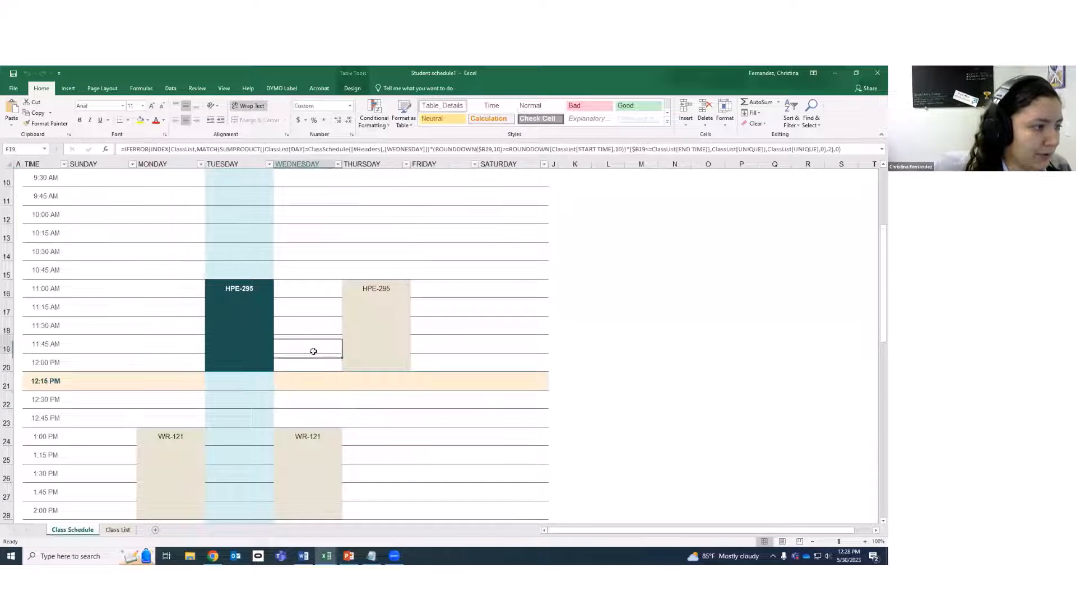
click(311, 311)
click(308, 260)
scroll(308, 261, up, 3)
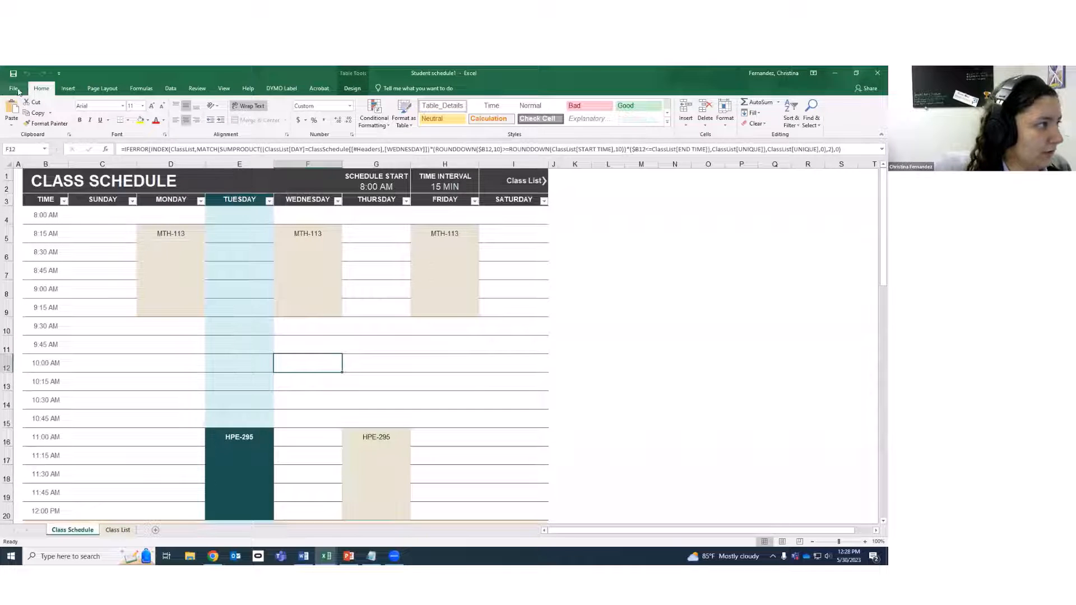
click(13, 88)
Scroll the New template gallery, try the template search, then preview the Take a tour template.
click(21, 128)
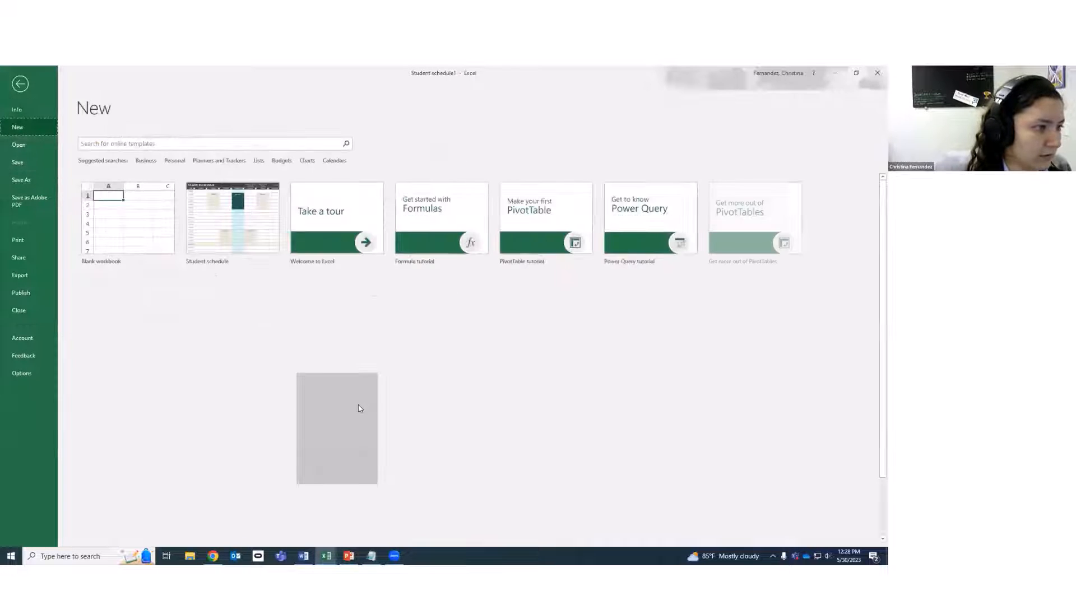
scroll(712, 443, down, 1)
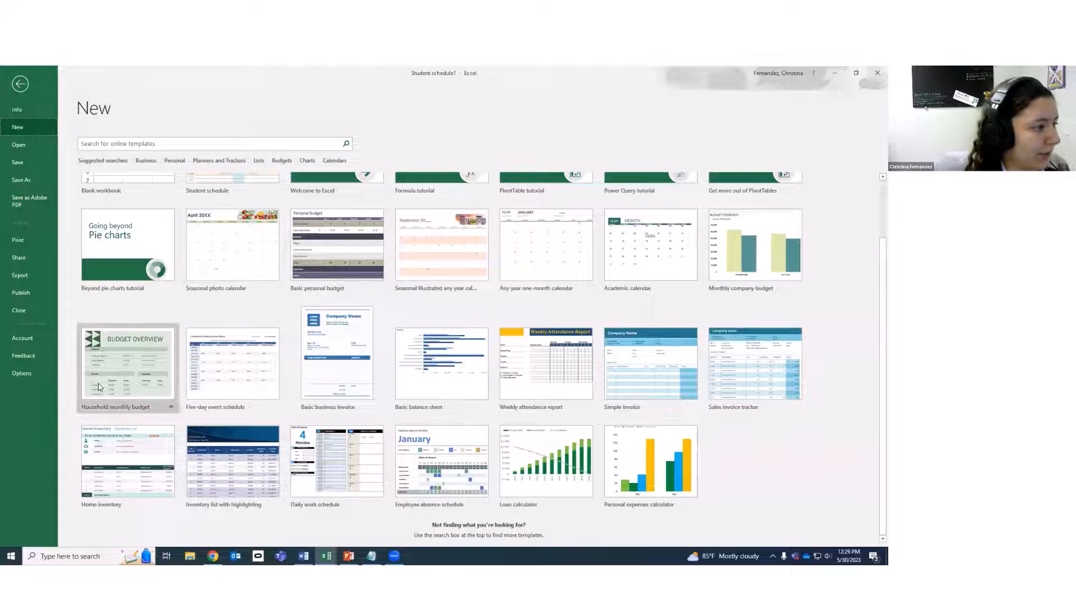
click(128, 523)
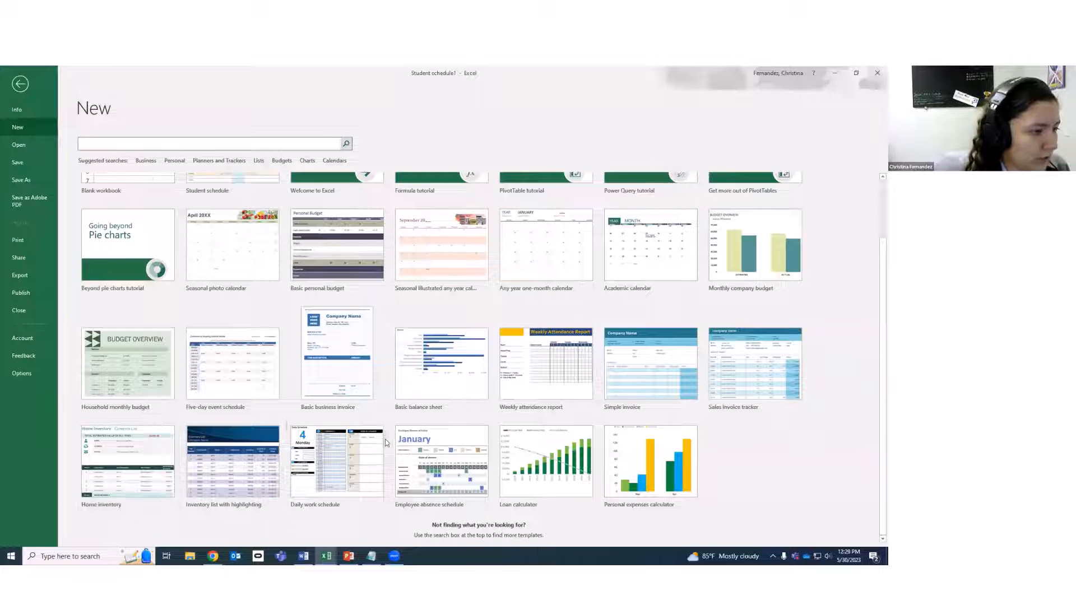
scroll(475, 491, up, 1)
scroll(475, 491, up, 3)
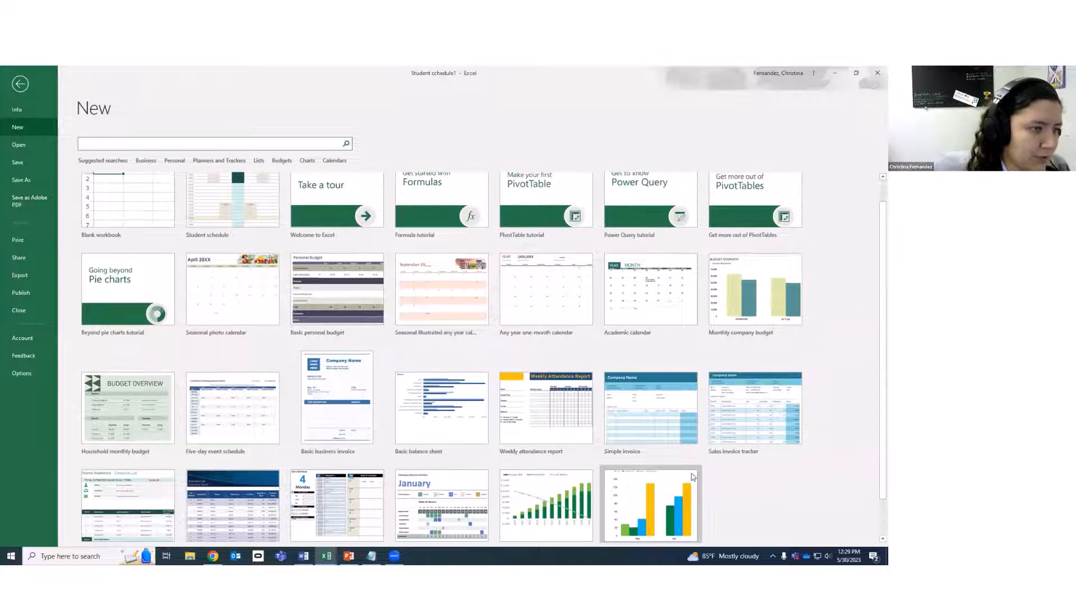
scroll(846, 468, up, 1)
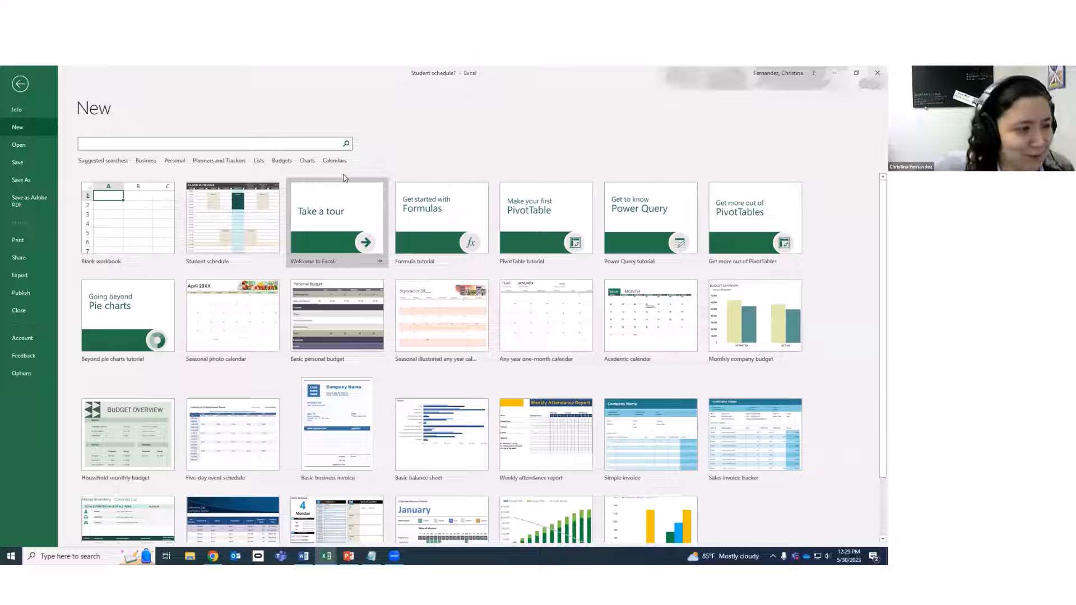
click(591, 123)
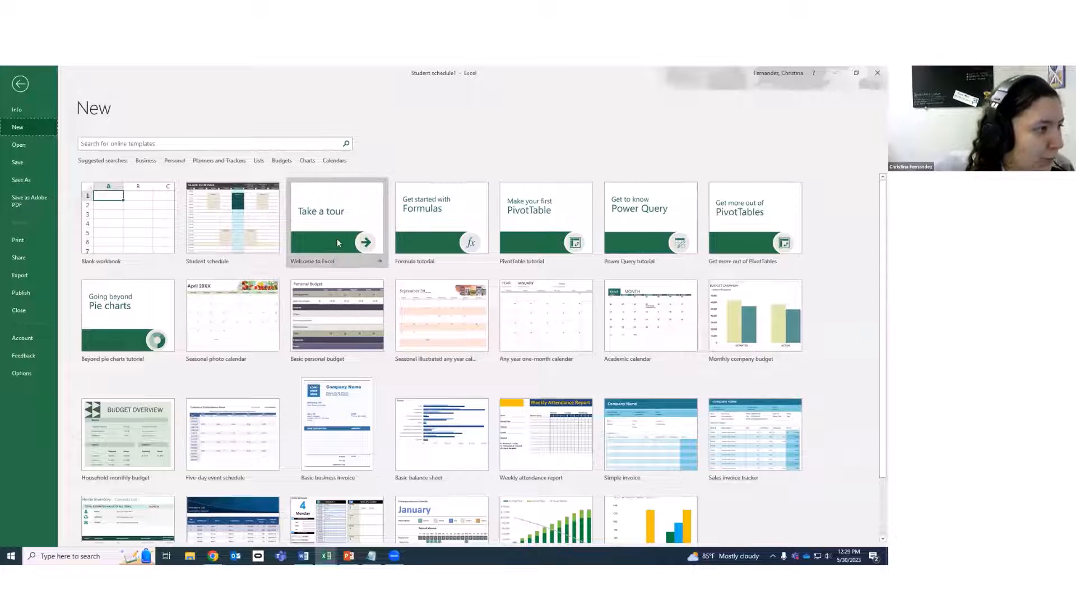
click(334, 222)
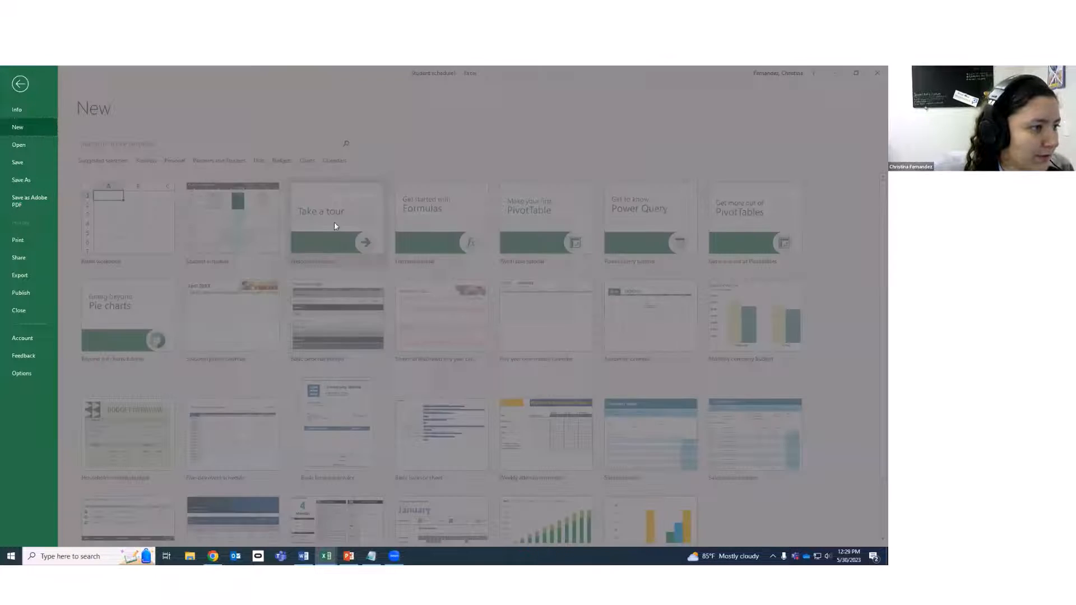
Create the Welcome to Excel2 workbook, select cells on its Start sheet, and move to 1. Add.
click(628, 294)
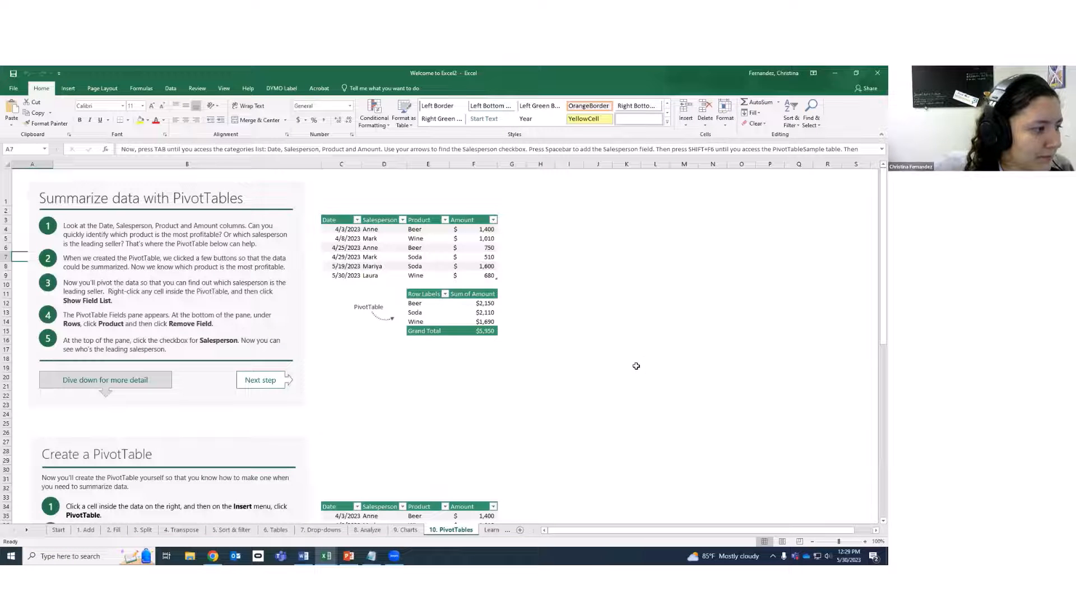
click(55, 533)
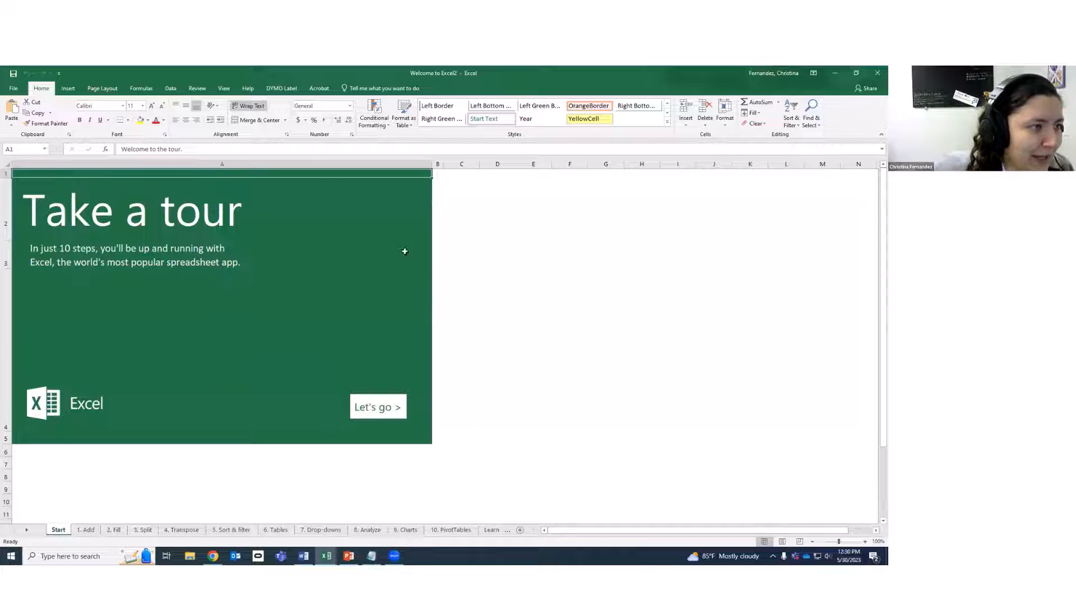
click(488, 286)
click(257, 322)
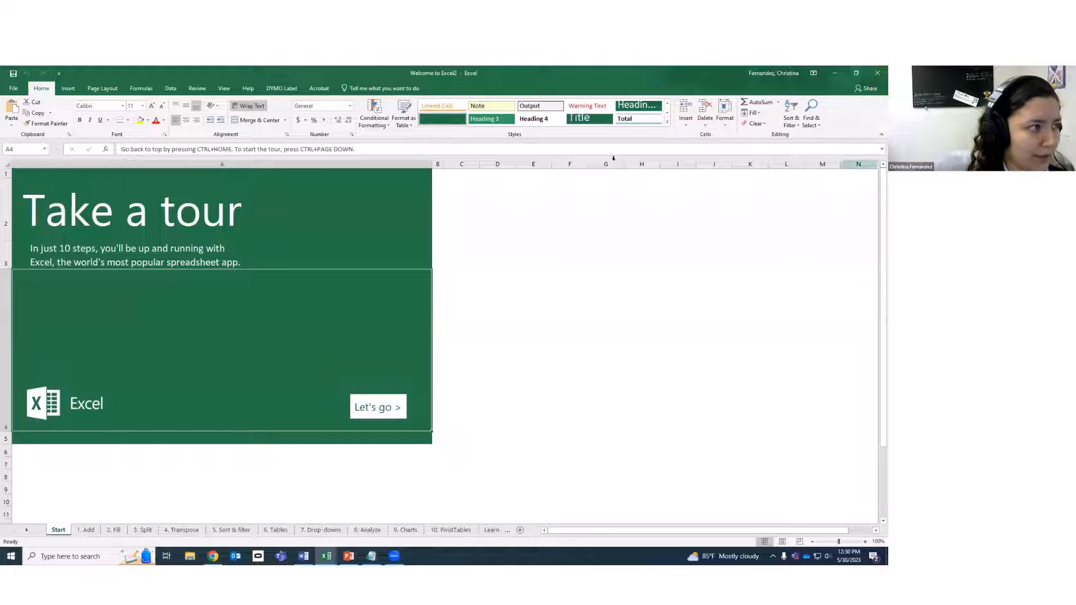
click(87, 531)
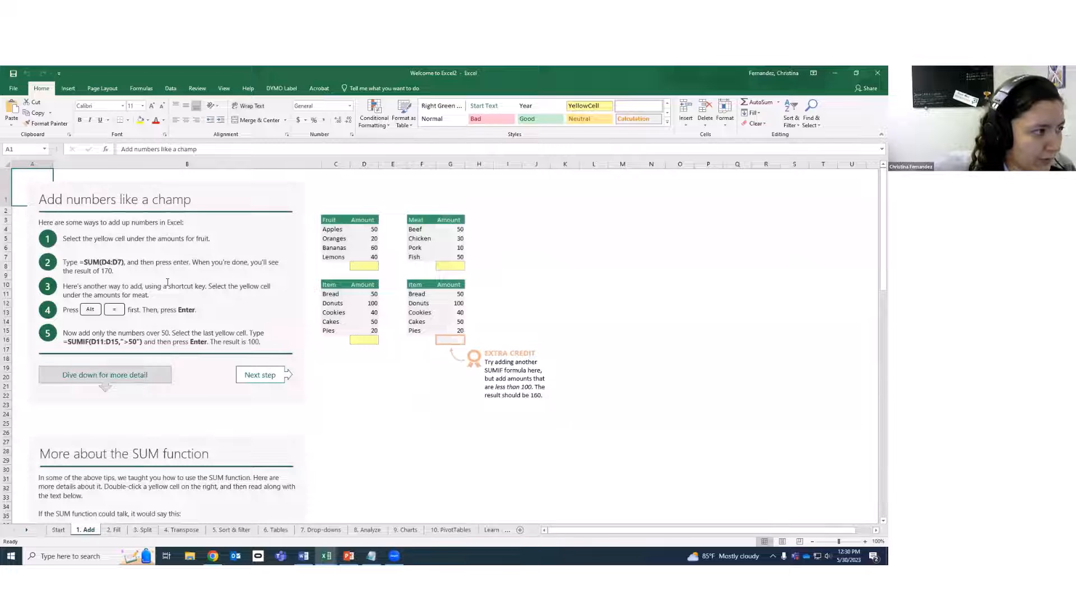
On the 1. Add sheet, select columns A through S, then rows from row 1, clearing each selection.
click(364, 368)
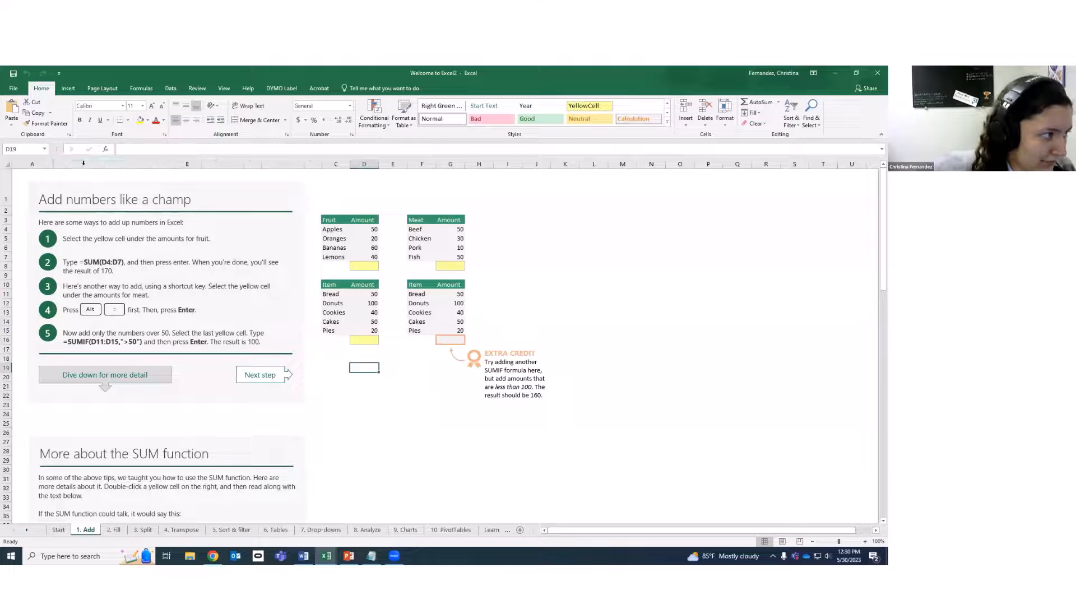
click(29, 166)
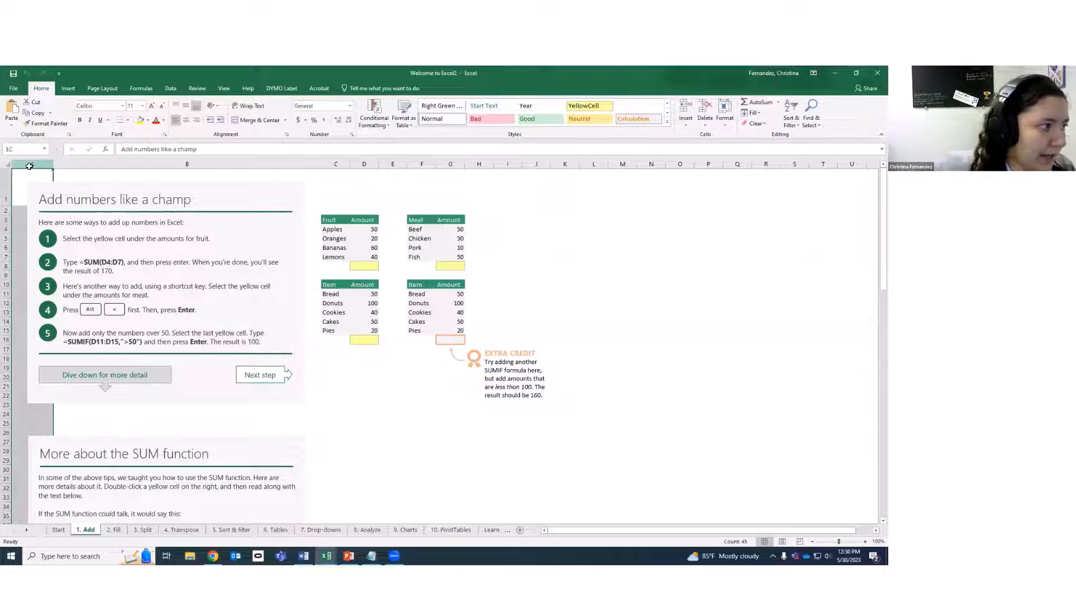
drag(73, 165, 852, 163)
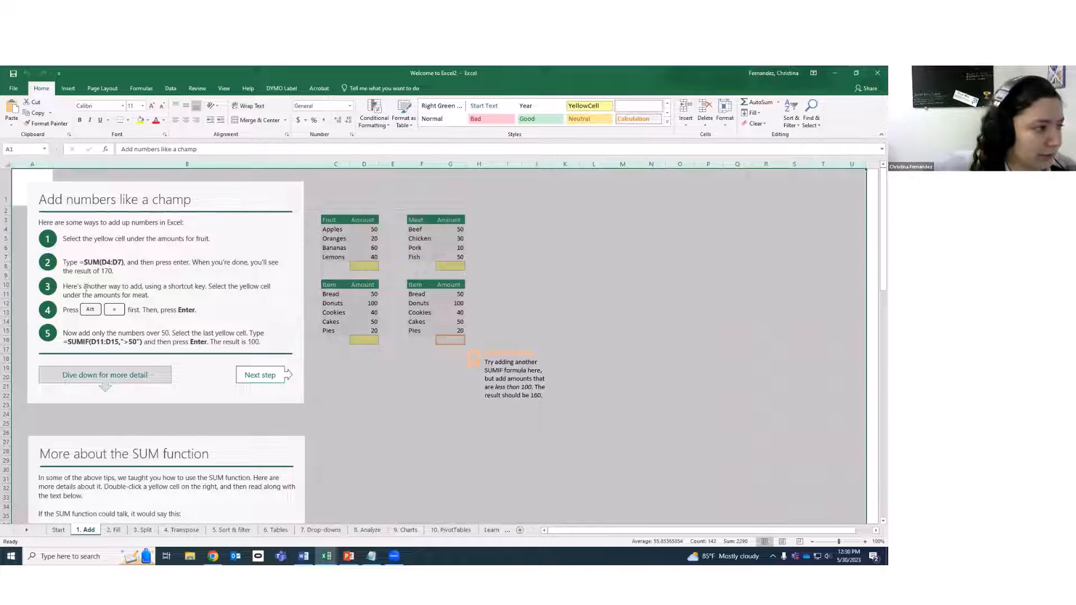
click(375, 385)
drag(7, 198, 17, 446)
click(356, 378)
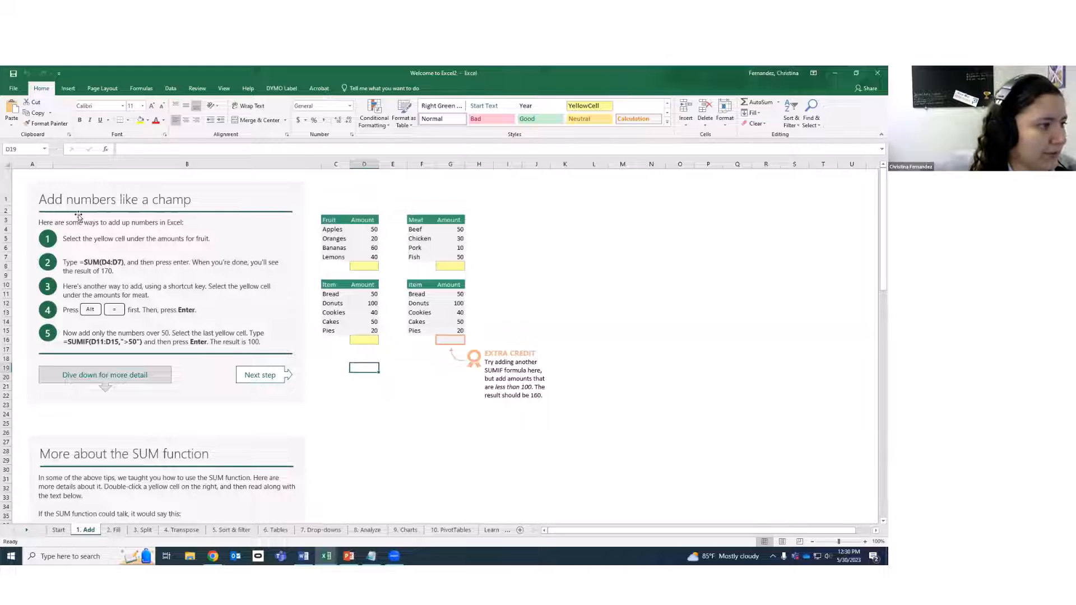
Select the step 1 instruction text, the Oranges cell, the title and the instruction graphic.
drag(66, 237, 218, 242)
click(347, 239)
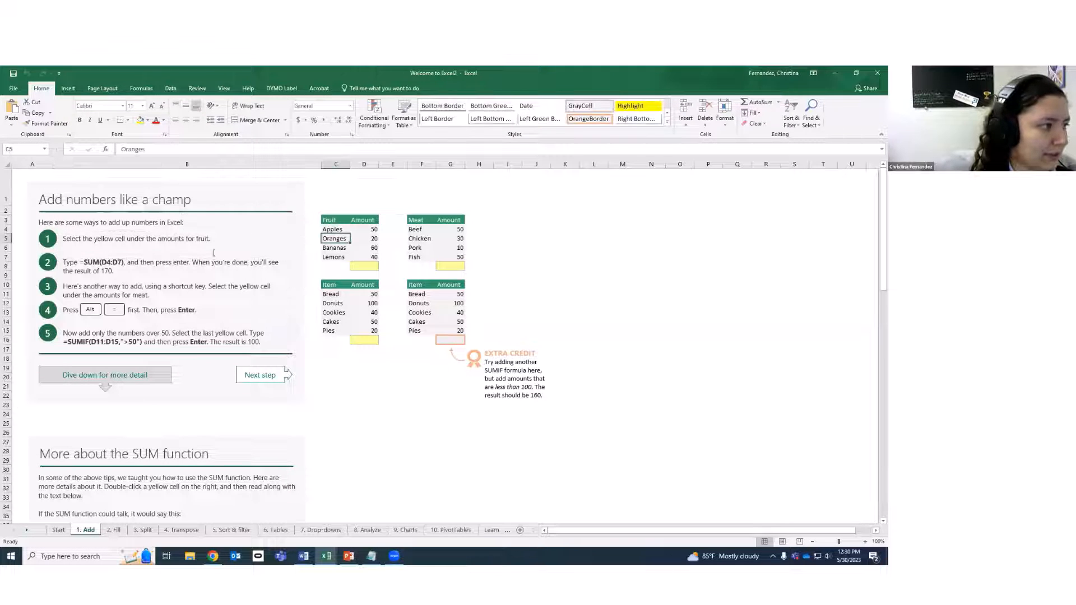
click(56, 191)
click(358, 405)
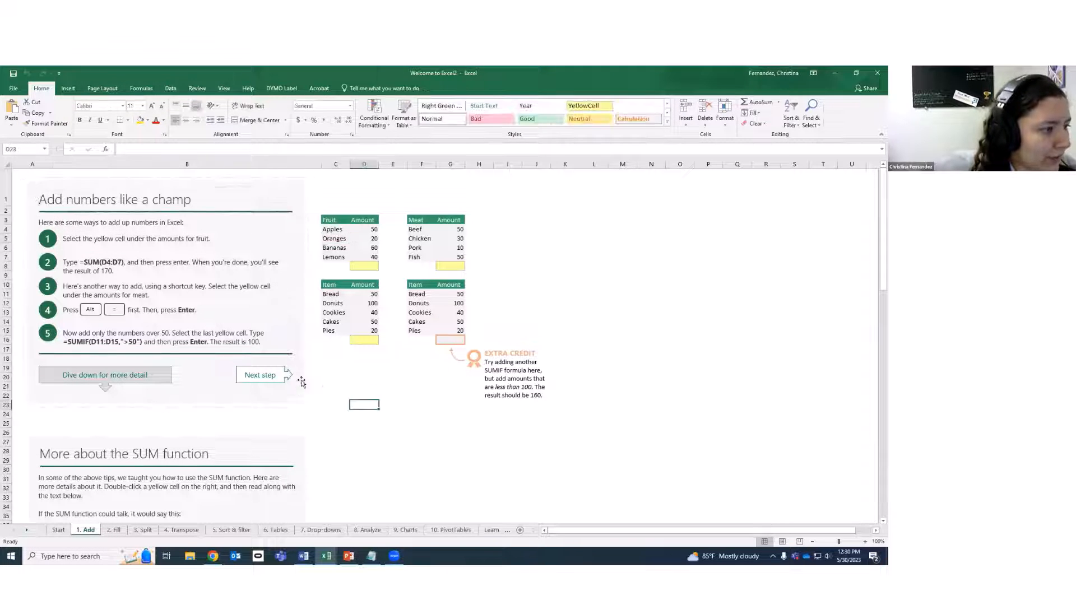
click(296, 395)
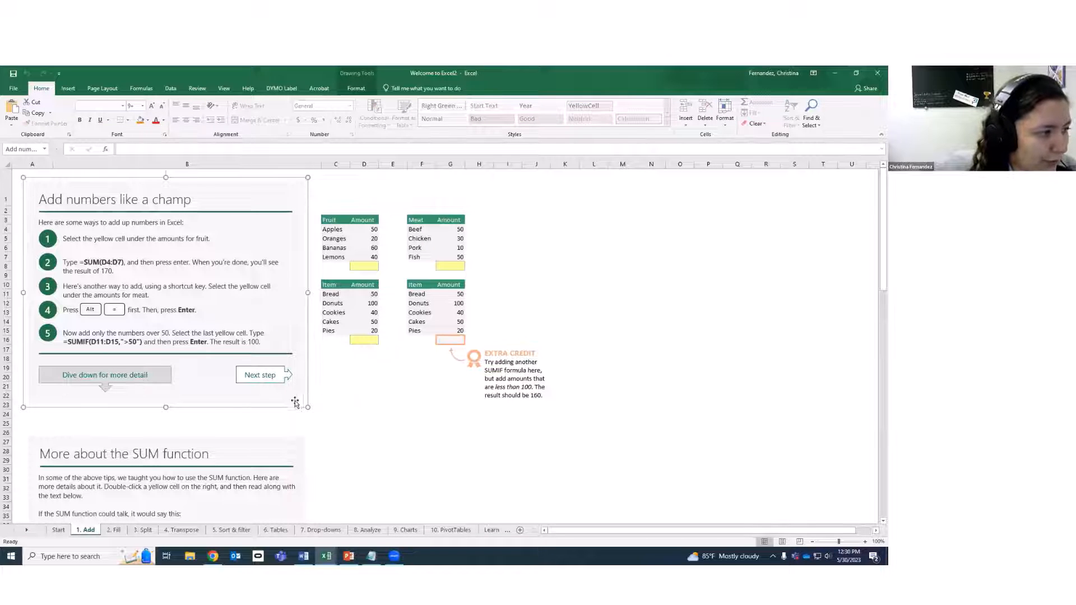
click(336, 394)
click(305, 397)
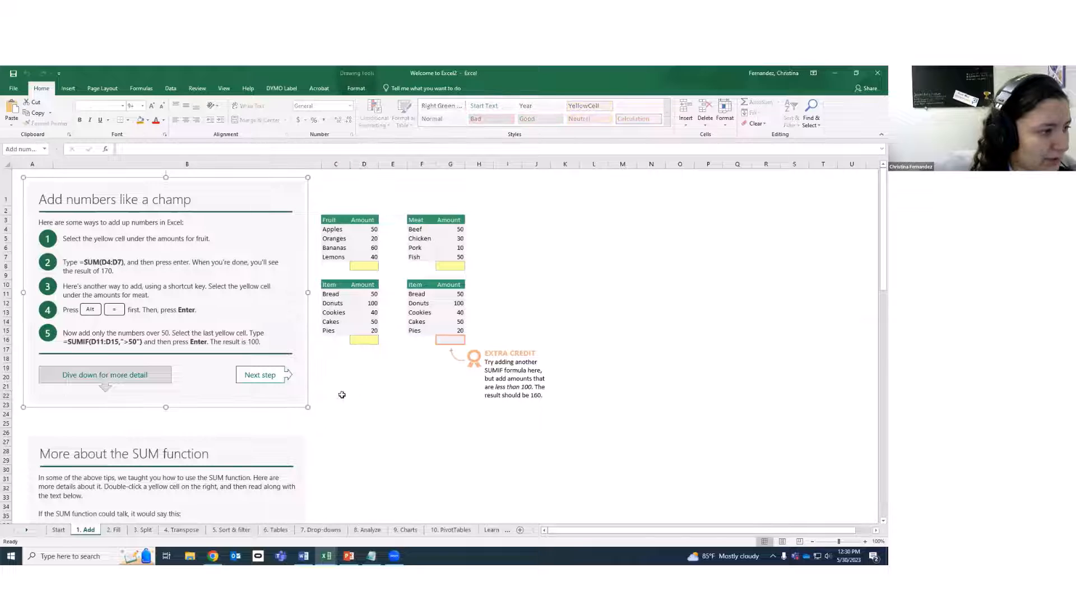
click(341, 396)
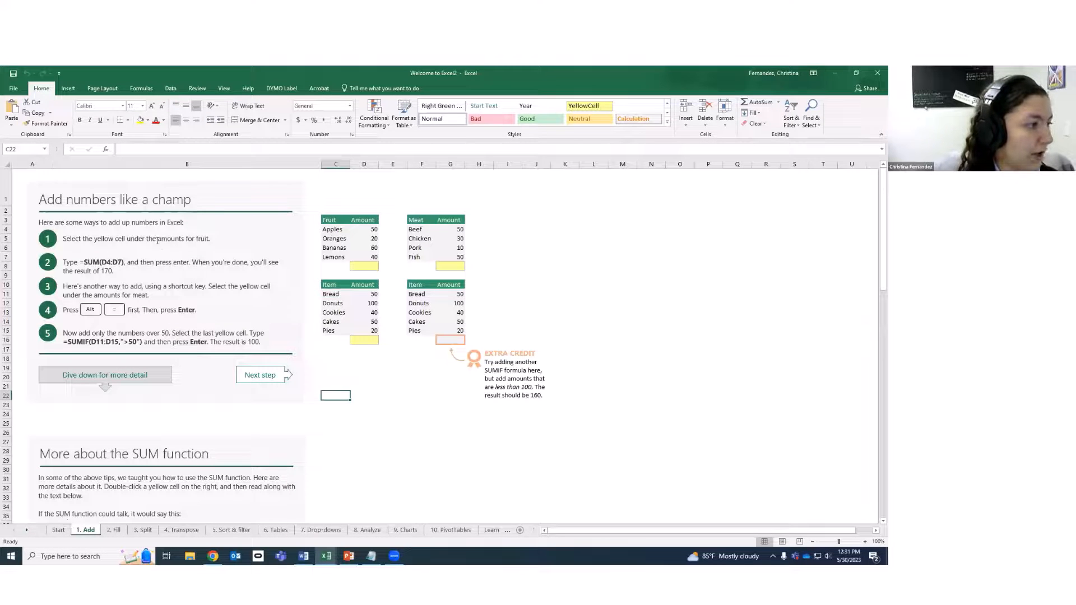
Check the step 2 text, the Item table and the yellow total cell, then go to 2. Fill.
click(88, 261)
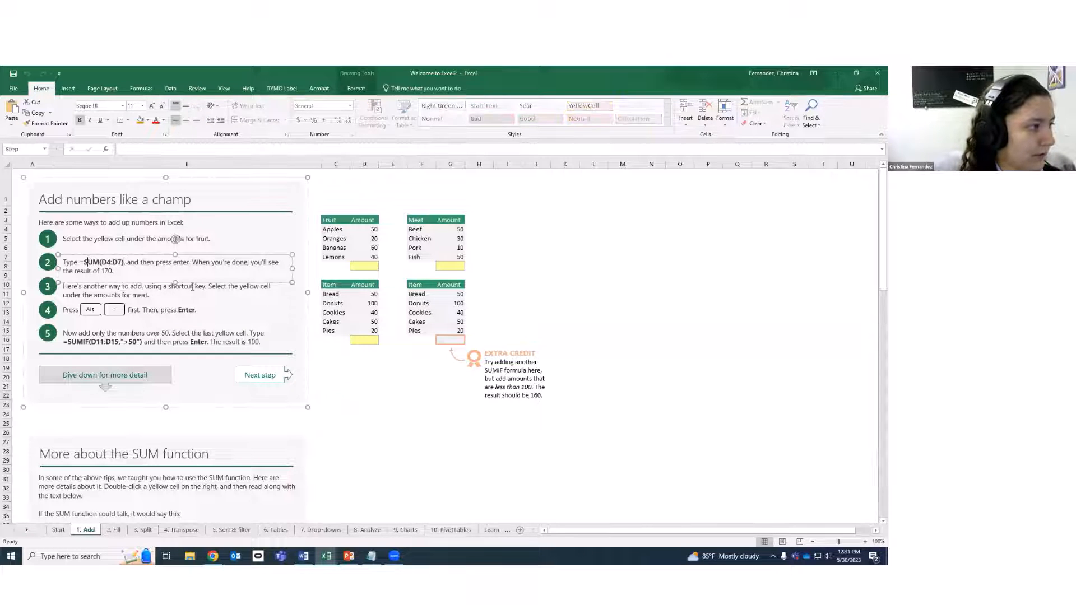
click(336, 387)
click(403, 430)
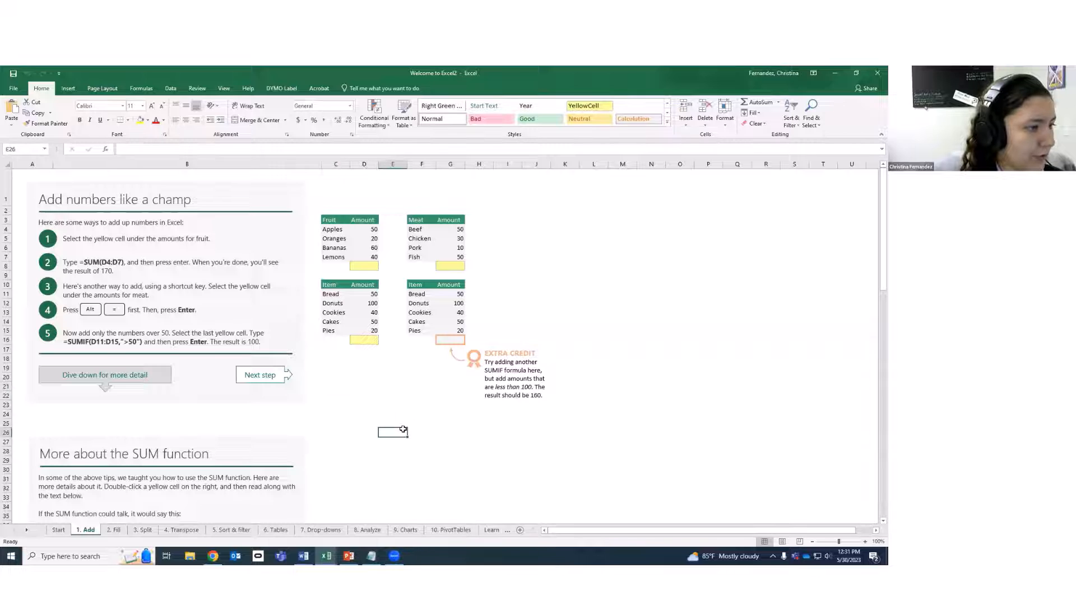
scroll(403, 430, down, 11)
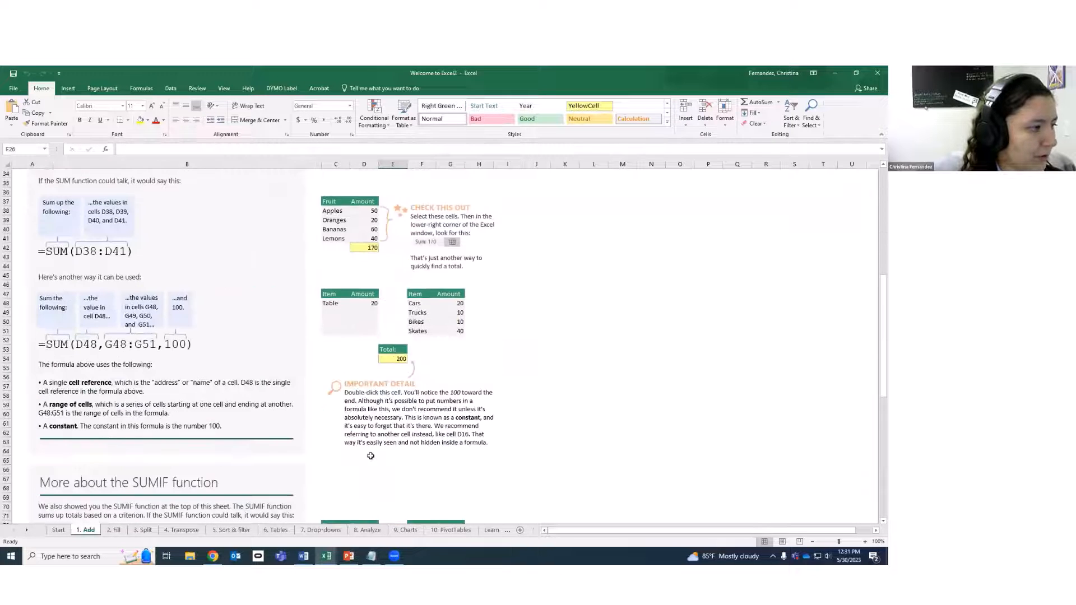
scroll(370, 456, up, 11)
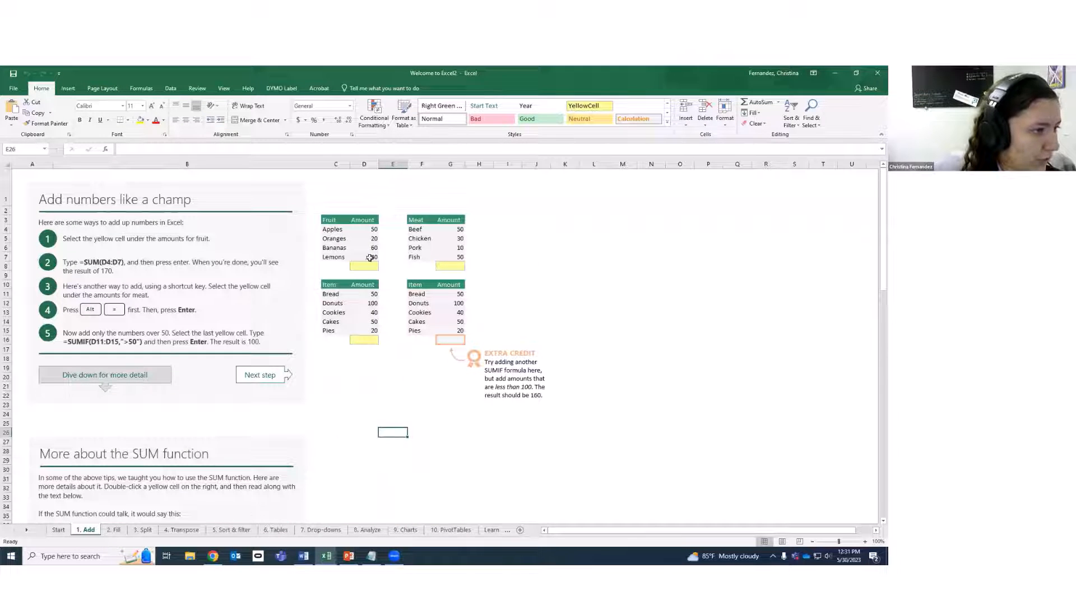
click(366, 312)
click(367, 267)
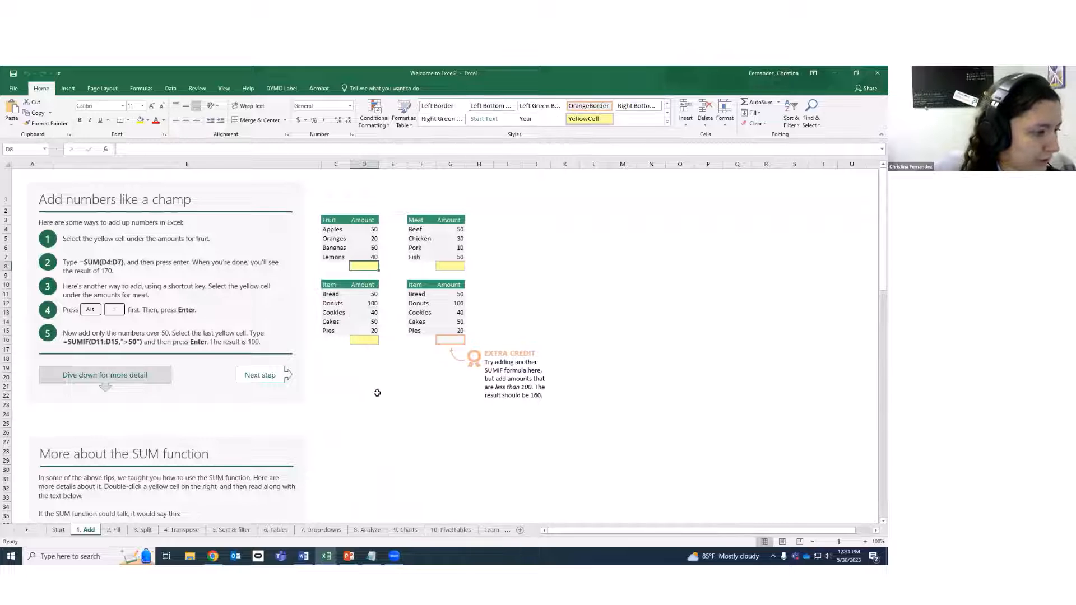
click(118, 531)
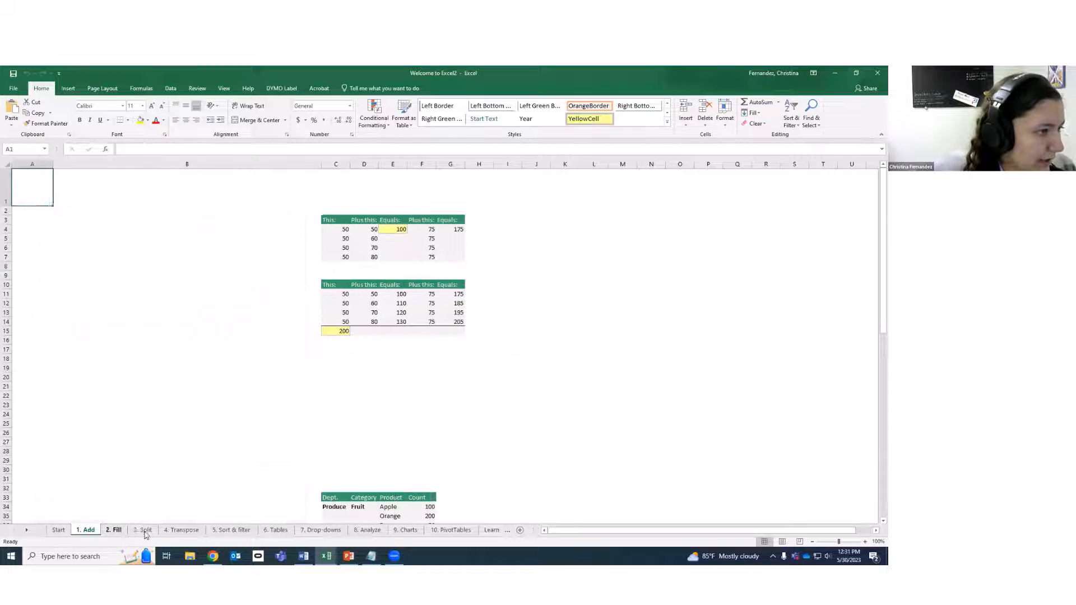
Step through 3. Split, 4. Transpose and 5. Sort & filter to 6. Tables, selecting the Dec and Department headings.
click(144, 531)
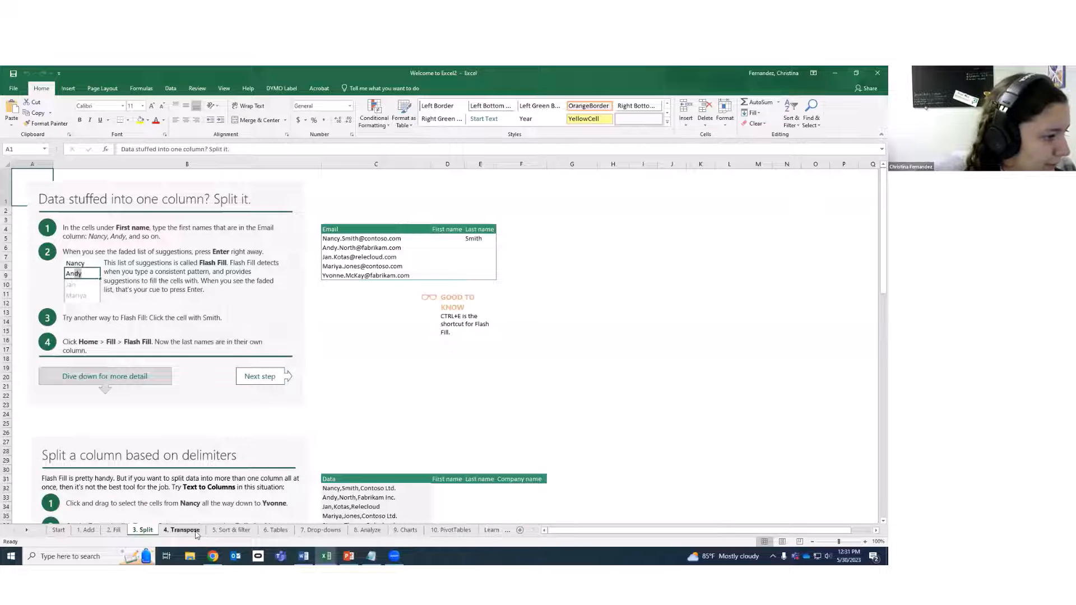
click(185, 531)
click(230, 531)
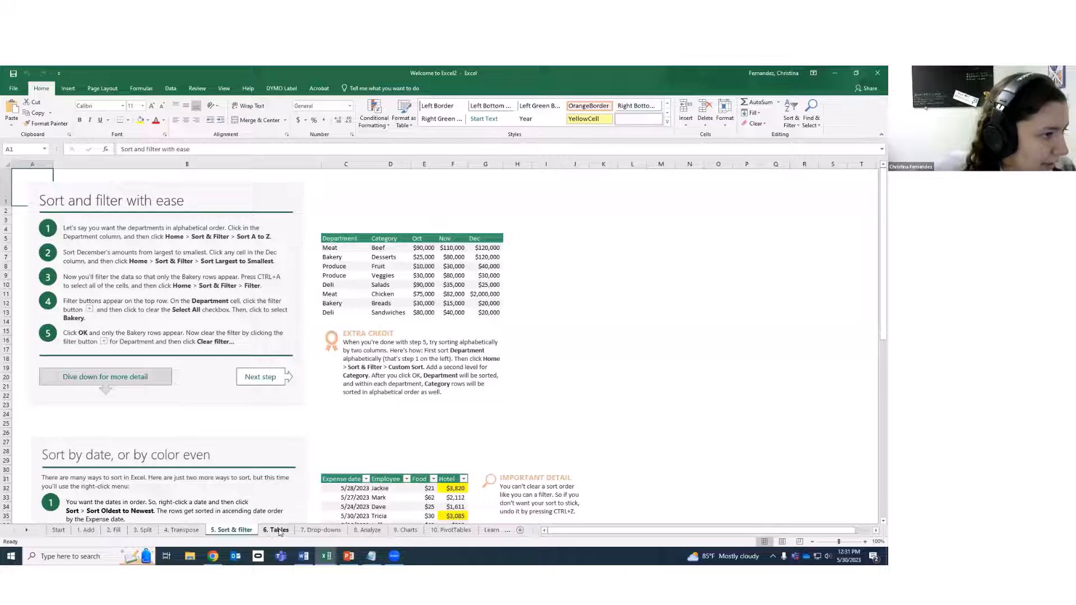
click(279, 531)
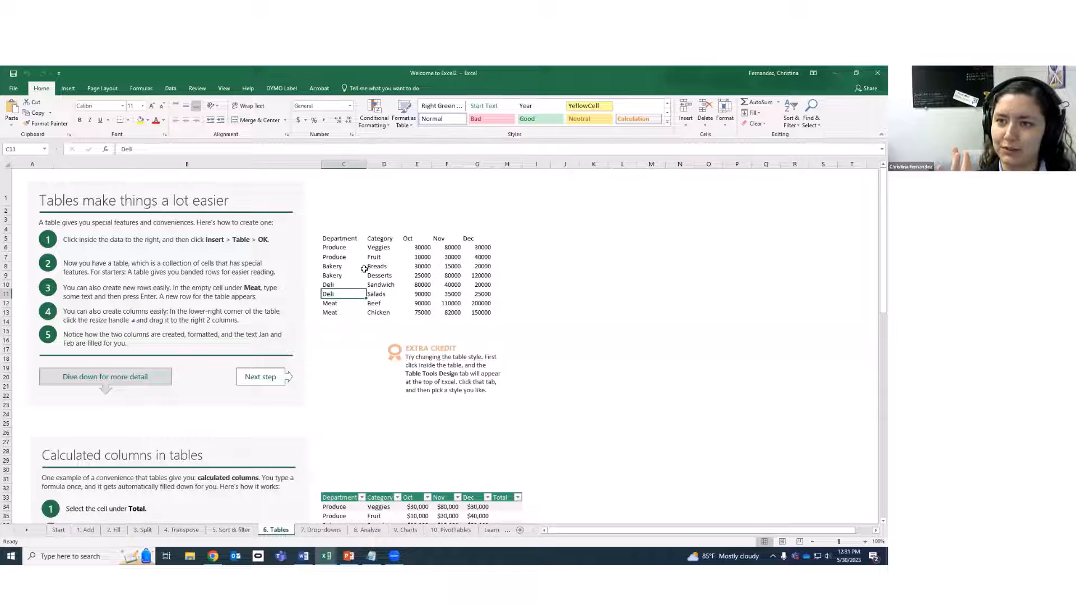
click(474, 239)
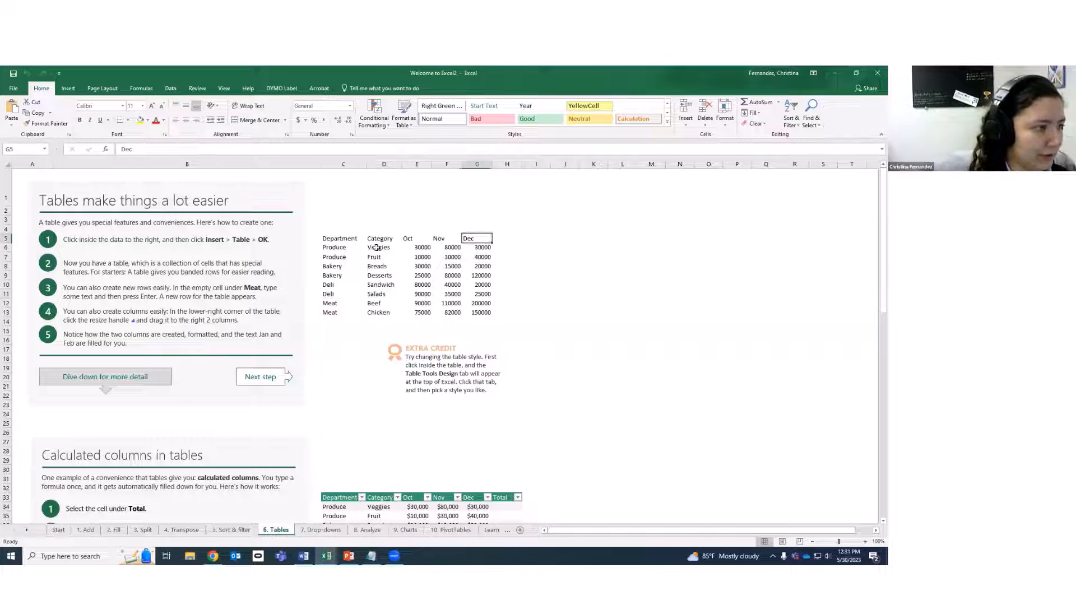
click(339, 239)
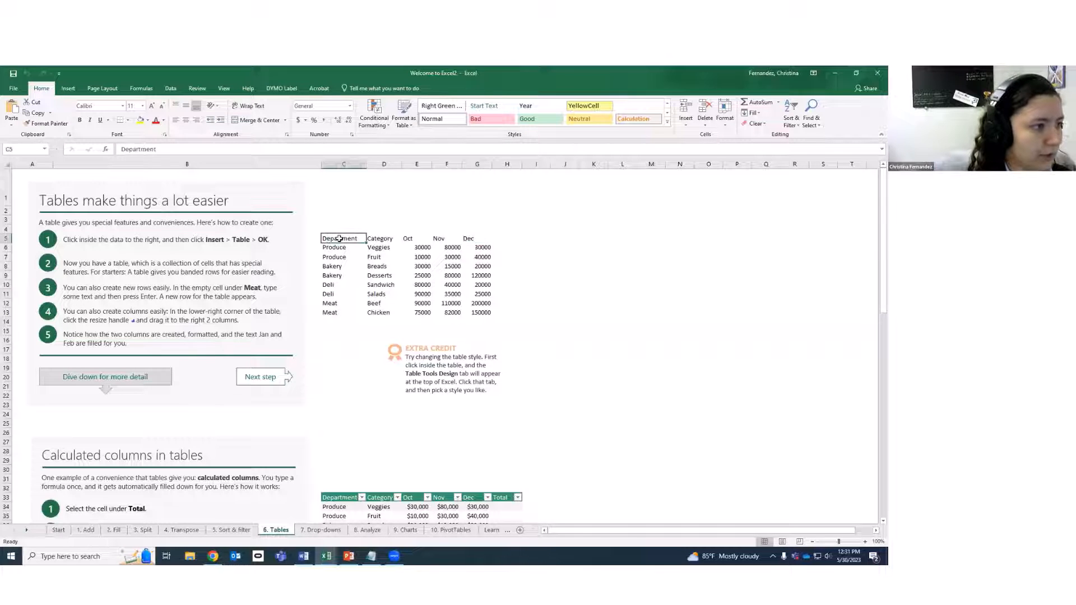
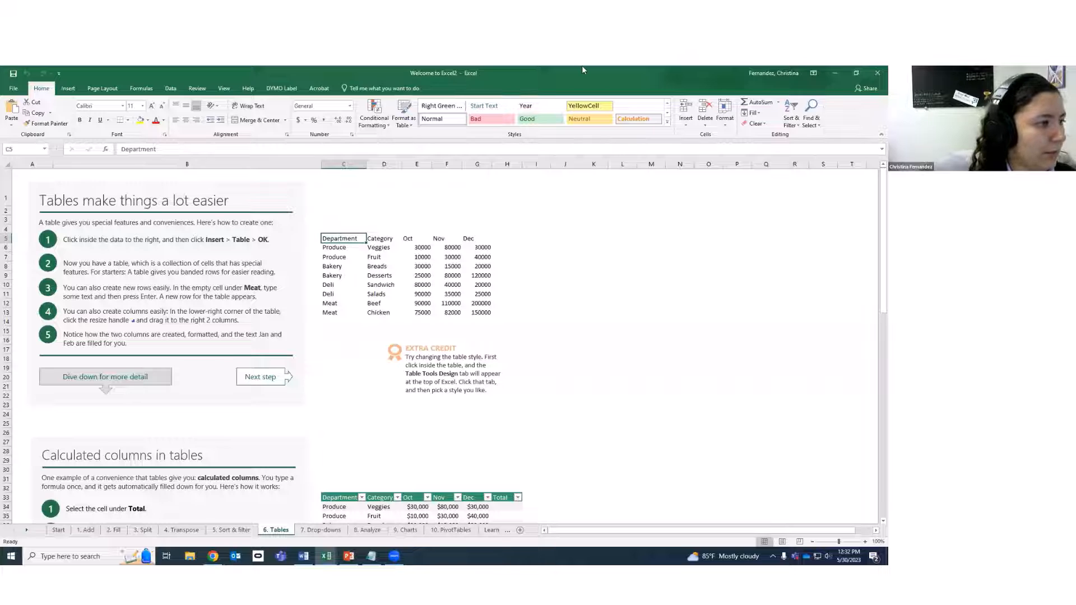
Click through the header cells and down the Department column from Produce to Meat.
click(403, 306)
click(352, 227)
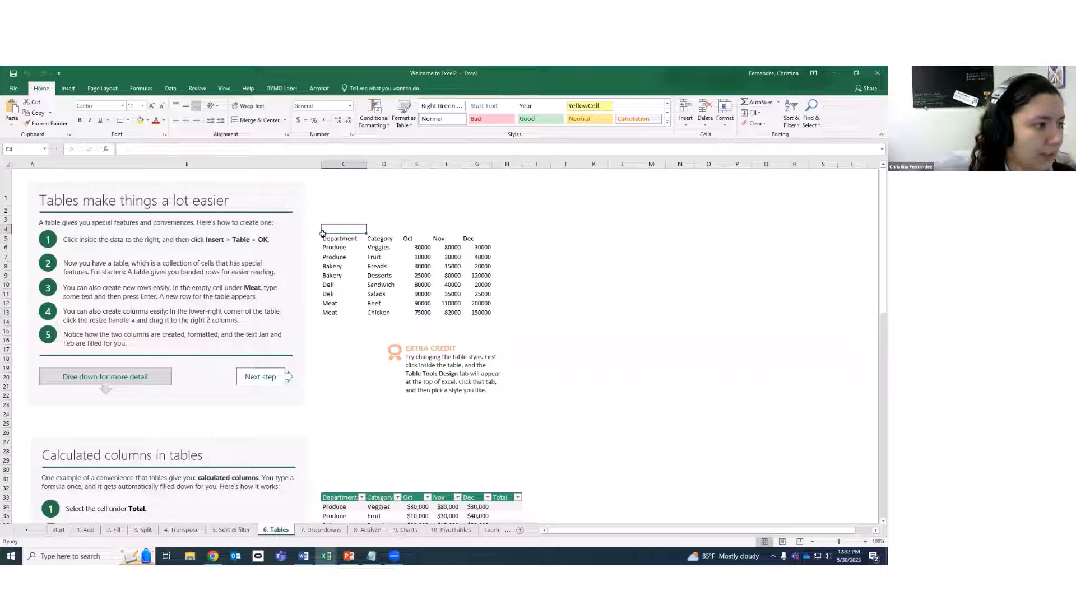
click(356, 237)
click(377, 238)
click(425, 240)
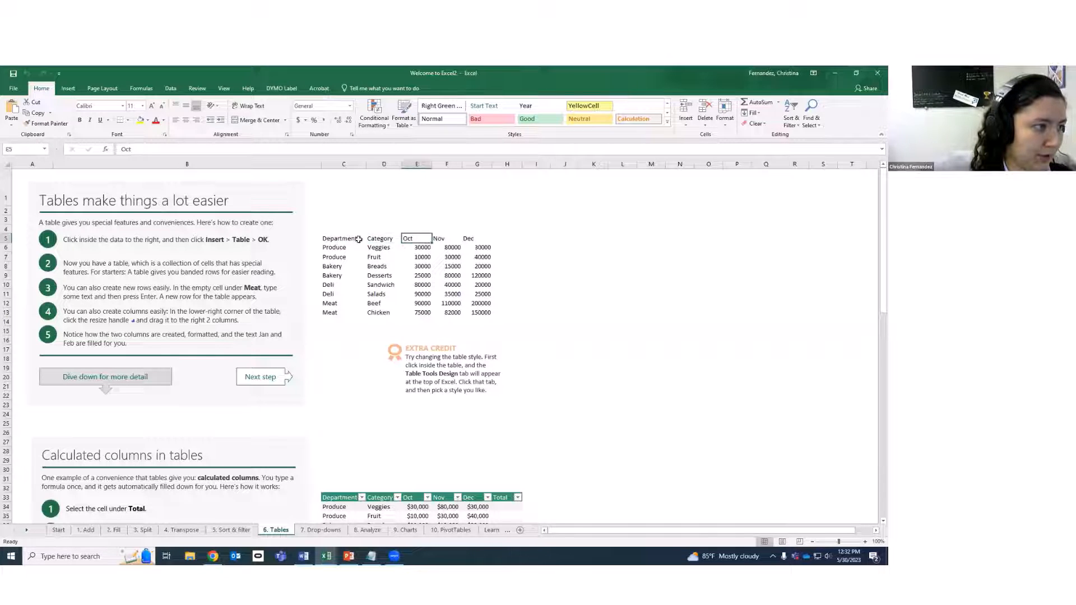
click(328, 240)
click(341, 257)
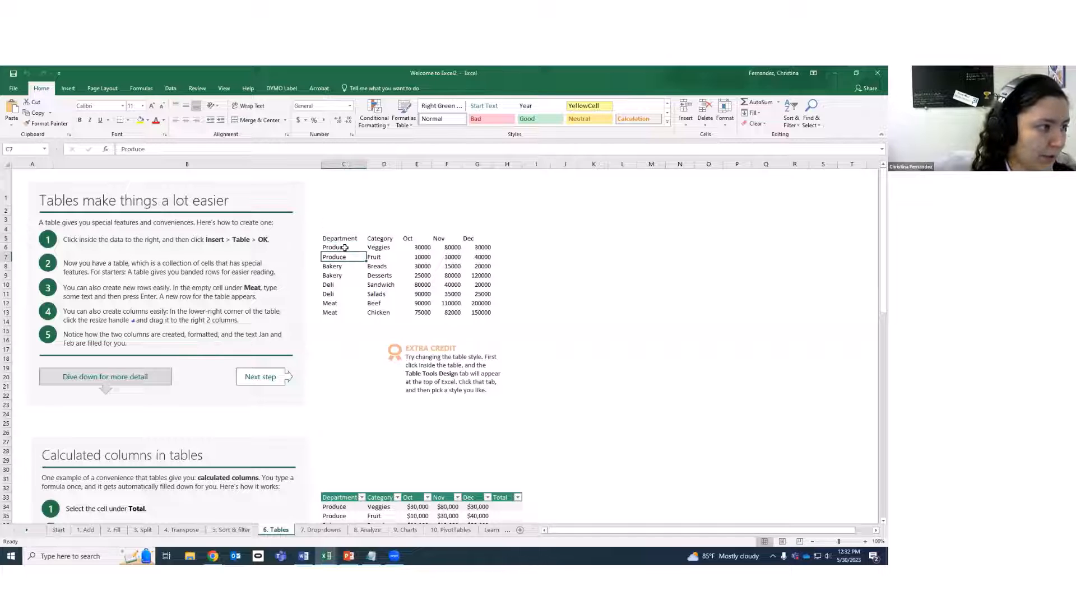
click(341, 261)
click(342, 268)
click(342, 278)
click(341, 295)
click(341, 304)
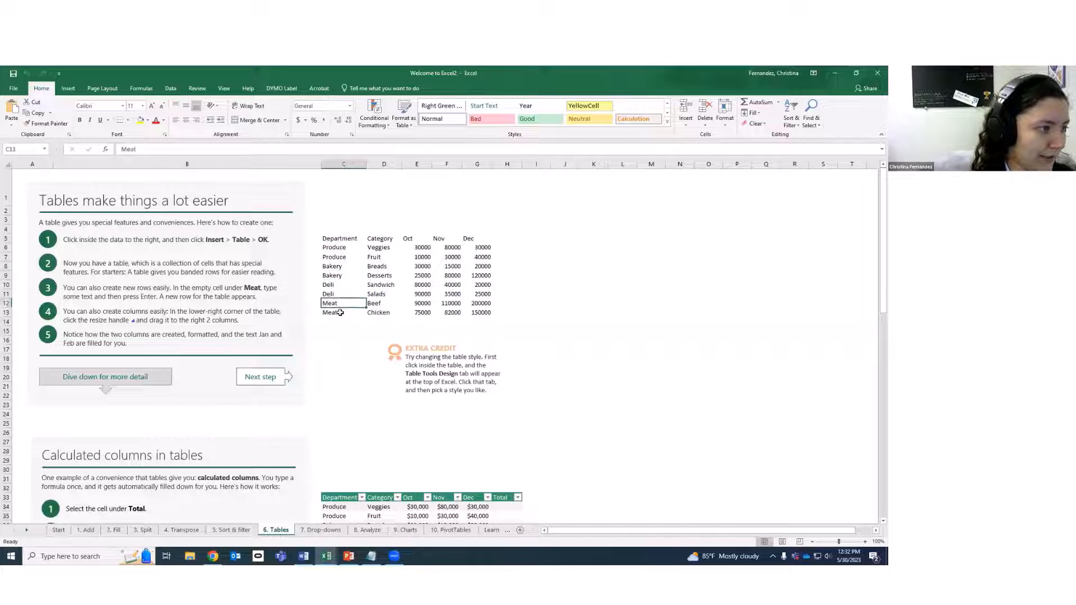
click(341, 312)
Check the Category cells and Oct–Dec headers, then select the full data block C5:G13.
click(338, 241)
drag(344, 232, 354, 236)
click(383, 237)
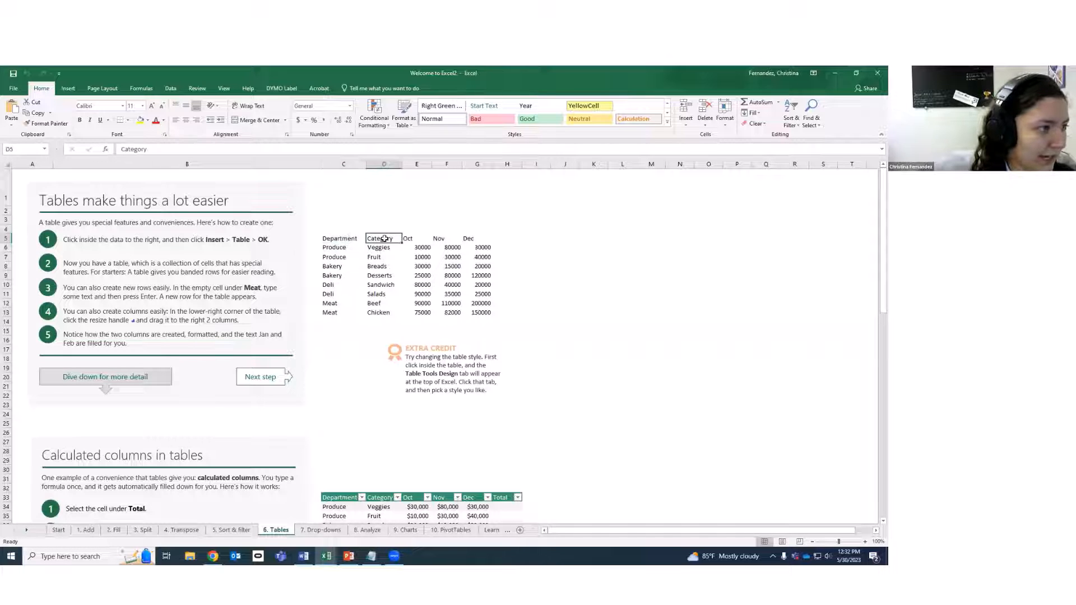
click(384, 276)
click(385, 320)
click(385, 294)
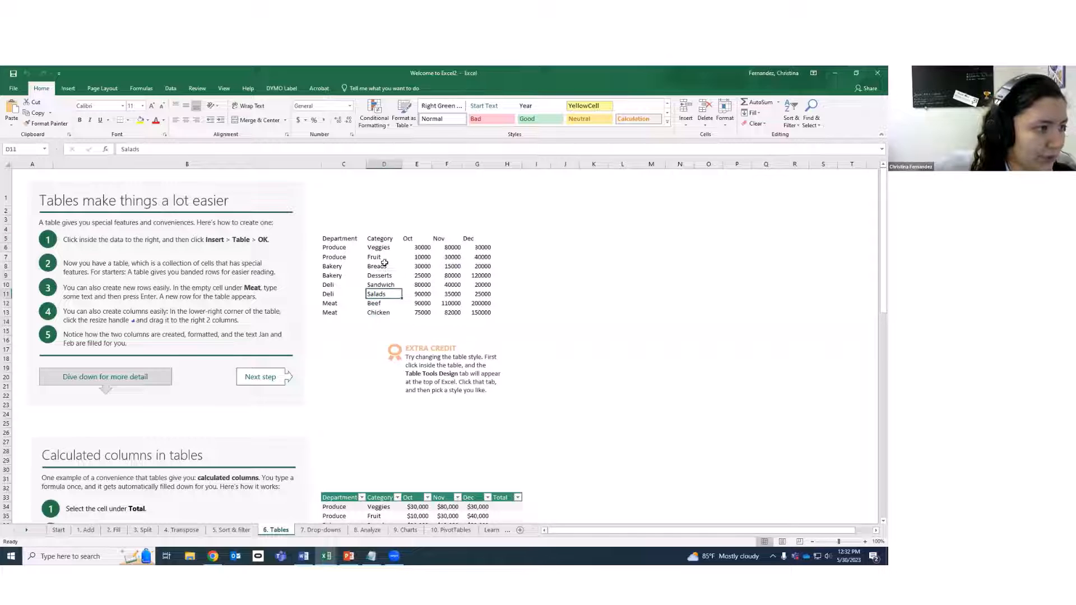
click(385, 266)
click(412, 238)
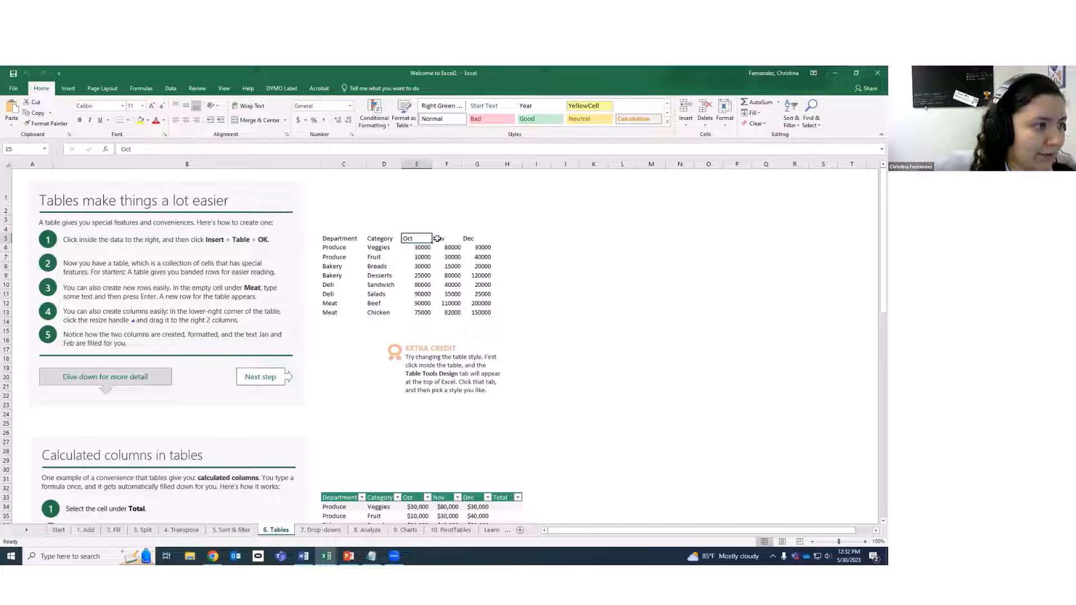
click(439, 239)
click(477, 241)
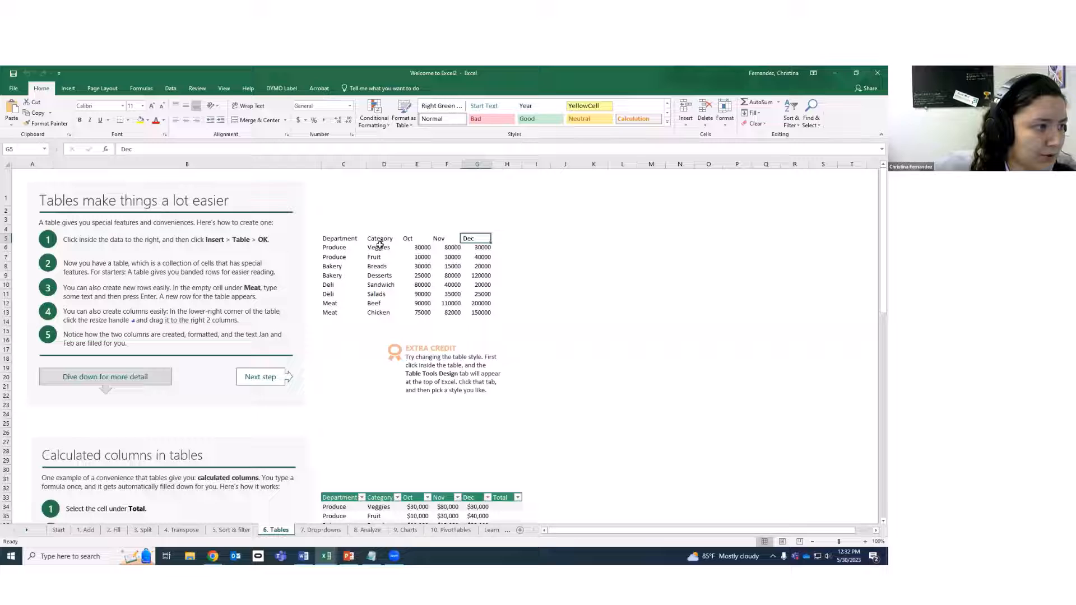
click(339, 239)
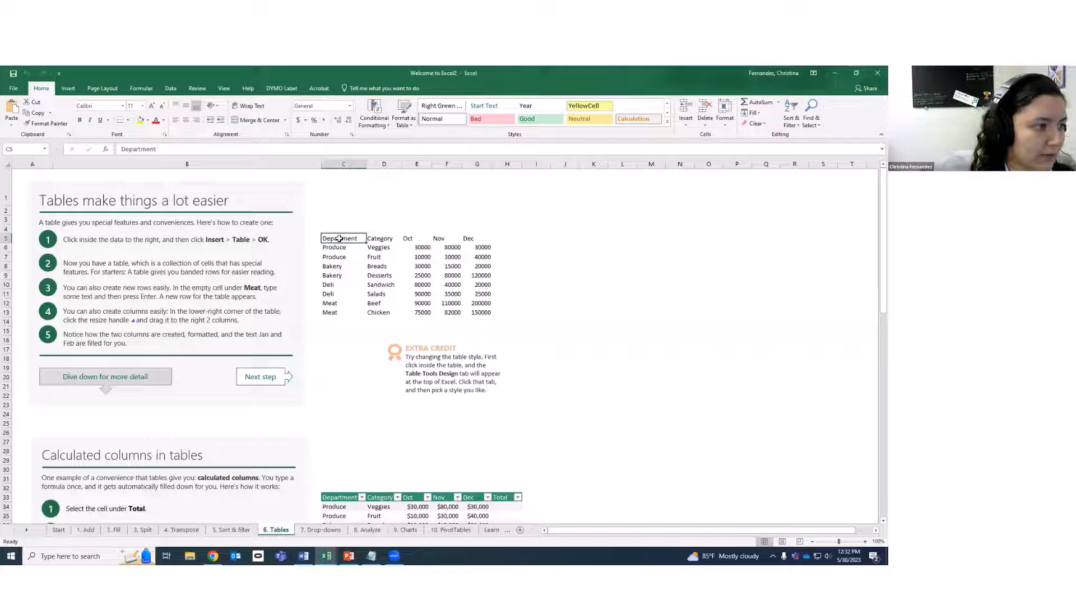
drag(339, 239, 481, 316)
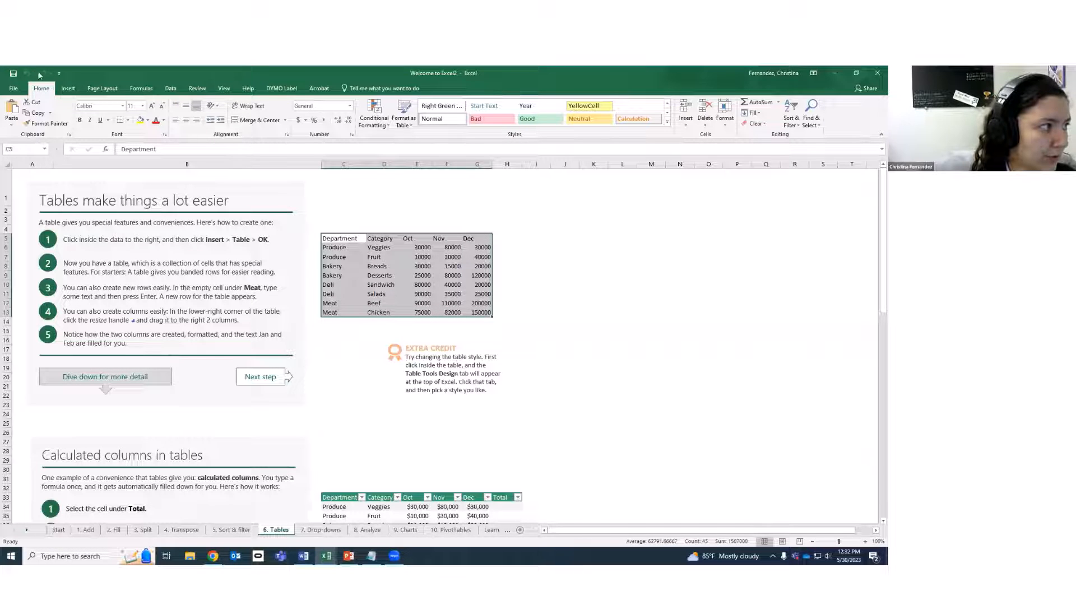
click(68, 88)
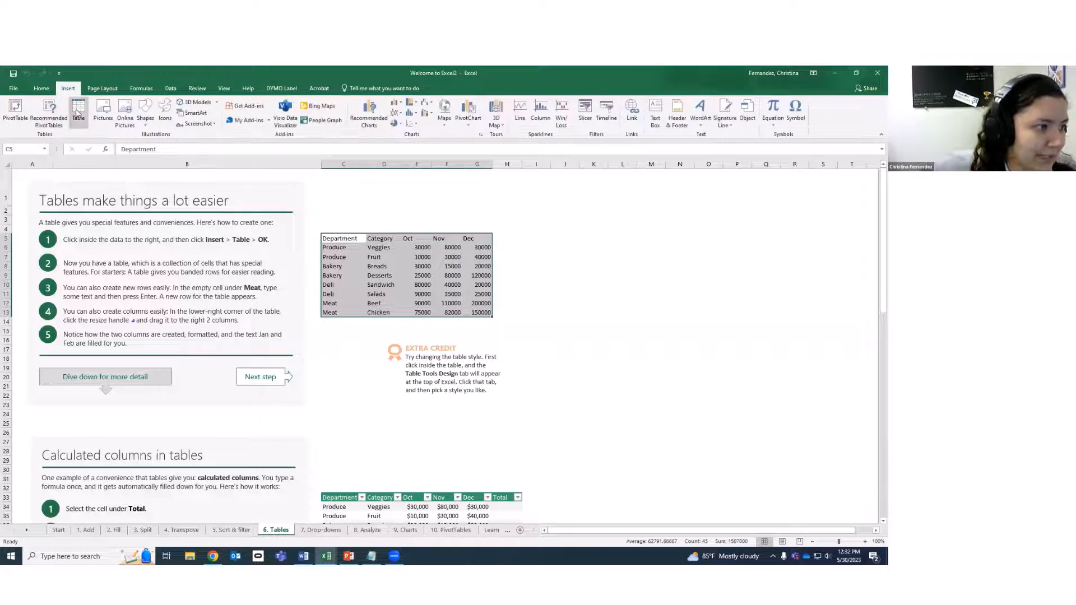
click(79, 109)
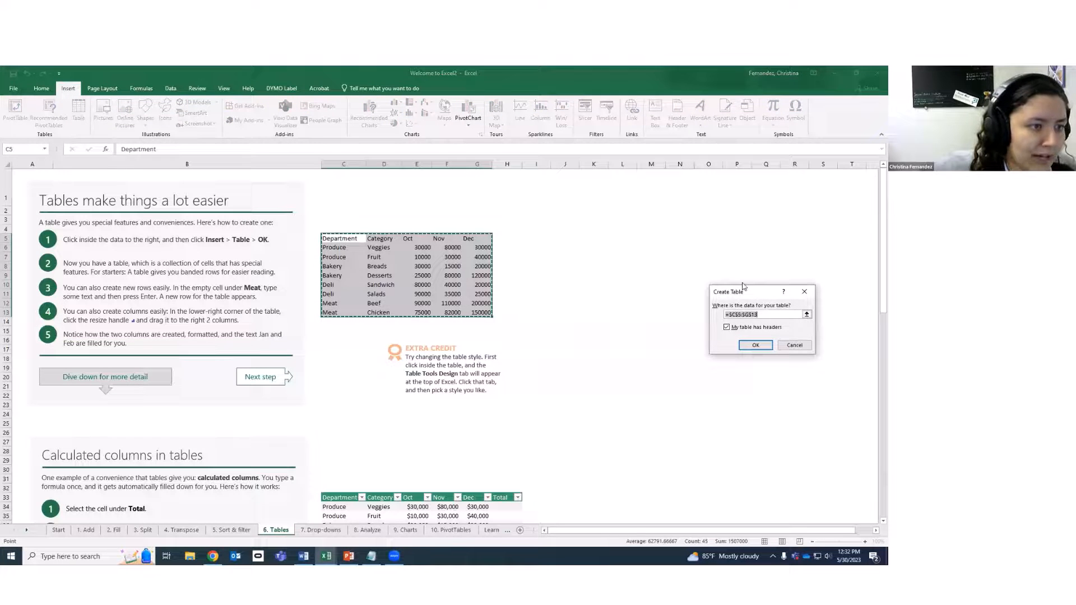
drag(744, 286, 601, 226)
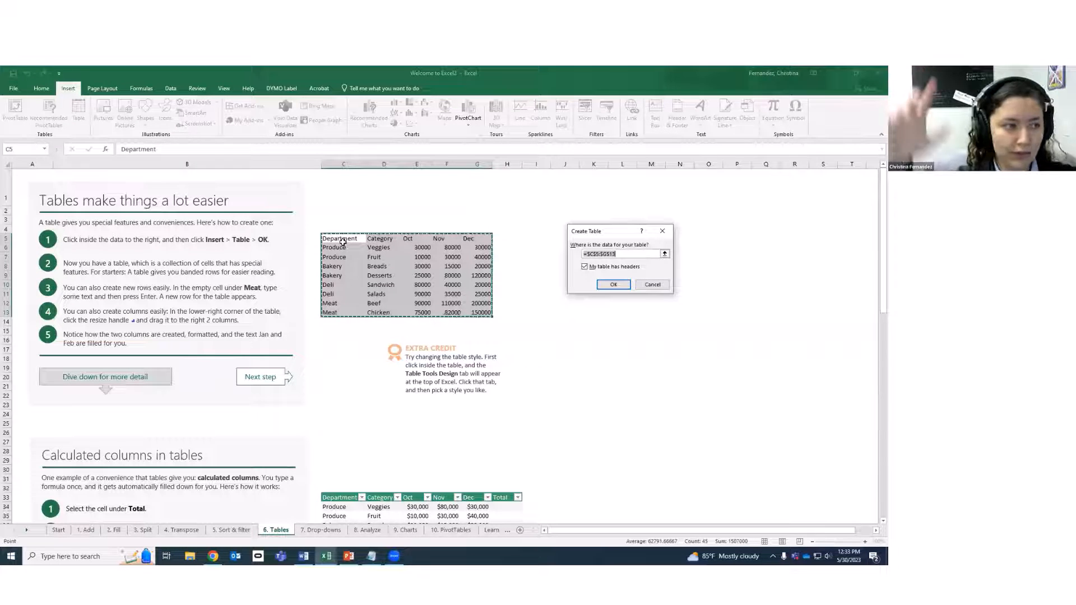
click(653, 284)
click(565, 284)
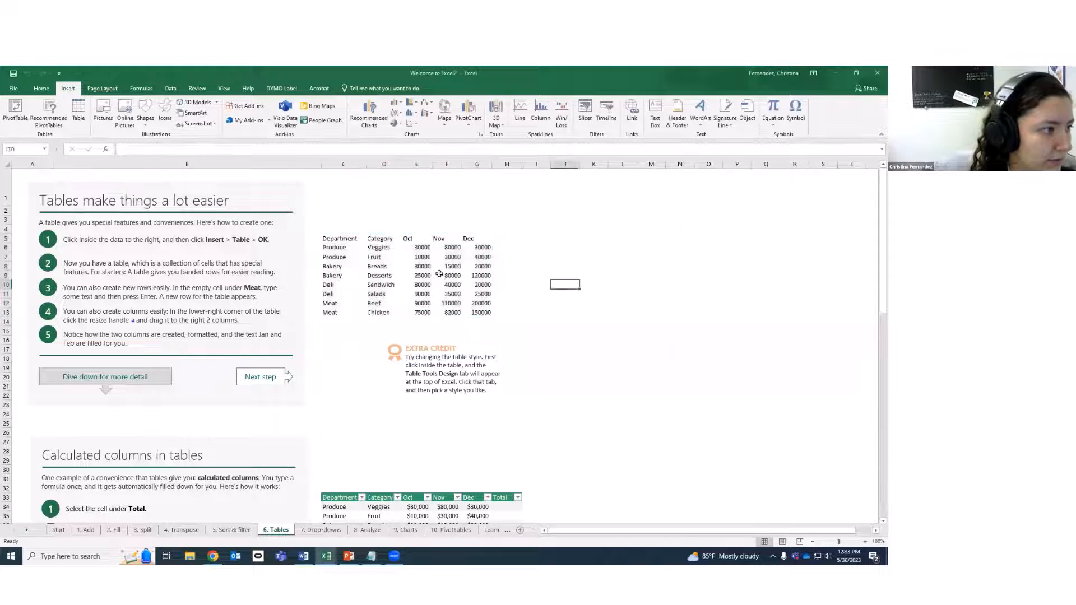
Try deleting the Department–Dec header cells and dismiss the warning about moving table cells.
drag(325, 239, 473, 237)
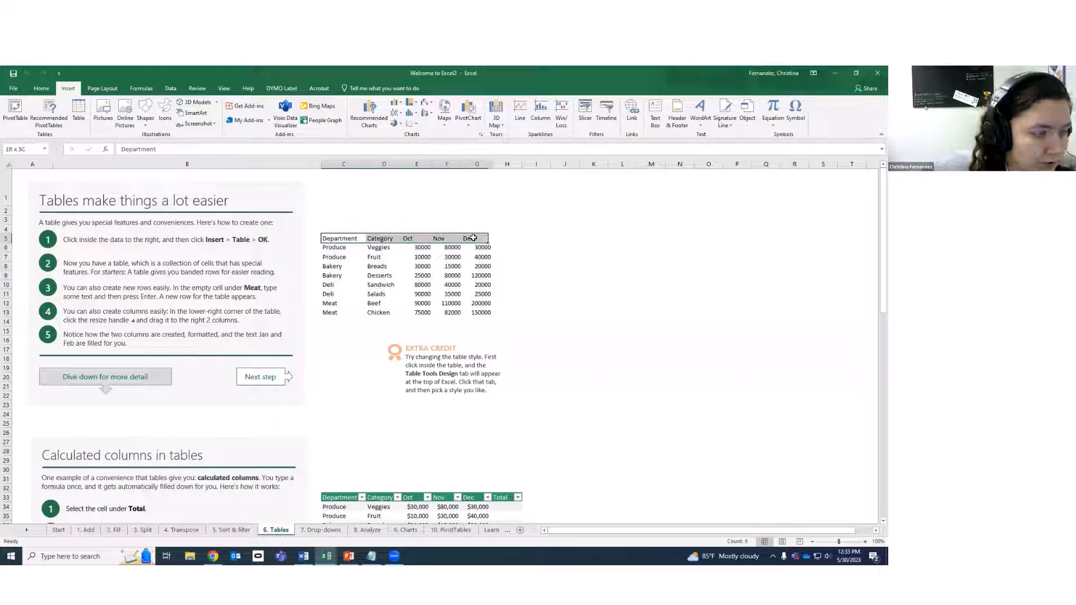
right_click(479, 246)
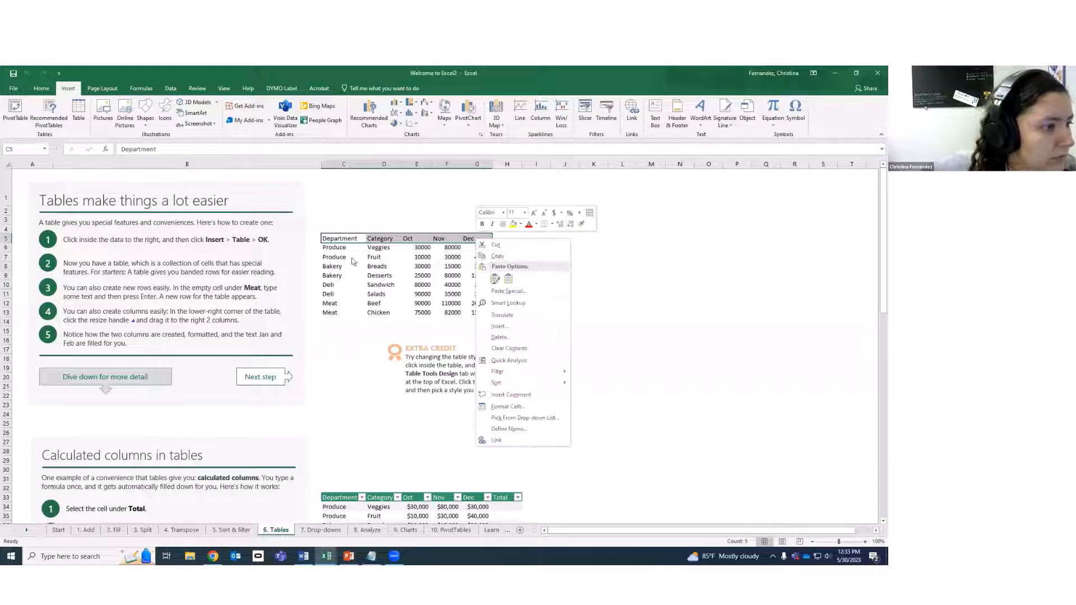
click(499, 337)
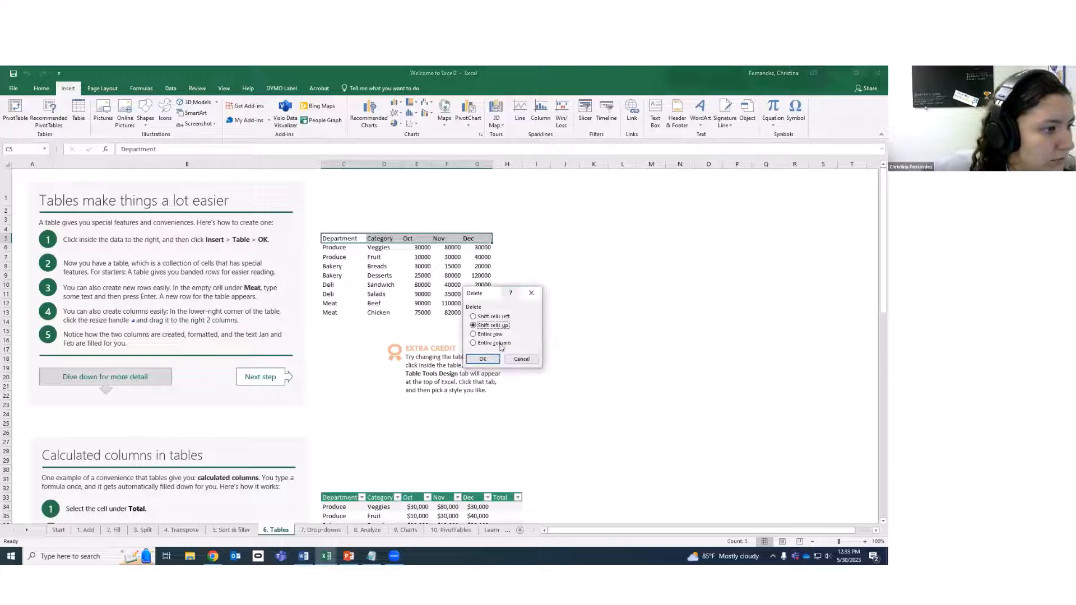
click(483, 359)
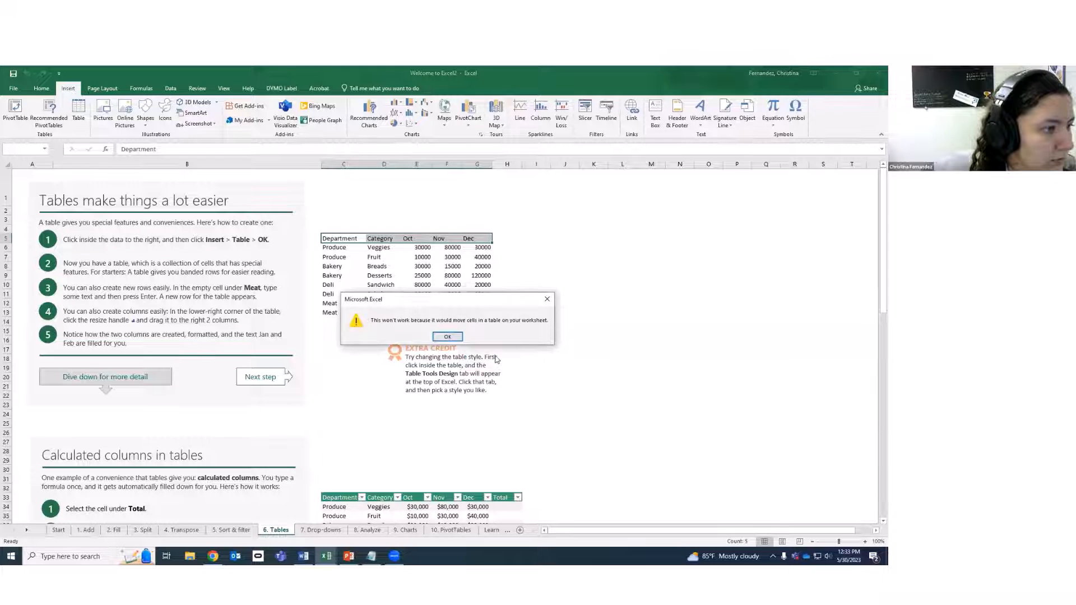
click(460, 337)
Clear the Dec, Nov, Oct, Category and Department headers from row 5.
click(479, 239)
key(BackSpace)
click(441, 240)
key(BackSpace)
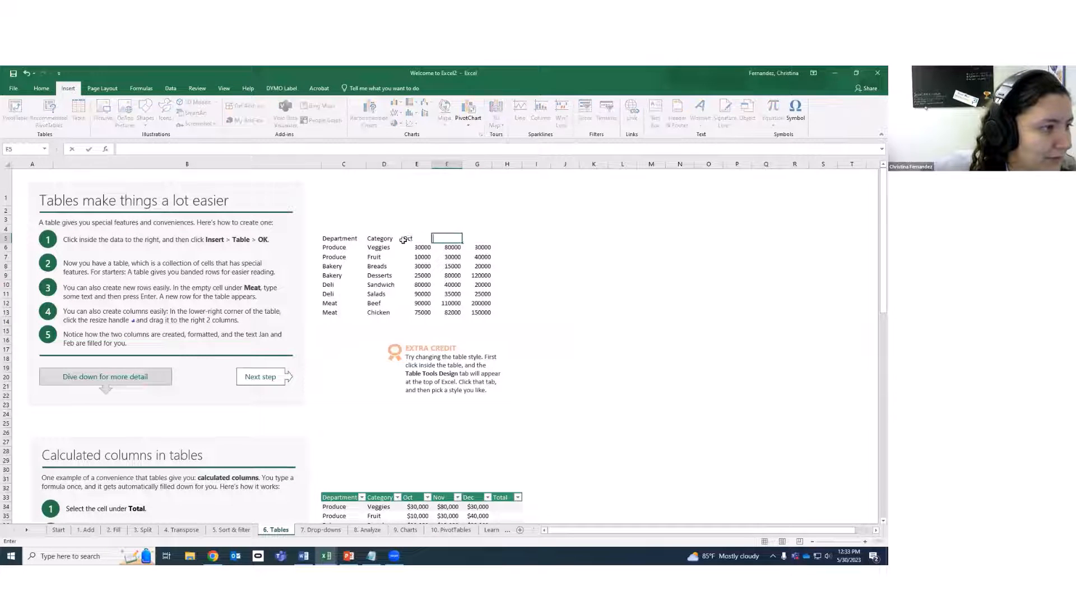
click(404, 240)
key(BackSpace)
click(384, 239)
key(BackSpace)
click(349, 241)
key(BackSpace)
click(377, 257)
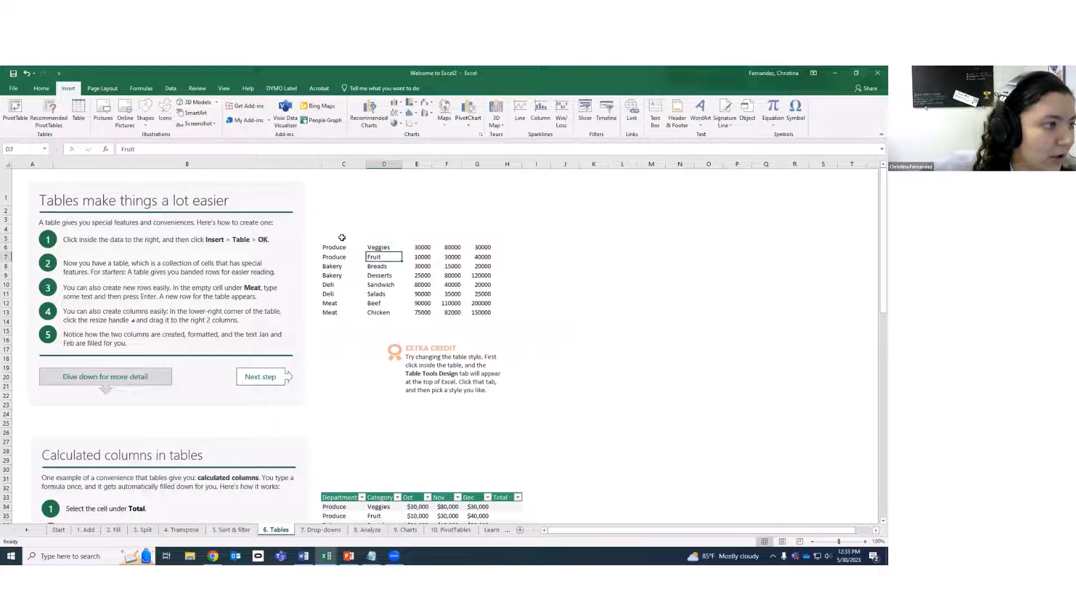
Select the data rows C6:G13 and start inserting a table from them.
drag(342, 238, 531, 231)
click(480, 257)
drag(349, 249, 488, 314)
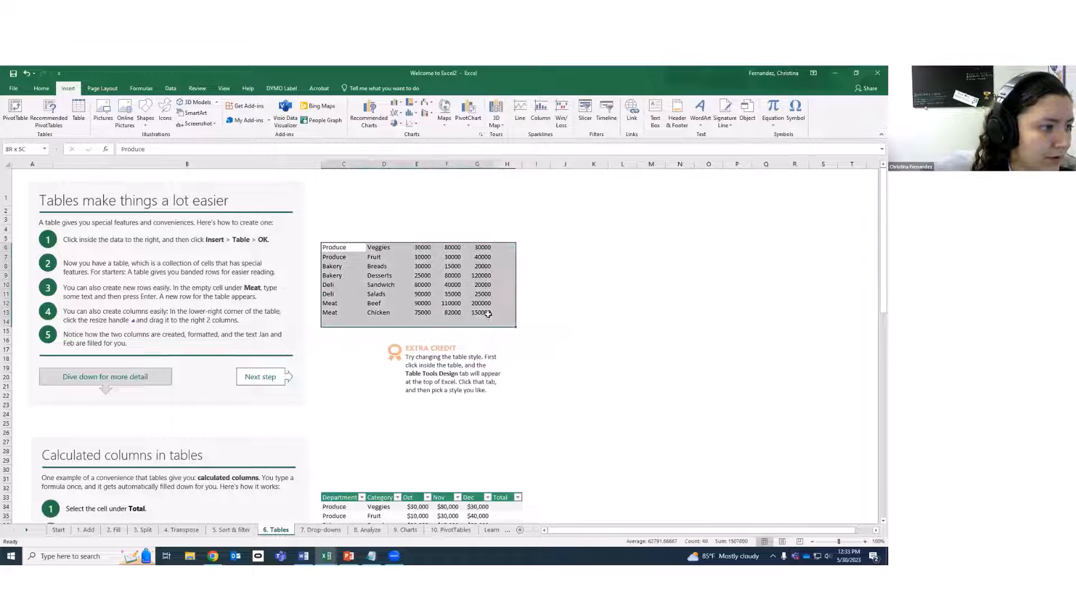
click(78, 113)
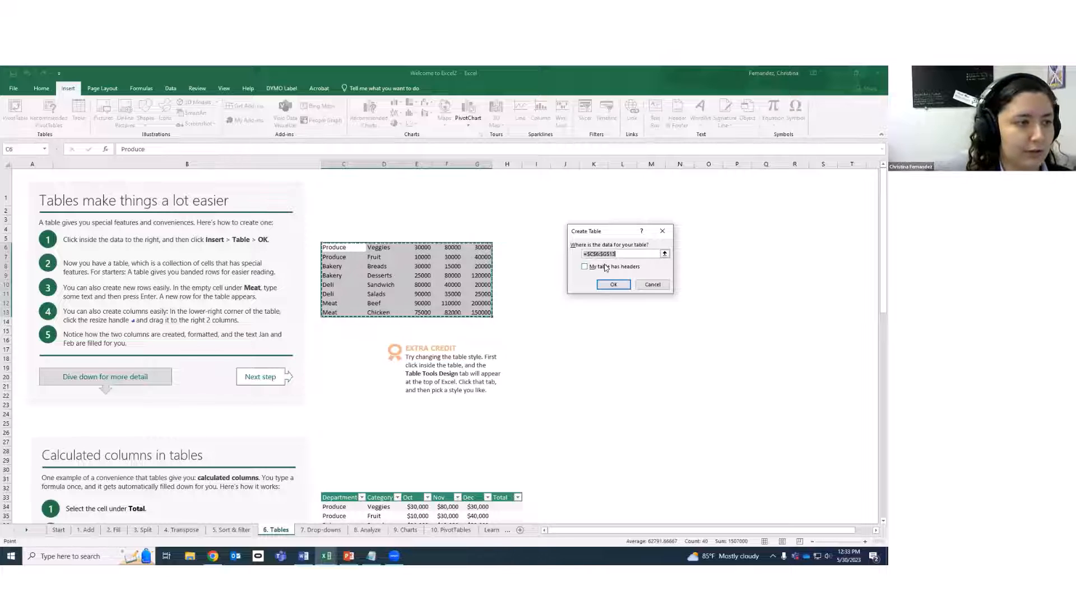
Create the table without headers, then retype the Column5 header as 'fsdoif'.
click(613, 285)
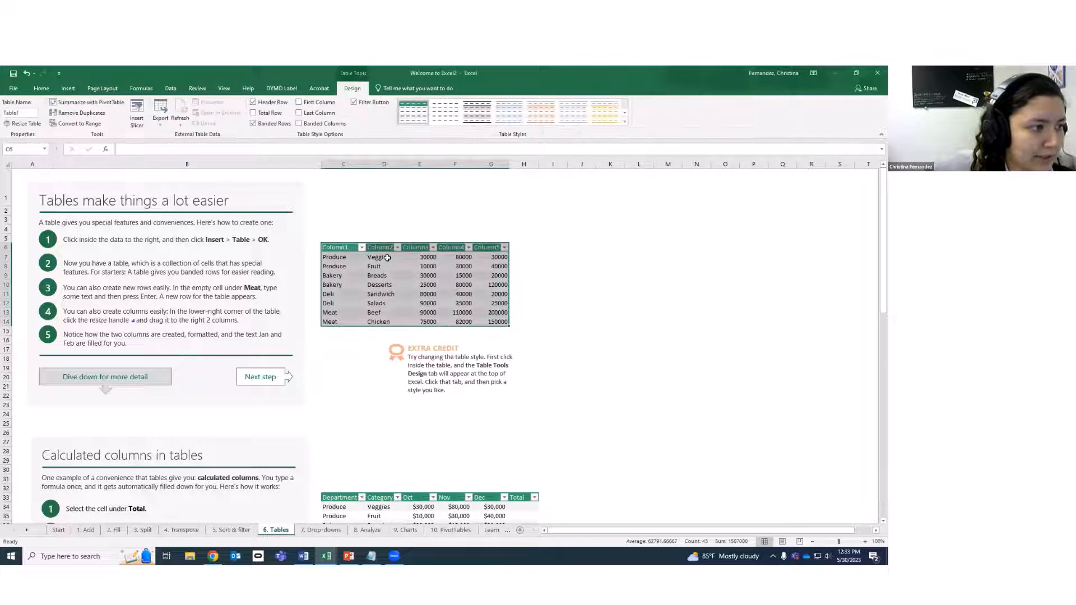
click(369, 268)
click(339, 247)
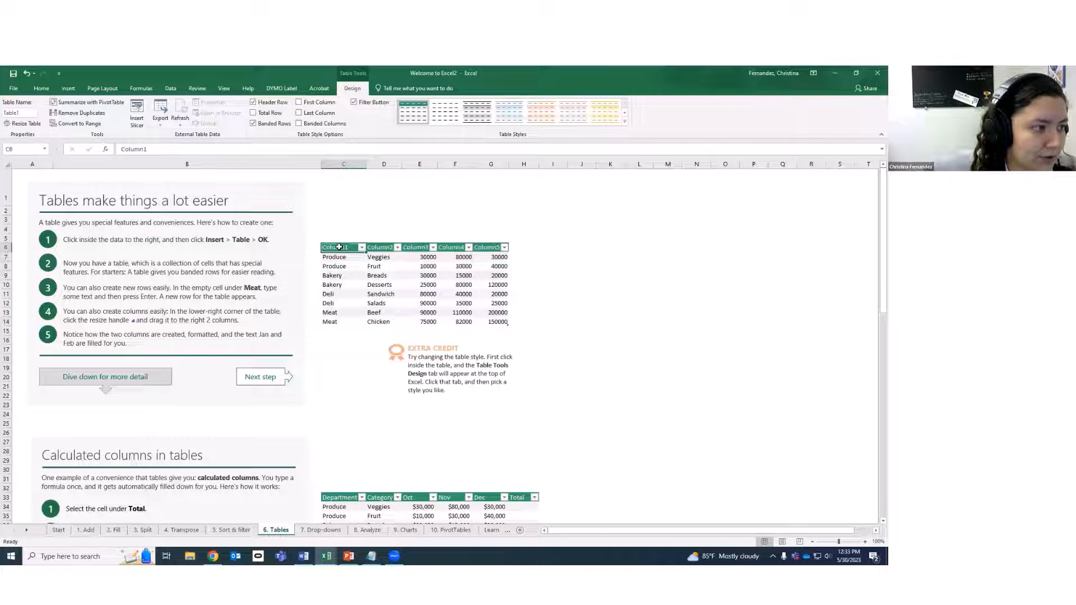
click(451, 242)
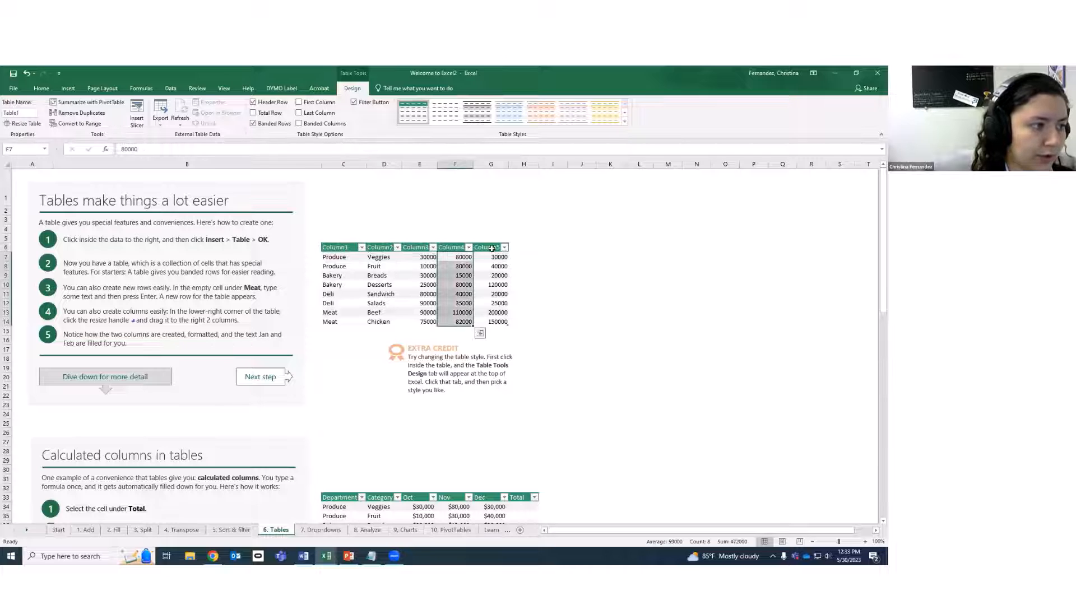
click(494, 249)
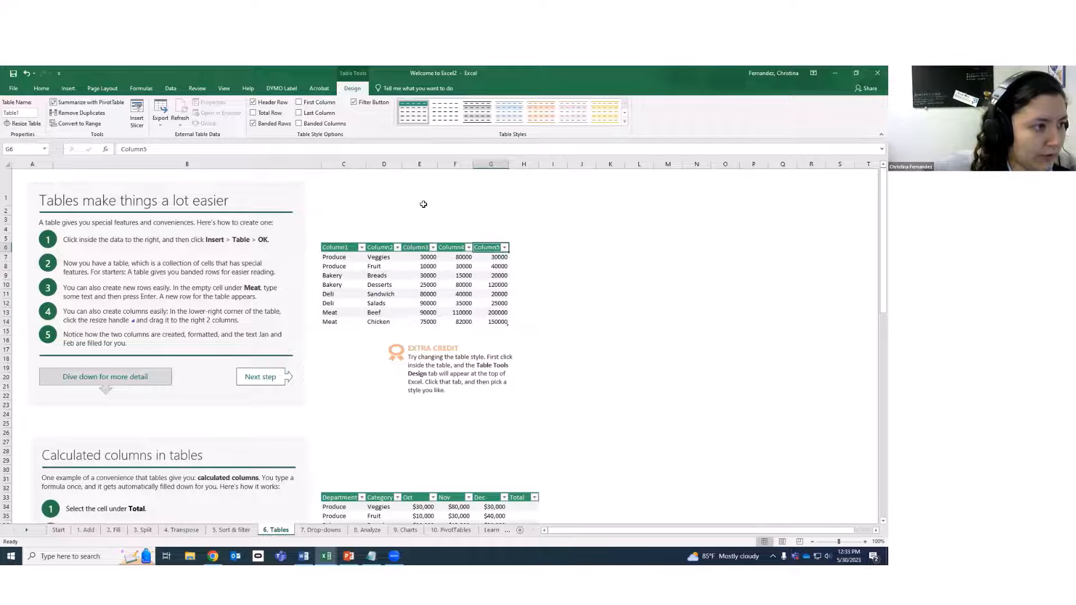
key(BackSpace)
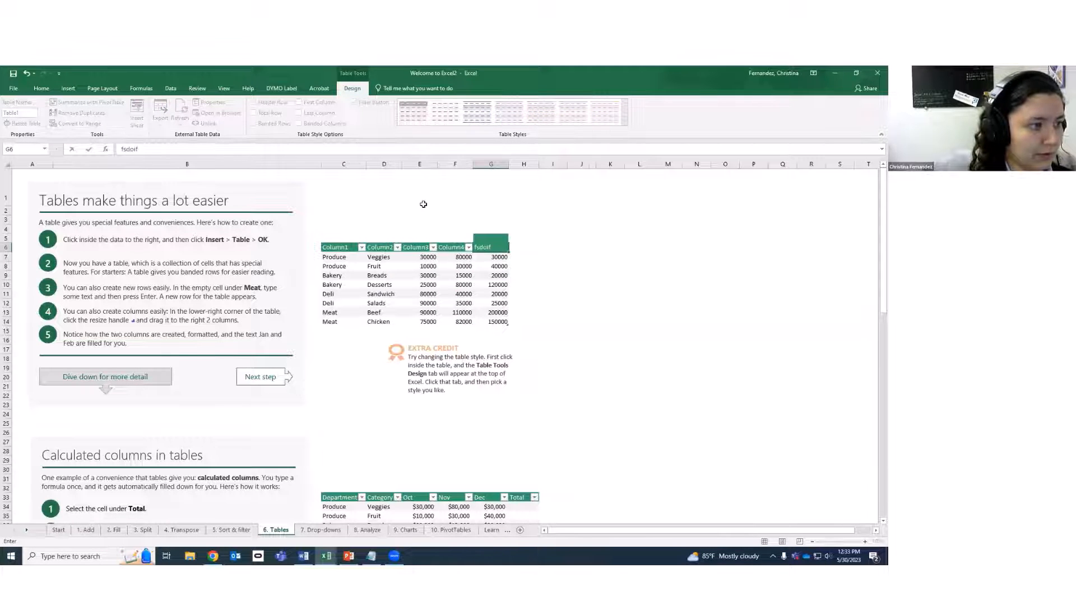
text(fsdoif)
key(Return)
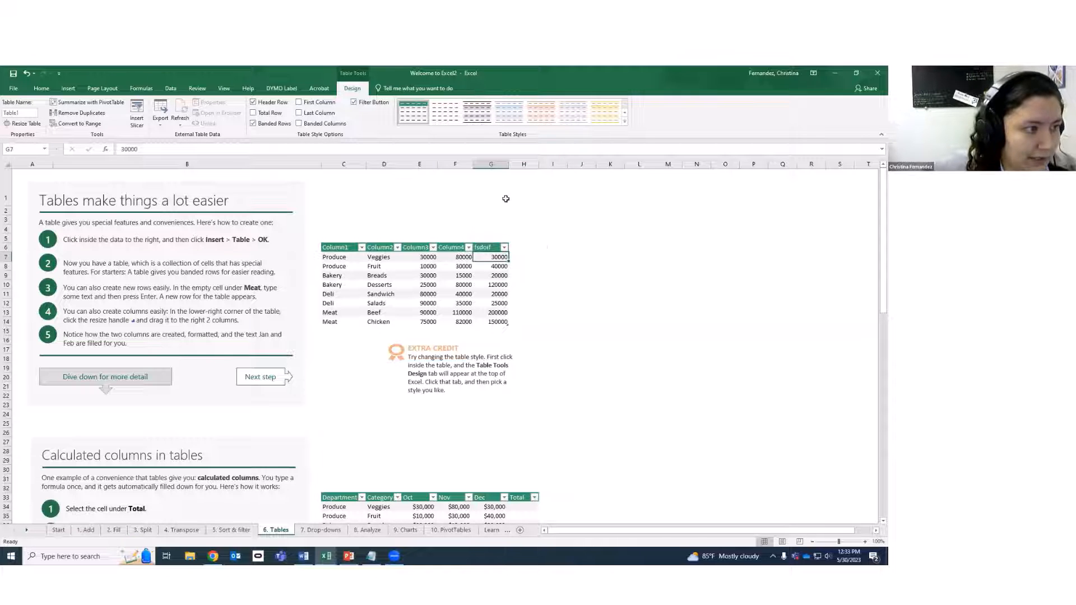
Undo the header edit and table, then make C5:G13 a table with headers.
key(ctrl+z)
key(ctrl+z)
key(ctrl+z)
key(ctrl+z)
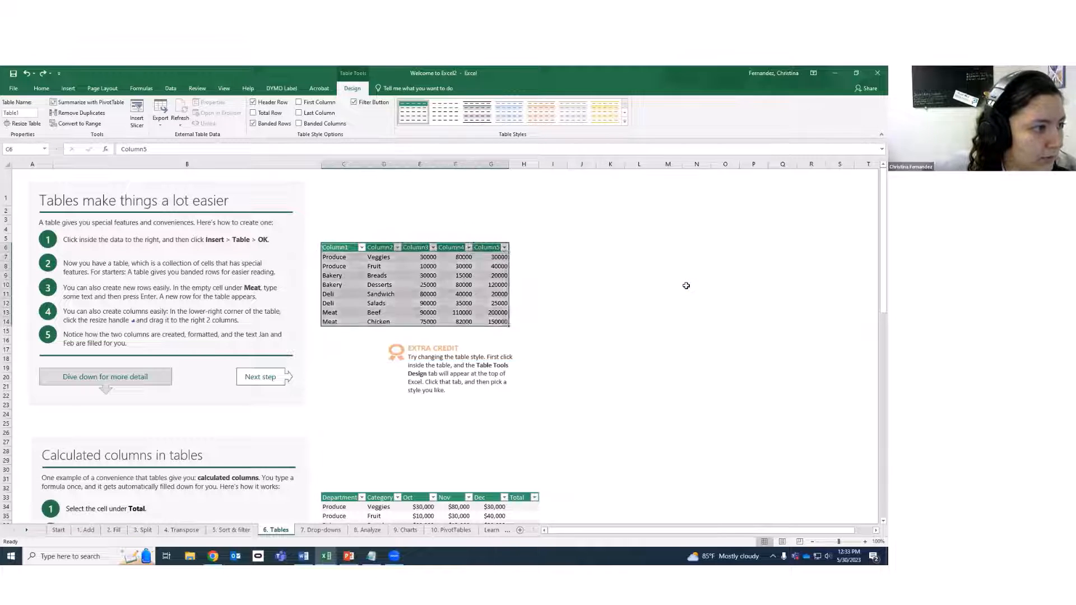
key(ctrl+z)
key(ctrl+z)
key(ctrl+z)
key(ctrl+z)
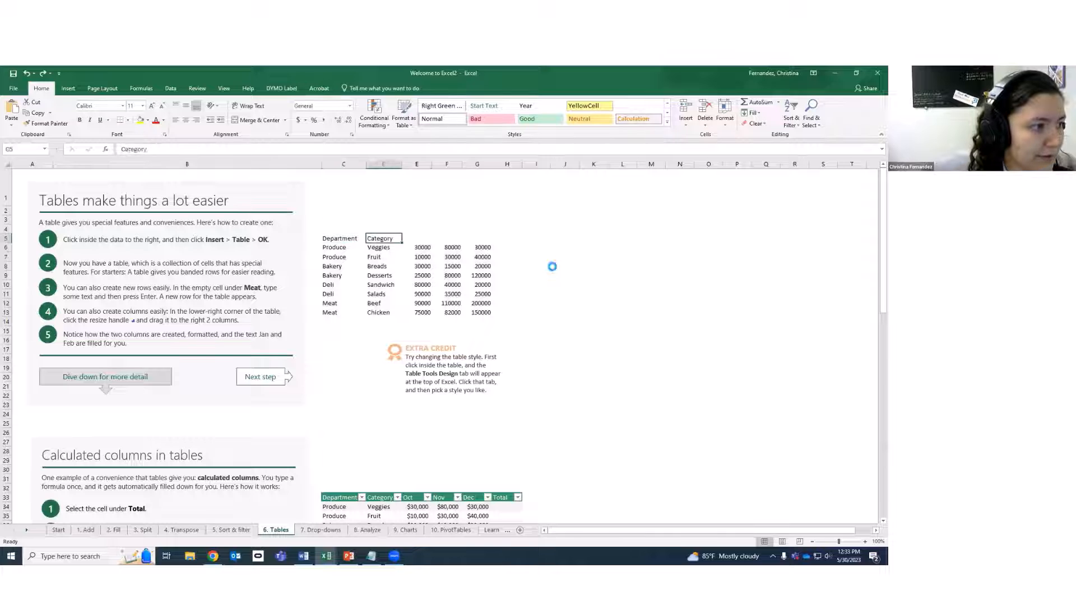
drag(330, 239, 481, 313)
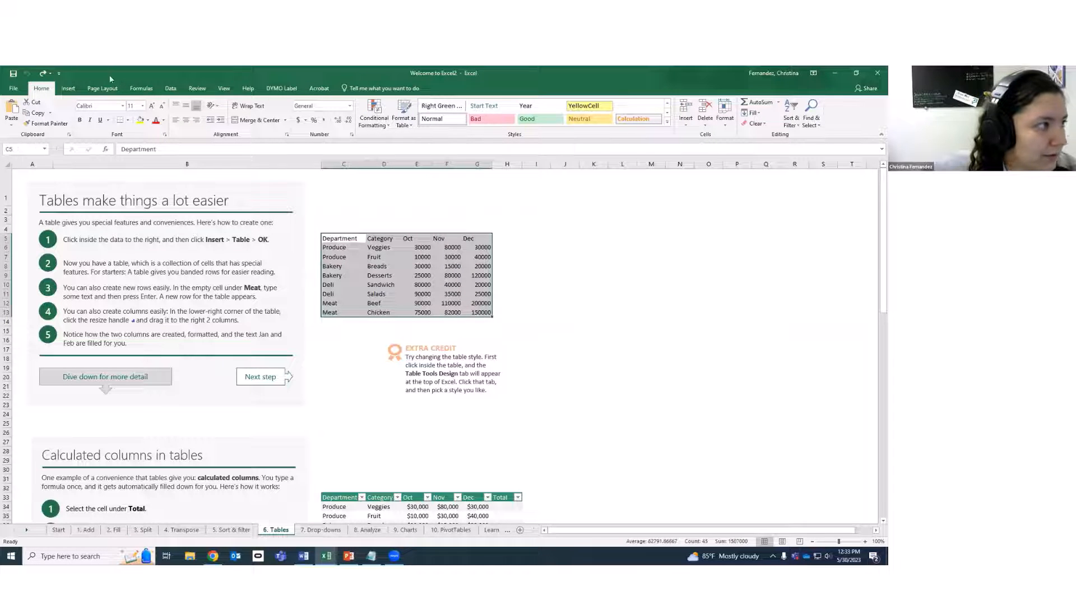
click(69, 90)
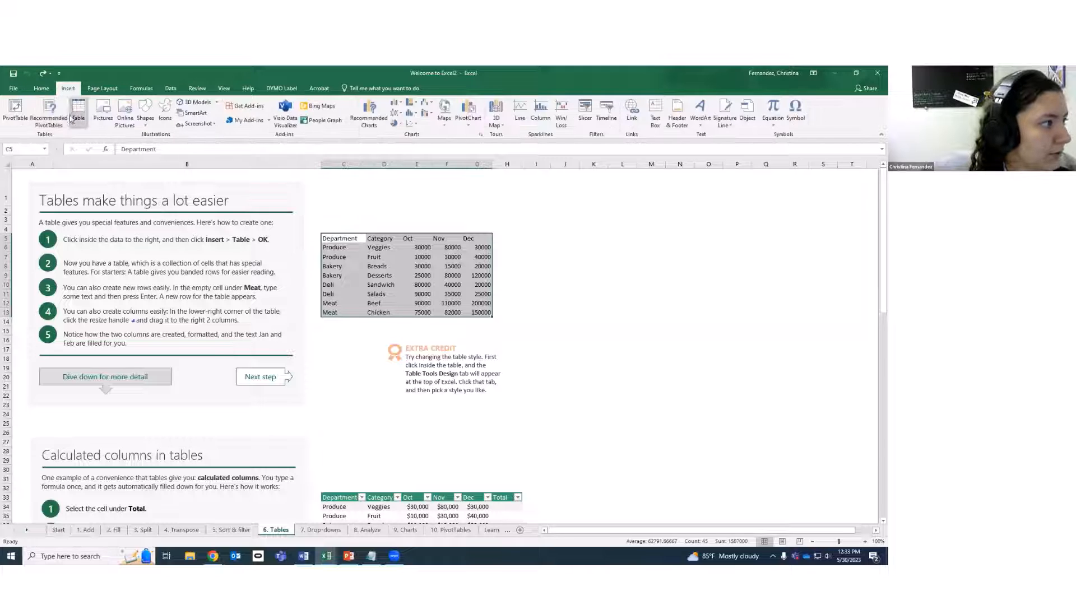
click(78, 109)
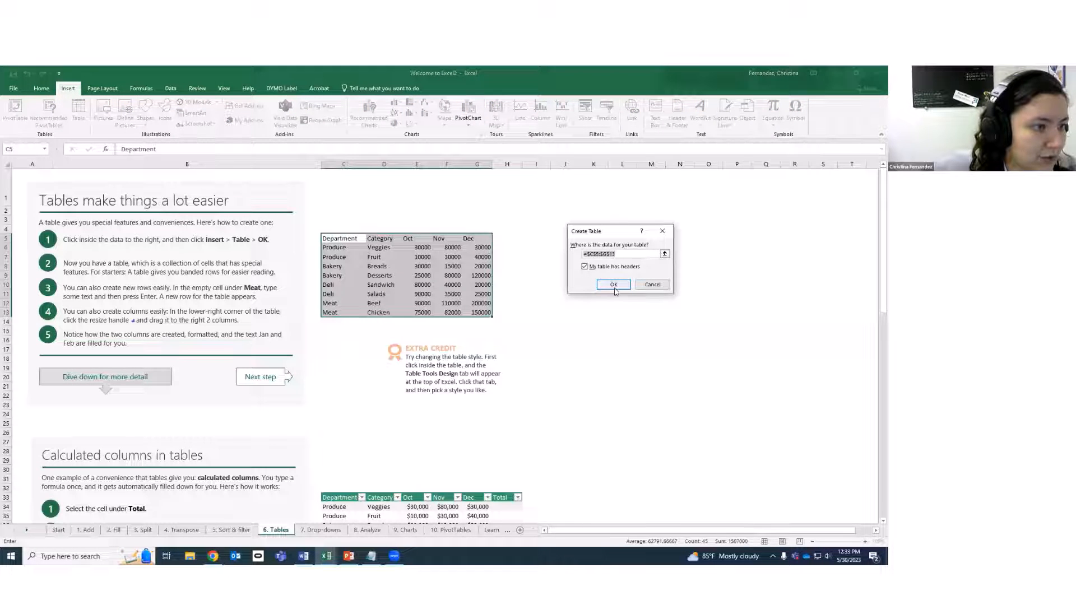
click(614, 286)
Inspect the new table's Department–Dec headers and open the Department filter options.
click(532, 285)
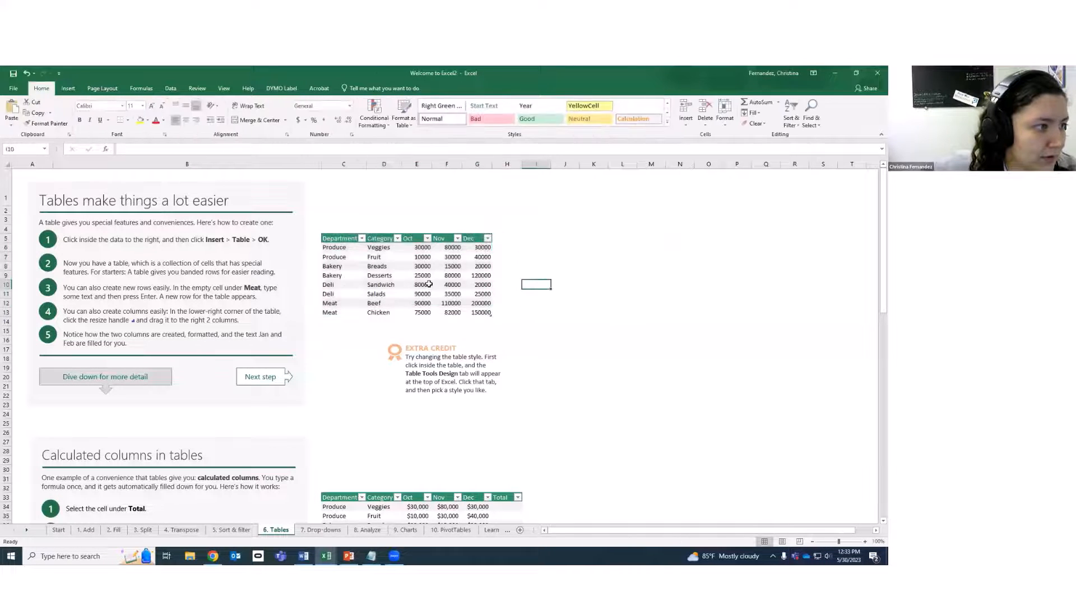
key(Left)
key(Left)
key(Left)
key(Left)
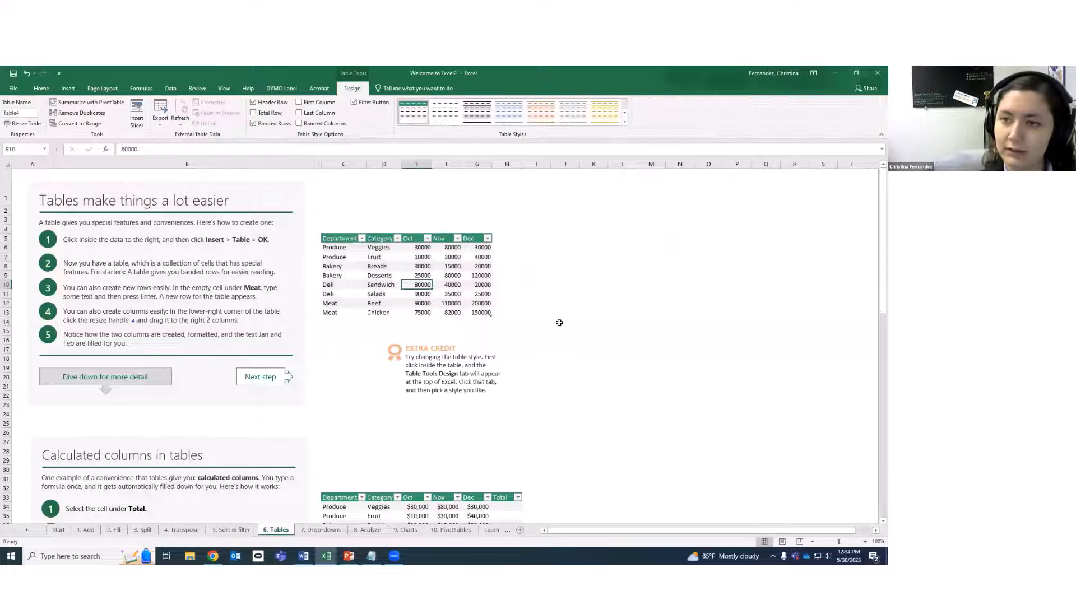
click(347, 239)
drag(377, 240, 480, 239)
click(594, 248)
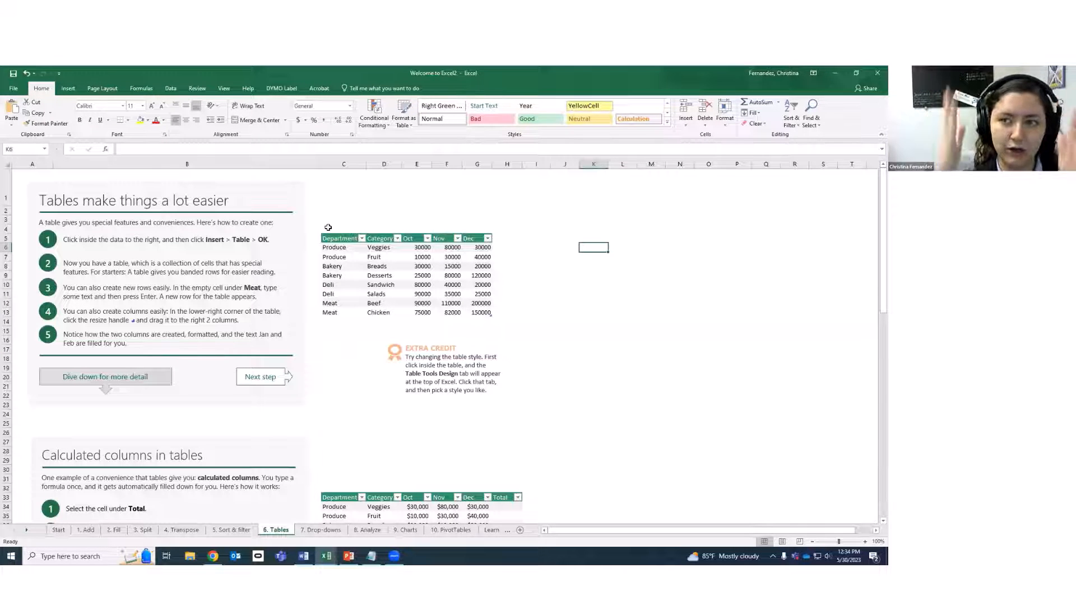
click(361, 302)
click(344, 256)
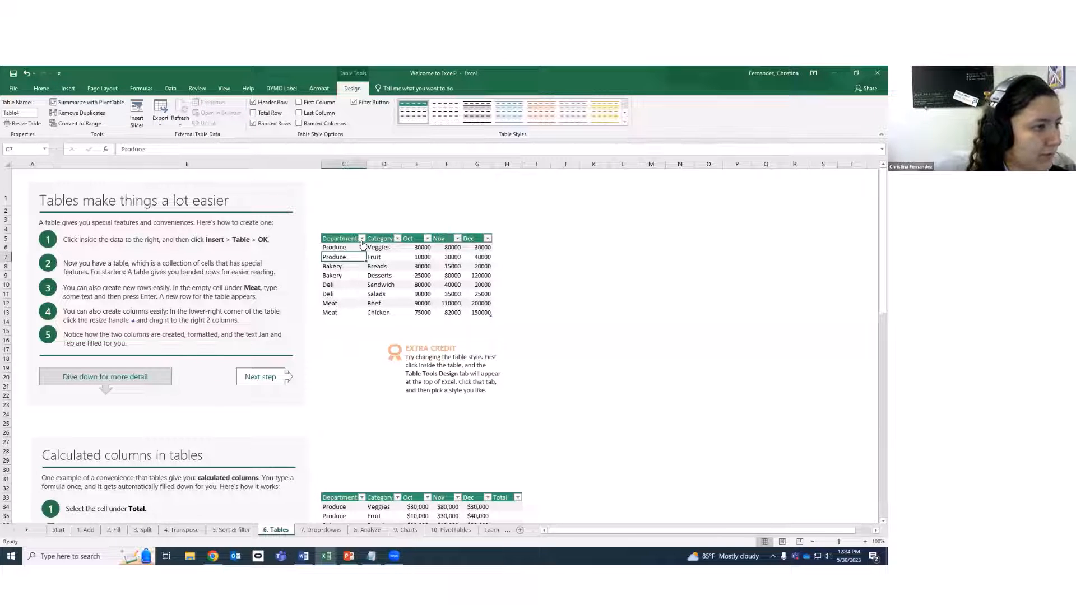
click(360, 240)
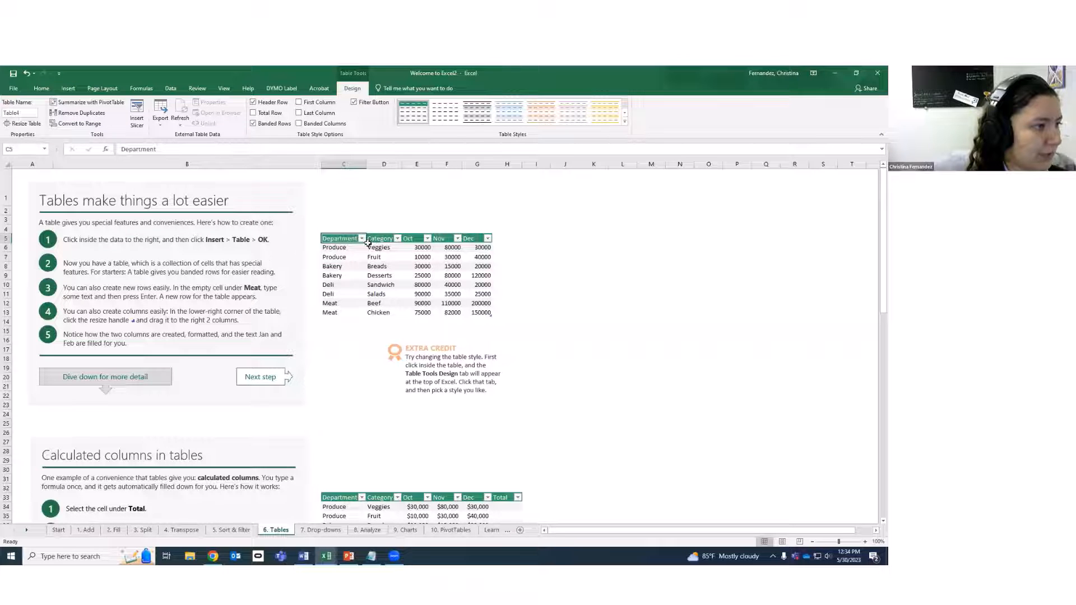
click(362, 240)
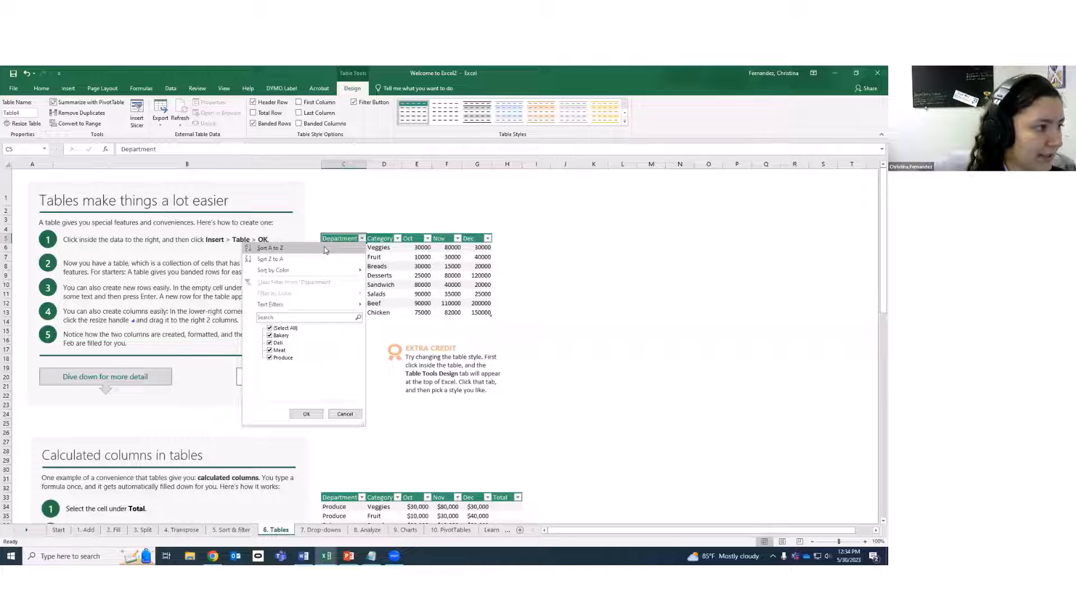
mouse_move(324, 274)
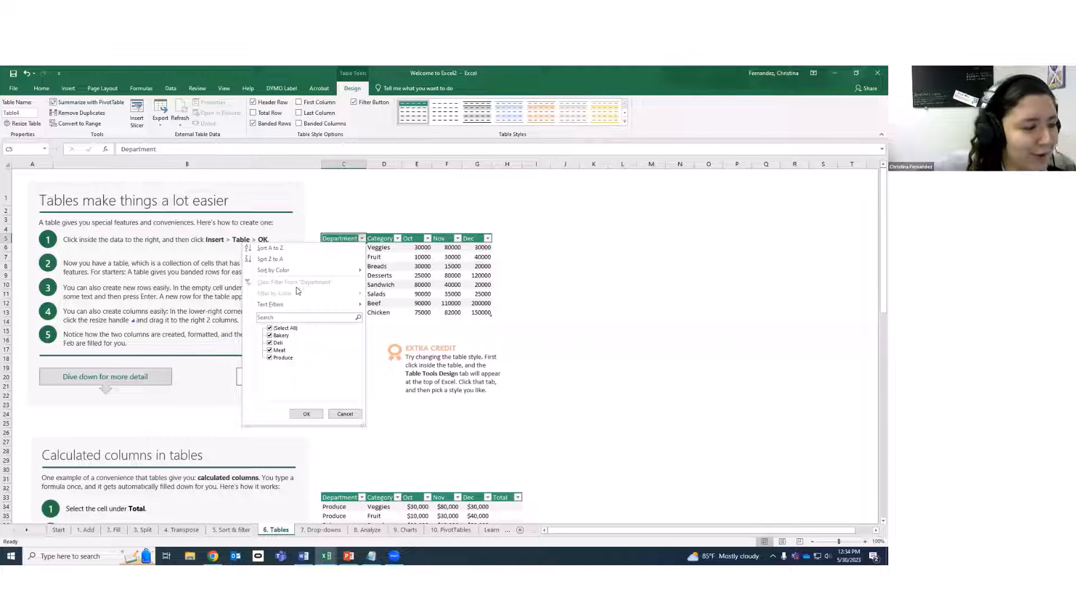
mouse_move(300, 308)
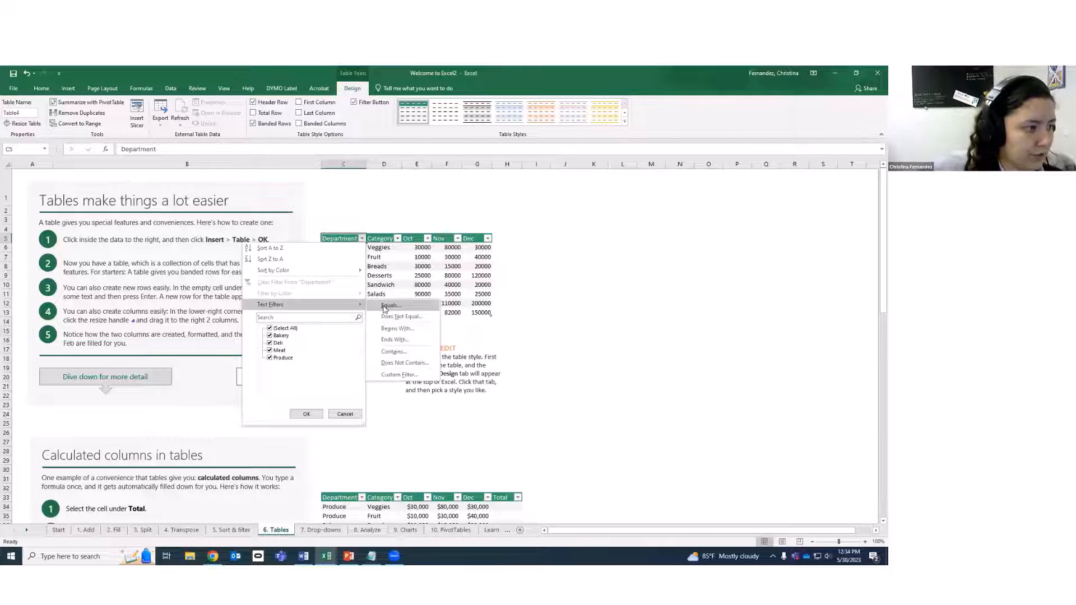
click(390, 306)
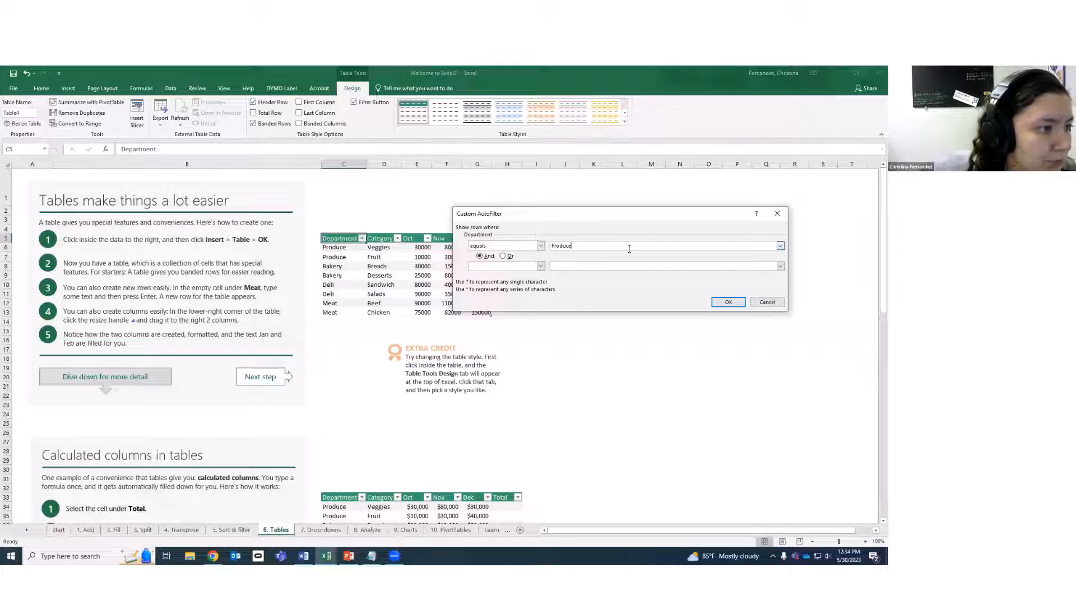
click(721, 303)
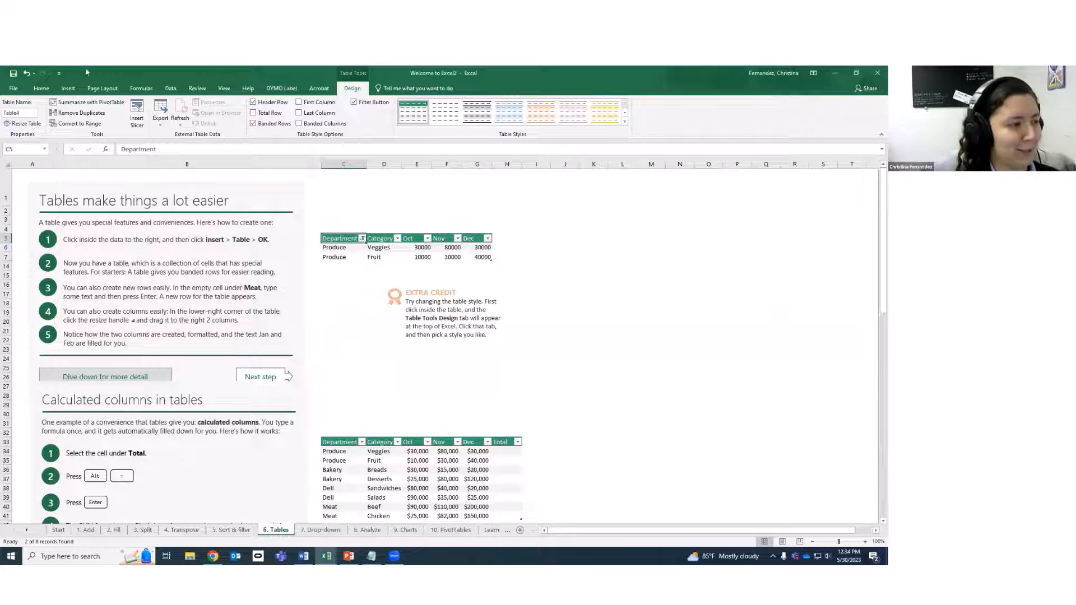
key(ctrl+z)
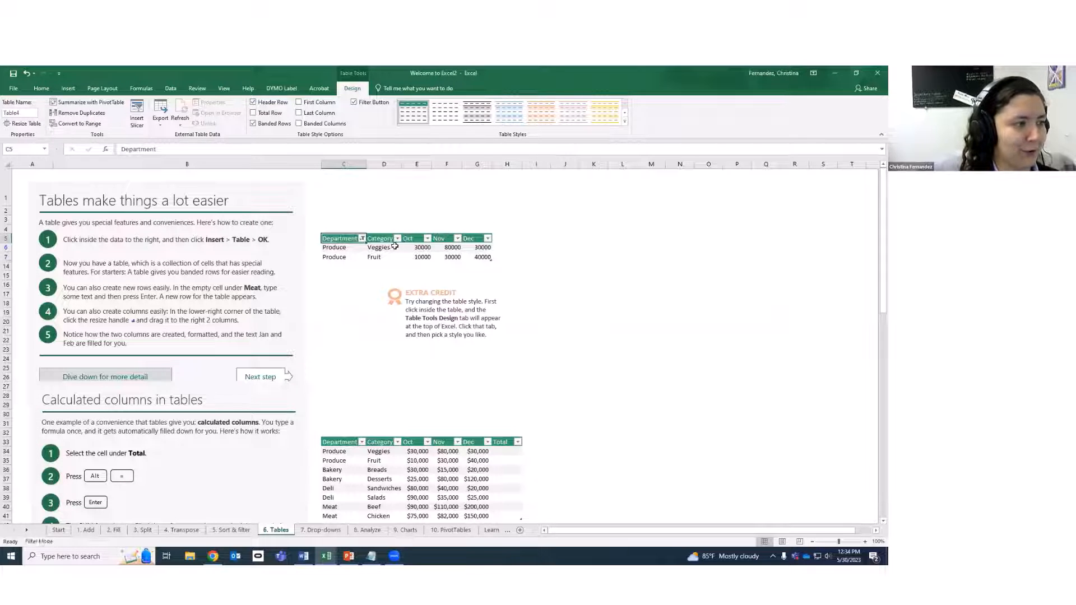
click(362, 238)
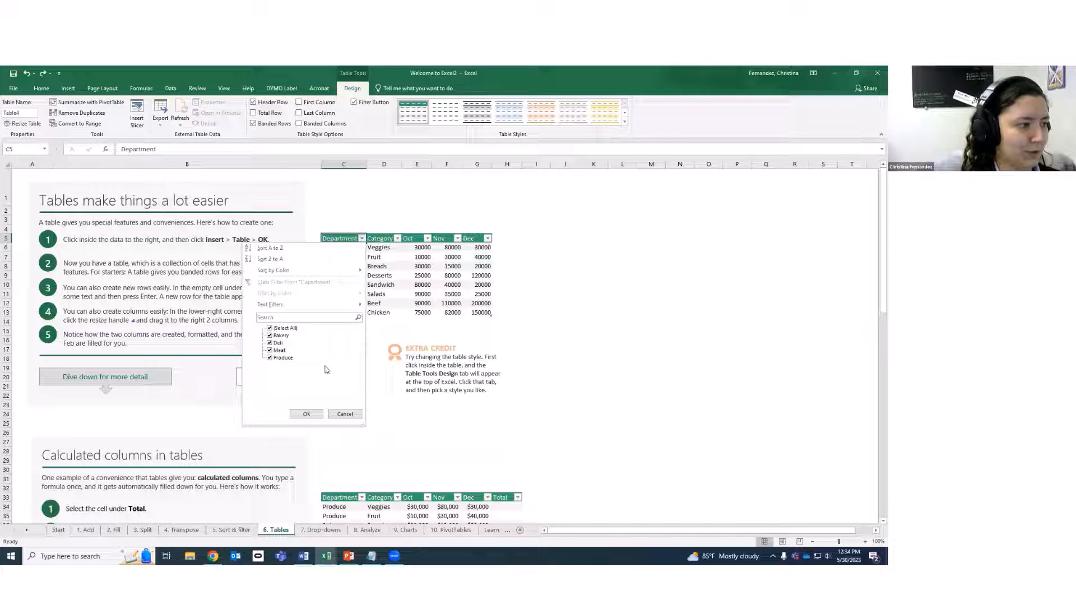
click(270, 328)
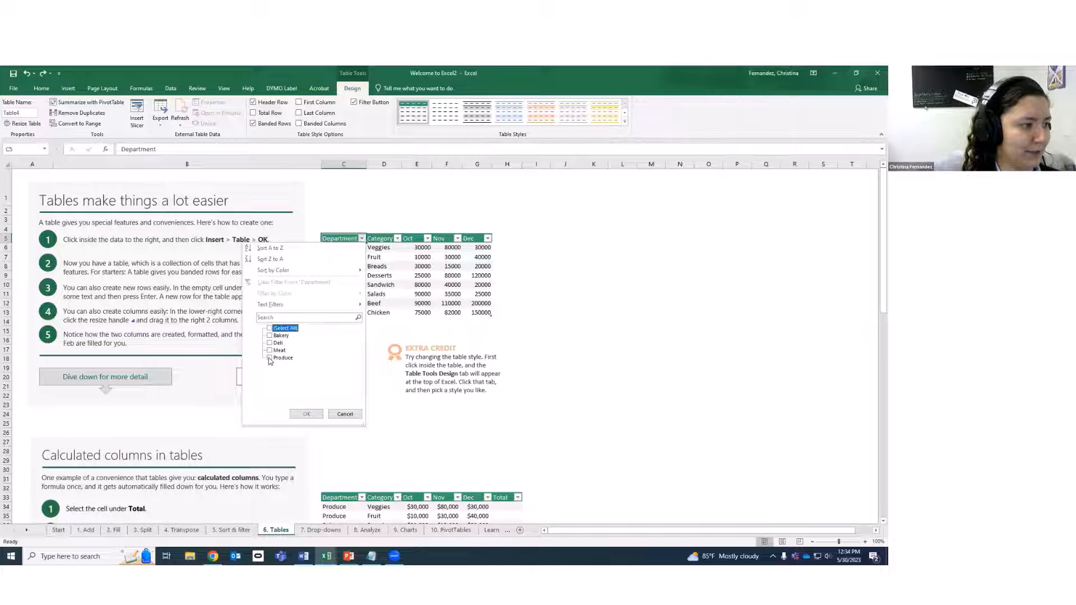
click(269, 358)
click(308, 415)
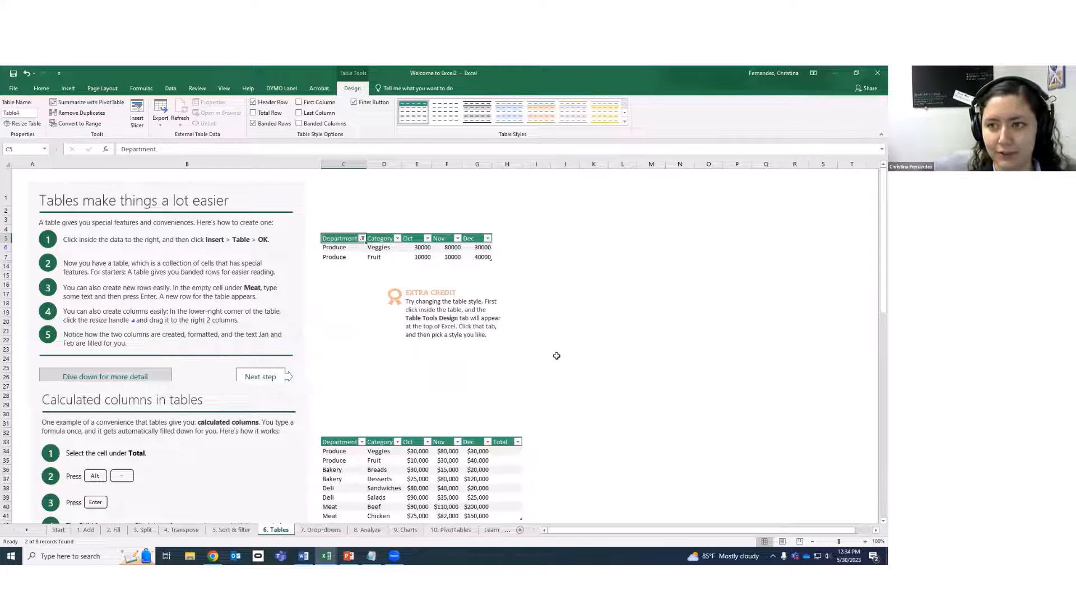
key(ctrl+z)
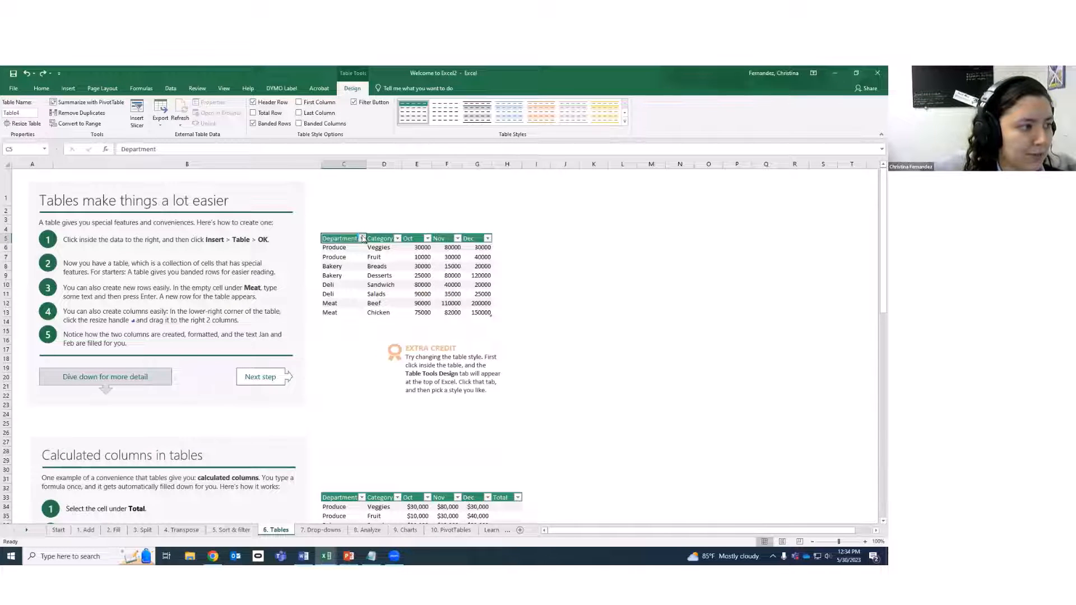
click(362, 239)
Filter Department to entries beginning with P, then undo to show all eight rows.
mouse_move(353, 306)
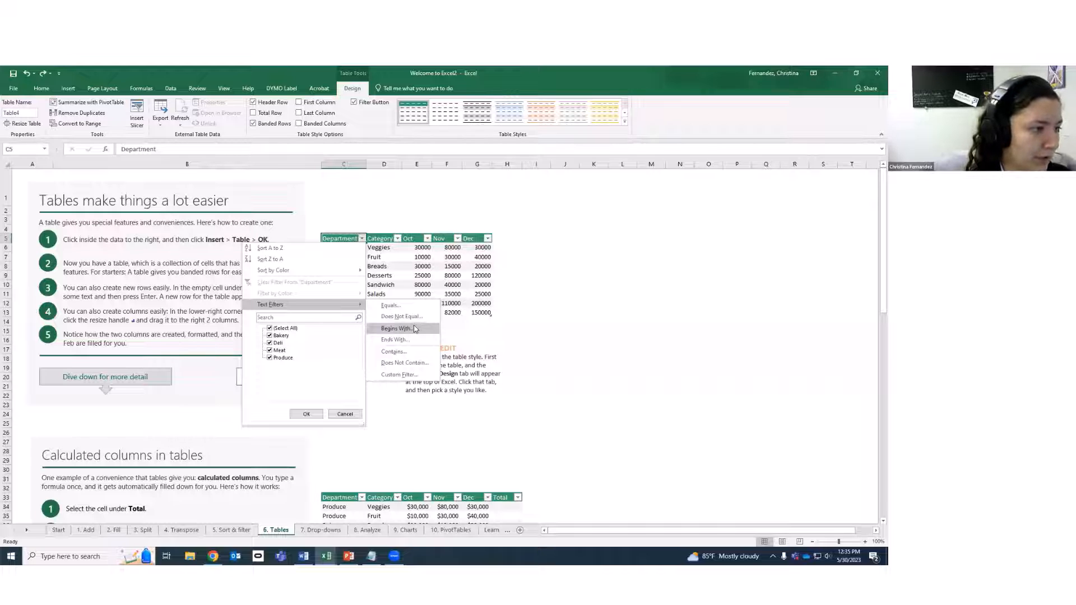
click(413, 328)
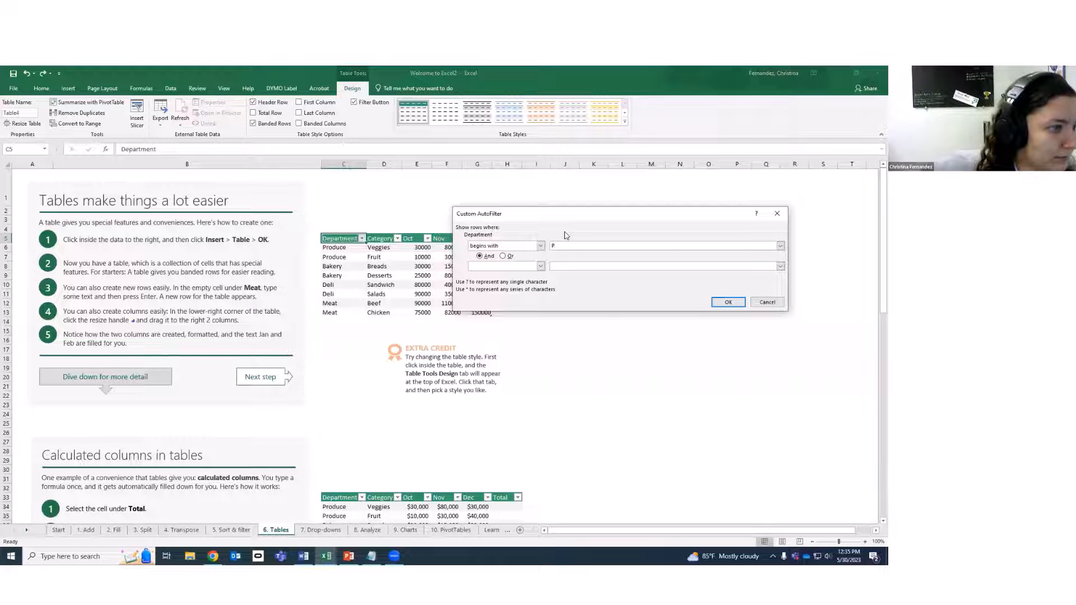
key(Return)
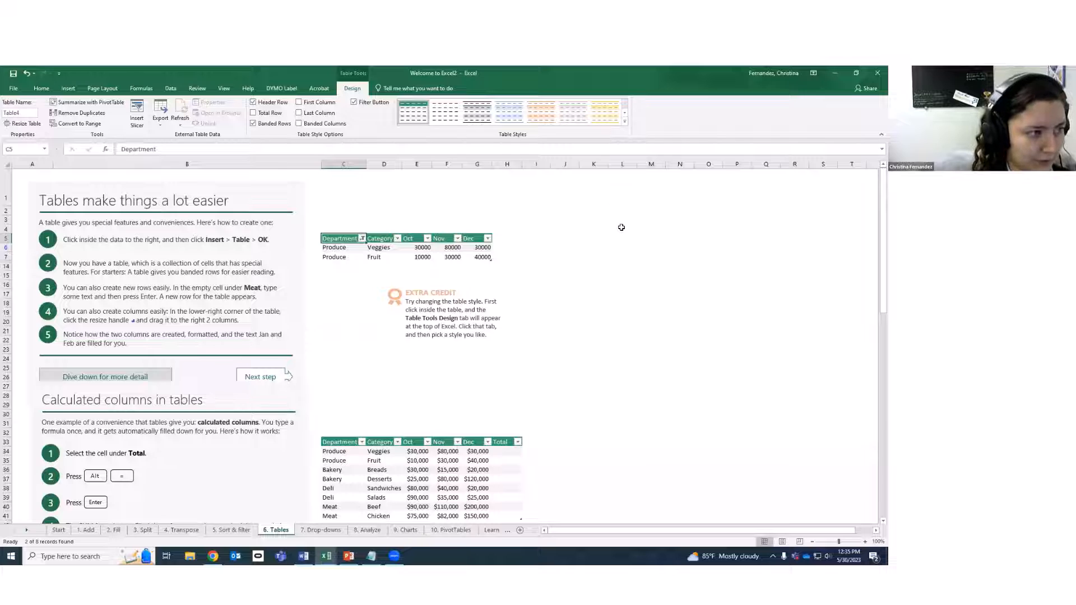
key(ctrl+z)
Click beside the table, inside it, and into the Extra Credit note.
click(526, 301)
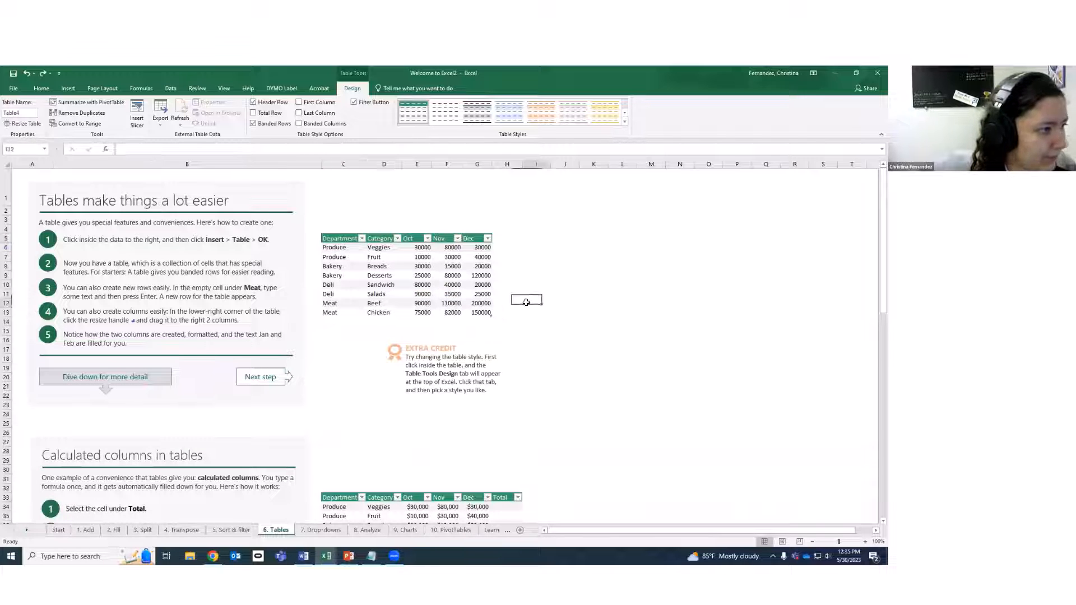
click(406, 306)
click(431, 348)
Go to the 7. Drop-downs sheet and select yellow cell D4, briefly revisiting 6. Tables.
click(583, 403)
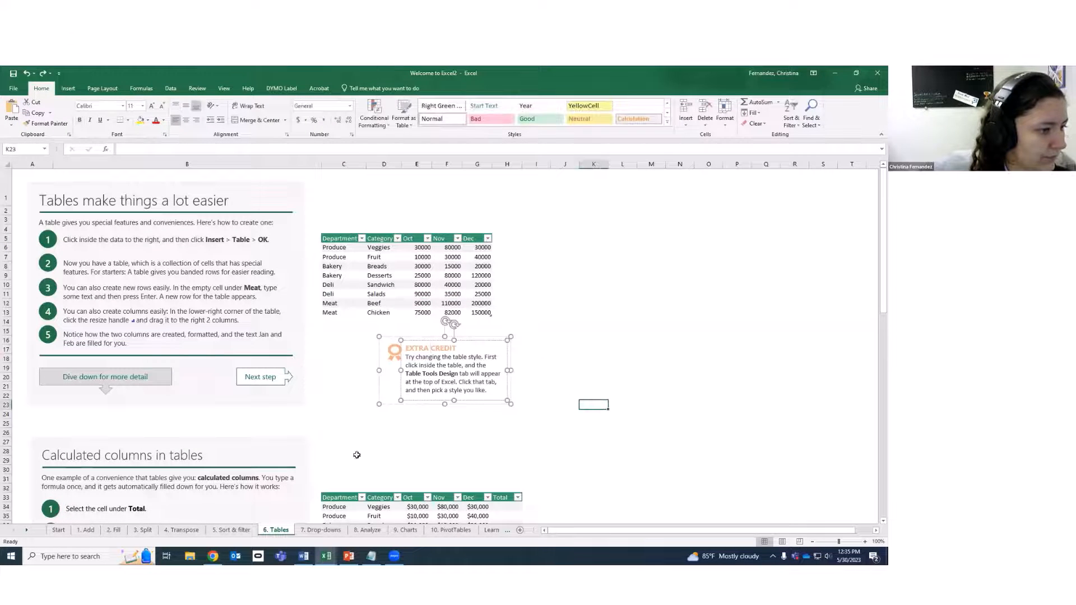
click(321, 530)
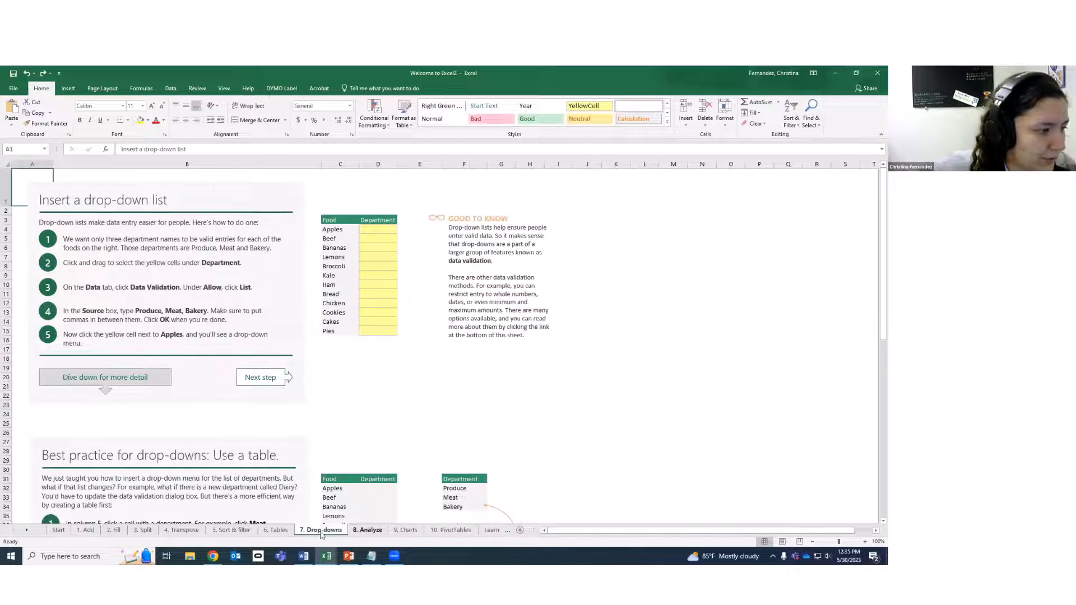
click(387, 229)
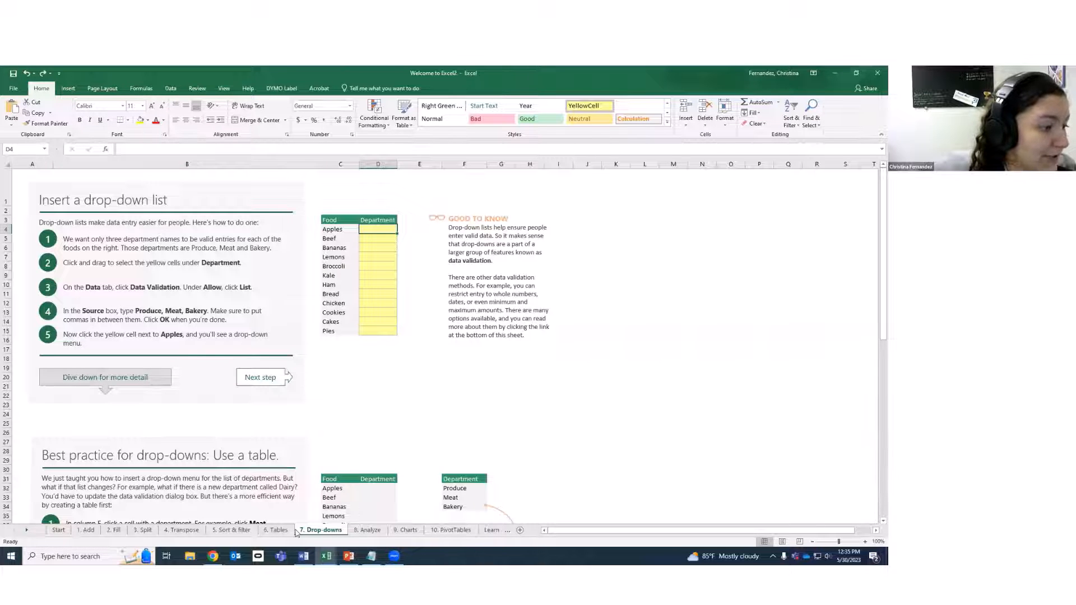
click(276, 529)
click(321, 529)
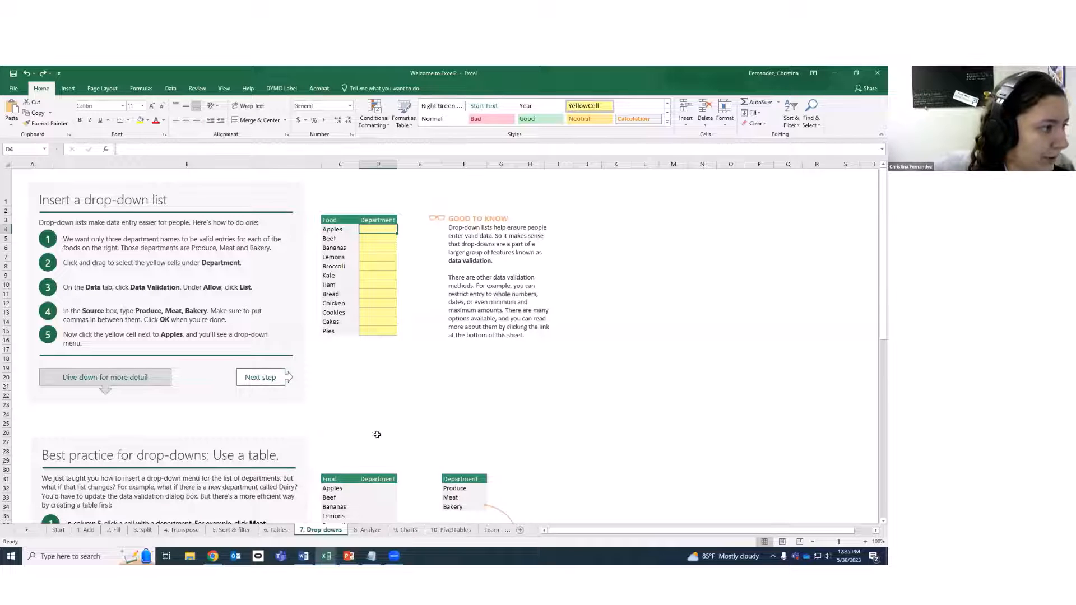
On the 8. Analyze sheet, select the sales table C5:F12.
click(369, 530)
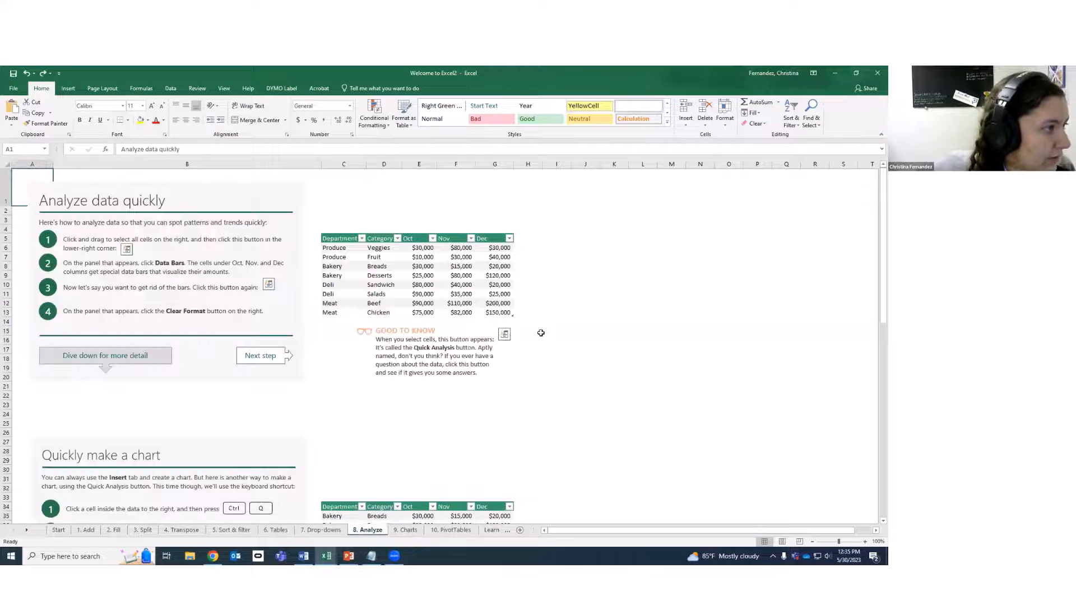
click(469, 416)
click(347, 268)
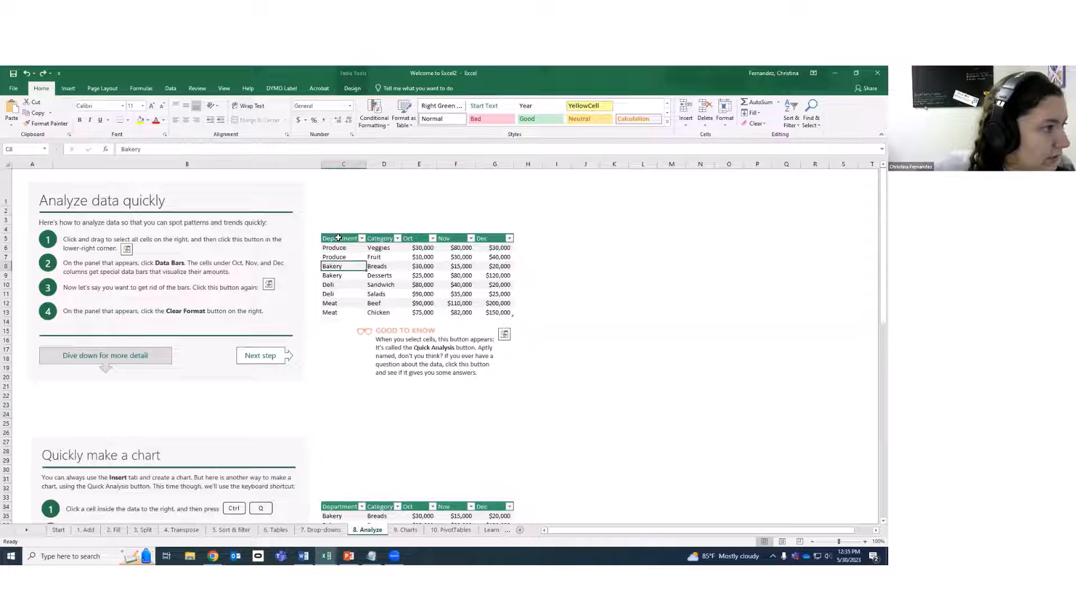
drag(341, 239, 503, 315)
click(551, 293)
drag(335, 239, 512, 314)
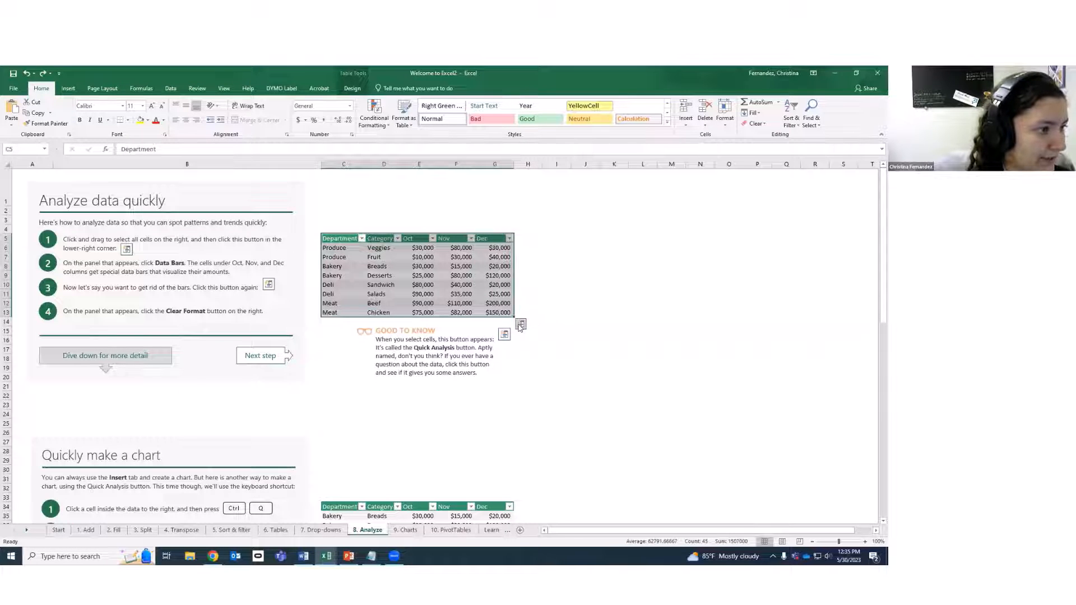
Preview Quick Analysis Formatting, Charts, Totals and Tables options without applying any.
click(520, 325)
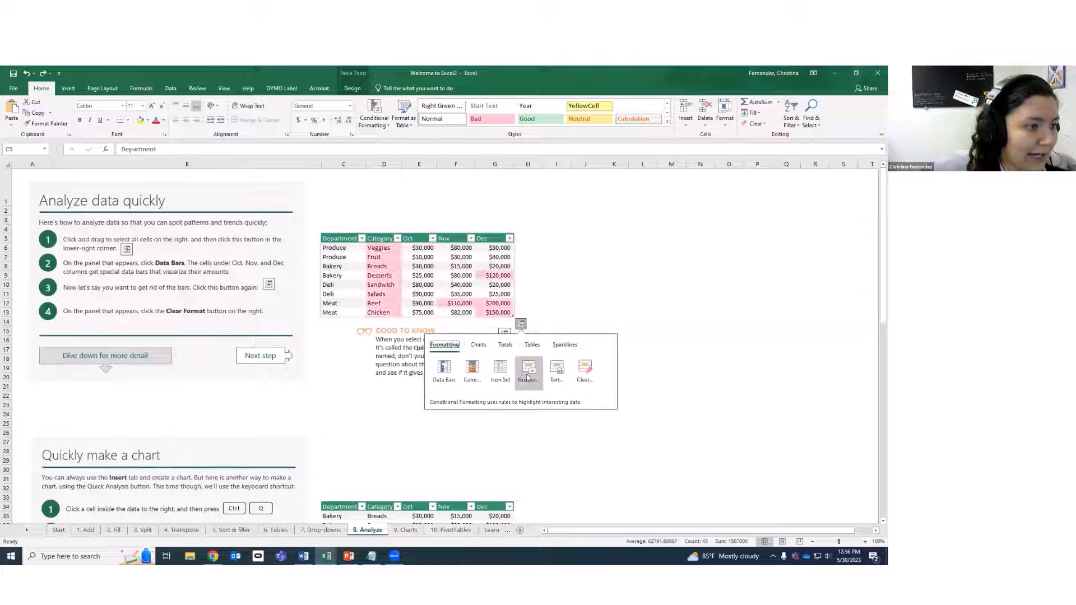
click(478, 345)
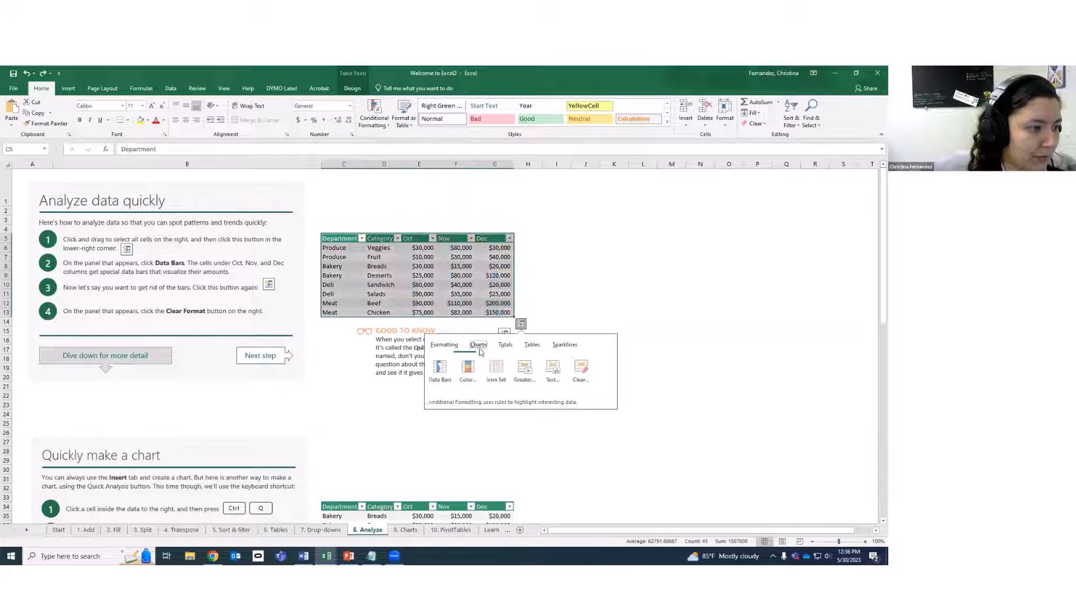
click(446, 345)
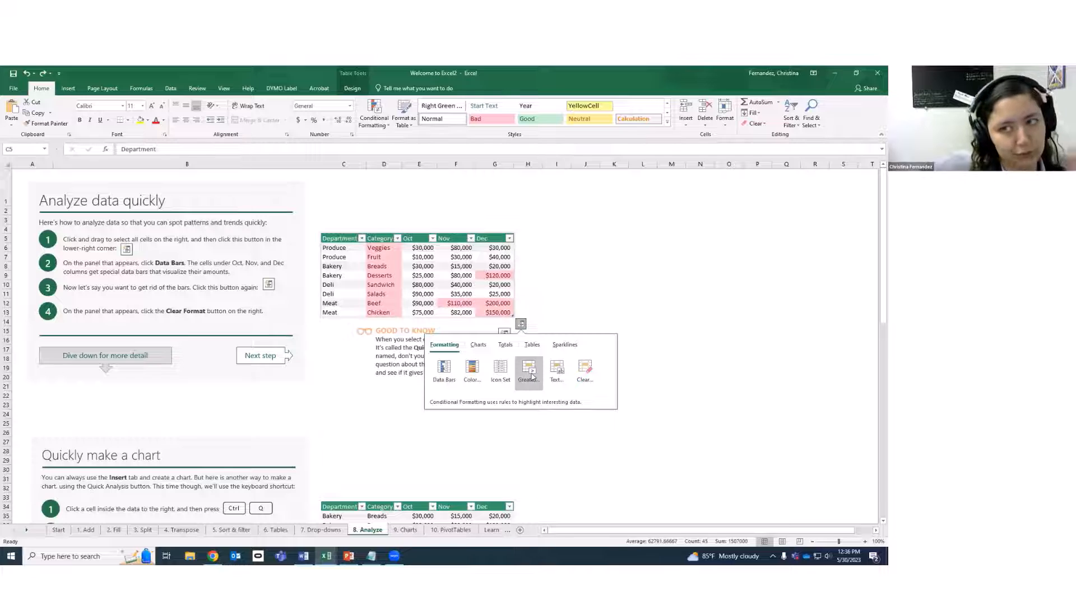
click(484, 348)
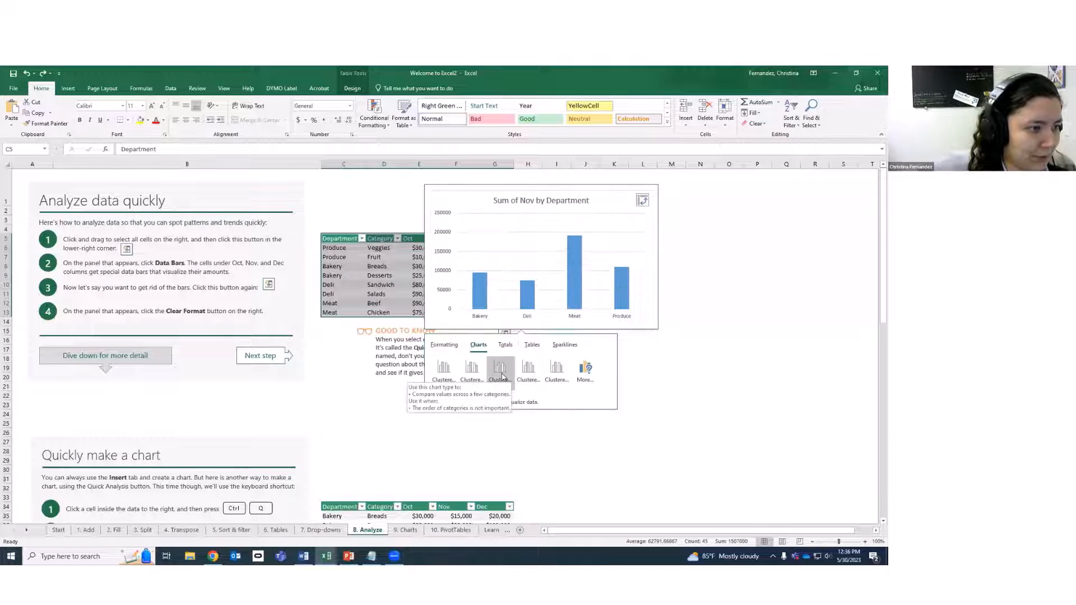
click(505, 345)
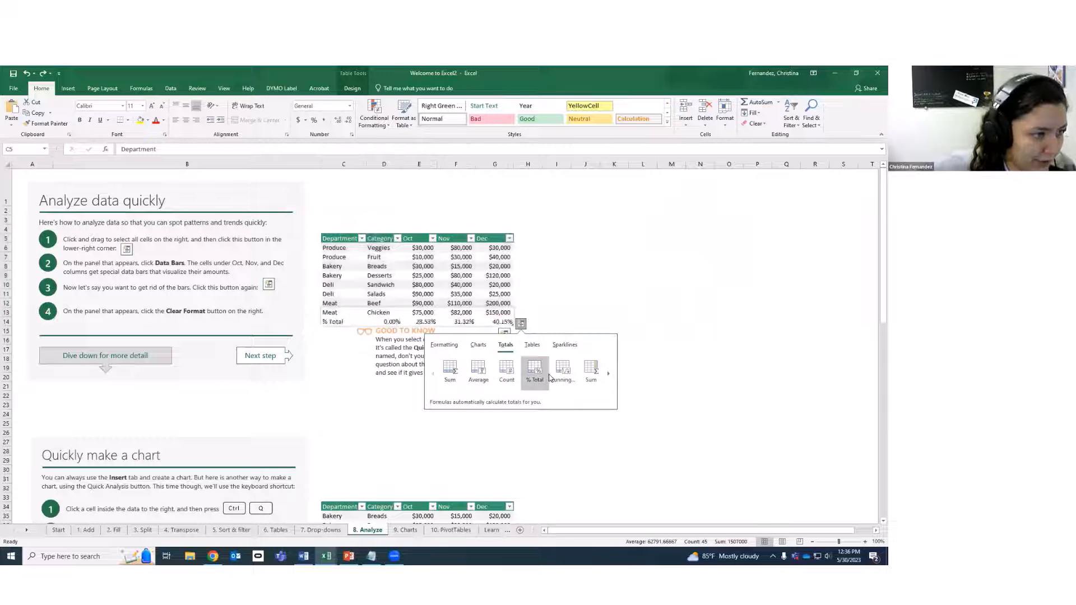
click(532, 345)
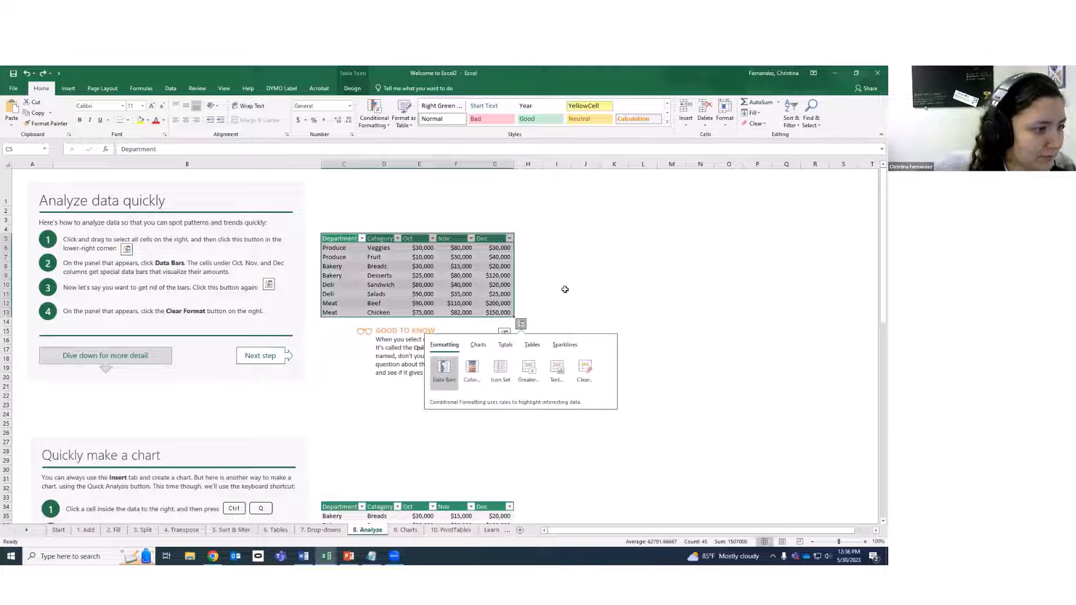
click(560, 321)
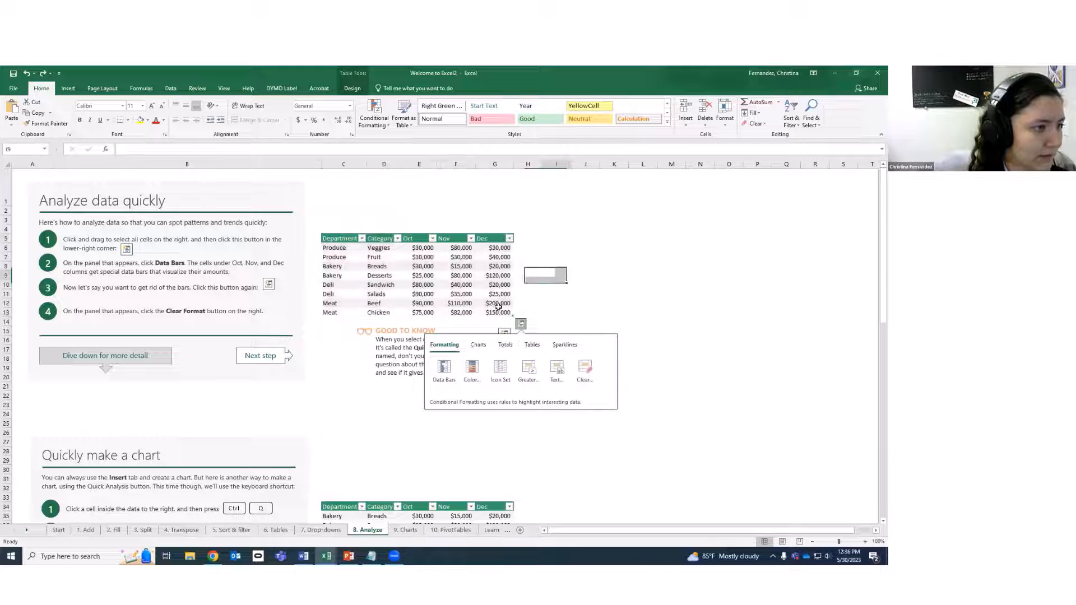
Move through 9. Charts to the 10. PivotTables sheet and select a sales cell.
click(410, 530)
click(452, 530)
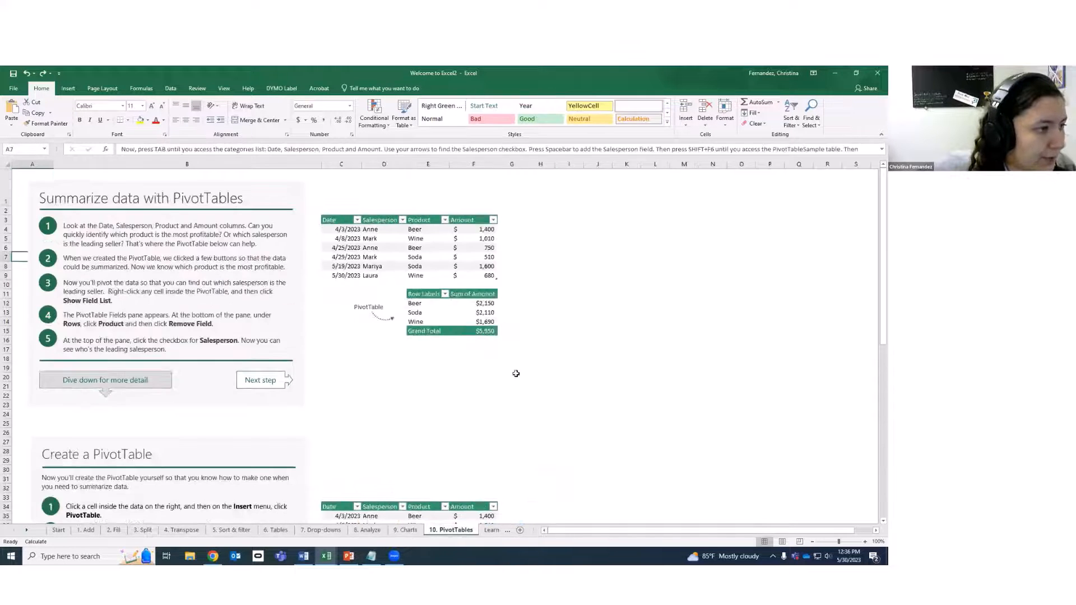
click(392, 240)
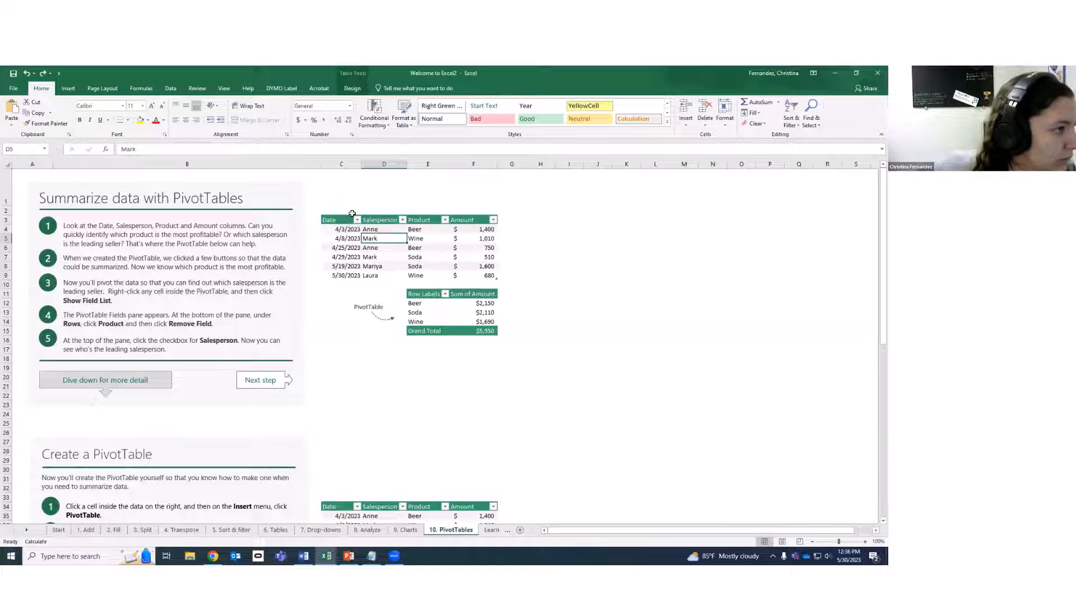
Select the Date, Salesperson, Product and Amount data C3:F9 as the PivotTable source.
drag(337, 221, 482, 273)
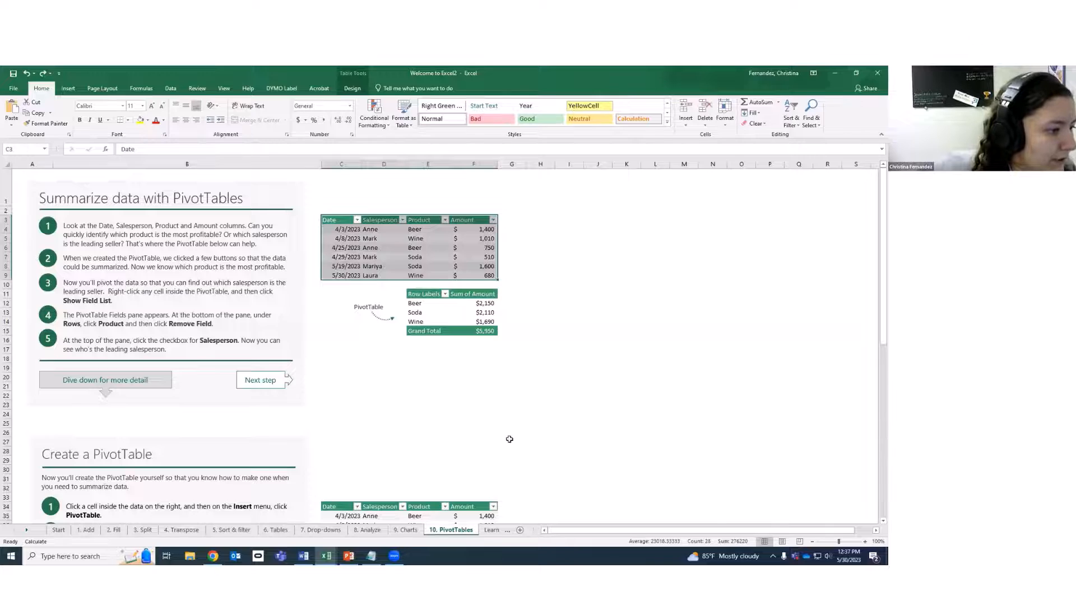
scroll(510, 440, down, 5)
scroll(509, 439, up, 5)
click(369, 307)
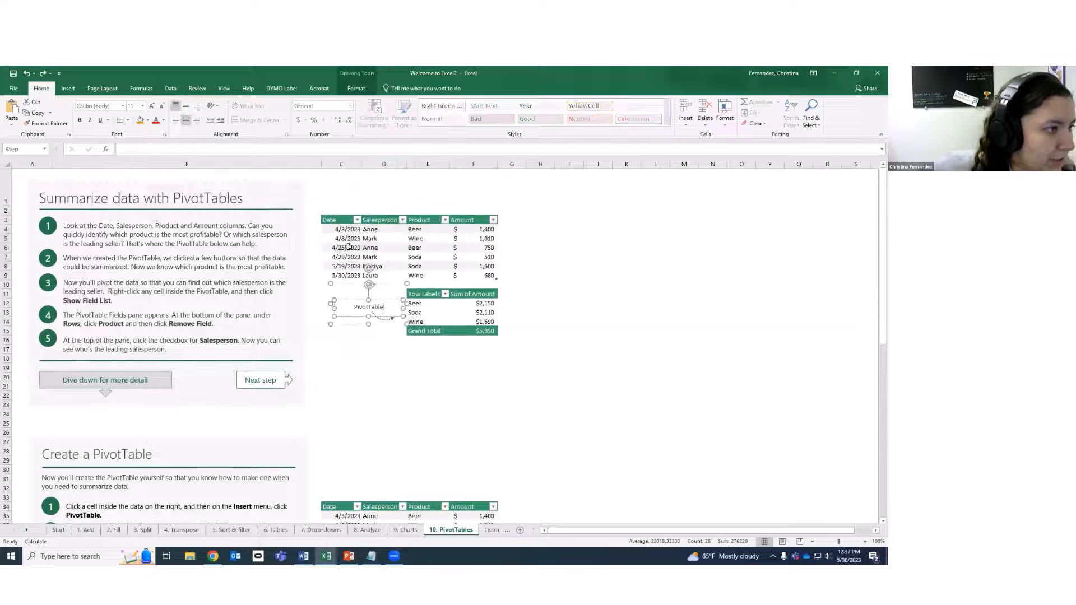
click(347, 240)
click(339, 216)
drag(338, 221, 426, 276)
click(69, 88)
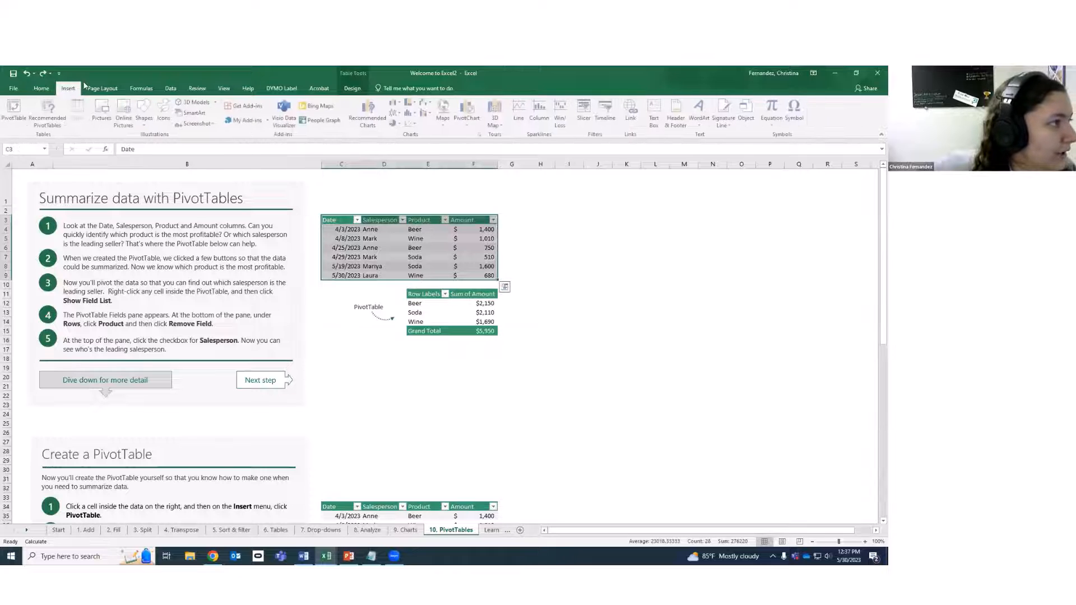
Insert a PivotTable from the selected range onto a New Worksheet, giving an empty PivotTable7.
click(15, 111)
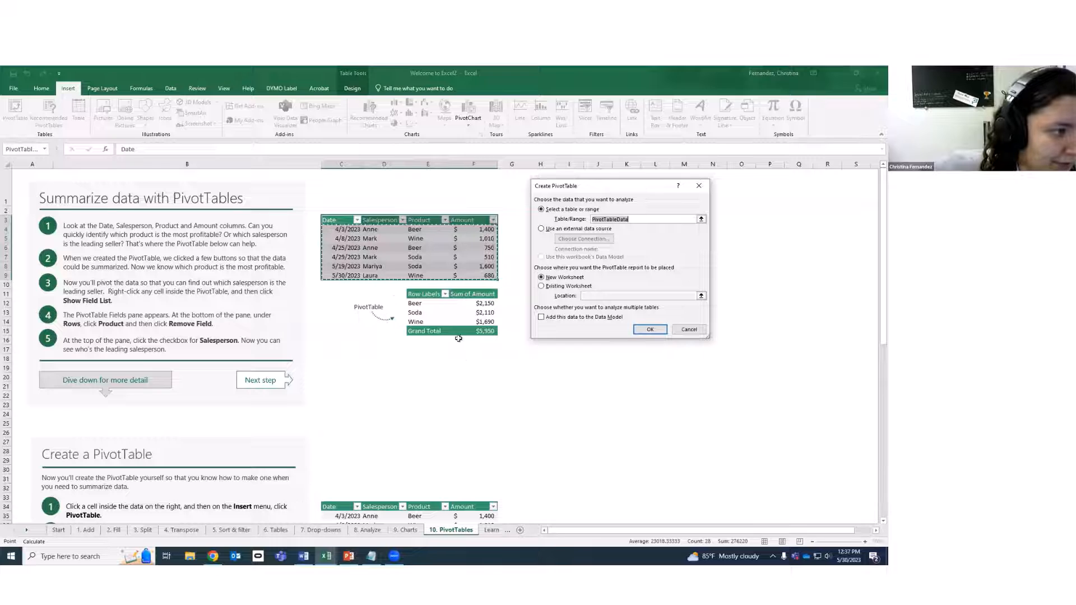
click(651, 330)
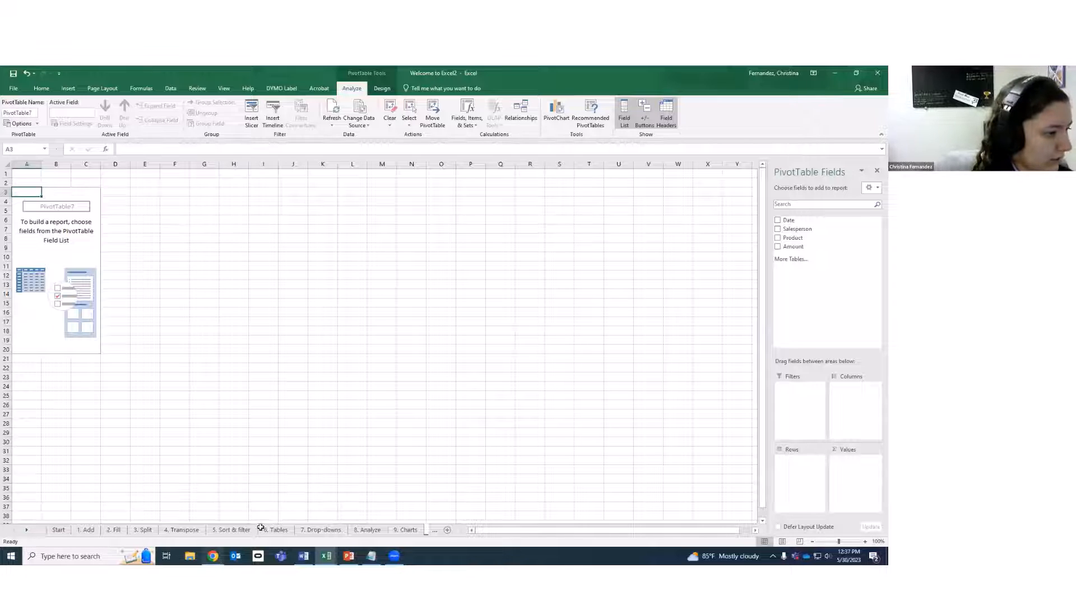
click(401, 530)
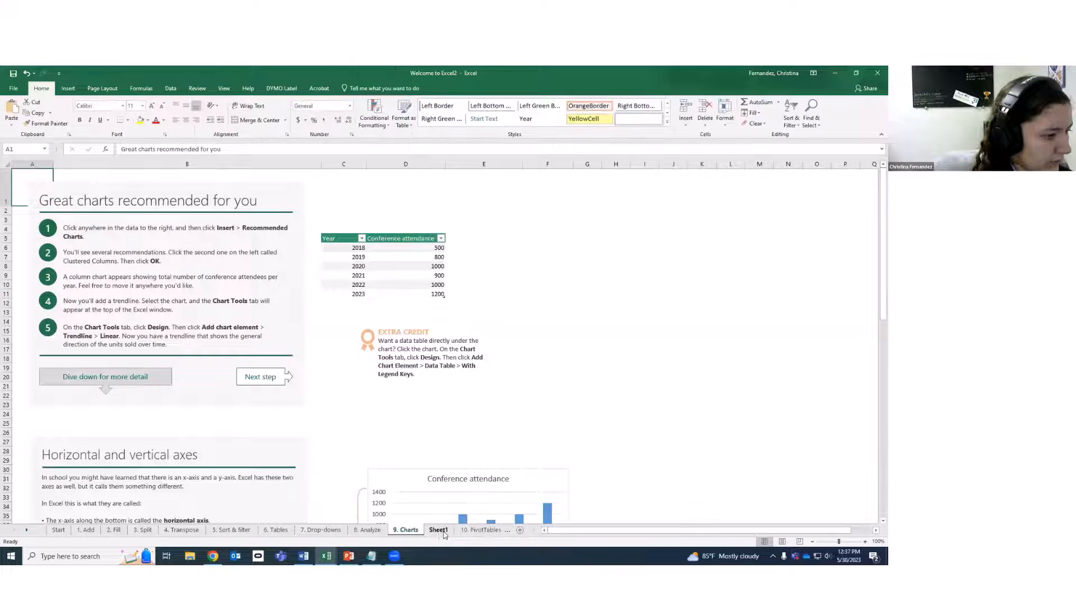
click(434, 531)
click(433, 533)
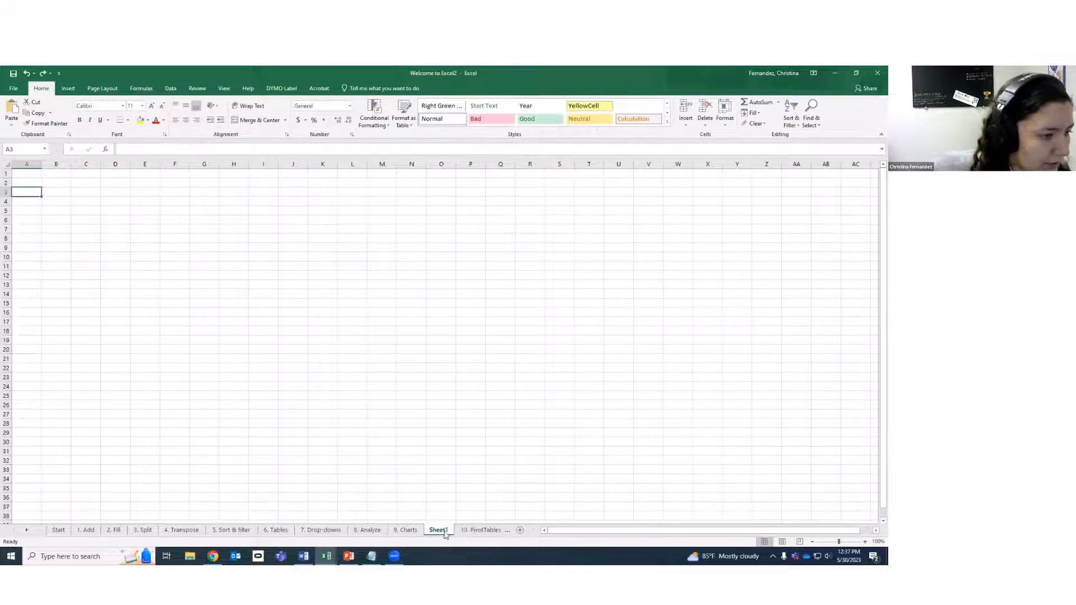
click(464, 531)
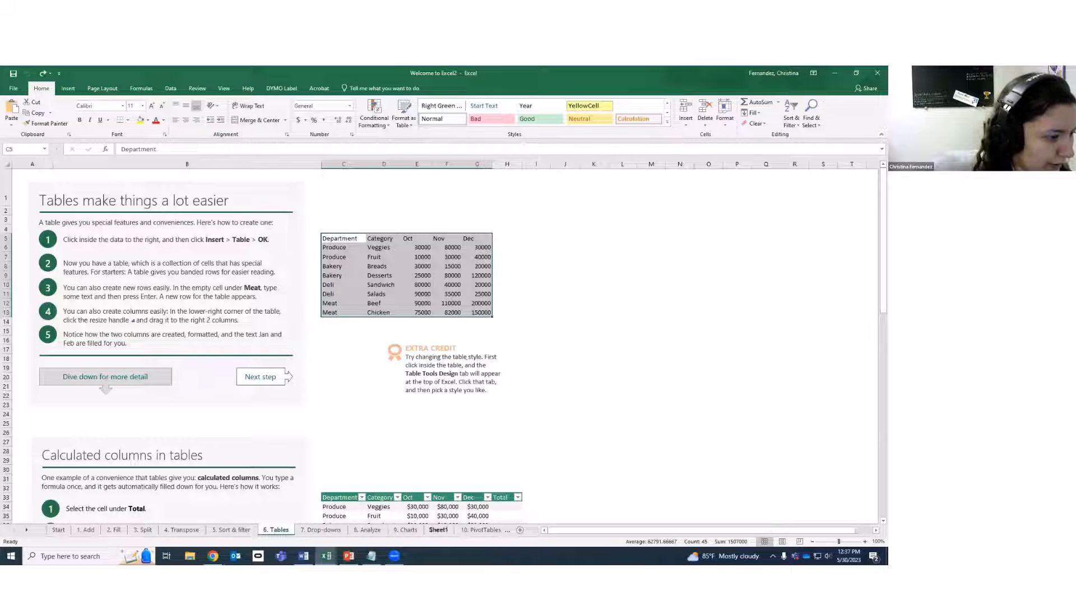
click(522, 335)
click(485, 330)
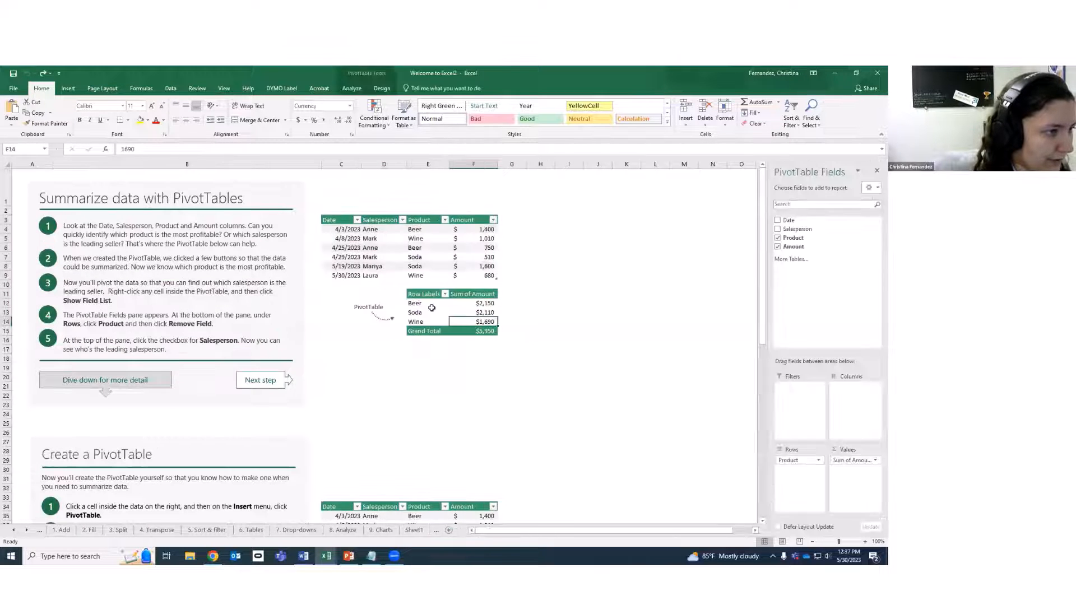
click(417, 294)
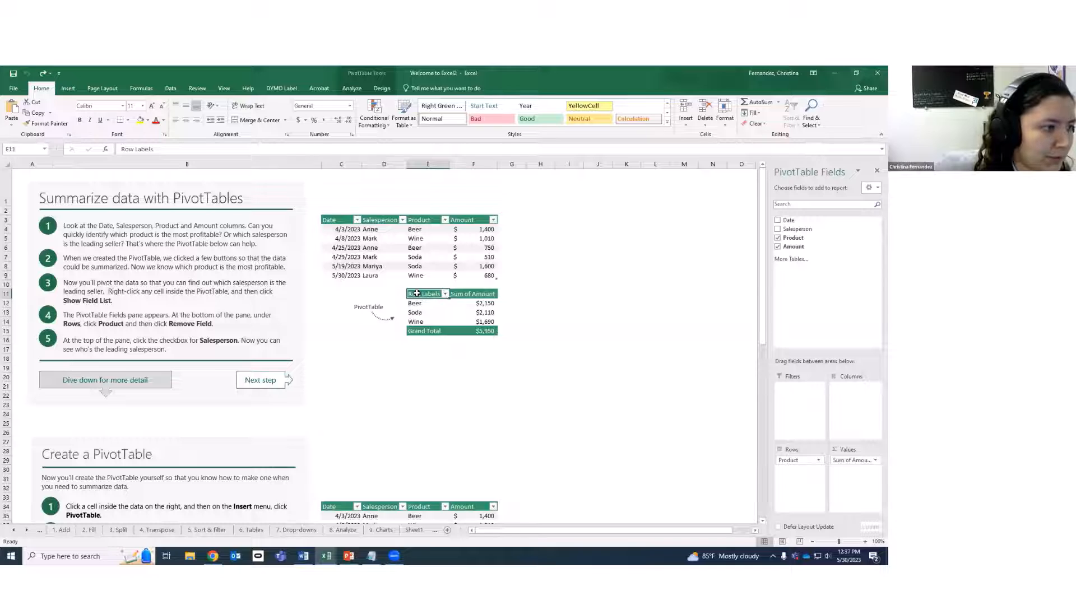
click(474, 293)
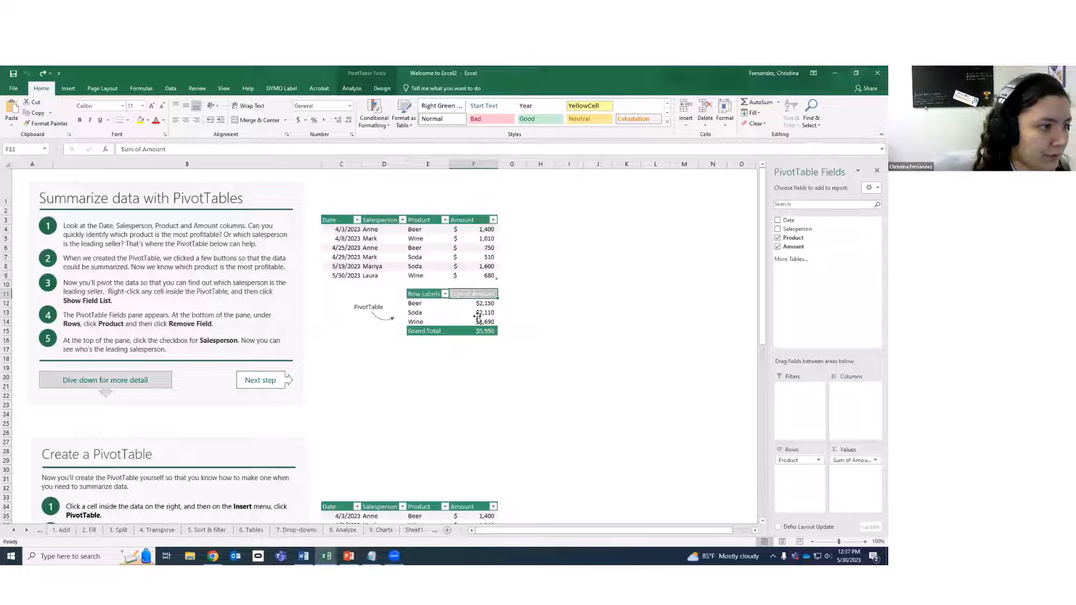
click(477, 314)
click(415, 313)
click(443, 305)
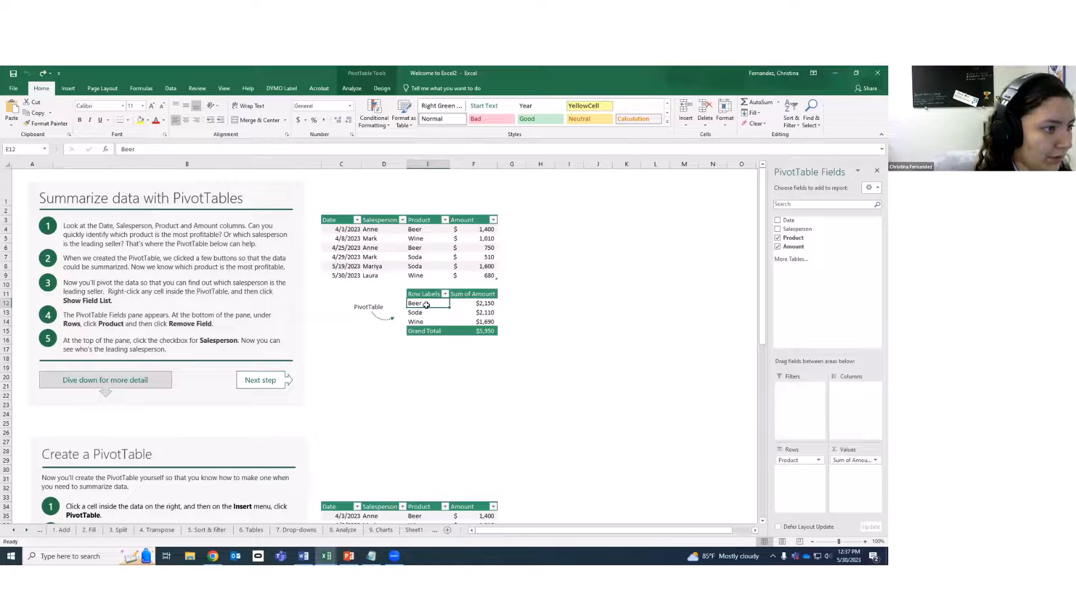
click(421, 230)
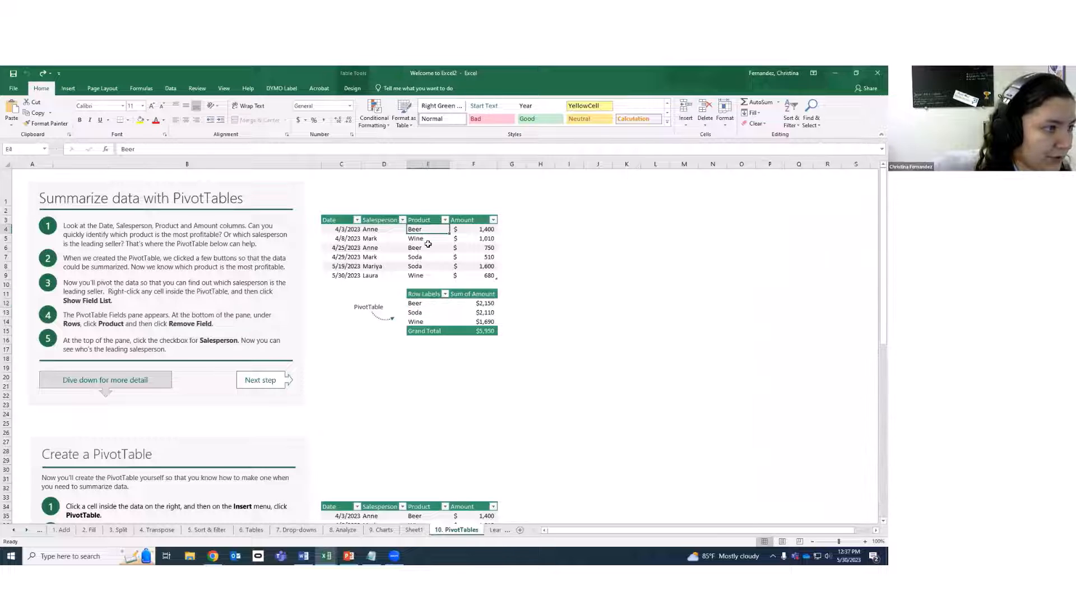
ctrl+click(428, 248)
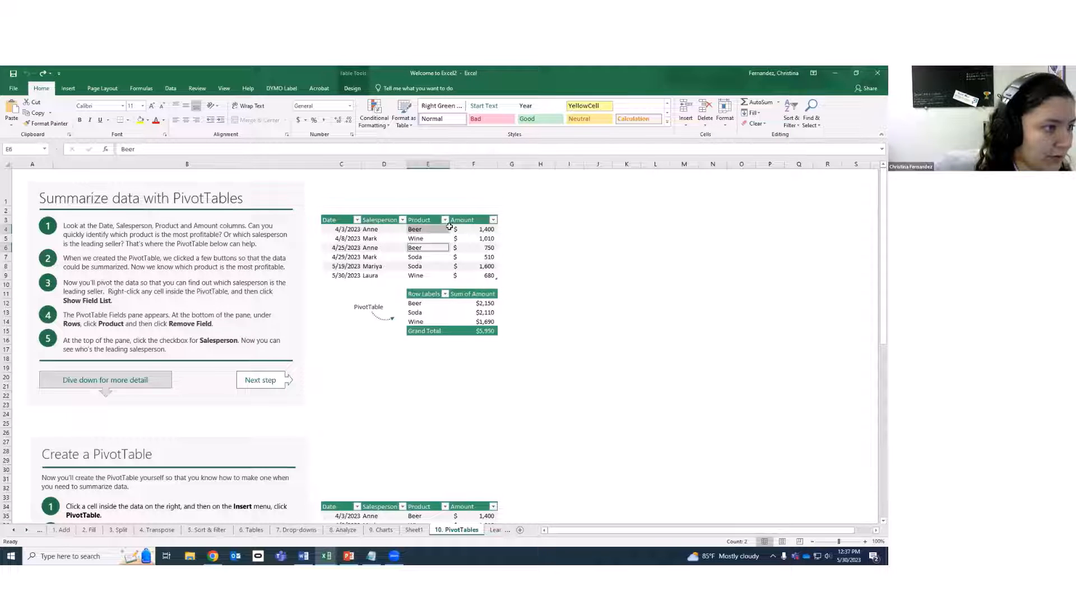
click(477, 230)
ctrl+click(481, 248)
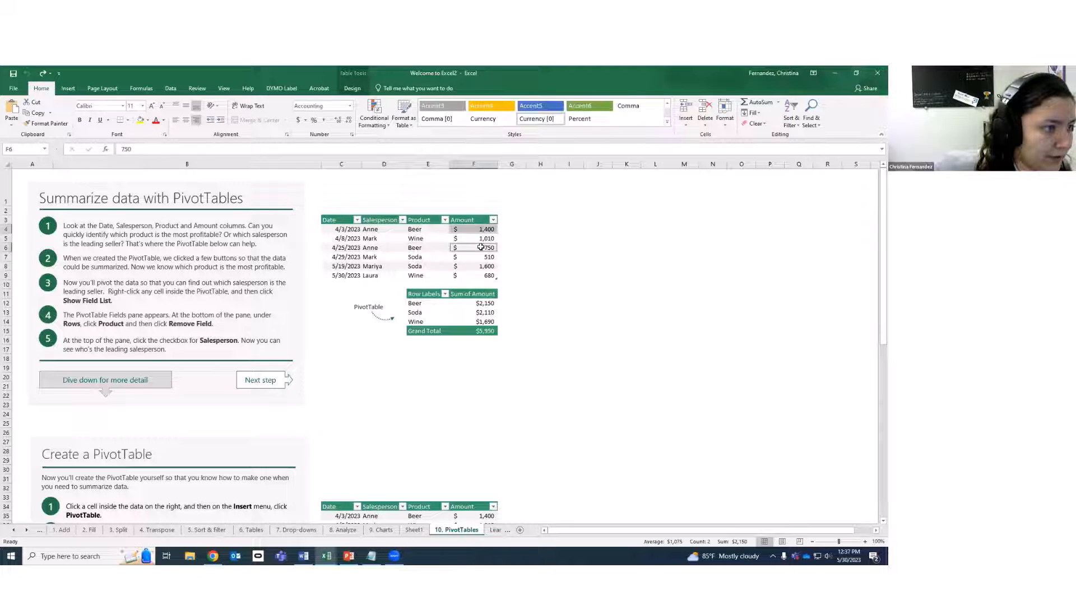
click(483, 303)
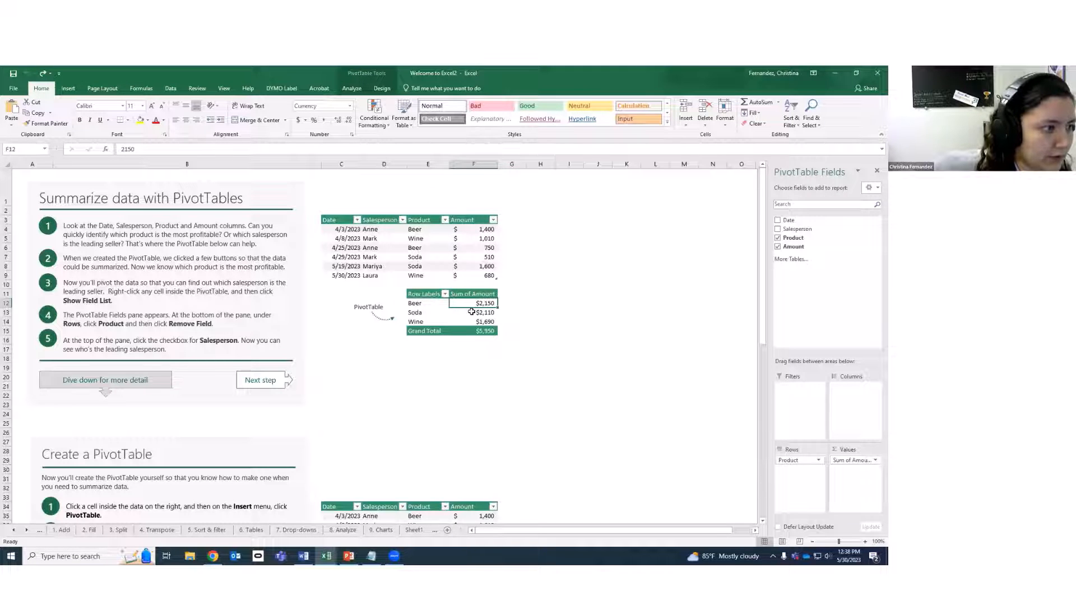
click(484, 322)
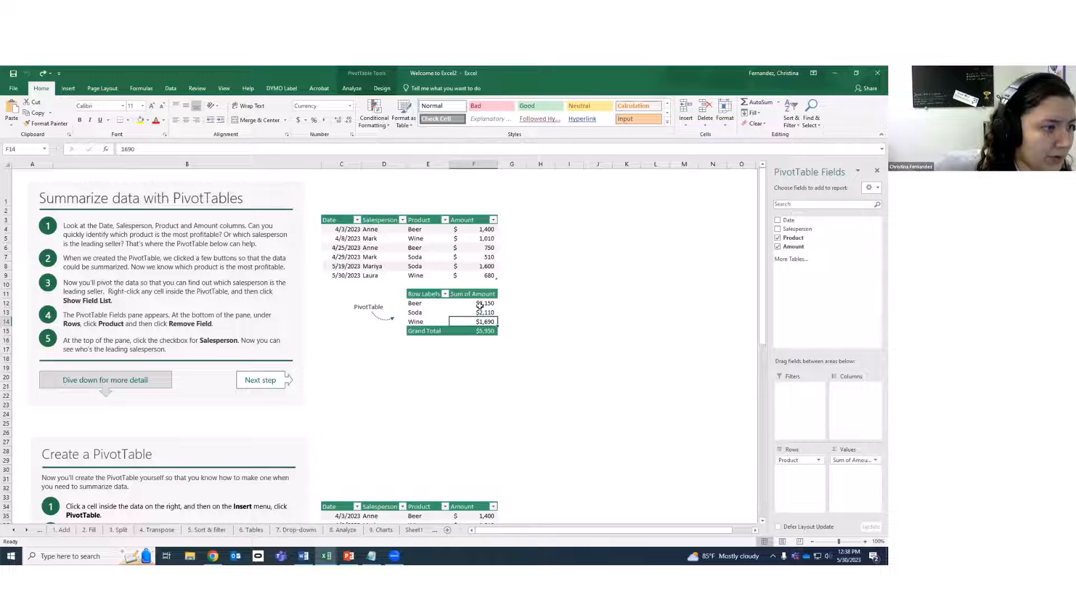
click(420, 231)
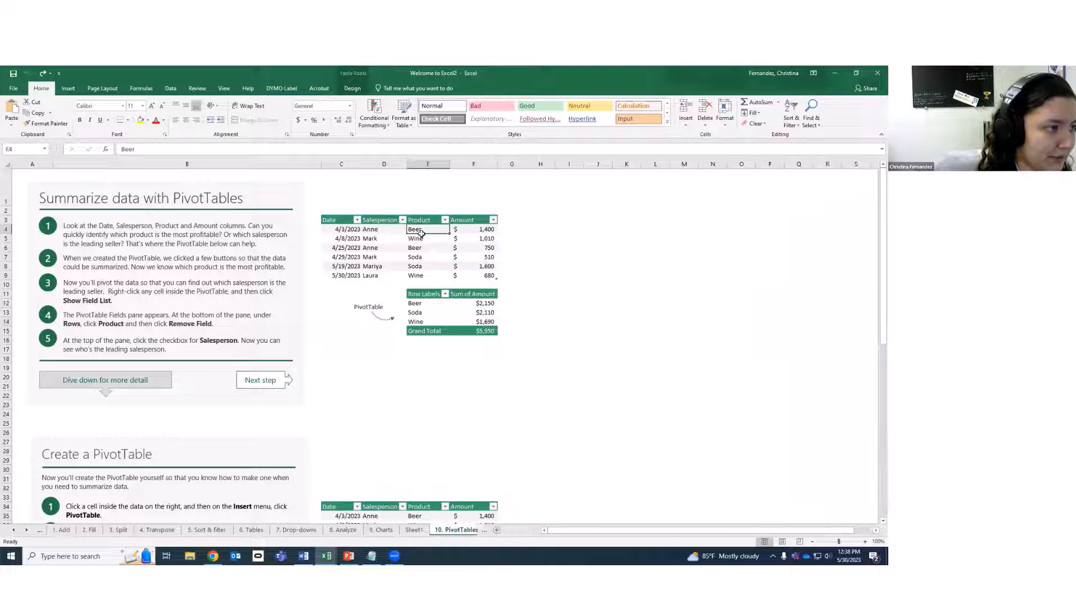
ctrl+click(421, 249)
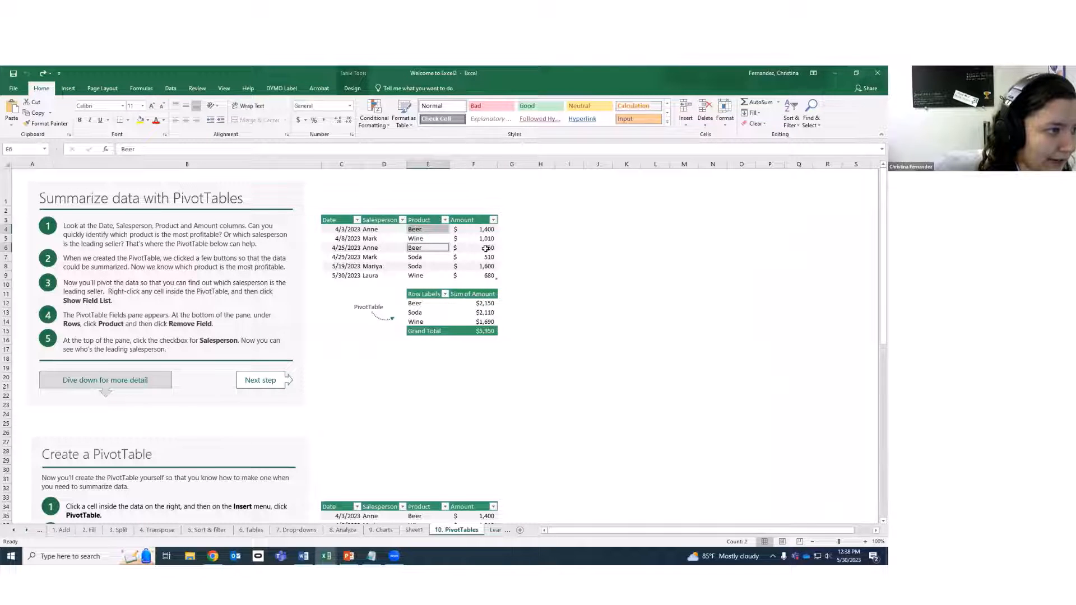
click(487, 229)
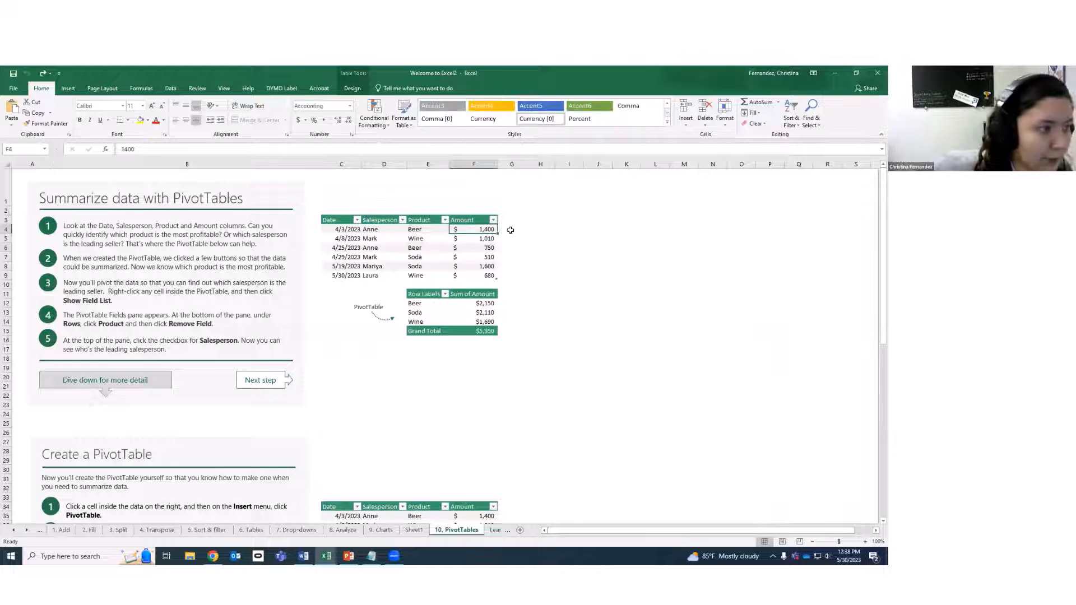
click(486, 248)
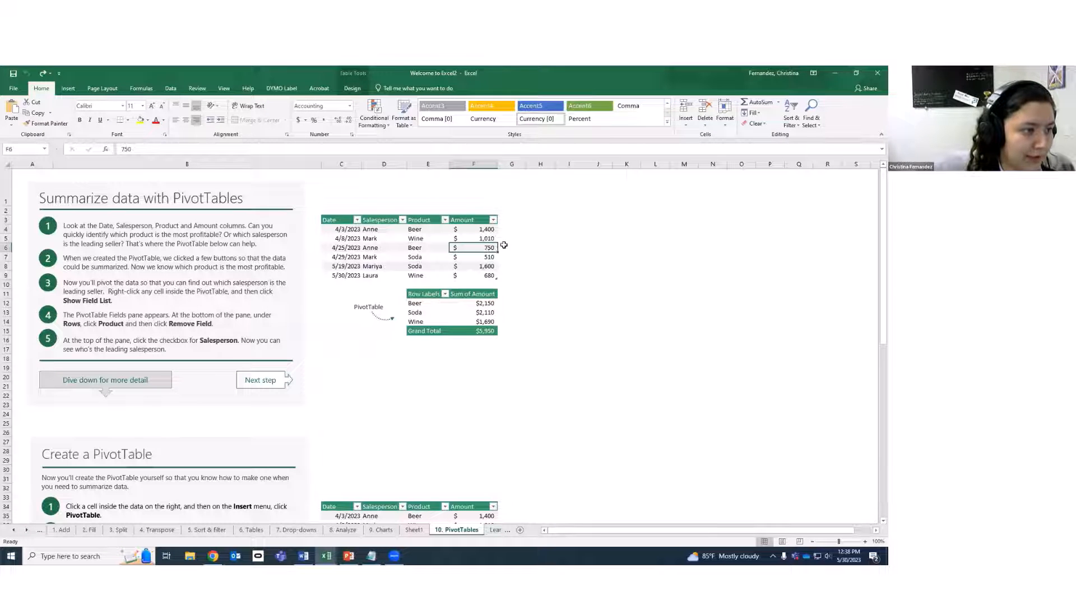
click(485, 303)
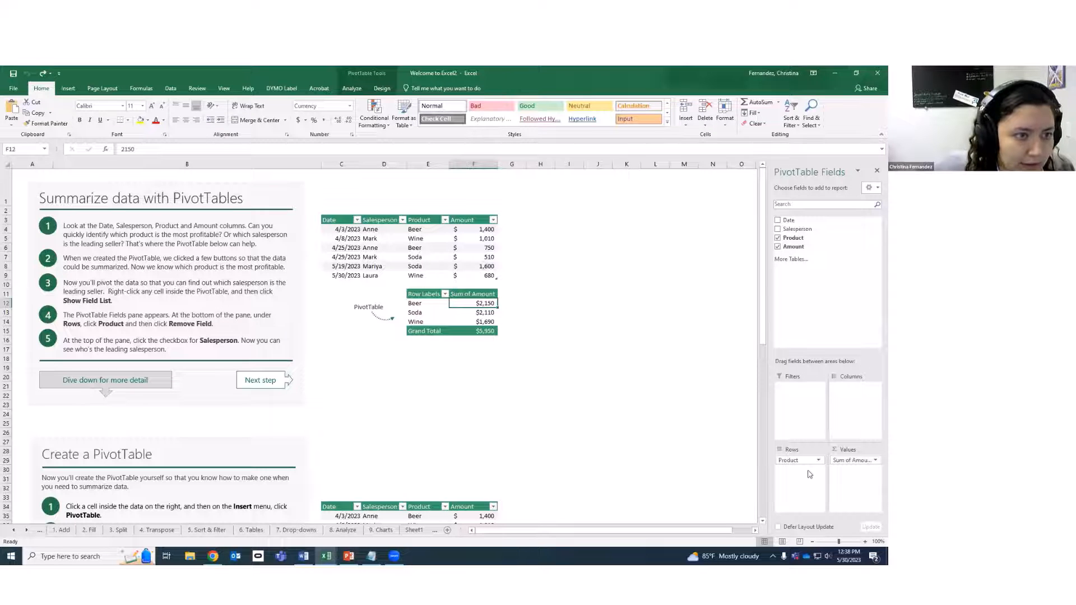
click(400, 377)
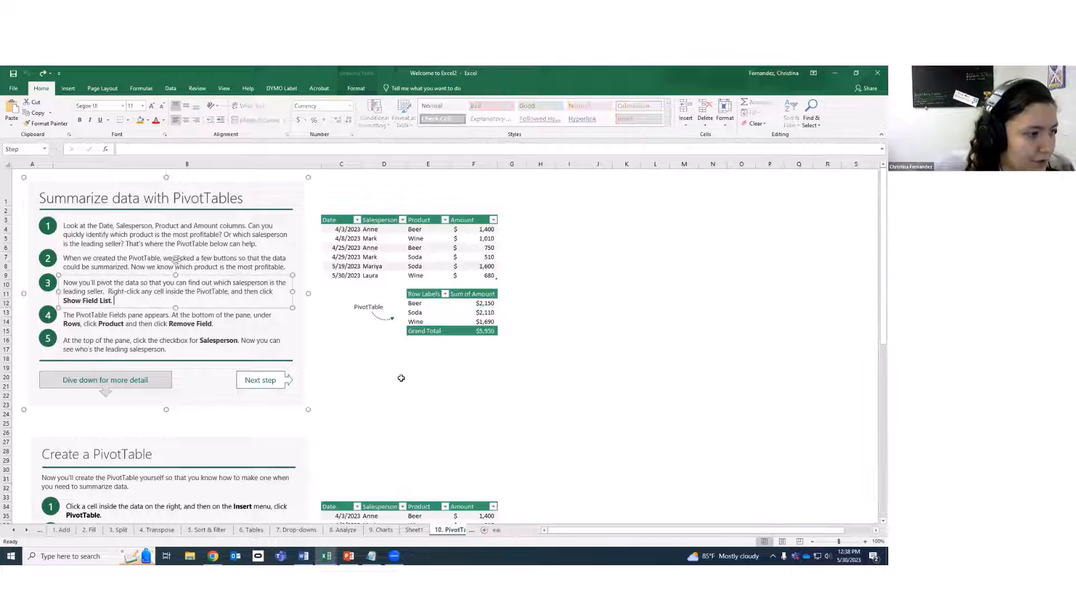
Browse the Learn more, 2. Fill, 1. Add and 4. Transpose sheets, ending on Start.
click(497, 530)
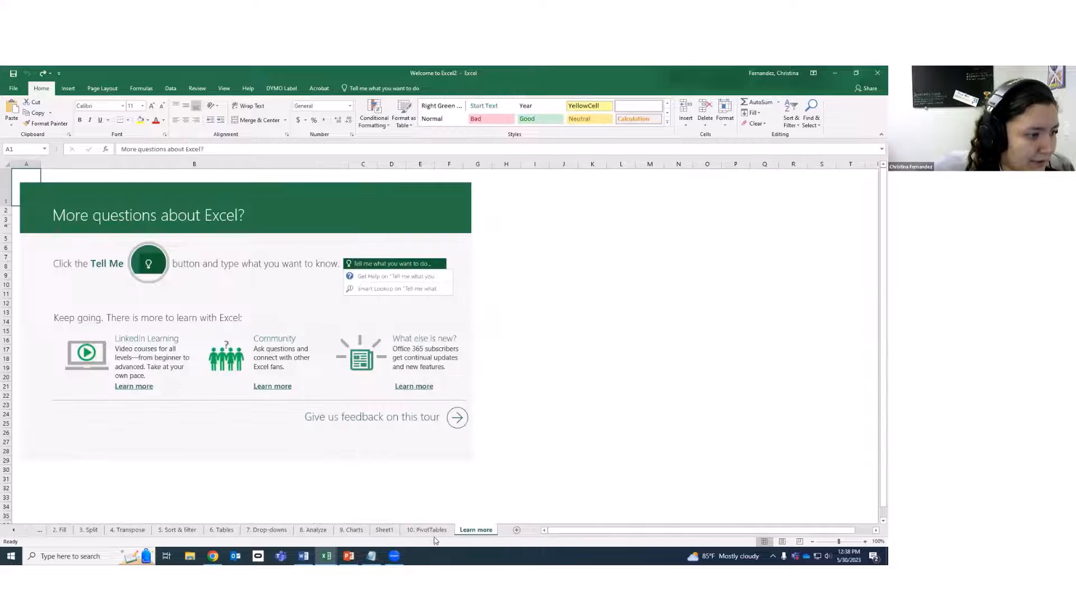
click(62, 530)
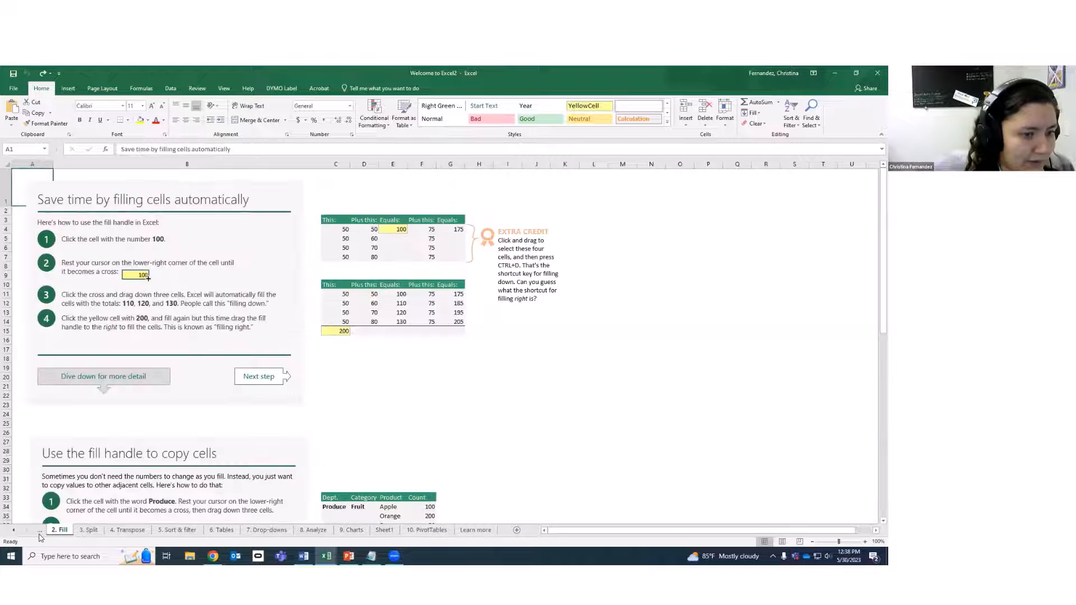
click(39, 531)
click(39, 531)
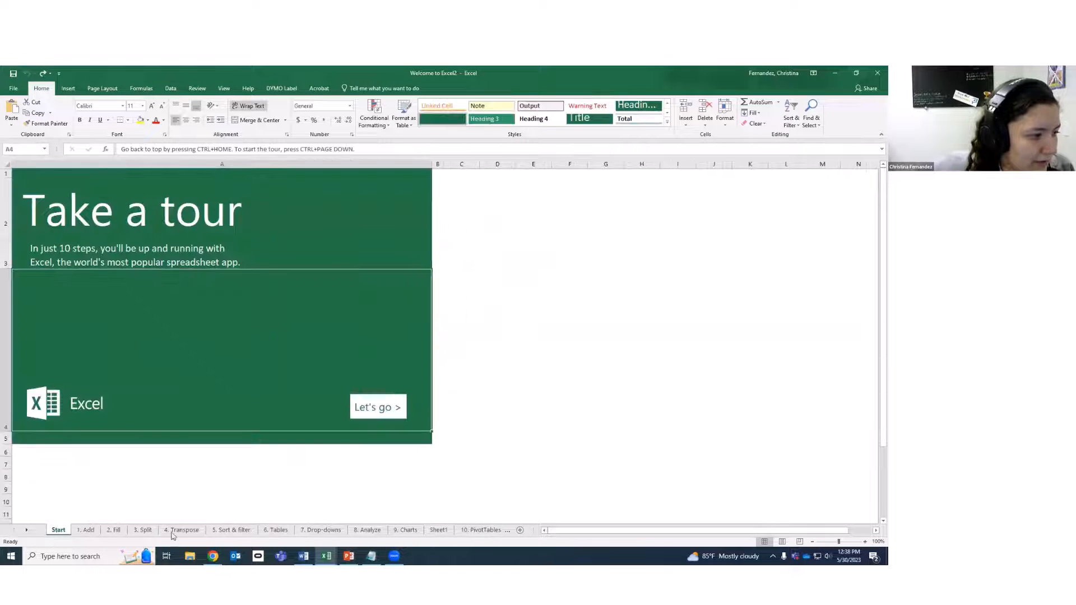
click(177, 531)
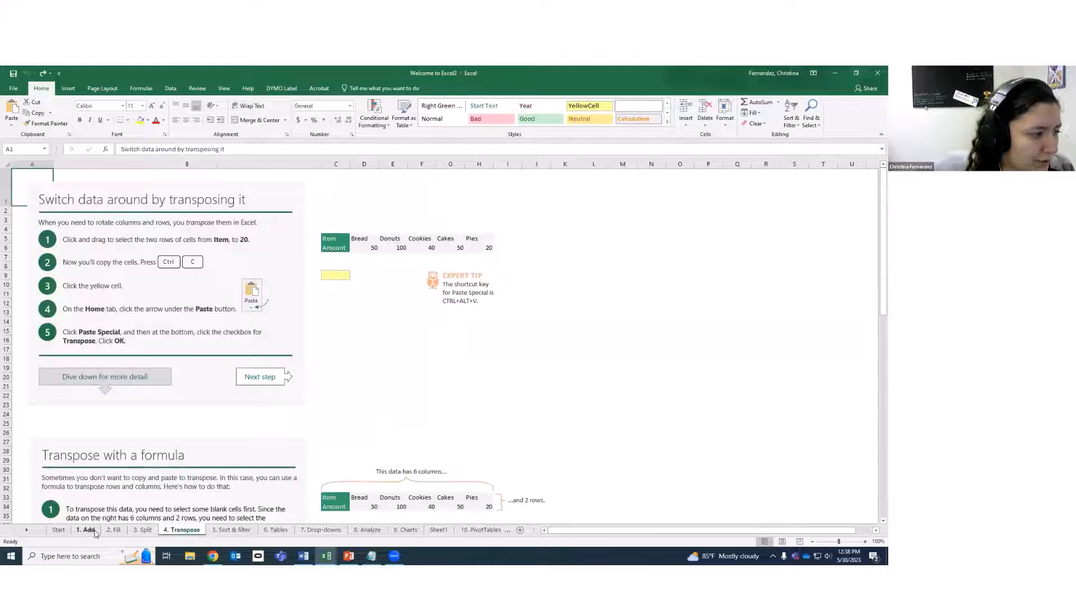
click(93, 531)
click(115, 531)
click(56, 531)
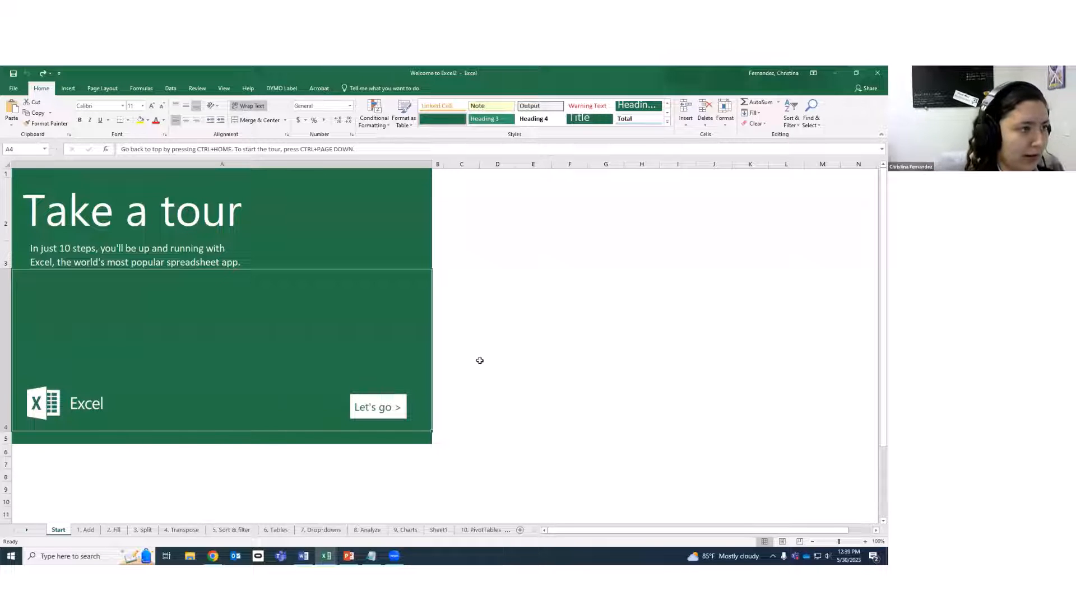
Close the tour workbook with Don't Save, then close Student schedule1 and Welcome to Excel1.
click(878, 73)
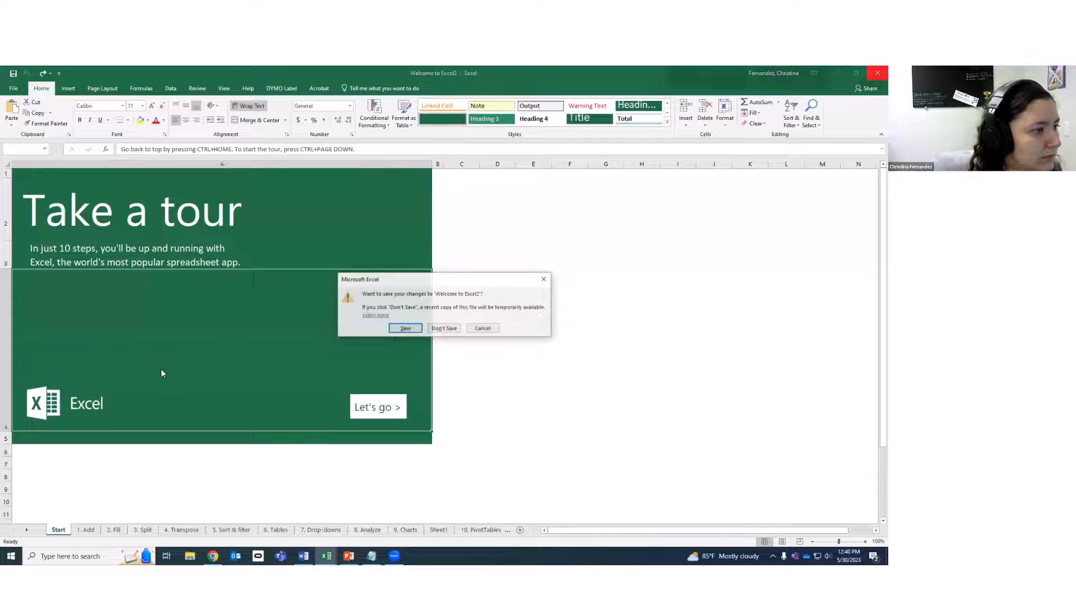
click(430, 330)
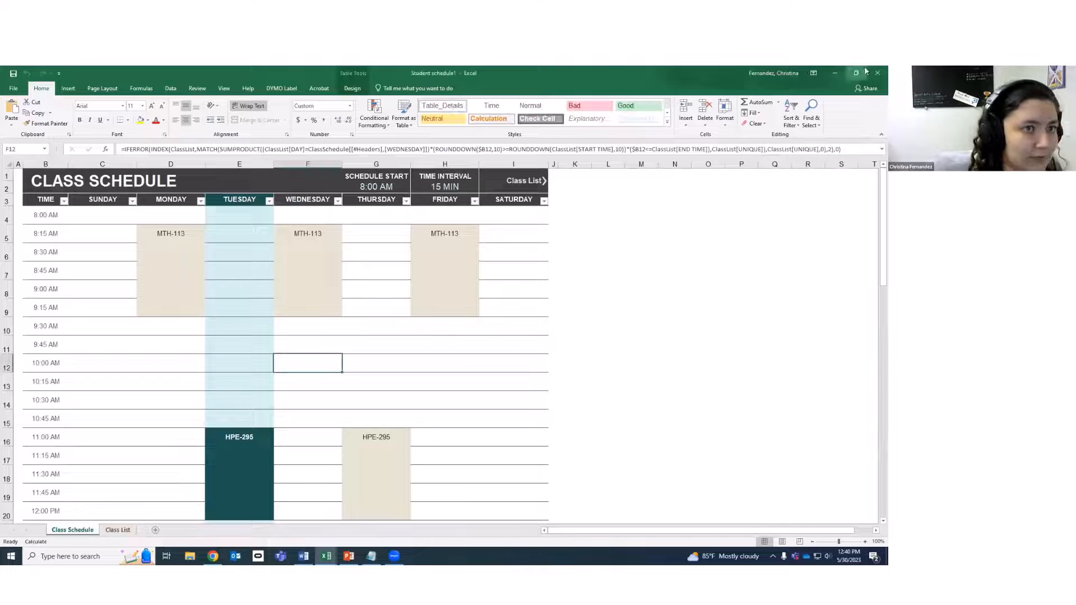
click(878, 73)
click(877, 73)
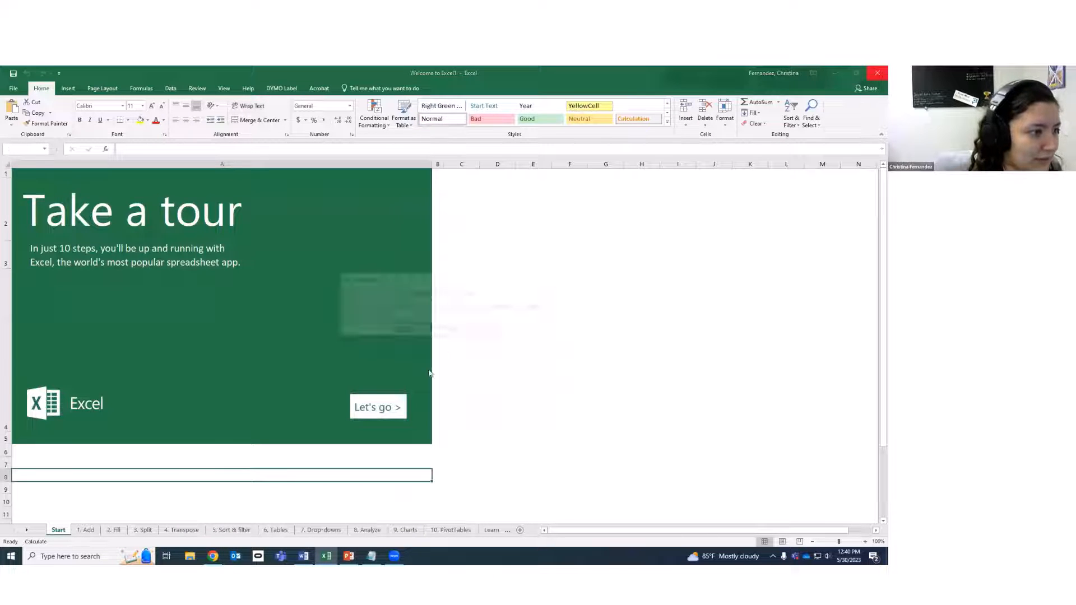
click(449, 330)
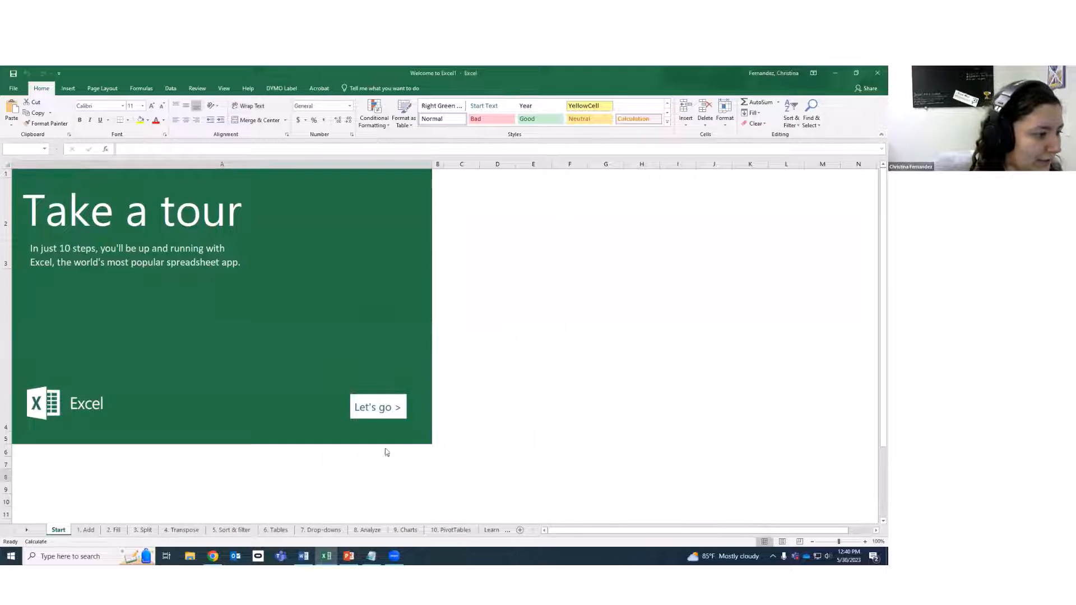